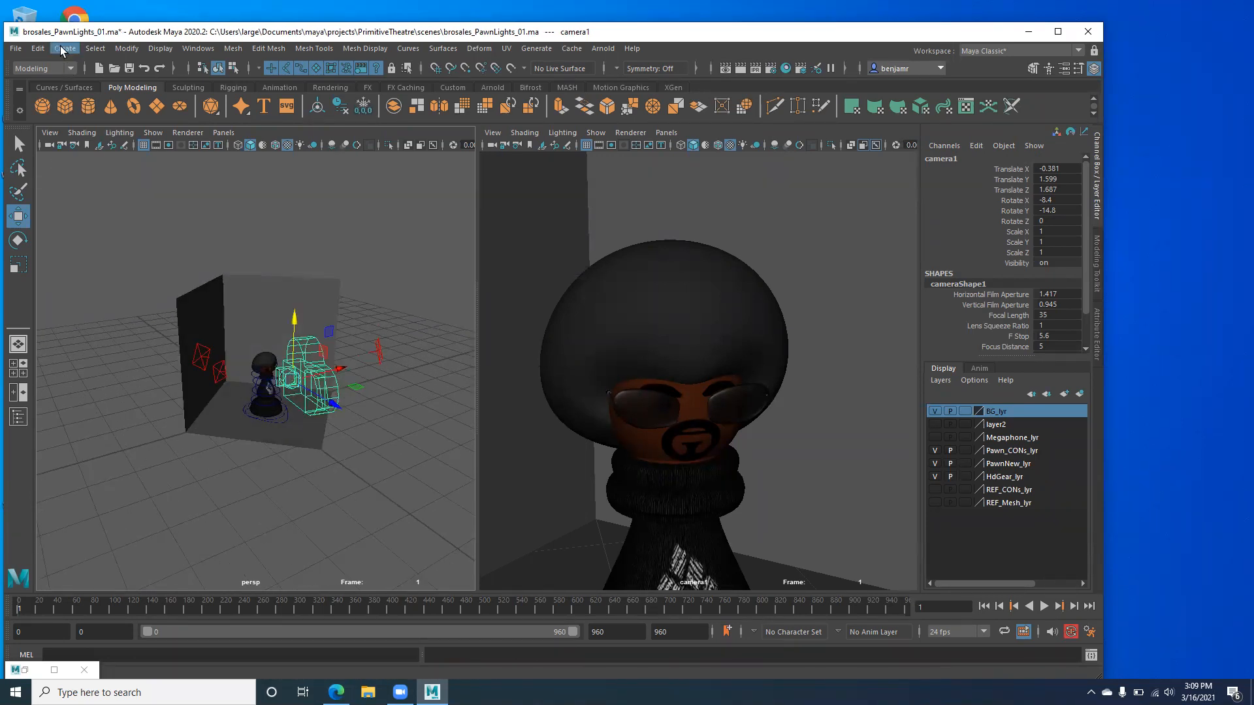
# Create a new standard camera in the scene.
pyautogui.click(63, 49)
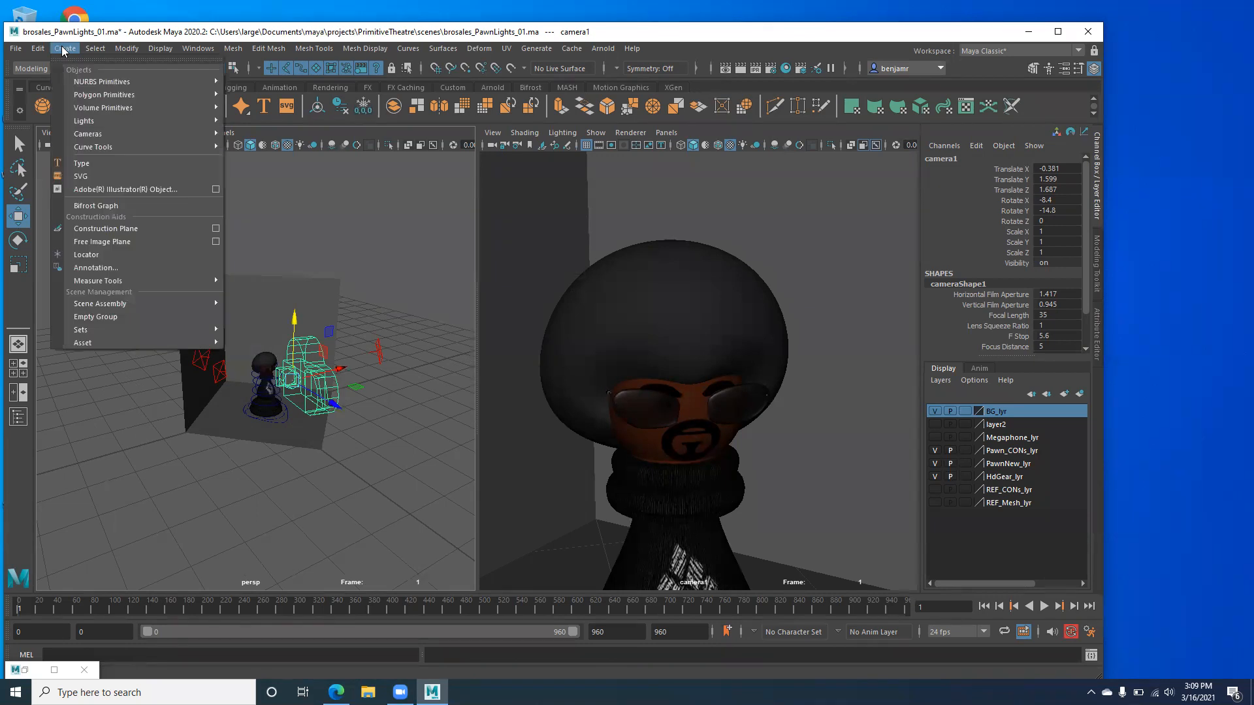
pyautogui.click(66, 50)
pyautogui.click(69, 49)
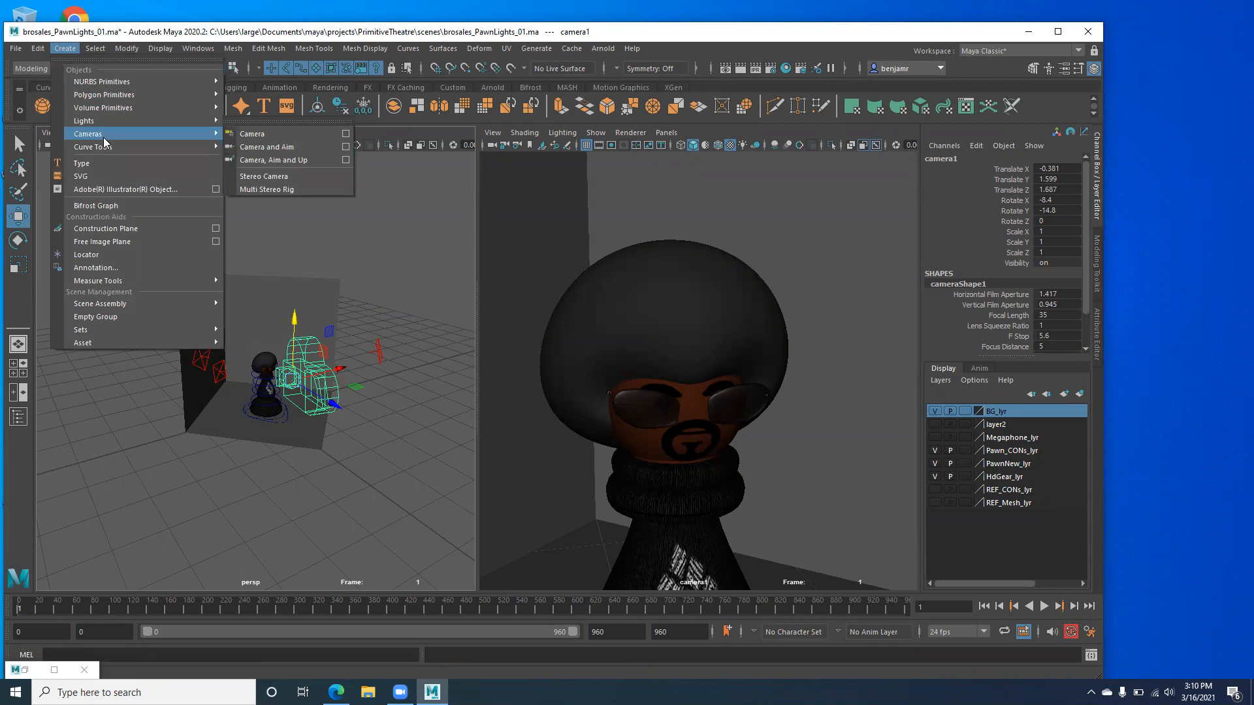
pyautogui.moveTo(165, 142)
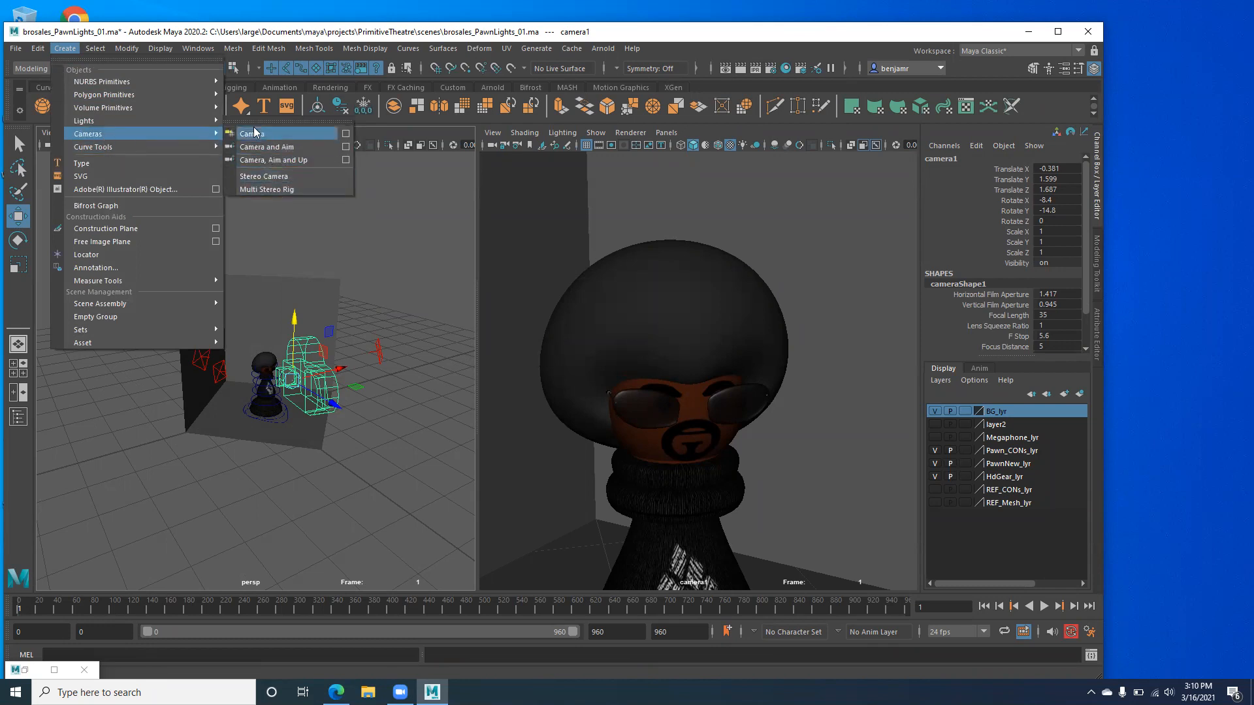
pyautogui.click(271, 135)
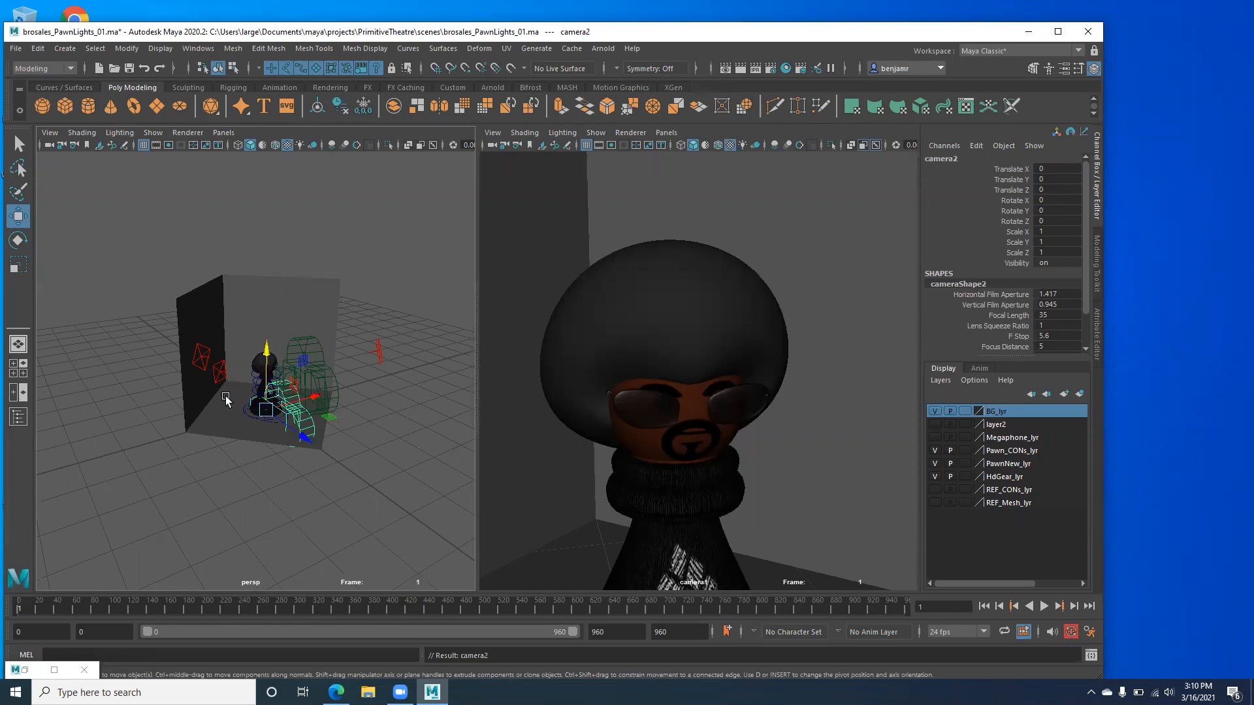
# Make the second viewport look through the newly created camera, keeping the perspective view beside it for reference.
pyautogui.keyDown('alt'); pyautogui.moveTo(215, 435); pyautogui.dragTo(177, 369); pyautogui.keyUp('alt')
pyautogui.keyDown('alt'); pyautogui.moveTo(177, 369); pyautogui.dragTo(174, 326, button='middle'); pyautogui.keyUp('alt')
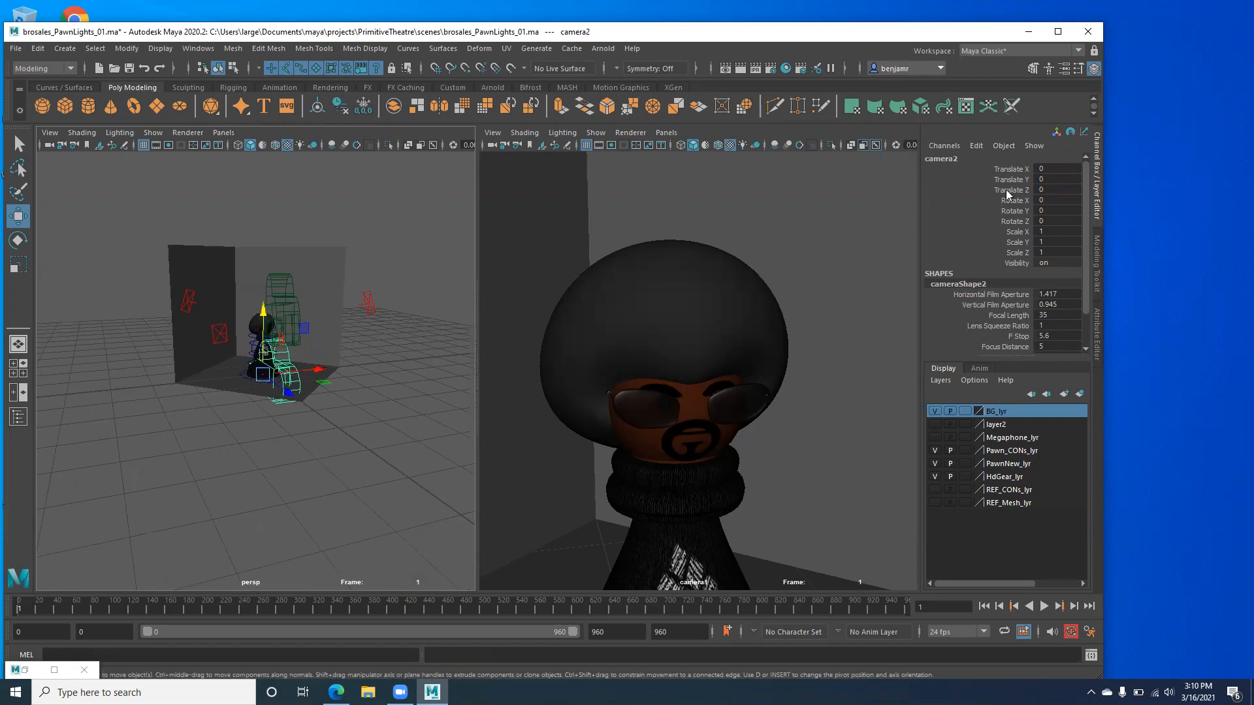
pyautogui.keyDown('alt'); pyautogui.moveTo(236, 326); pyautogui.dragTo(342, 303); pyautogui.keyUp('alt')
pyautogui.click(343, 277)
pyautogui.scroll(4, 338, 401)
pyautogui.click(292, 339)
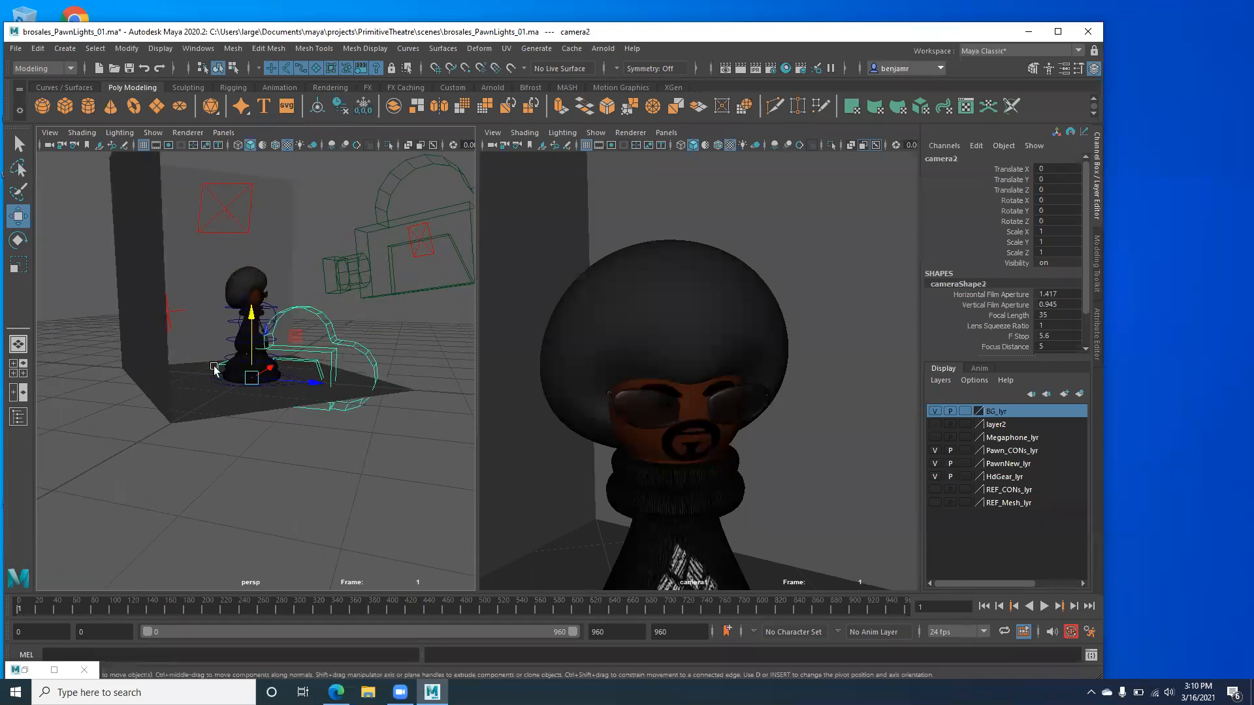
pyautogui.keyDown('alt'); pyautogui.moveTo(294, 450); pyautogui.dragTo(209, 451); pyautogui.keyUp('alt')
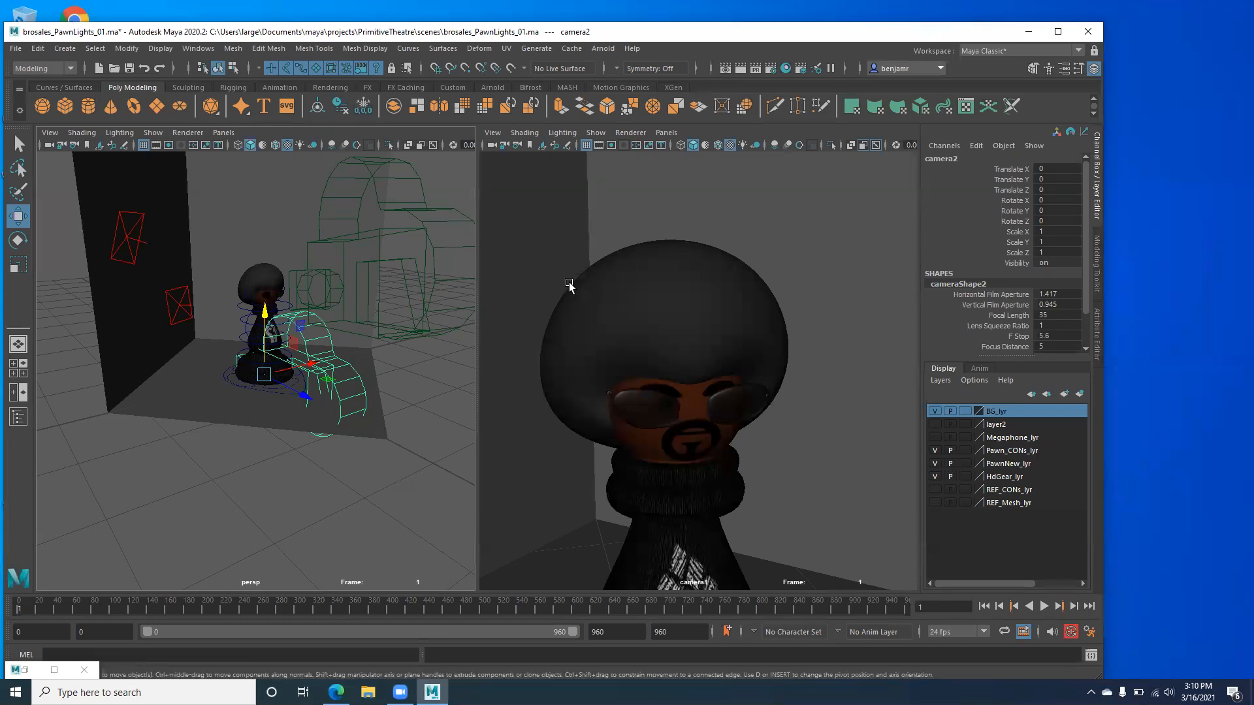
pyautogui.scroll(-3, 264, 308)
pyautogui.scroll(1, 276, 311)
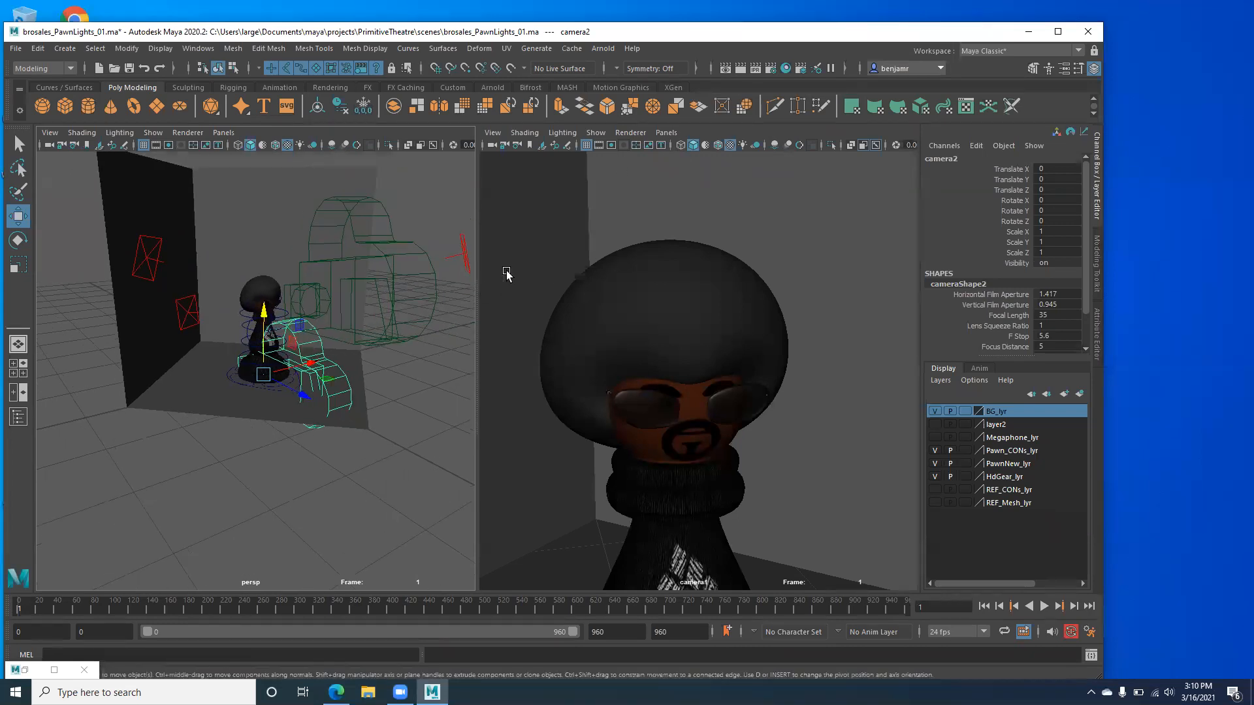
pyautogui.click(661, 134)
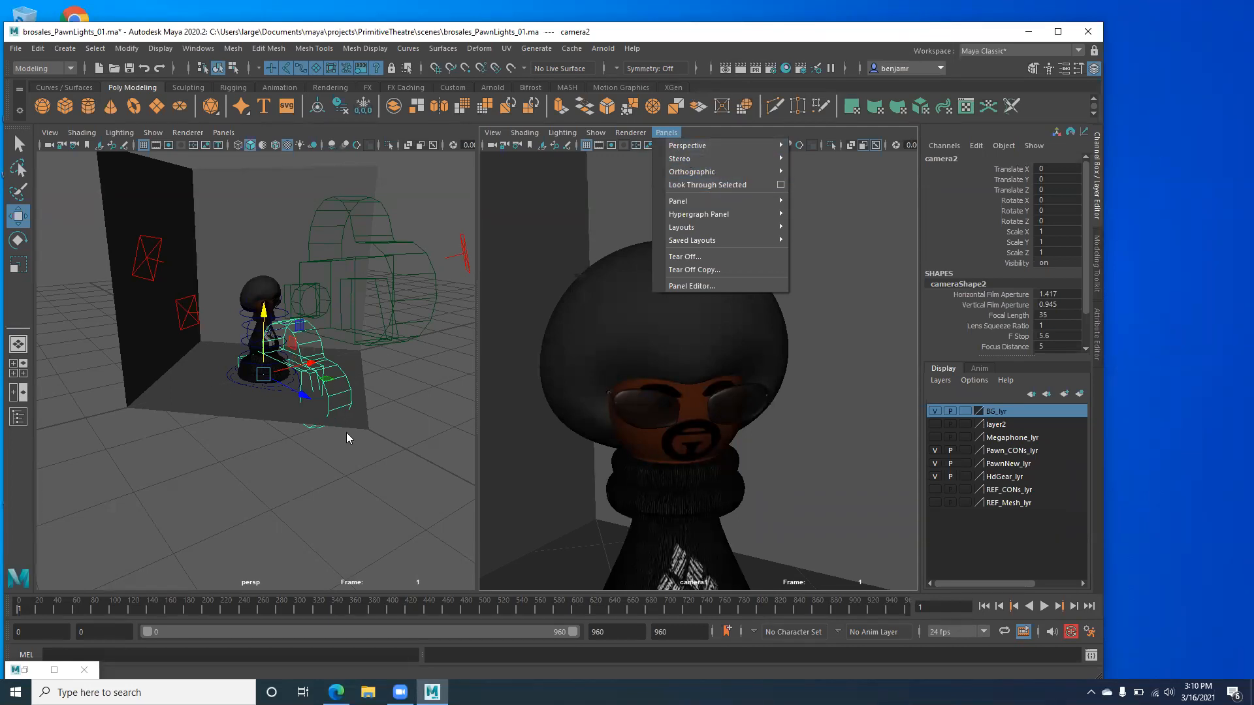
pyautogui.click(731, 186)
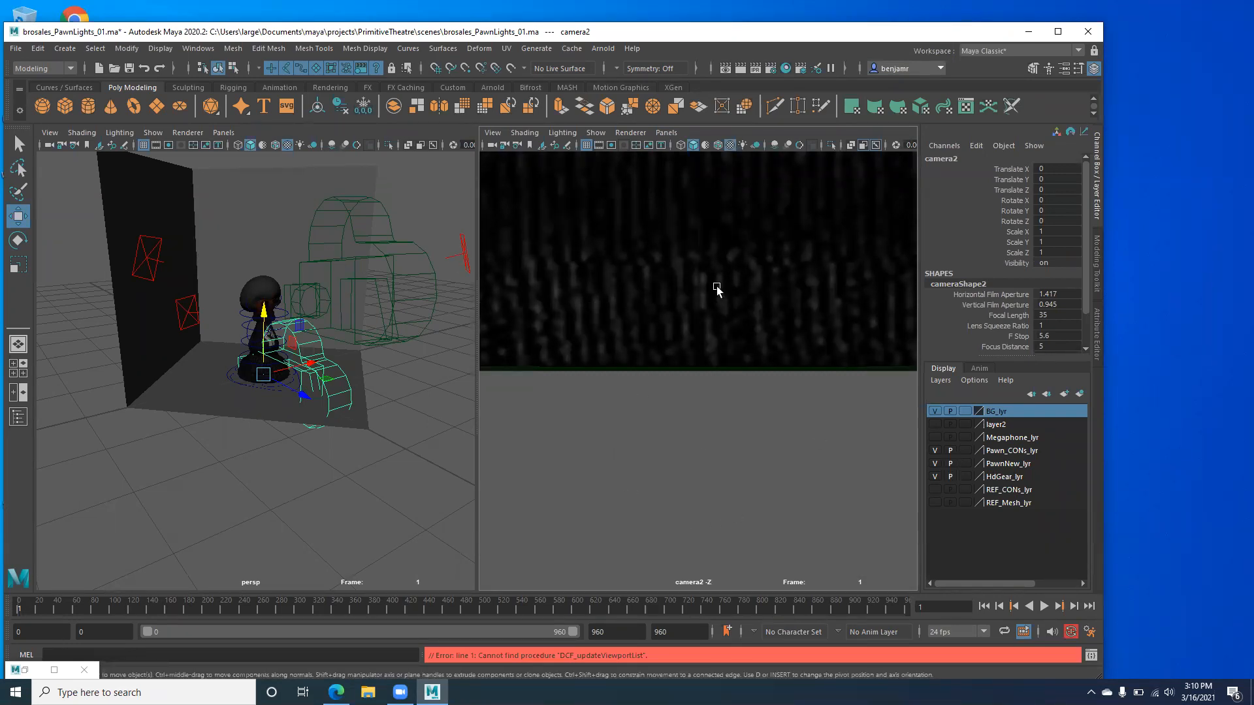
# Pull the new camera back to about 2.83 in Z and raise it to about 0.7 in Y to frame the pawn.
pyautogui.moveTo(678, 332)
pyautogui.keyDown('alt'); pyautogui.mouseDown(button='right')
pyautogui.moveTo(611, 324)
pyautogui.moveTo(660, 316)
pyautogui.mouseUp(button='right'); pyautogui.keyUp('alt')
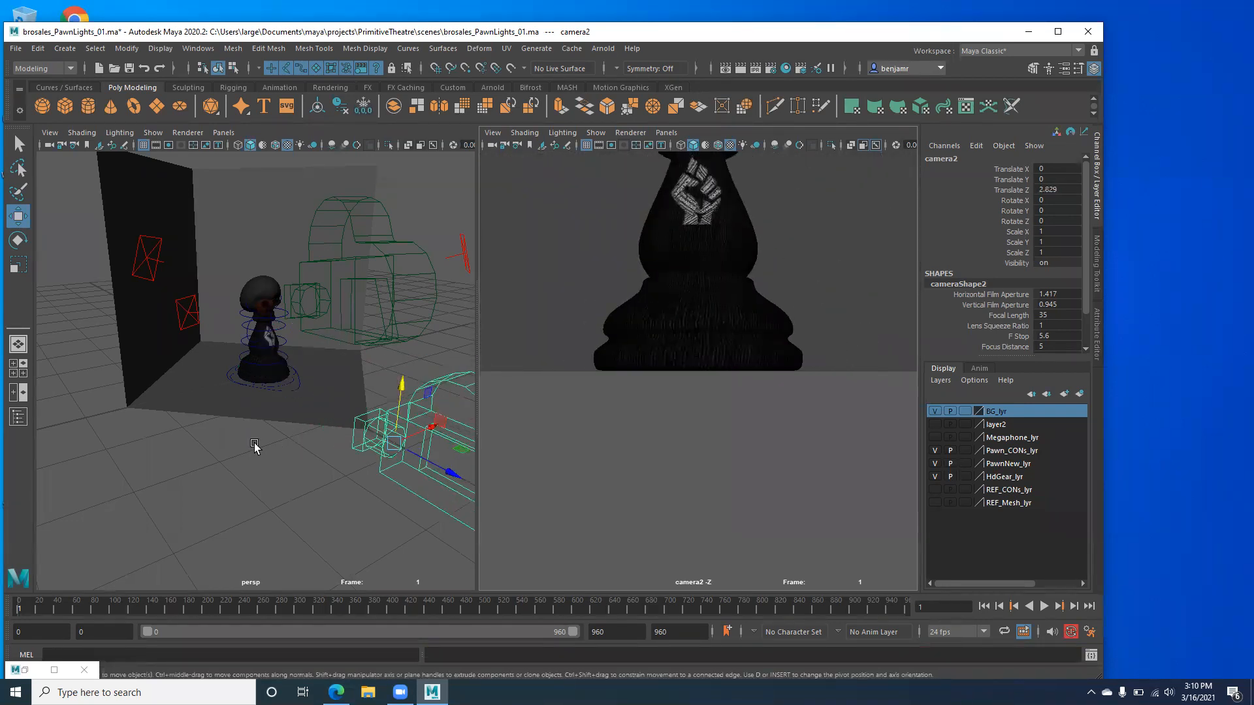
pyautogui.keyDown('alt'); pyautogui.moveTo(317, 470); pyautogui.dragTo(287, 438, button='right'); pyautogui.keyUp('alt')
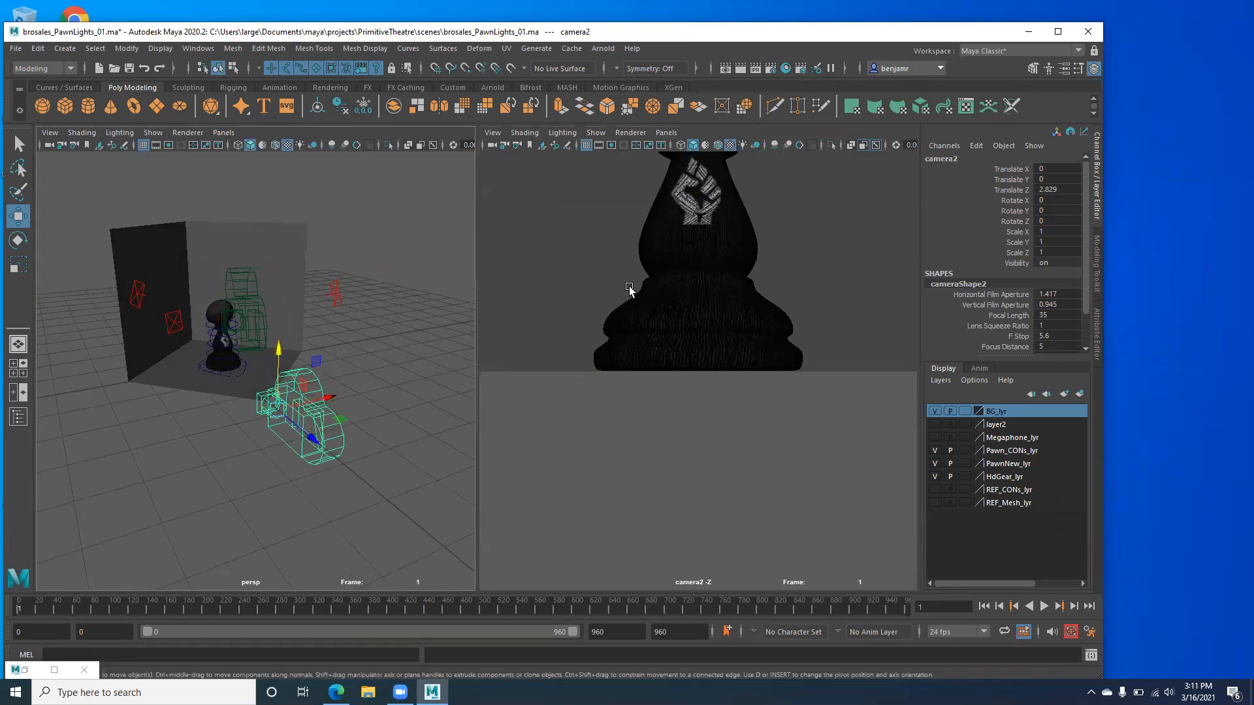
pyautogui.keyDown('alt'); pyautogui.moveTo(638, 282); pyautogui.dragTo(644, 358, button='middle'); pyautogui.keyUp('alt')
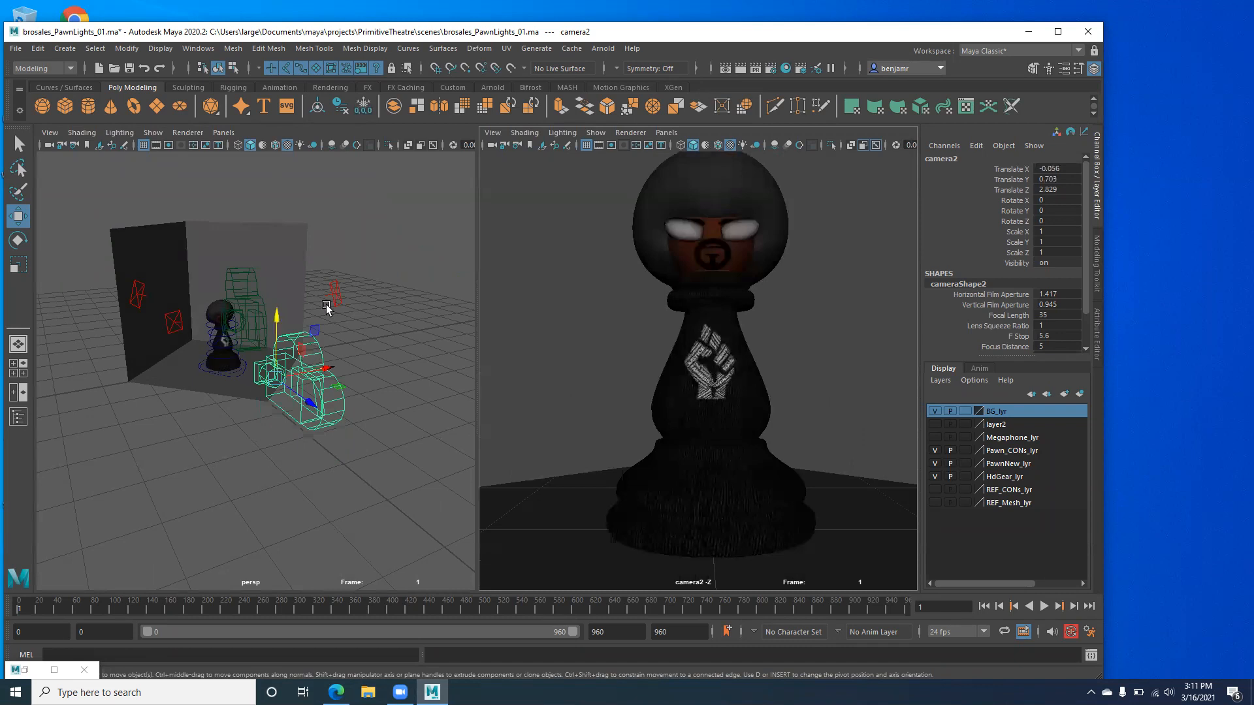
# Move the camera to about X -0.7, Y 0.76, Z 3.0 and rotate it about -10.7 degrees in Y toward the pawn.
pyautogui.moveTo(258, 418)
pyautogui.keyDown('alt'); pyautogui.mouseDown()
pyautogui.moveTo(237, 422)
pyautogui.moveTo(252, 426)
pyautogui.mouseUp(); pyautogui.keyUp('alt')
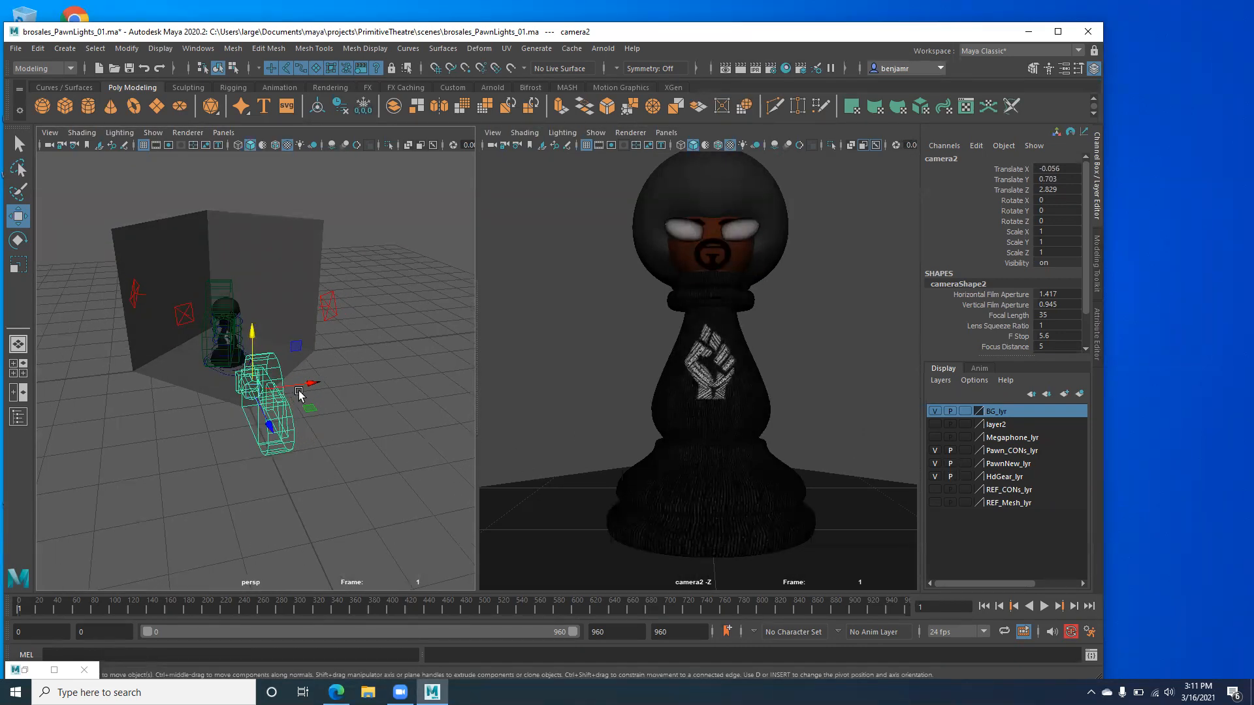
pyautogui.moveTo(311, 383); pyautogui.dragTo(328, 381)
pyautogui.moveTo(303, 425)
pyautogui.mouseDown()
pyautogui.moveTo(314, 395)
pyautogui.moveTo(334, 392)
pyautogui.moveTo(301, 404)
pyautogui.mouseUp()
pyautogui.press('e')
pyautogui.moveTo(231, 436); pyautogui.dragTo(223, 435)
pyautogui.press('w')
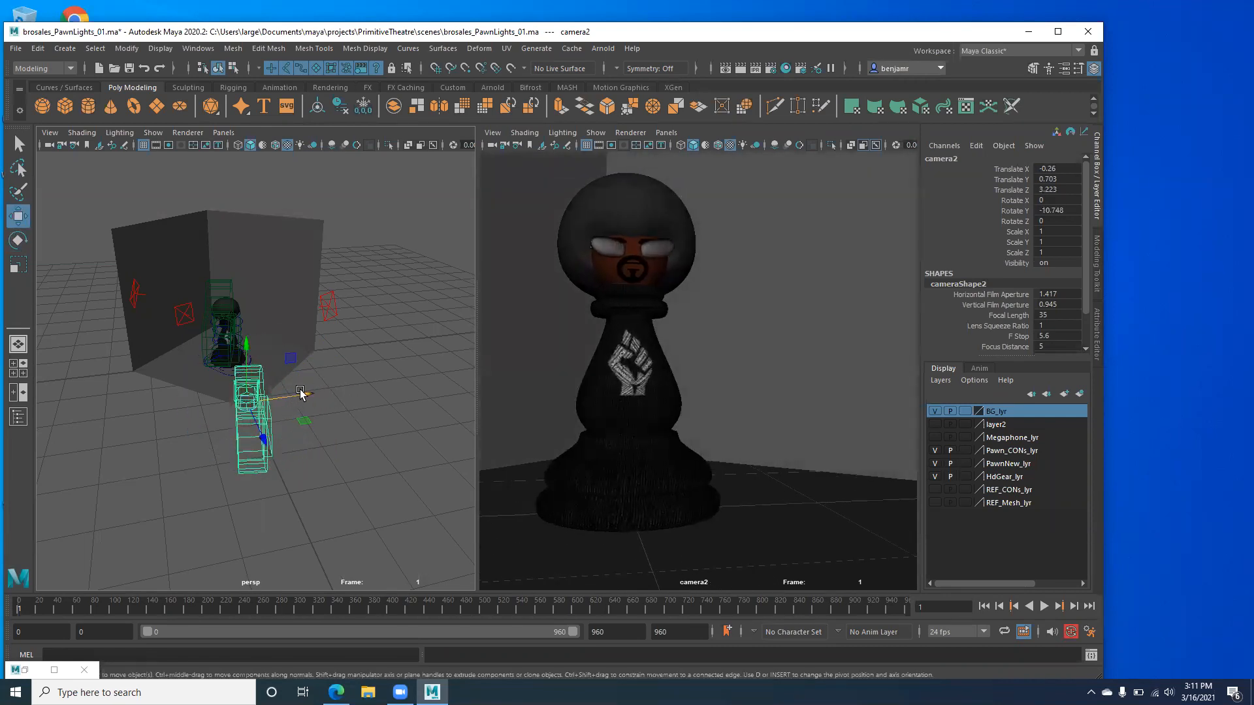
pyautogui.moveTo(301, 392); pyautogui.dragTo(278, 397)
pyautogui.moveTo(232, 444); pyautogui.dragTo(224, 424)
pyautogui.moveTo(216, 328); pyautogui.dragTo(216, 326)
pyautogui.moveTo(229, 429); pyautogui.dragTo(238, 428)
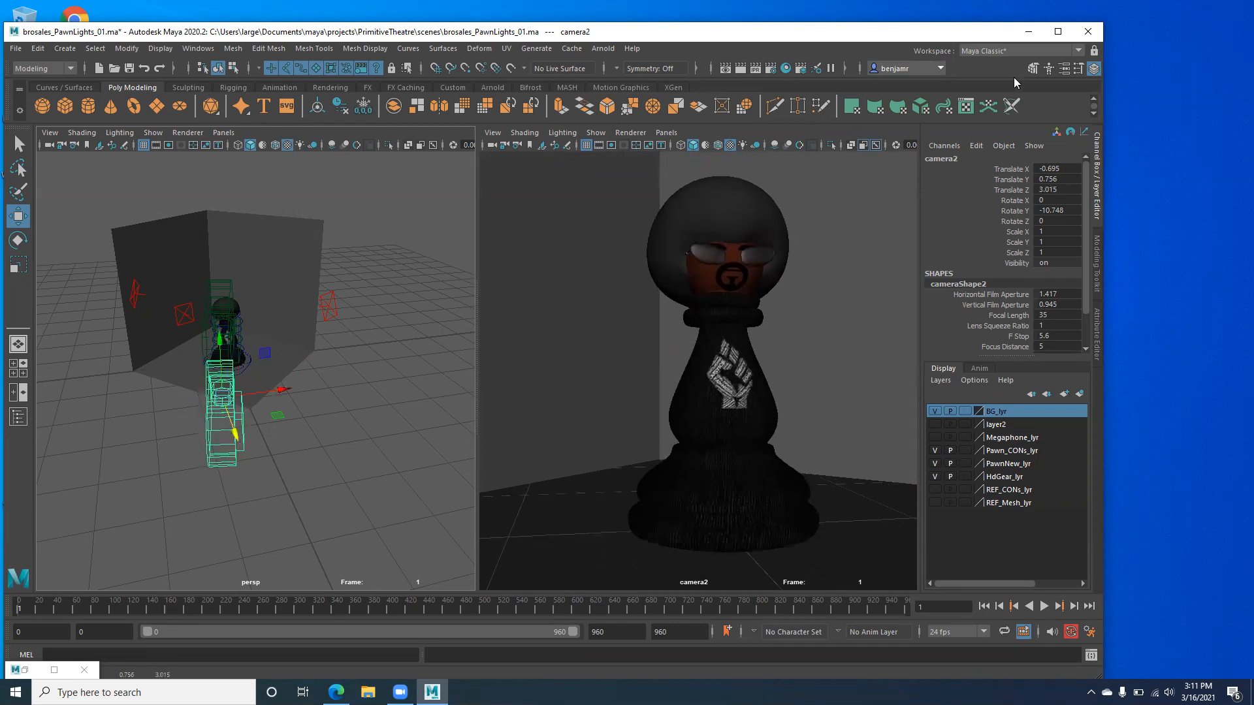
# Maximize the camera view and reframe the full pawn, placing the camera at about X -1.41, Y 0.83, Z 3.78 with Y rotation about -15.5.
pyautogui.press('space')
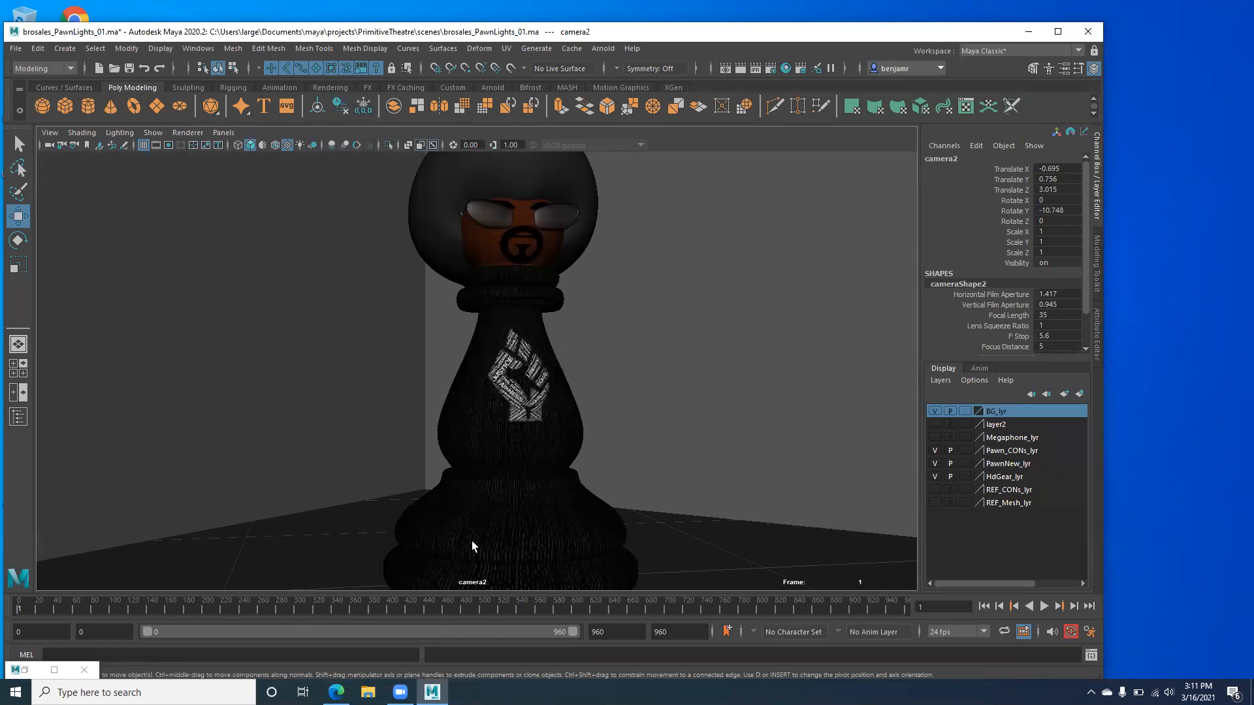
pyautogui.keyDown('alt'); pyautogui.moveTo(619, 457); pyautogui.dragTo(574, 453, button='right'); pyautogui.keyUp('alt')
pyautogui.keyDown('alt'); pyautogui.moveTo(492, 409); pyautogui.dragTo(495, 422, button='right'); pyautogui.keyUp('alt')
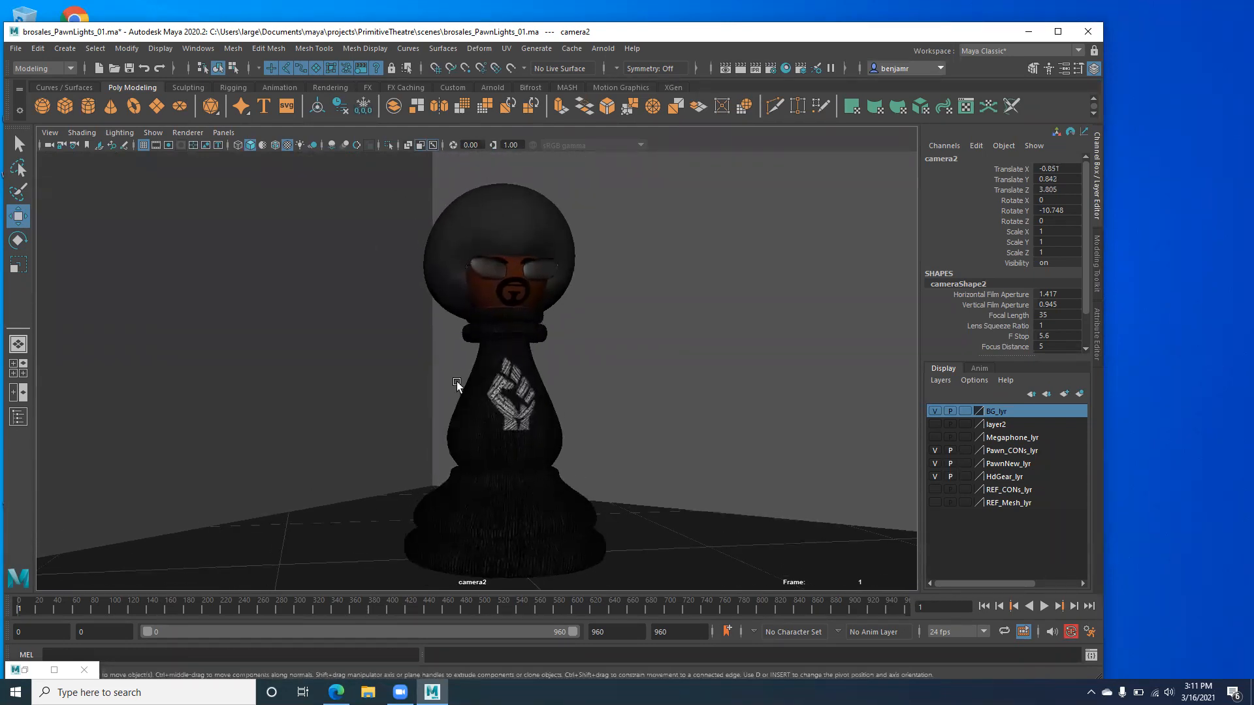
pyautogui.keyDown('alt'); pyautogui.moveTo(401, 364); pyautogui.dragTo(386, 378, button='middle'); pyautogui.keyUp('alt')
pyautogui.keyDown('alt'); pyautogui.moveTo(386, 378); pyautogui.dragTo(675, 469, button='right'); pyautogui.keyUp('alt')
pyautogui.keyDown('alt'); pyautogui.moveTo(560, 440); pyautogui.dragTo(526, 399, button='right'); pyautogui.keyUp('alt')
pyautogui.keyDown('alt'); pyautogui.moveTo(526, 399); pyautogui.dragTo(515, 376, button='middle'); pyautogui.keyUp('alt')
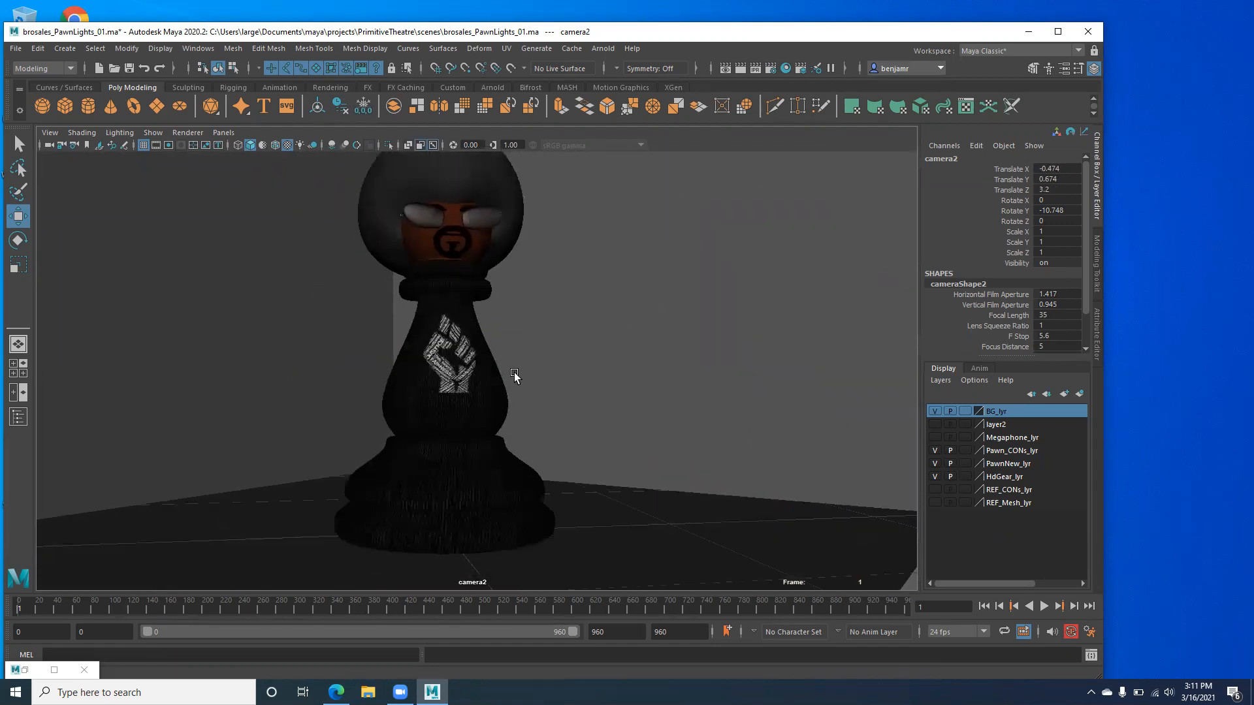
pyautogui.keyDown('alt'); pyautogui.moveTo(428, 311); pyautogui.dragTo(470, 345, button='middle'); pyautogui.keyUp('alt')
pyautogui.keyDown('alt'); pyautogui.moveTo(438, 346); pyautogui.dragTo(448, 347); pyautogui.keyUp('alt')
pyautogui.keyDown('alt'); pyautogui.moveTo(448, 346); pyautogui.dragTo(428, 386, button='right'); pyautogui.keyUp('alt')
pyautogui.moveTo(392, 390)
pyautogui.keyDown('alt'); pyautogui.mouseDown(button='middle')
pyautogui.moveTo(427, 386)
pyautogui.moveTo(412, 386)
pyautogui.mouseUp(button='middle'); pyautogui.keyUp('alt')
pyautogui.keyDown('alt'); pyautogui.moveTo(412, 386); pyautogui.dragTo(428, 389, button='right'); pyautogui.keyUp('alt')
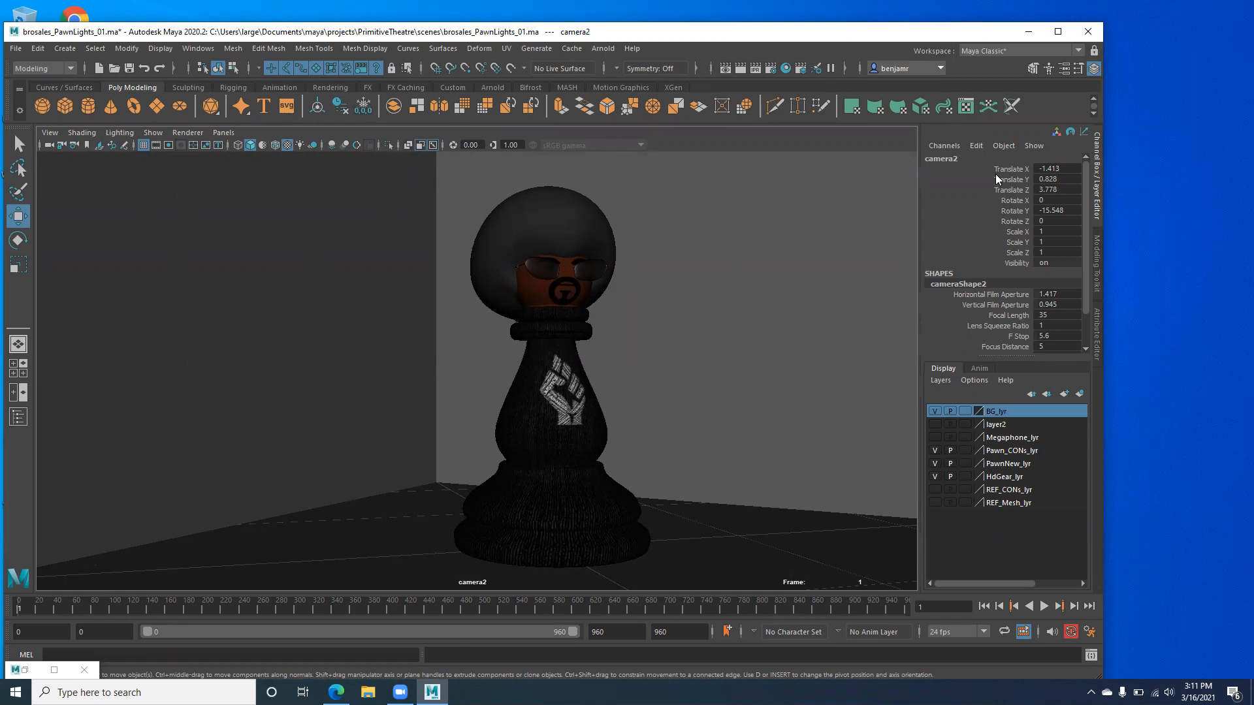
# Select all of the camera's translate, rotate, scale and visibility channels and lock them.
pyautogui.moveTo(994, 171); pyautogui.dragTo(997, 273)
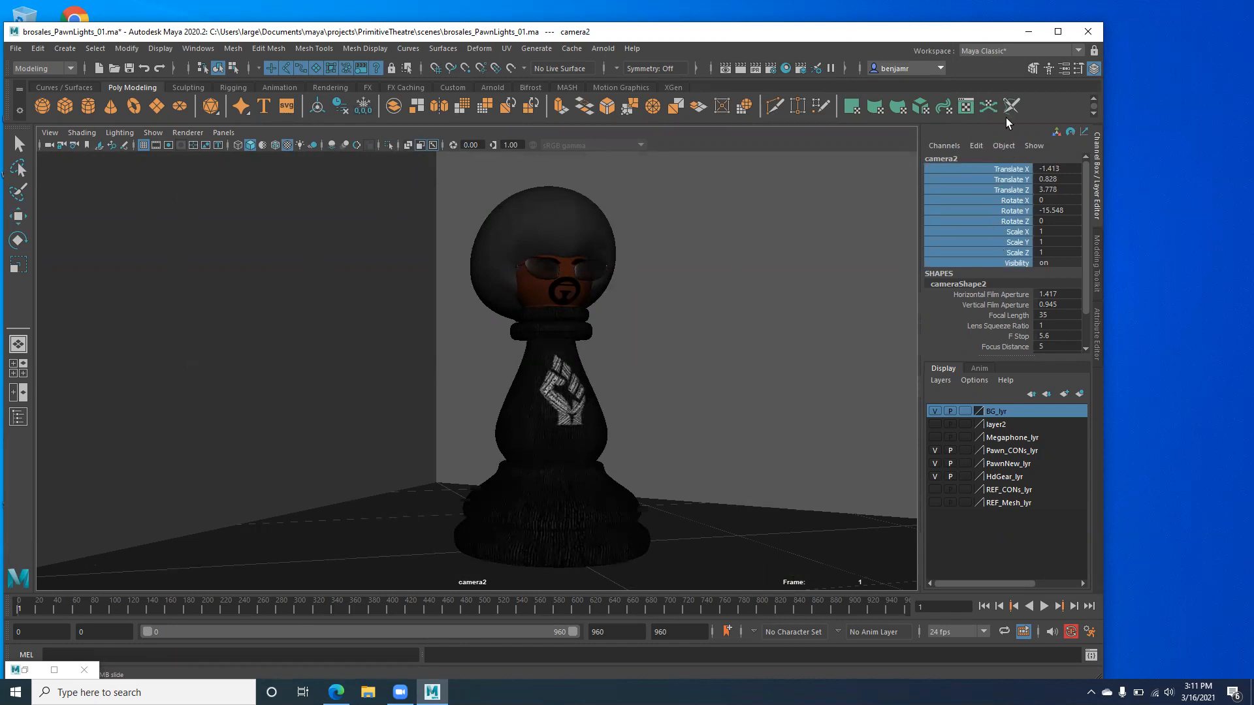
pyautogui.rightClick(973, 187)
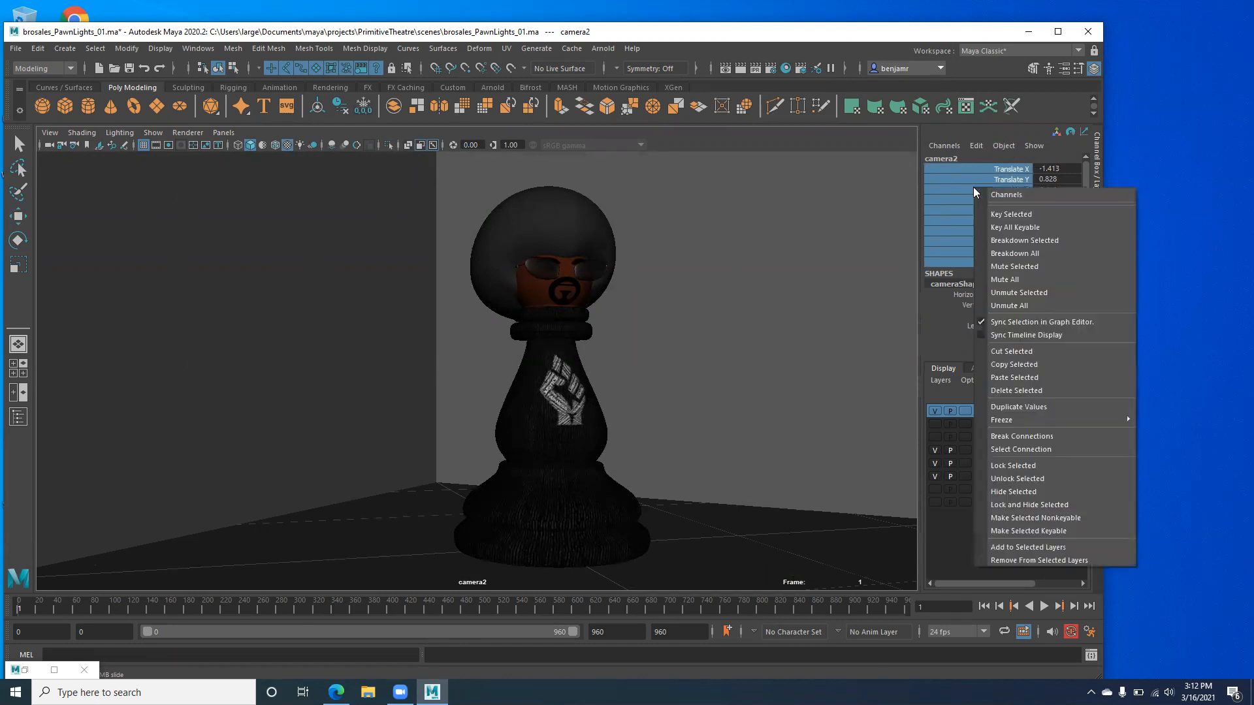
pyautogui.click(1019, 473)
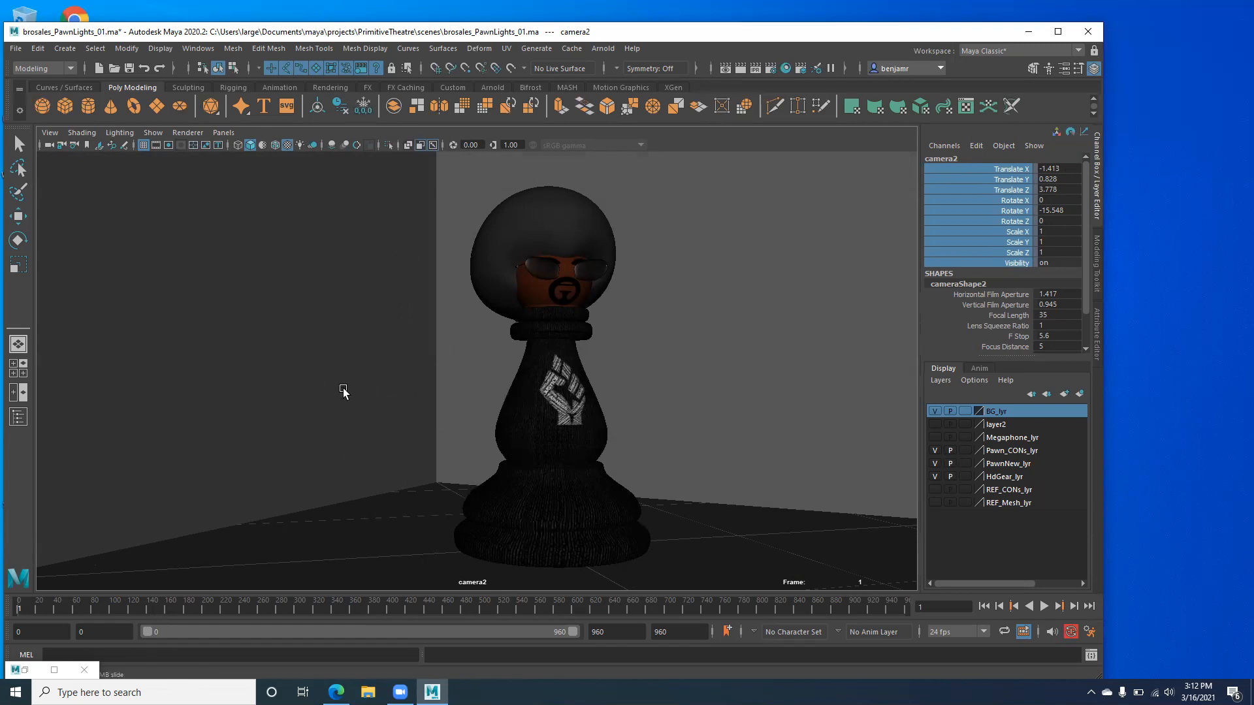
# Unlock the camera's channels and move the camera through the scene away from its framed shot of the pawn.
pyautogui.rightClick(989, 175)
pyautogui.click(1028, 466)
pyautogui.keyDown('alt'); pyautogui.moveTo(487, 459); pyautogui.dragTo(373, 445, button='right'); pyautogui.keyUp('alt')
pyautogui.keyDown('alt'); pyautogui.moveTo(373, 445); pyautogui.dragTo(344, 423, button='middle'); pyautogui.keyUp('alt')
pyautogui.keyDown('alt'); pyautogui.moveTo(344, 423); pyautogui.dragTo(320, 339); pyautogui.keyUp('alt')
pyautogui.keyDown('alt'); pyautogui.moveTo(320, 339); pyautogui.dragTo(403, 442, button='right'); pyautogui.keyUp('alt')
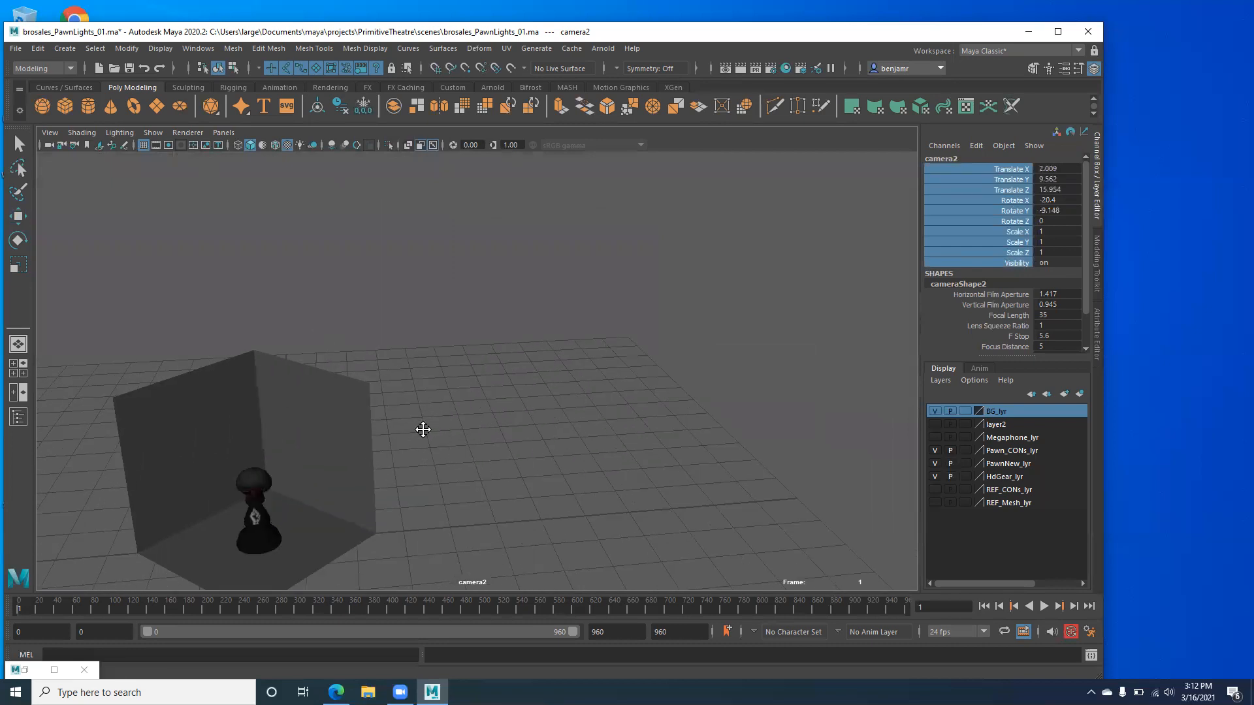
pyautogui.keyDown('alt'); pyautogui.moveTo(402, 443); pyautogui.dragTo(542, 358, button='middle'); pyautogui.keyUp('alt')
pyautogui.keyDown('alt'); pyautogui.moveTo(516, 420); pyautogui.dragTo(633, 288, button='right'); pyautogui.keyUp('alt')
pyautogui.keyDown('alt'); pyautogui.moveTo(633, 288); pyautogui.dragTo(582, 347, button='middle'); pyautogui.keyUp('alt')
pyautogui.keyDown('alt'); pyautogui.moveTo(582, 348); pyautogui.dragTo(592, 347, button='right'); pyautogui.keyUp('alt')
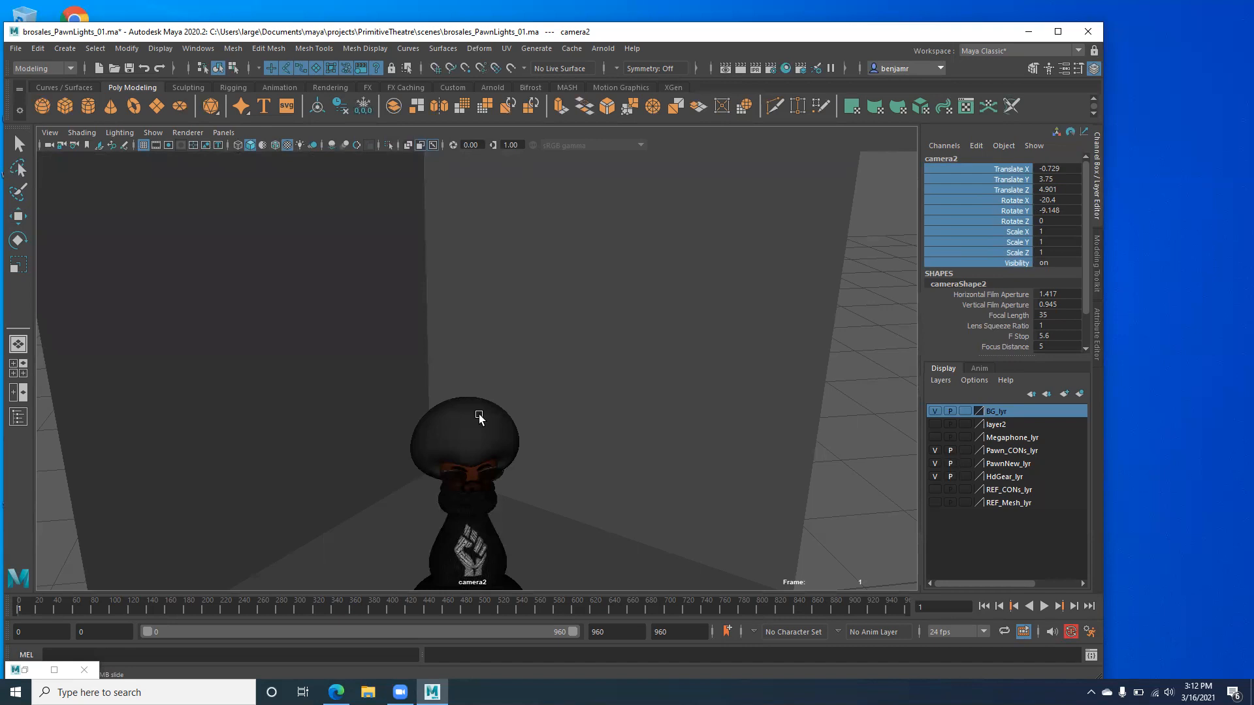
# Undo the camera view moves one by one back to the framed full-body shot of the pawn.
pyautogui.press('[')
pyautogui.press('[')
pyautogui.press('[')
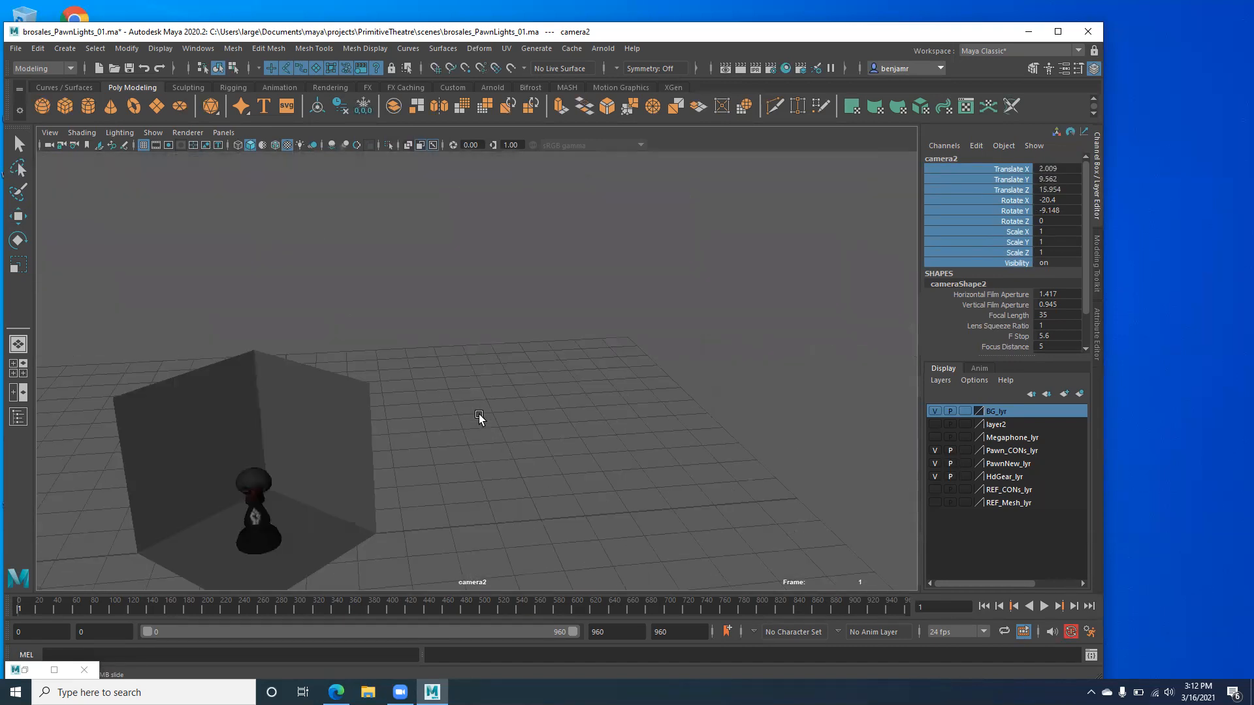
pyautogui.press('[')
pyautogui.press('[')
pyautogui.press('[')
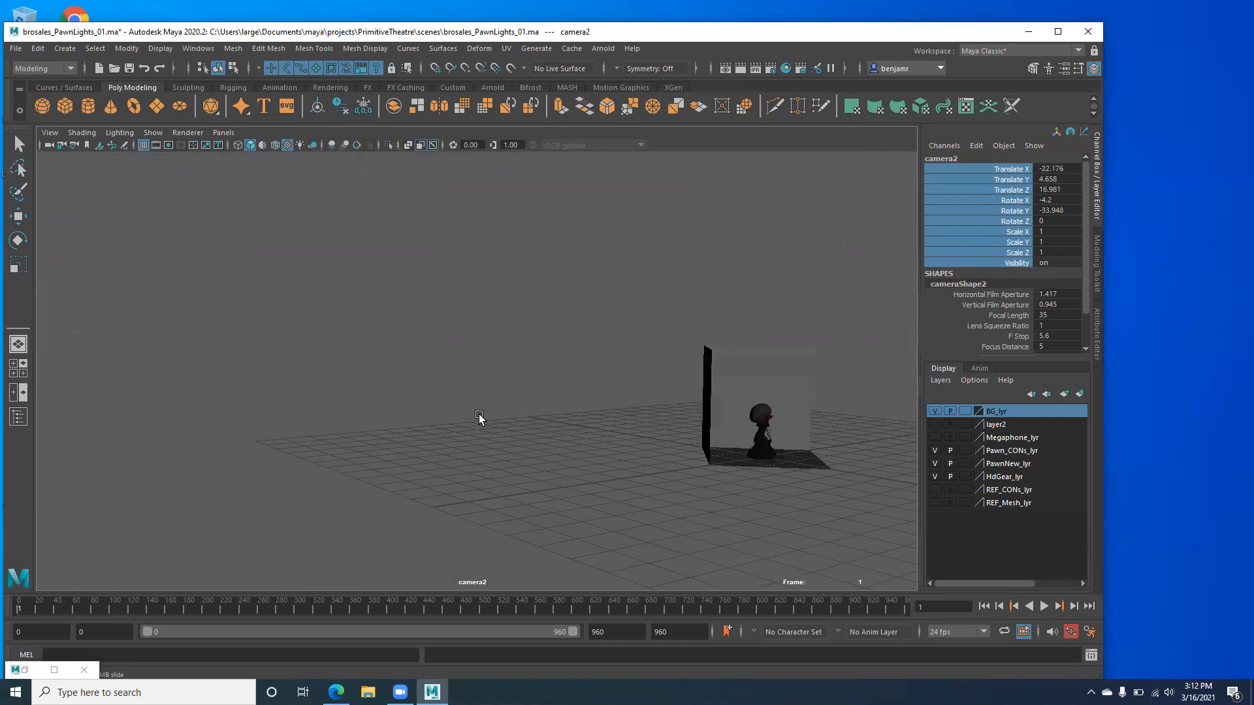
pyautogui.press('[')
pyautogui.press('[')
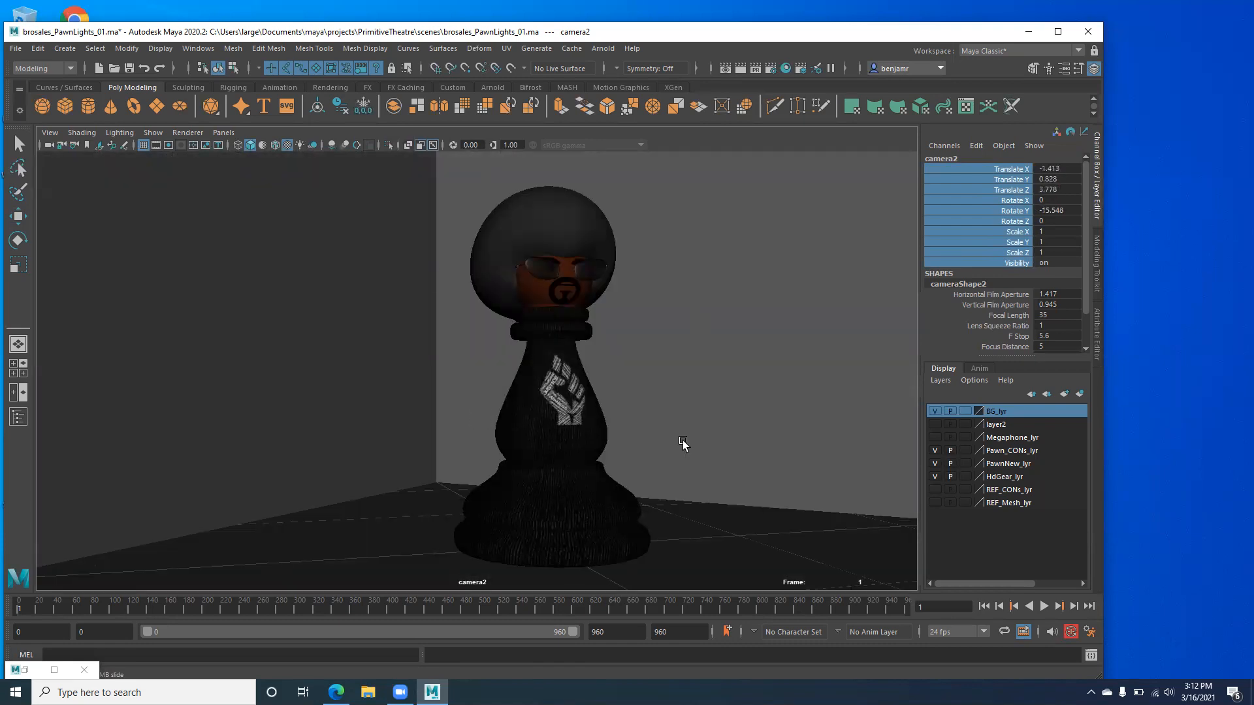
# Lock all selected translate, rotate, scale and visibility channels of the camera again.
pyautogui.rightClick(973, 191)
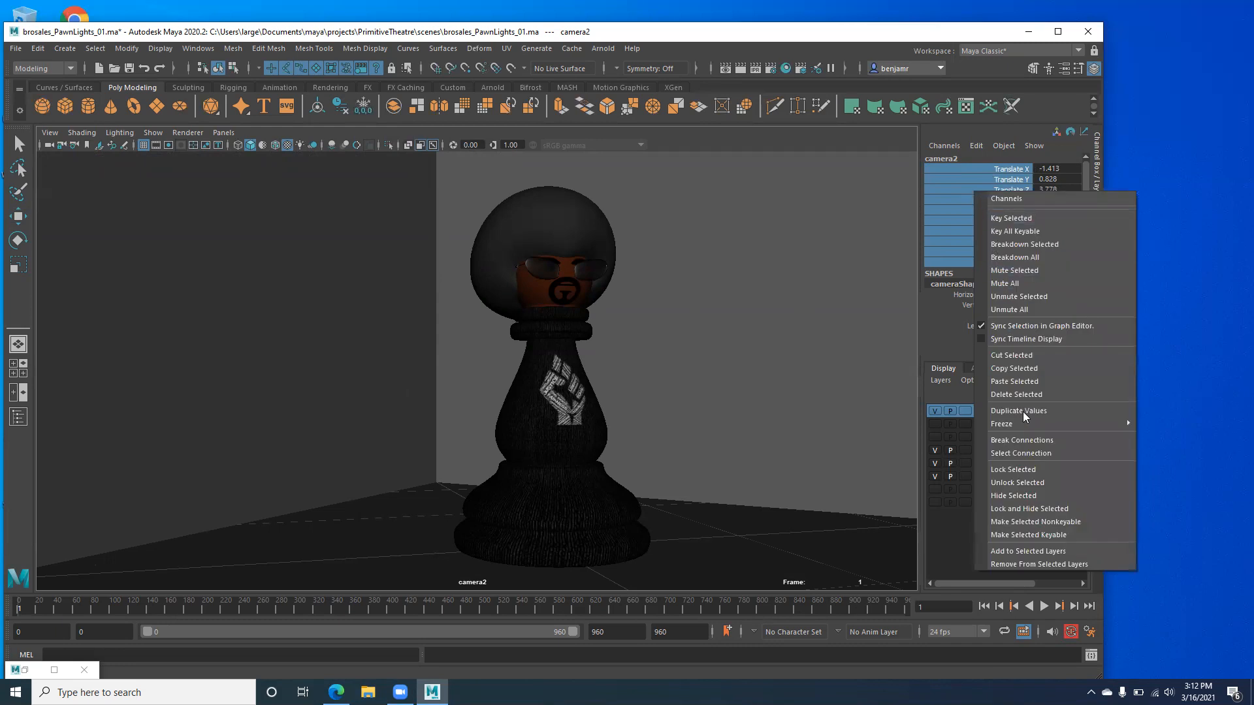
pyautogui.click(1031, 470)
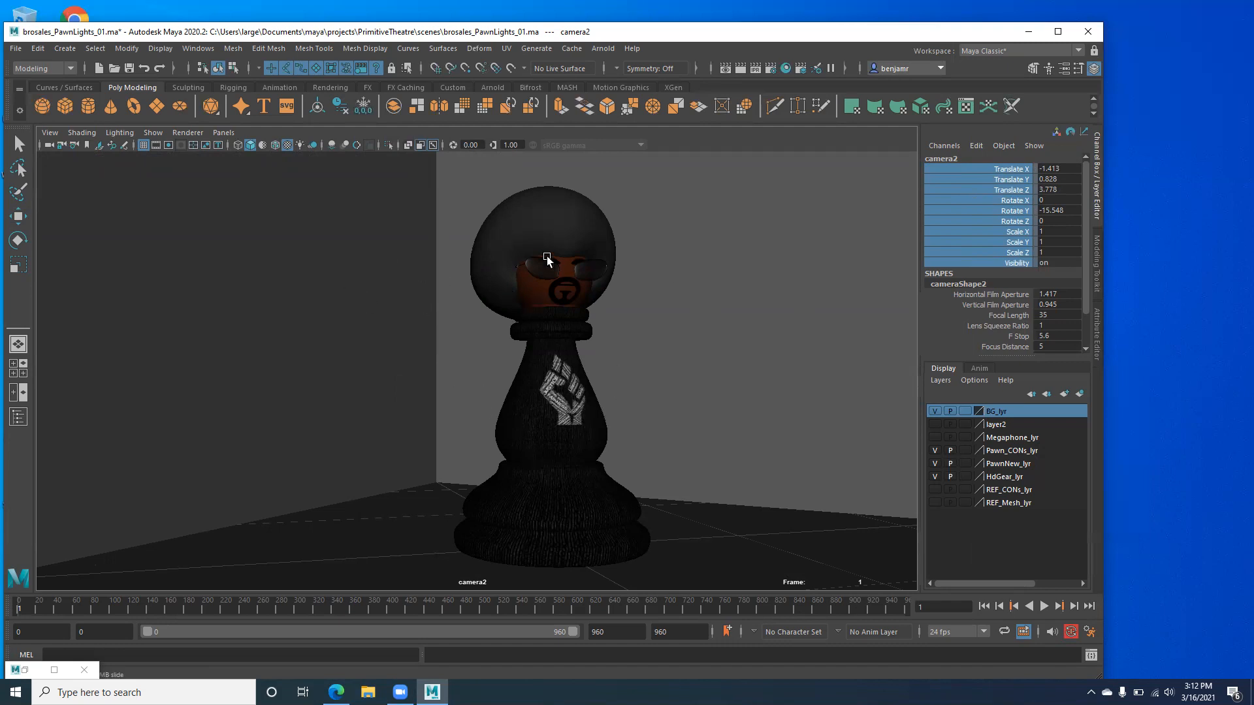
pyautogui.rightClick(995, 178)
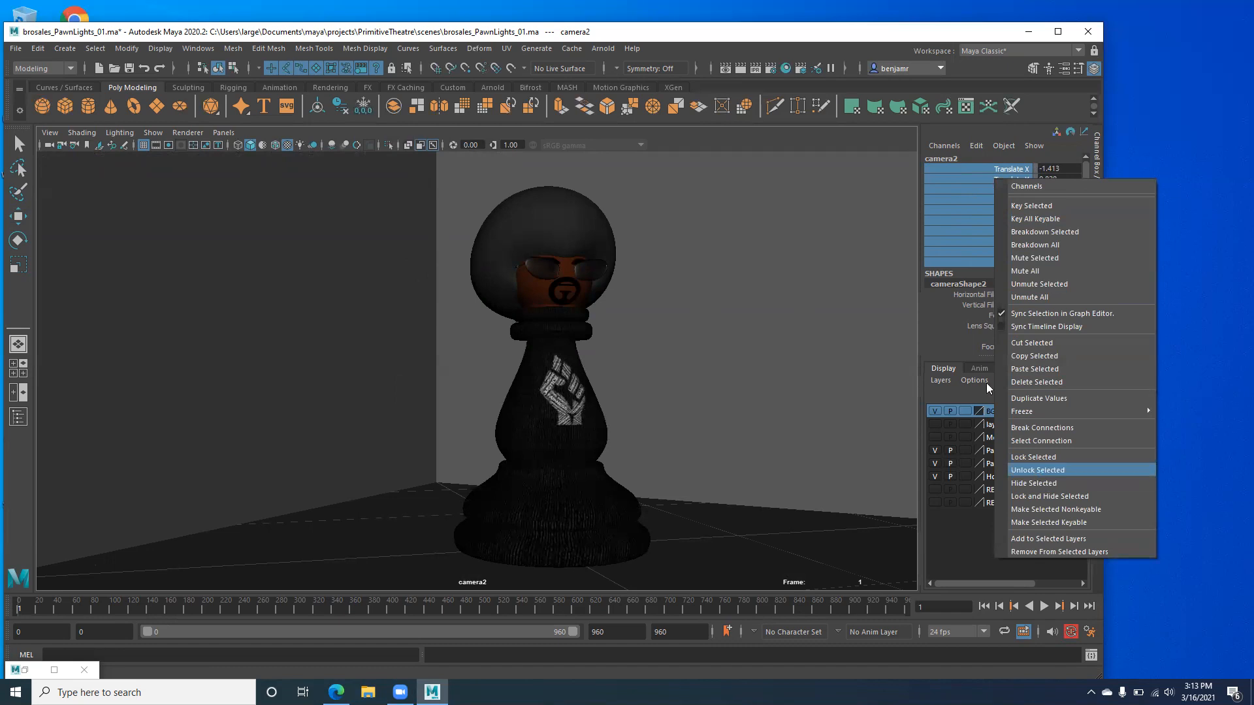
pyautogui.click(953, 248)
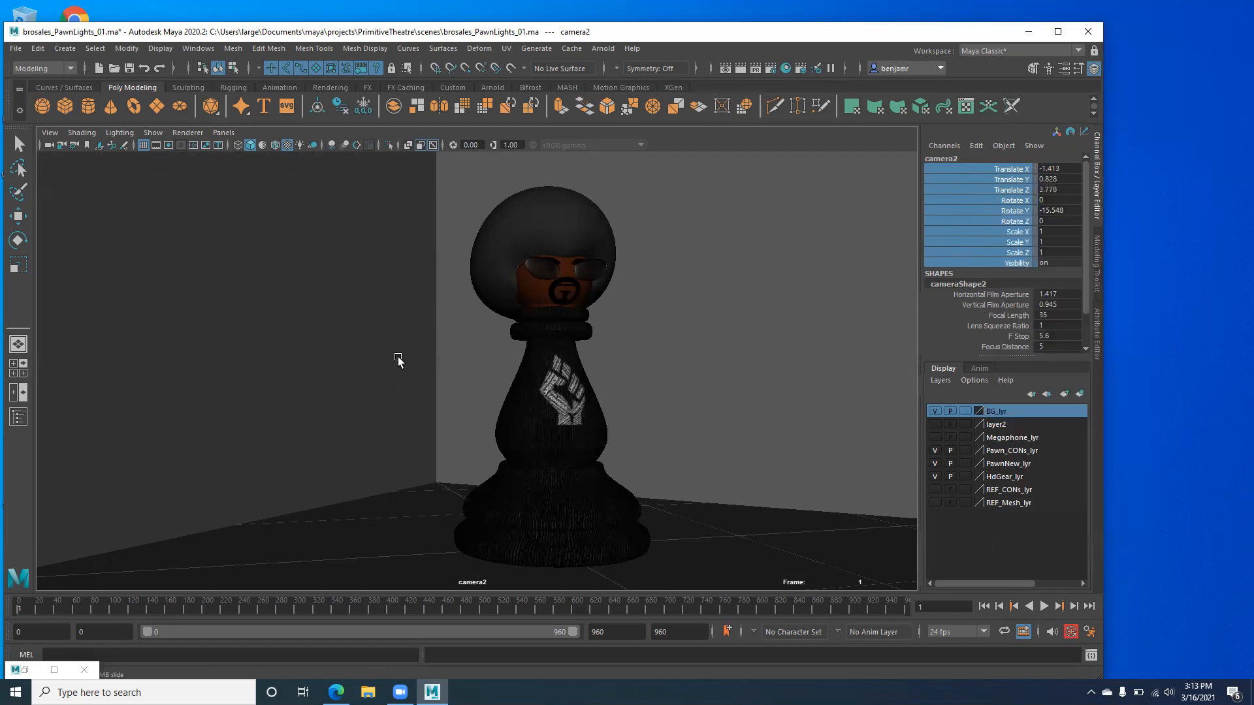
# Return to the side-by-side viewports, select the room geometry and examine the room, pawn and cameras from several angles.
pyautogui.press('space')
pyautogui.moveTo(173, 406)
pyautogui.keyDown('alt'); pyautogui.mouseDown()
pyautogui.moveTo(168, 425)
pyautogui.moveTo(190, 425)
pyautogui.moveTo(147, 439)
pyautogui.moveTo(196, 381)
pyautogui.moveTo(159, 415)
pyautogui.moveTo(176, 398)
pyautogui.mouseUp(); pyautogui.keyUp('alt')
pyautogui.click(302, 379)
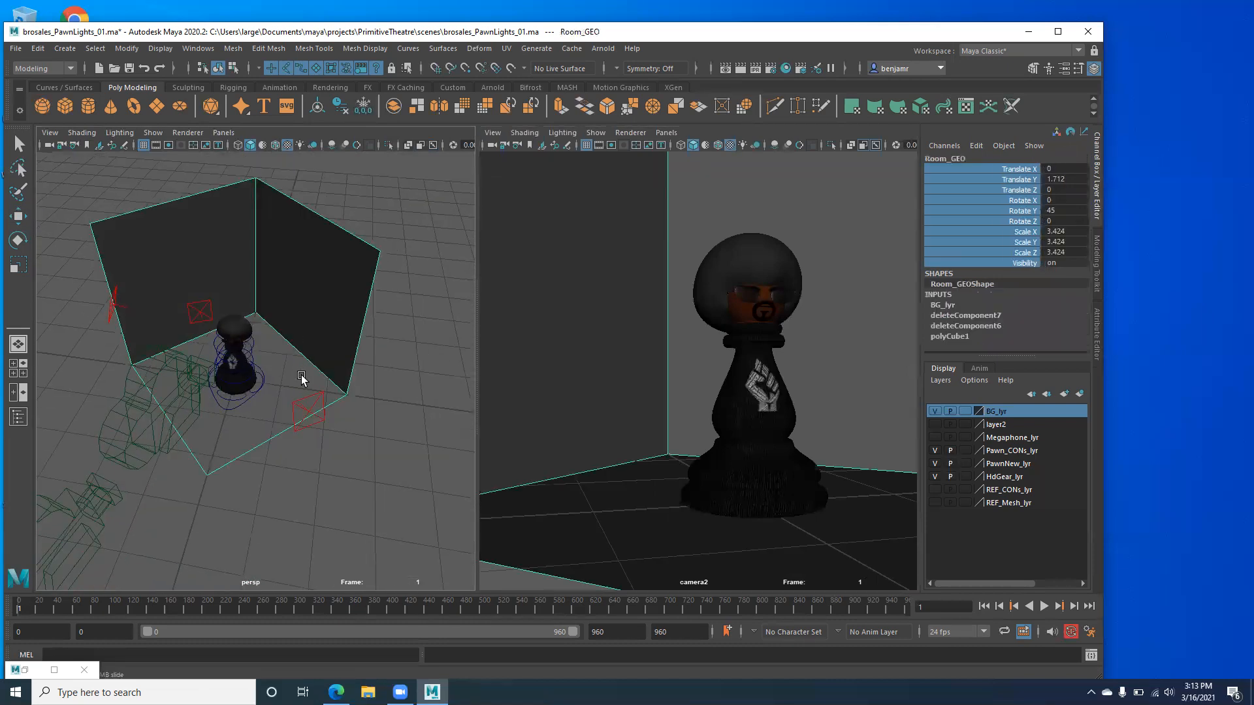
pyautogui.keyDown('alt'); pyautogui.moveTo(297, 361); pyautogui.dragTo(160, 315); pyautogui.keyUp('alt')
pyautogui.keyDown('alt'); pyautogui.moveTo(269, 329); pyautogui.dragTo(299, 345); pyautogui.keyUp('alt')
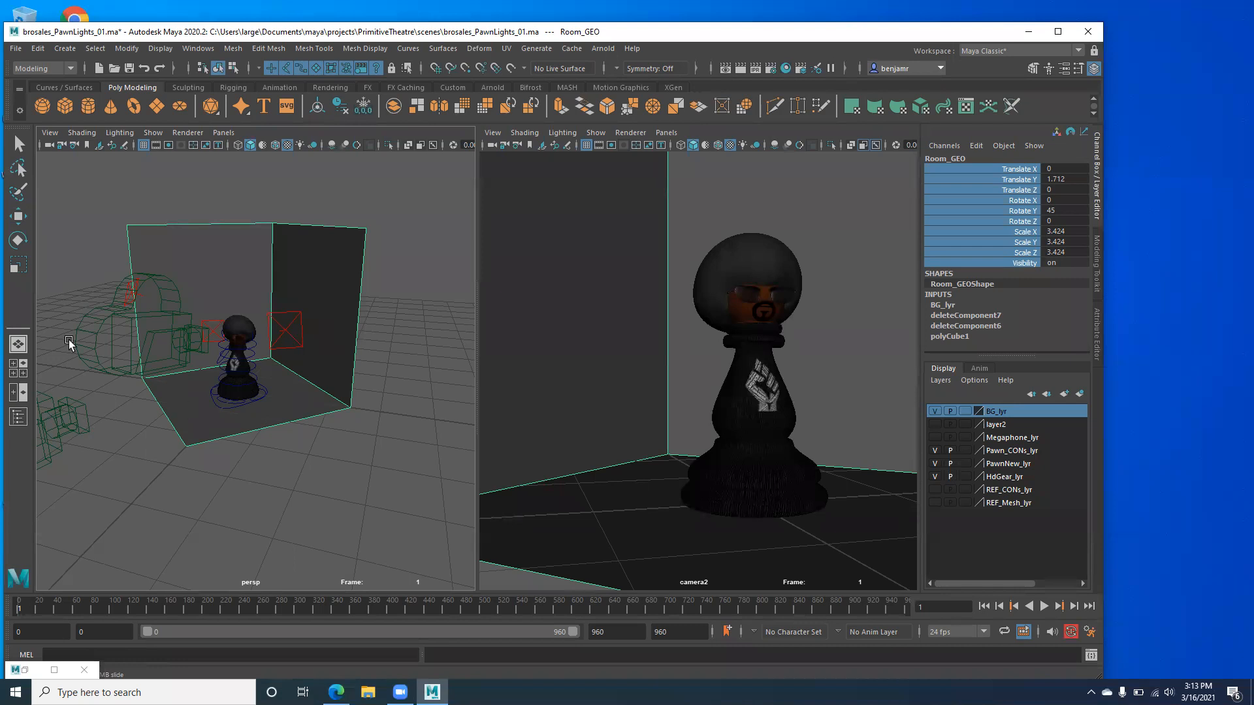
pyautogui.keyDown('alt'); pyautogui.moveTo(115, 360); pyautogui.dragTo(157, 364); pyautogui.keyUp('alt')
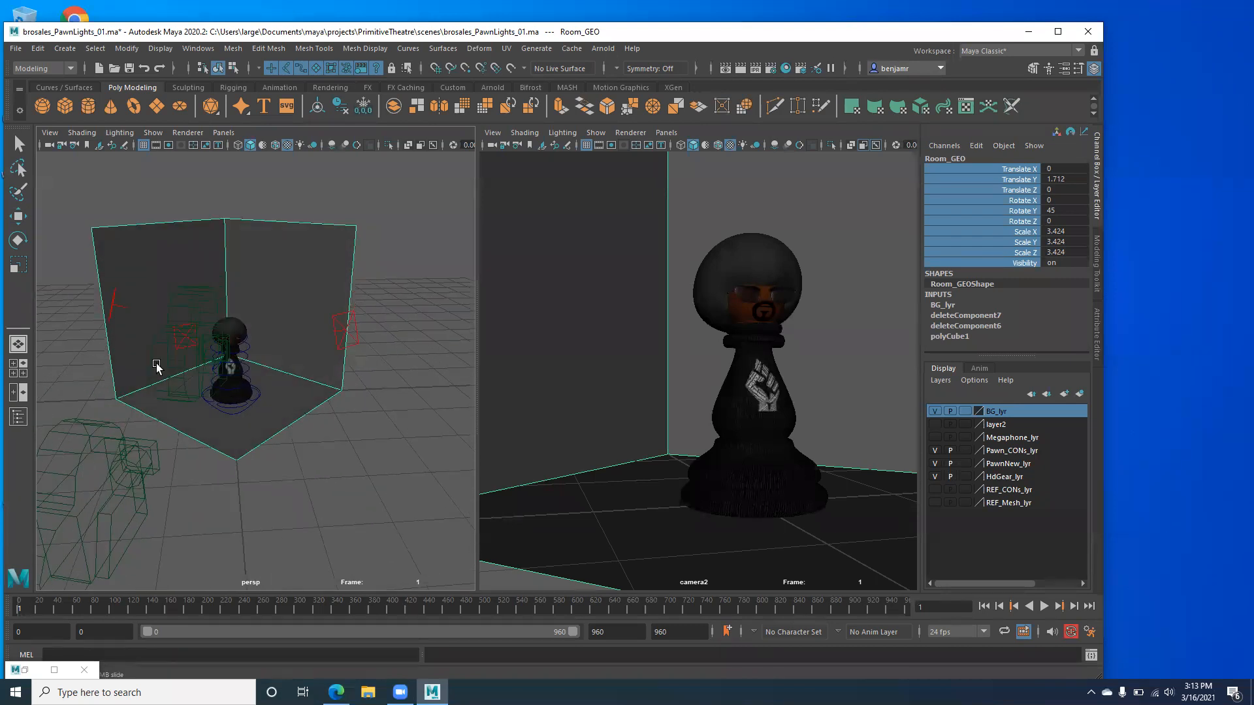
# Create a polygon cube at the origin, around the base of the pawn.
pyautogui.keyDown('alt'); pyautogui.moveTo(265, 421); pyautogui.dragTo(233, 397); pyautogui.keyUp('alt')
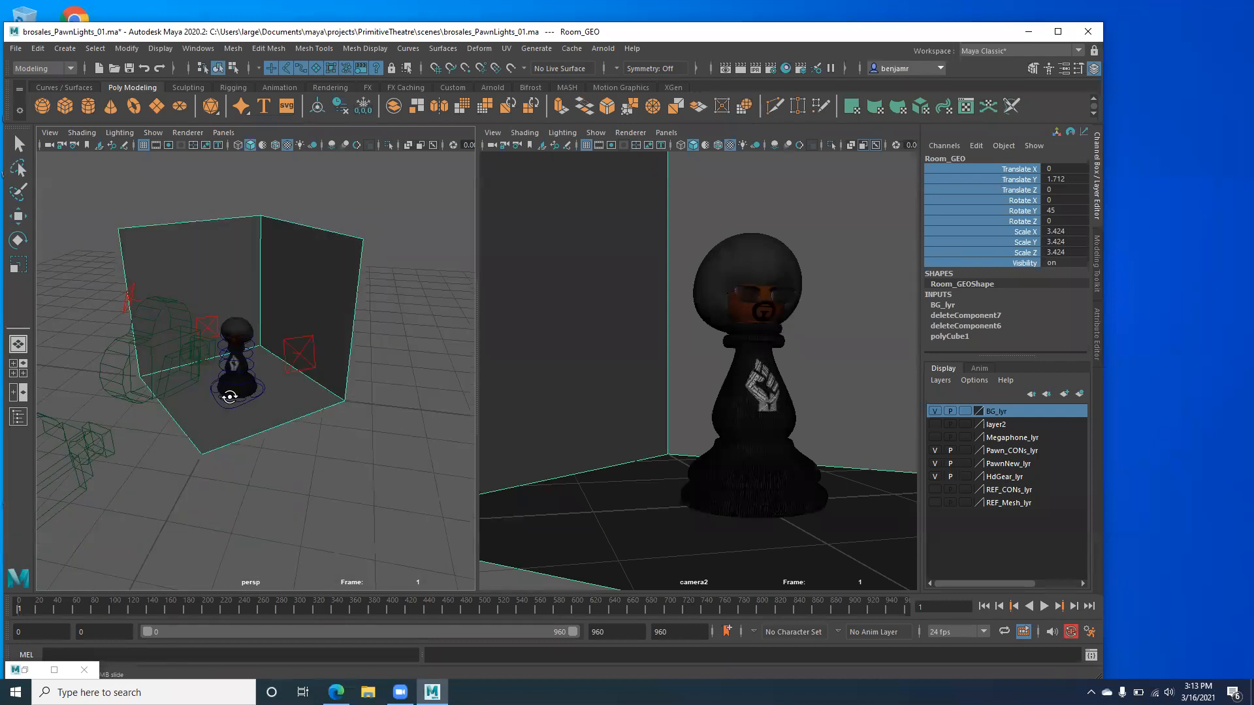
pyautogui.click(277, 469)
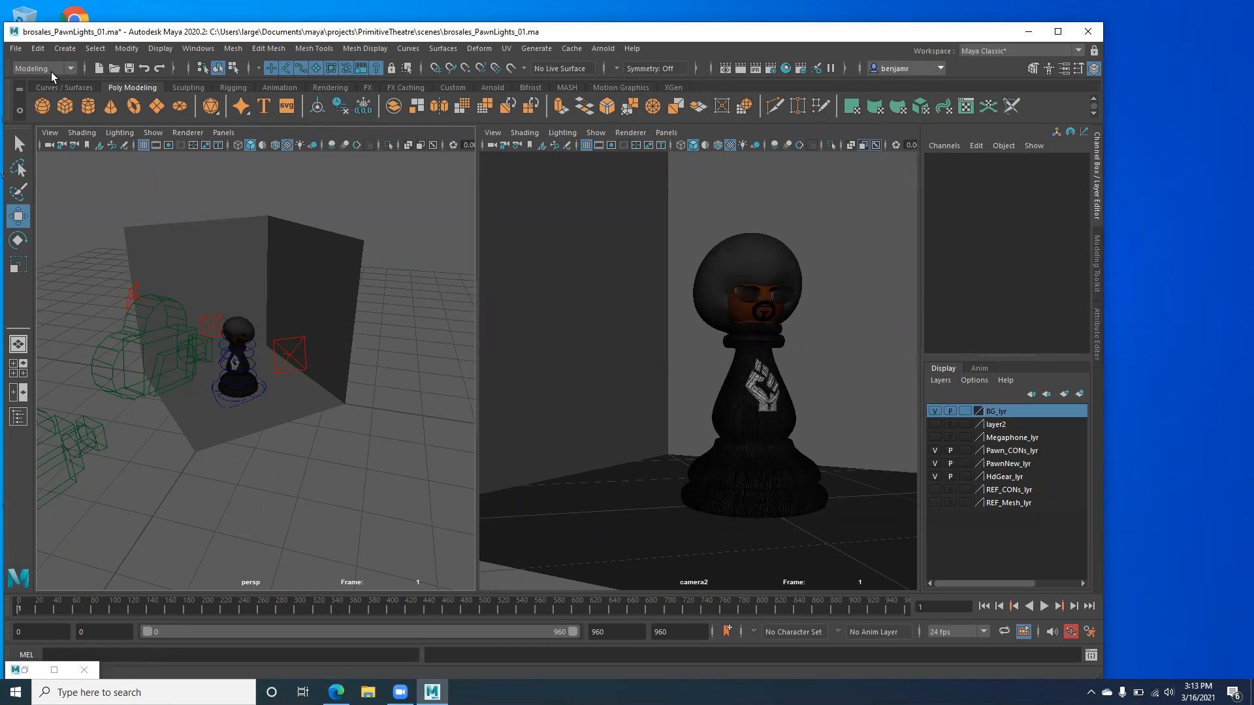
pyautogui.click(69, 51)
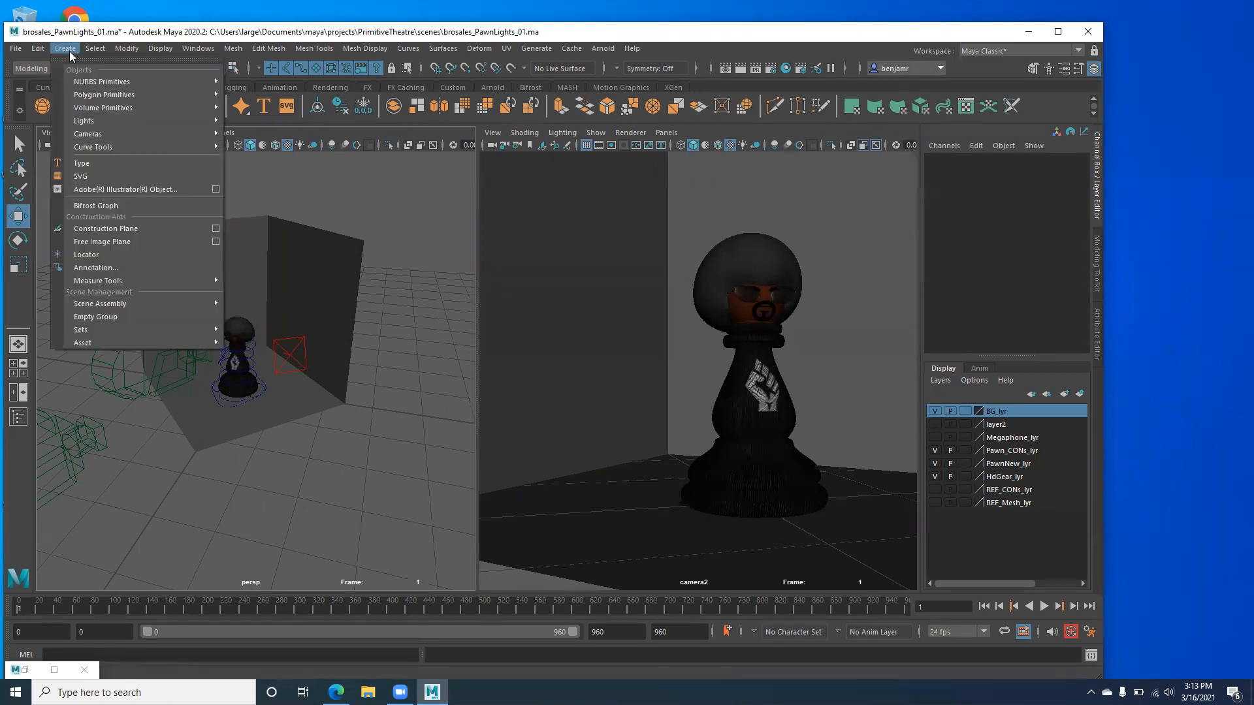
pyautogui.moveTo(114, 97)
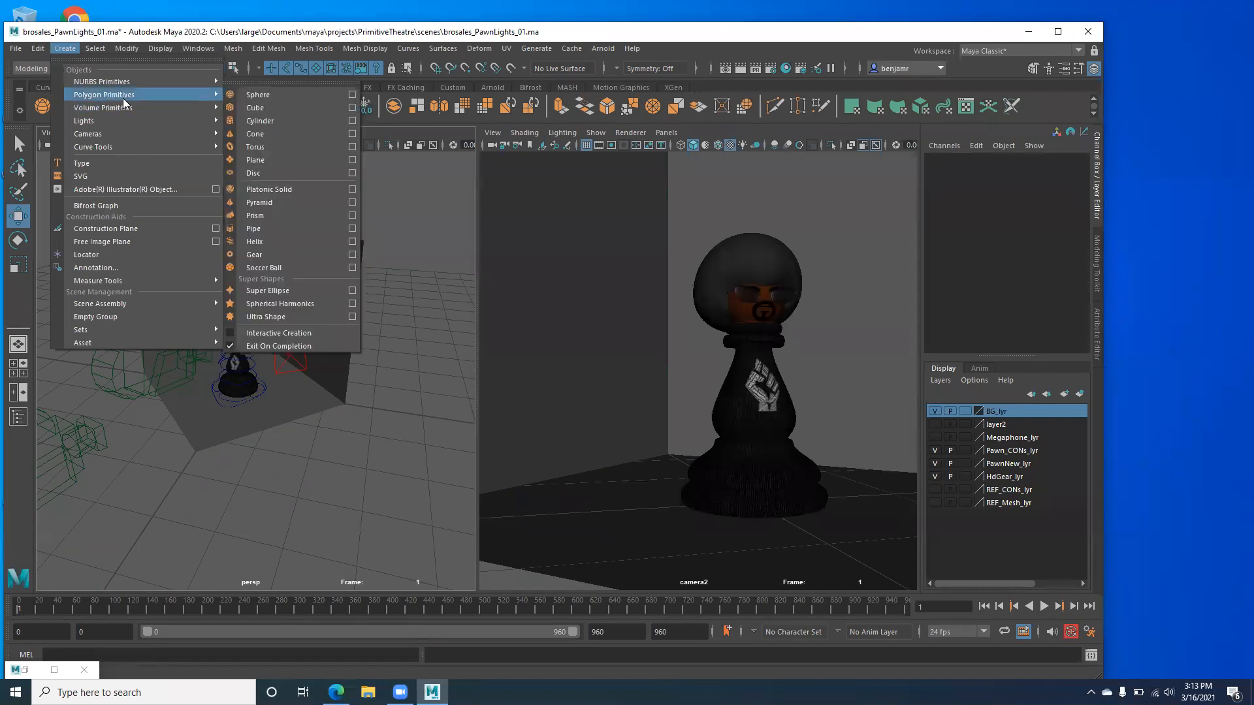
pyautogui.click(268, 107)
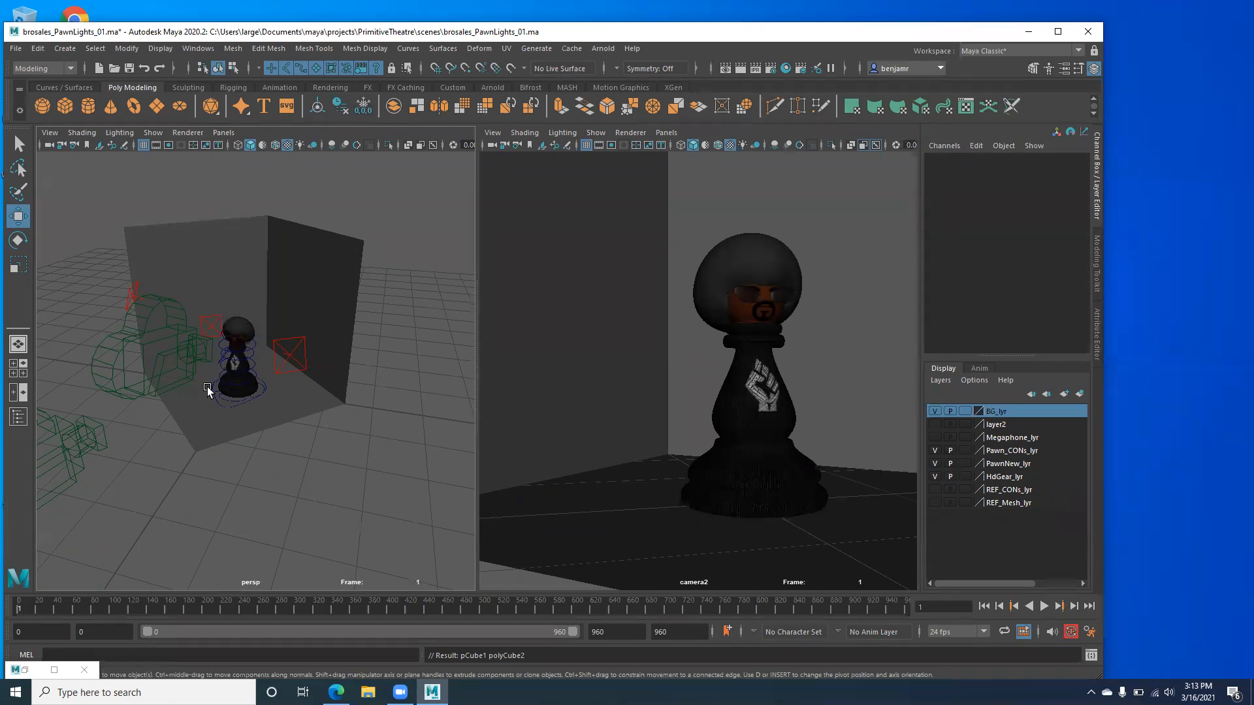
pyautogui.click(242, 398)
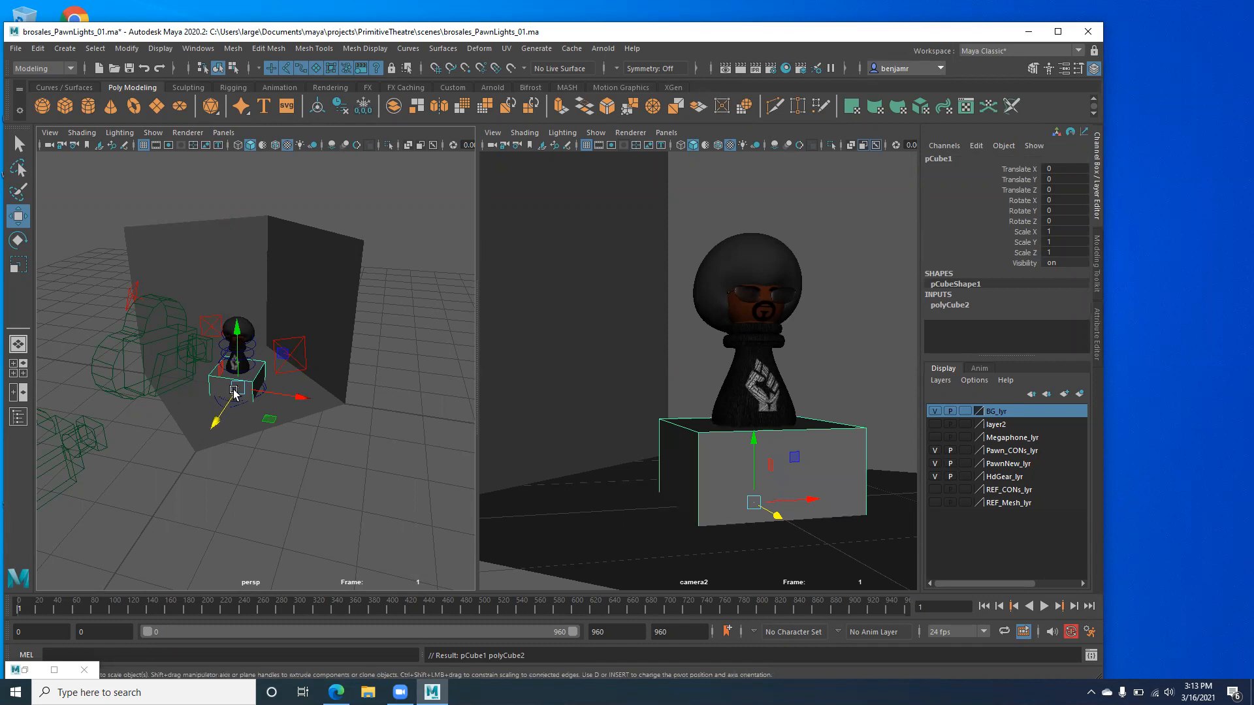
# Scale the new cube uniformly to about 4.754 so that it encloses the pawn and the existing room's floor area.
pyautogui.press('r')
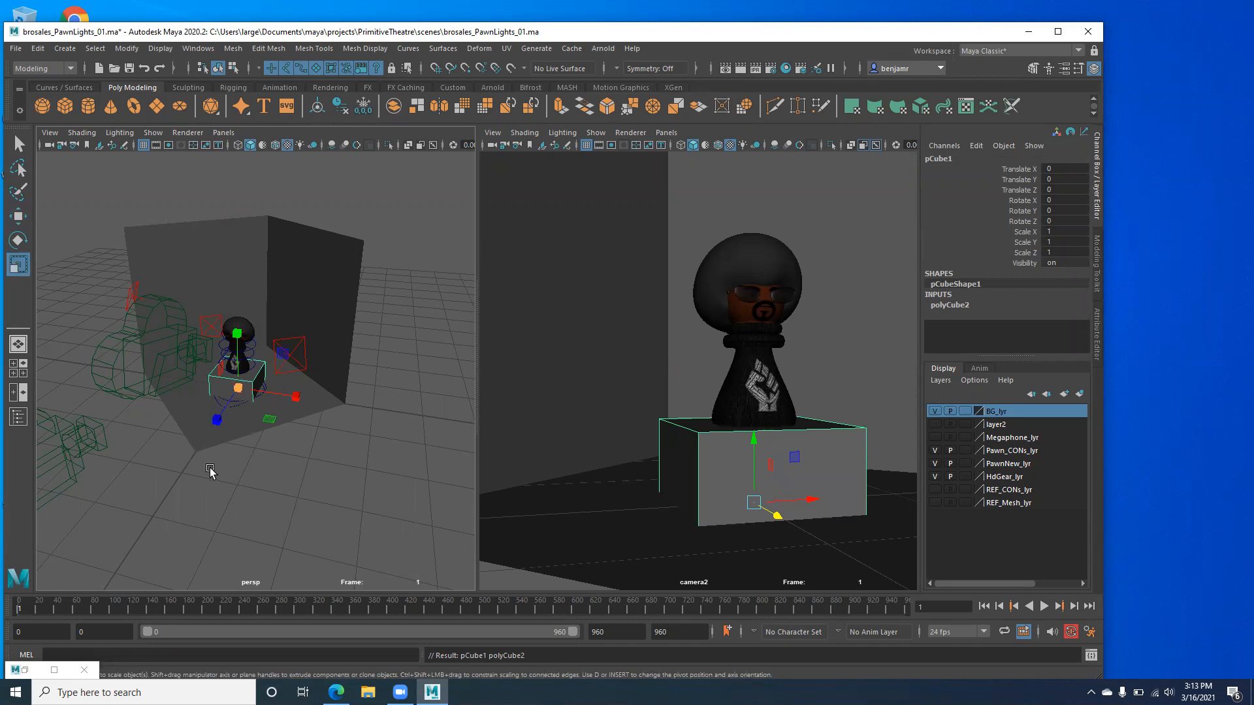
pyautogui.keyDown('alt'); pyautogui.moveTo(292, 408); pyautogui.dragTo(349, 423); pyautogui.keyUp('alt')
pyautogui.moveTo(349, 423); pyautogui.dragTo(258, 390, button='middle')
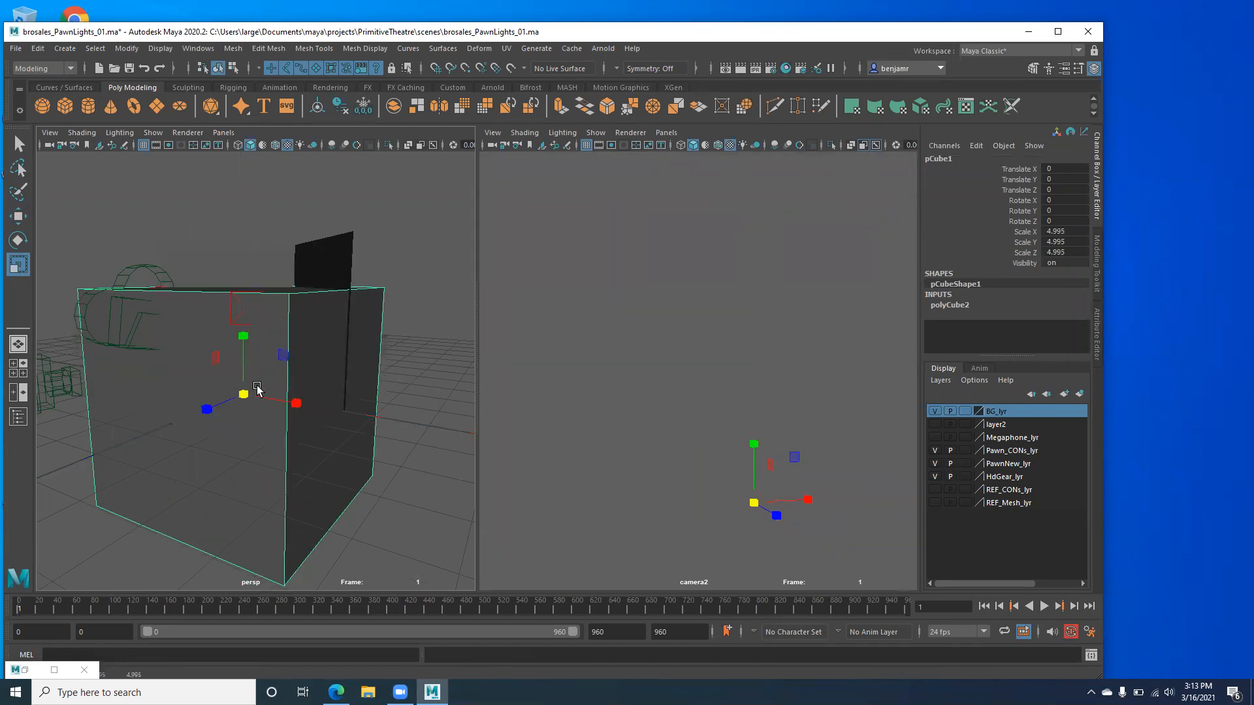
pyautogui.scroll(-2, 258, 390)
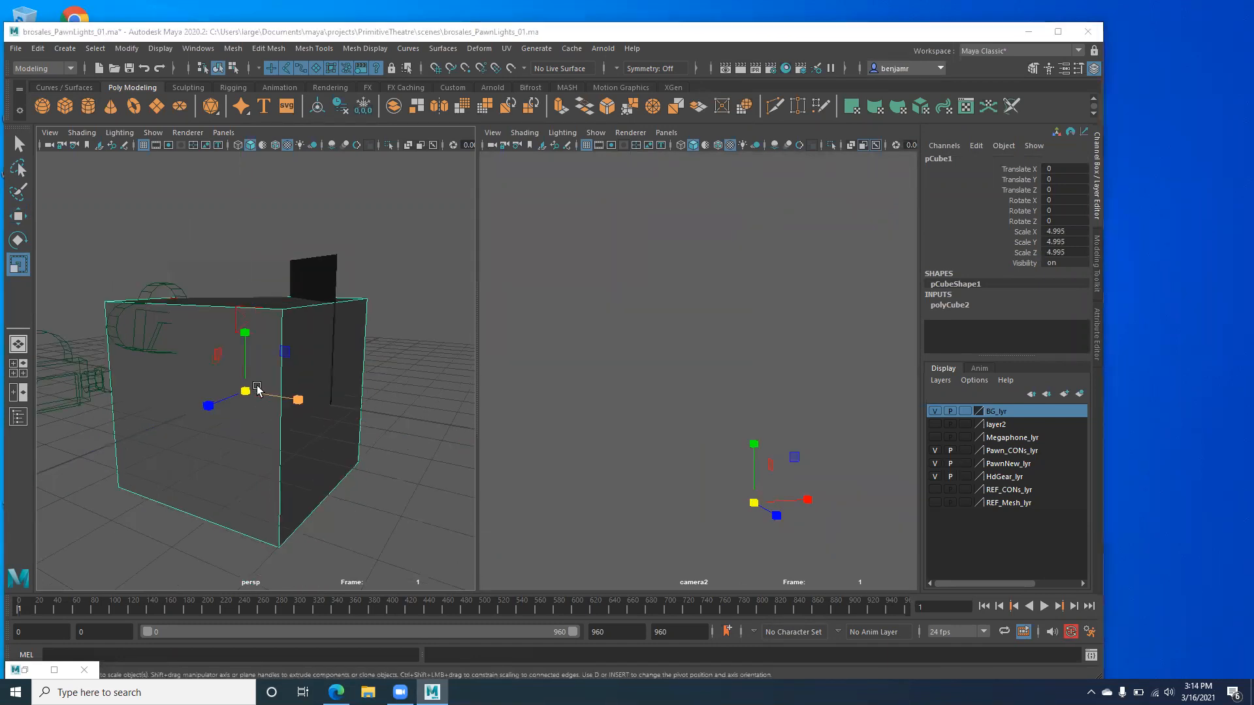
pyautogui.moveTo(258, 390); pyautogui.dragTo(258, 386, button='middle')
# Switch the perspective viewport to the orthographic back view.
pyautogui.press('space')
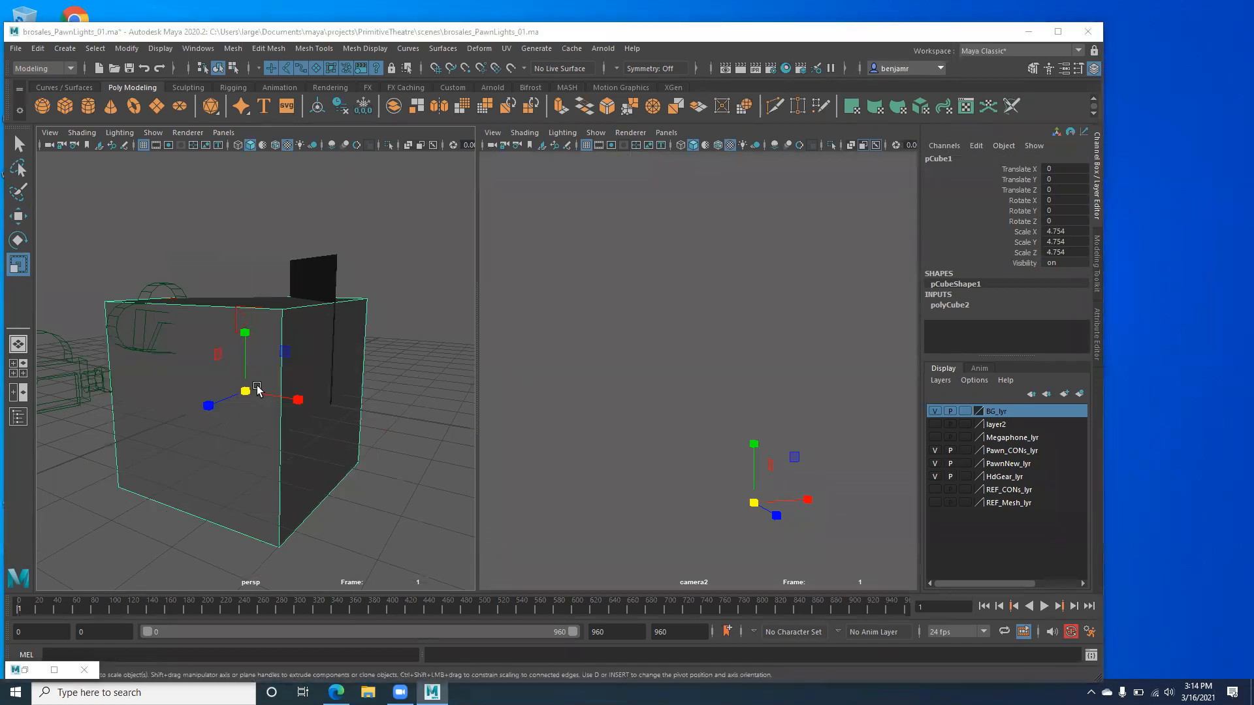
pyautogui.press('space')
pyautogui.press('space')
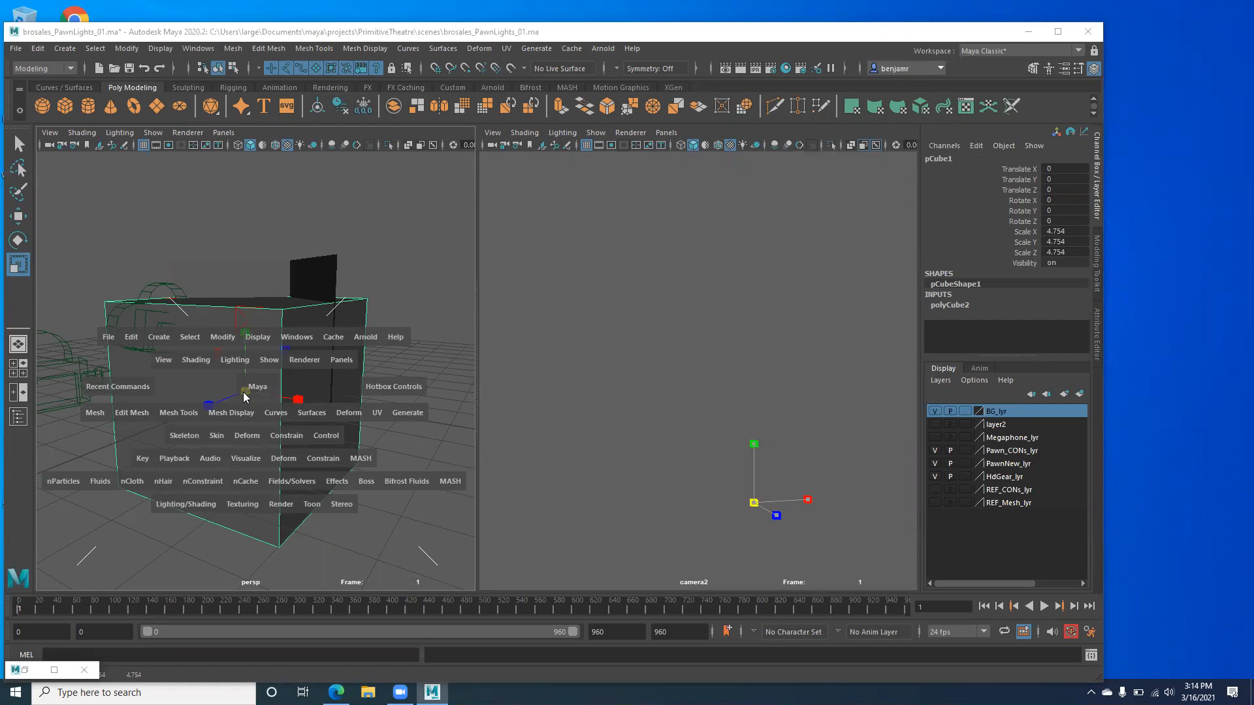
pyautogui.press('space')
pyautogui.press('space')
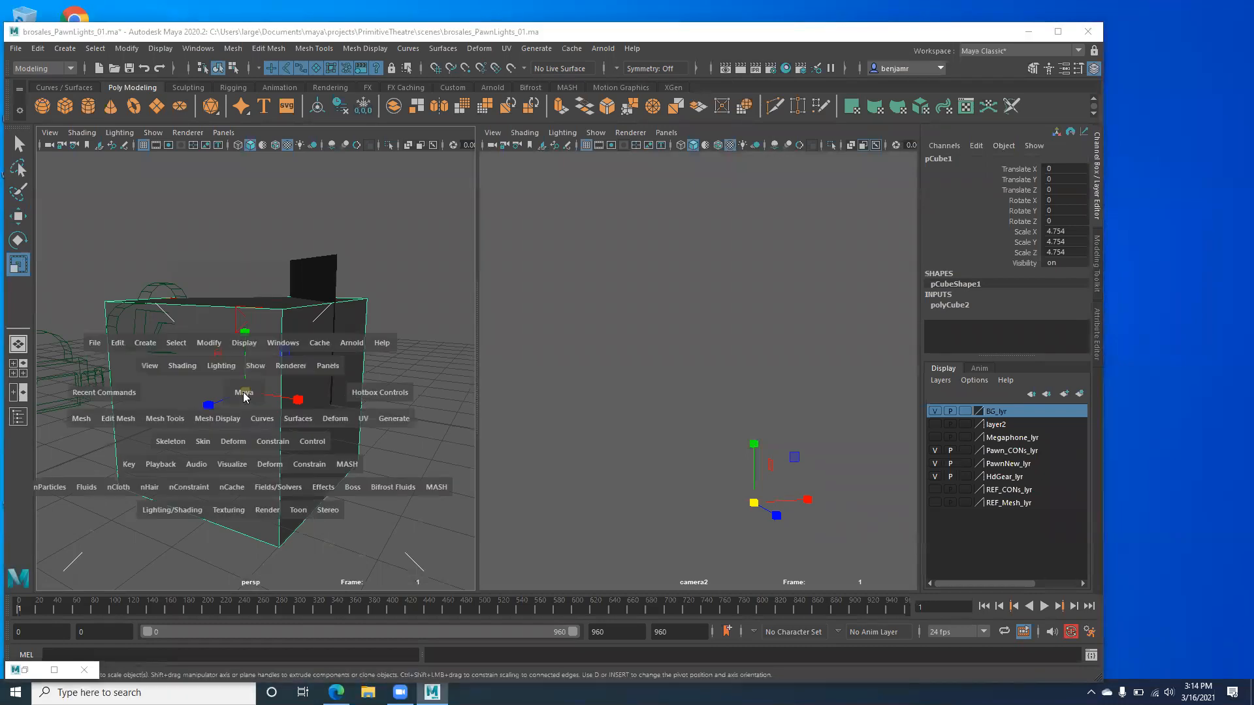
pyautogui.click(245, 397)
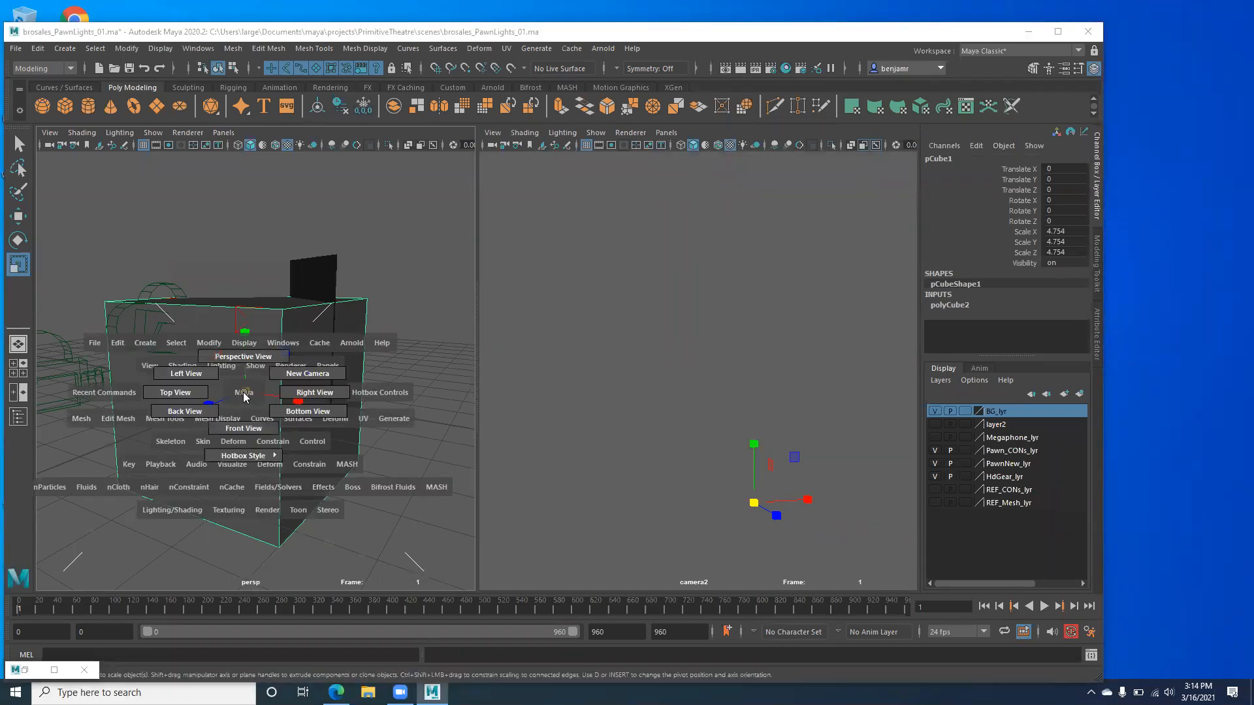
pyautogui.moveTo(245, 396)
pyautogui.mouseDown()
pyautogui.moveTo(248, 441)
pyautogui.moveTo(231, 416)
pyautogui.mouseUp()
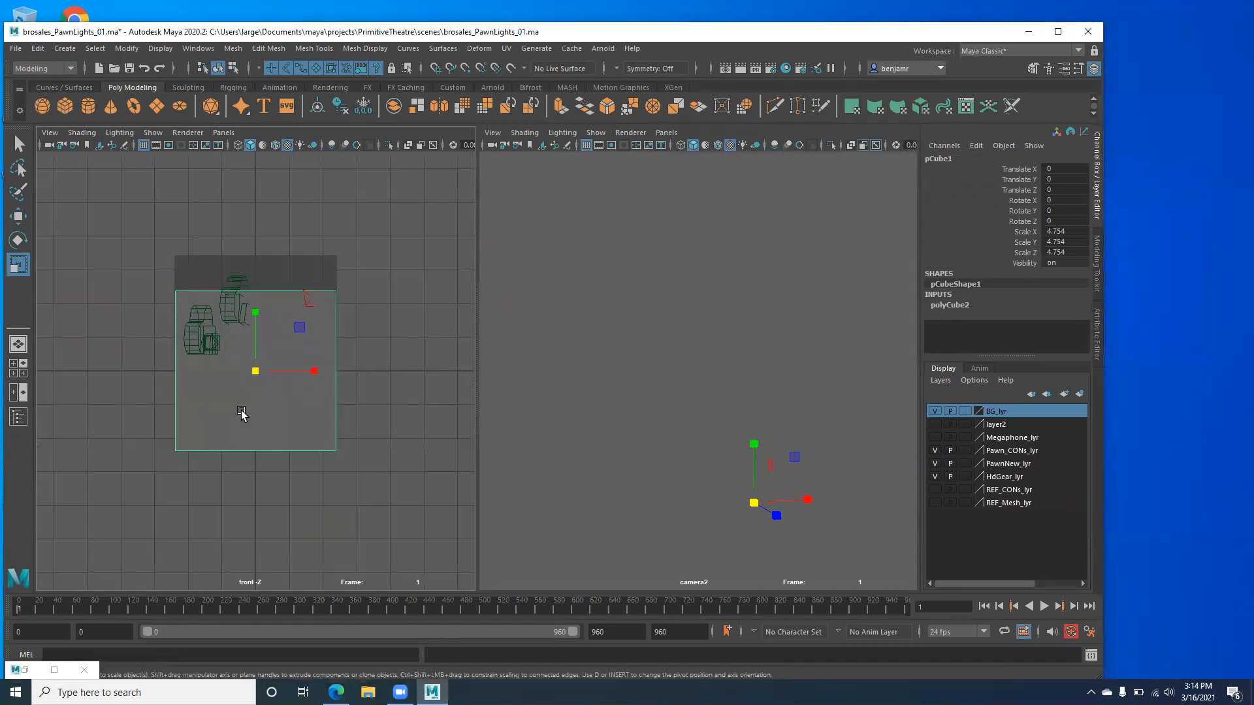
# Snap the cube's pivot to its bottom edge and raise the cube to Translate Y 2.377 so its base sits on the grid.
pyautogui.press('w')
pyautogui.keyDown('alt'); pyautogui.moveTo(158, 396); pyautogui.dragTo(232, 415, button='right'); pyautogui.keyUp('alt')
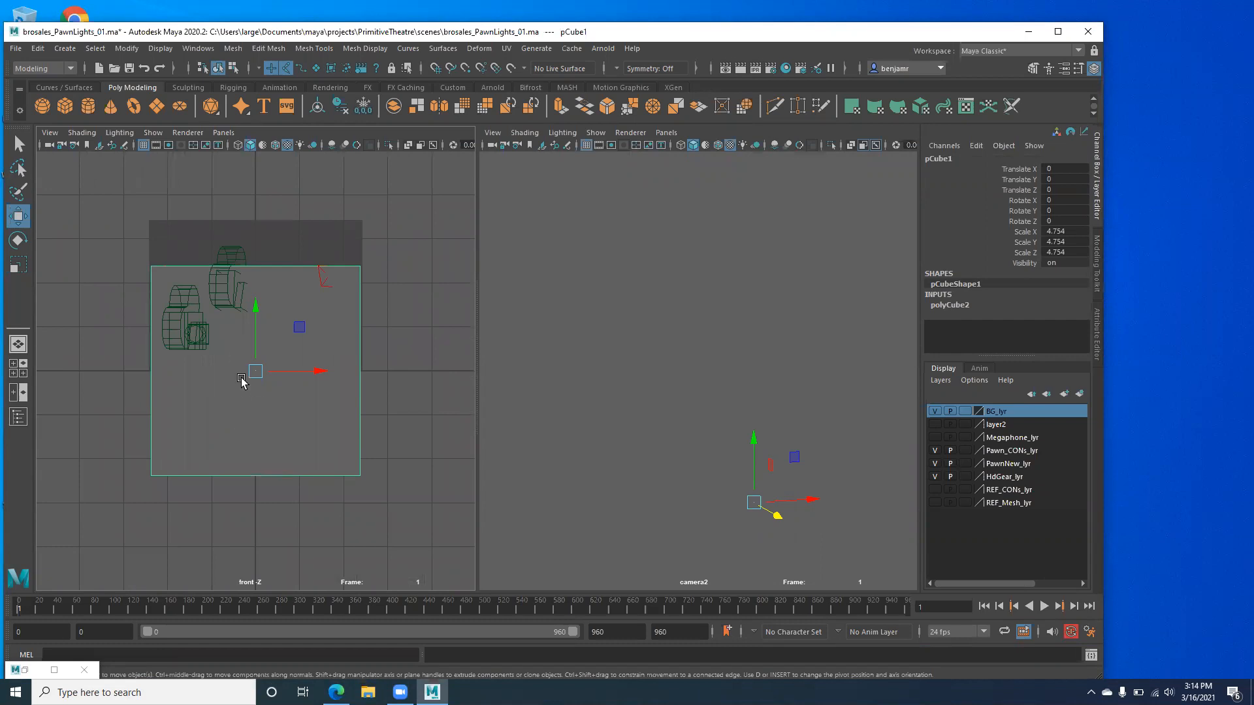
pyautogui.press('d')
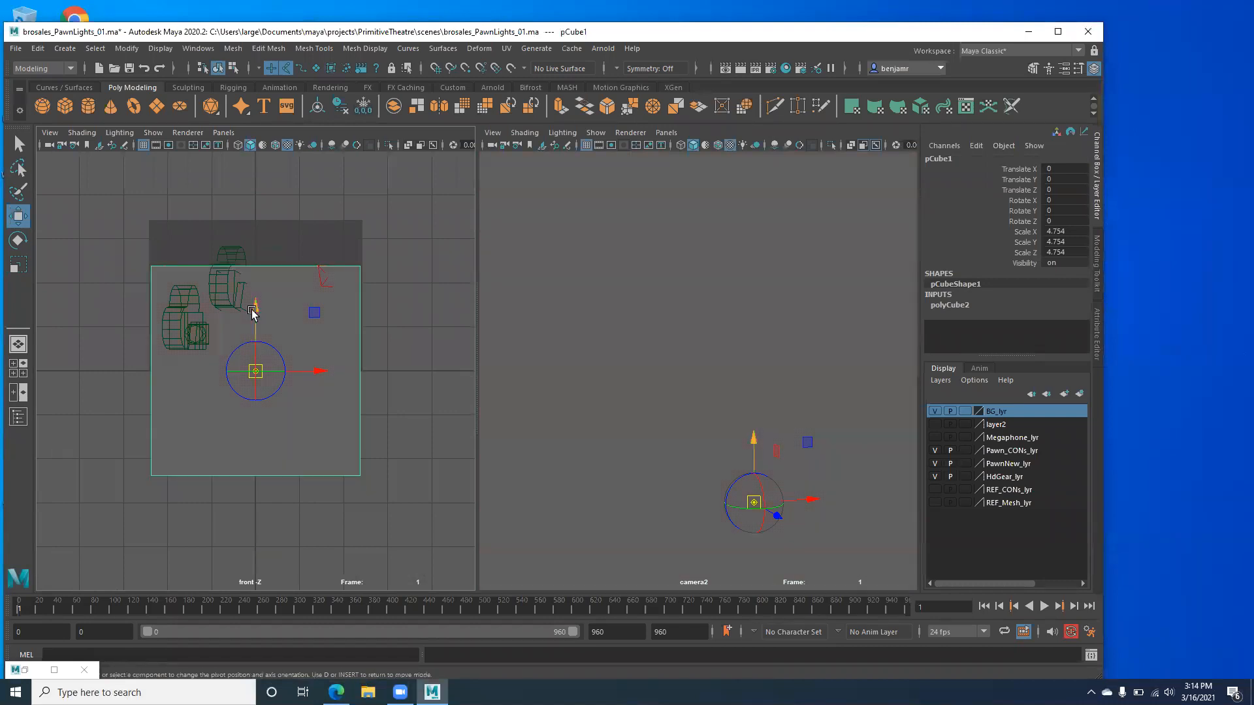
pyautogui.press('v')
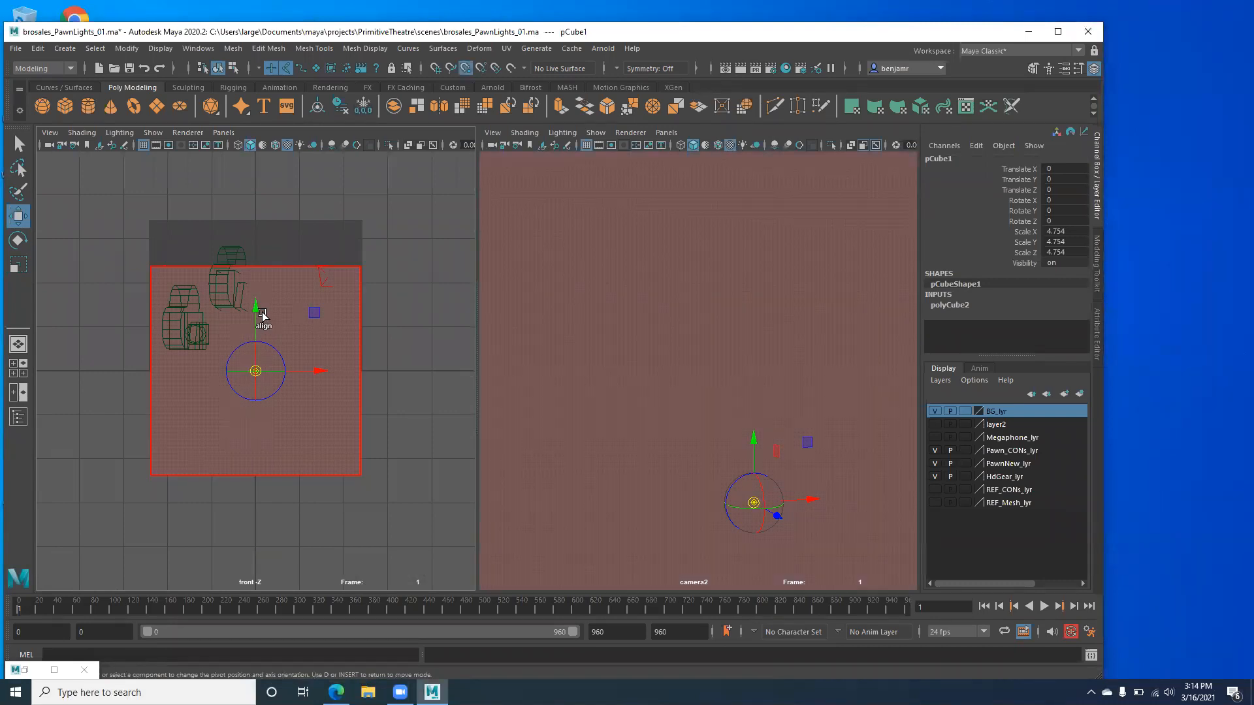
pyautogui.click(260, 313)
pyautogui.moveTo(256, 512); pyautogui.dragTo(119, 466)
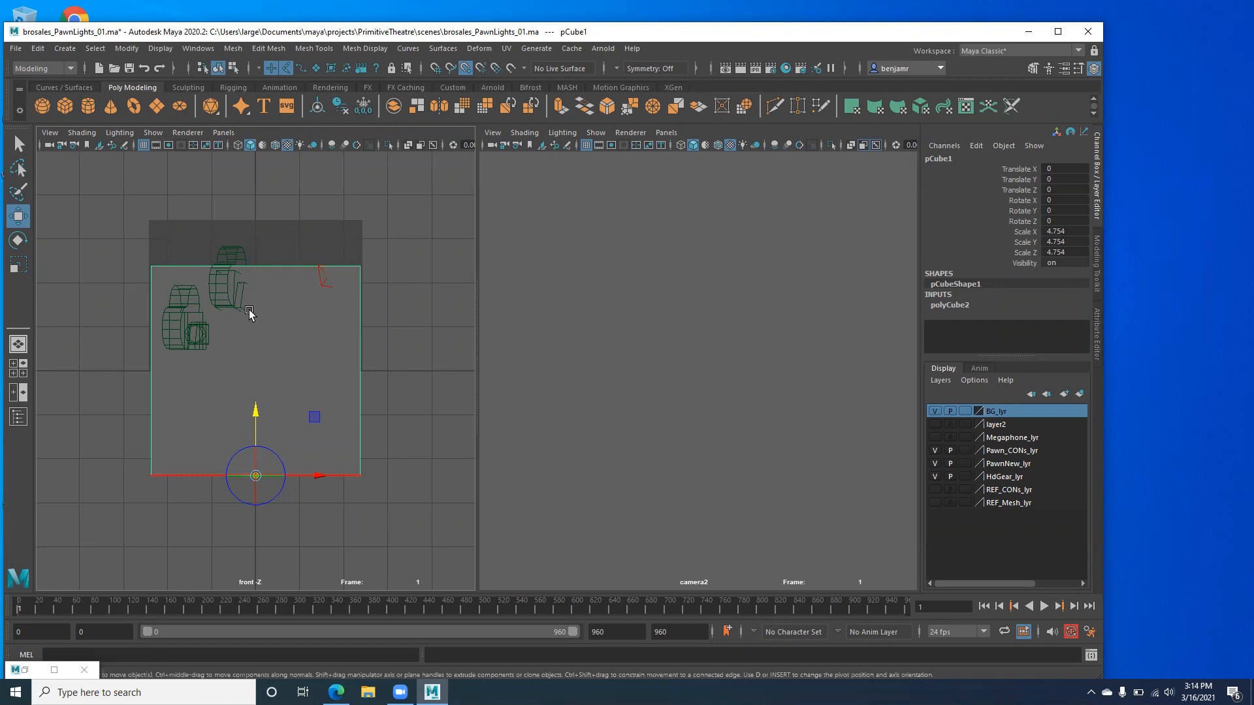
pyautogui.moveTo(253, 314); pyautogui.dragTo(257, 387, button='middle')
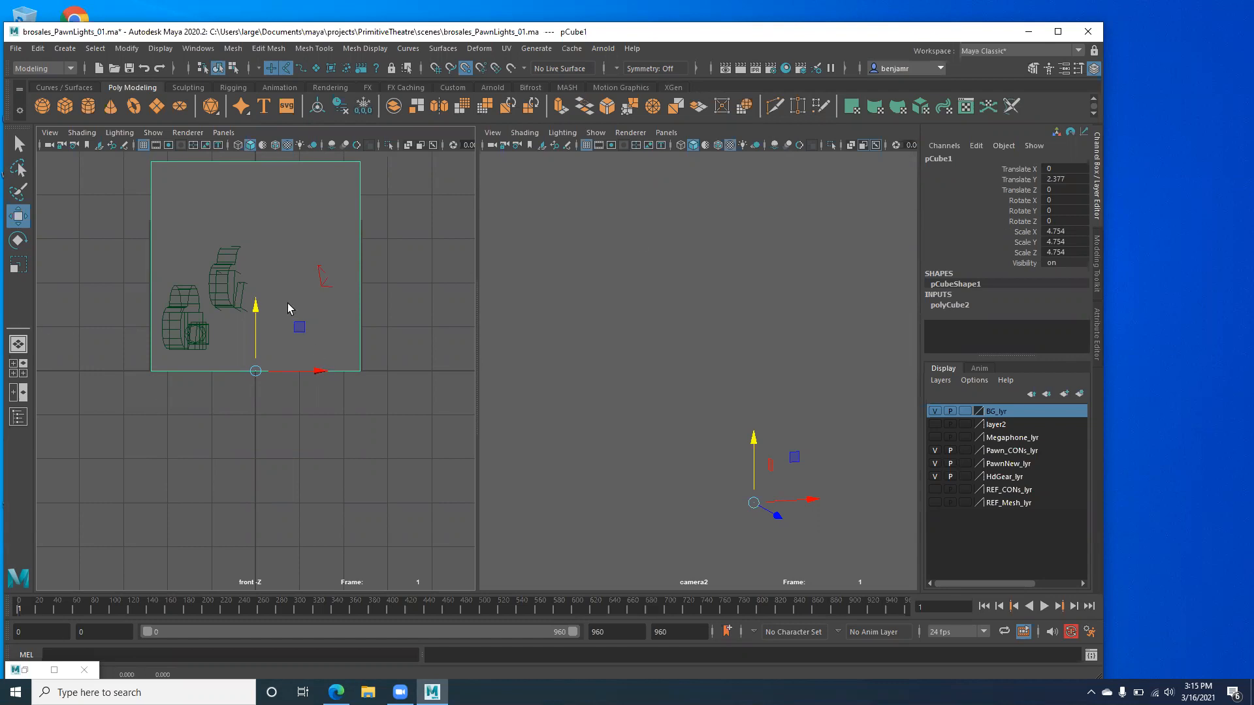
pyautogui.click(1062, 209)
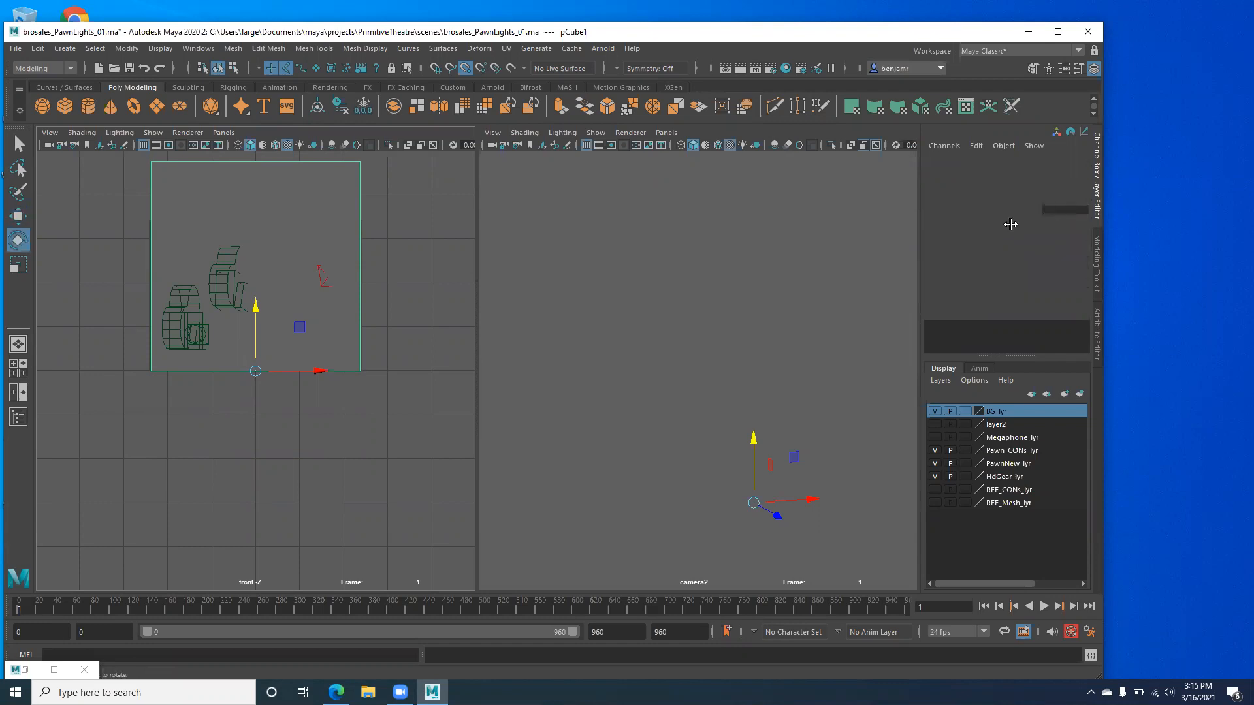
pyautogui.press('x')
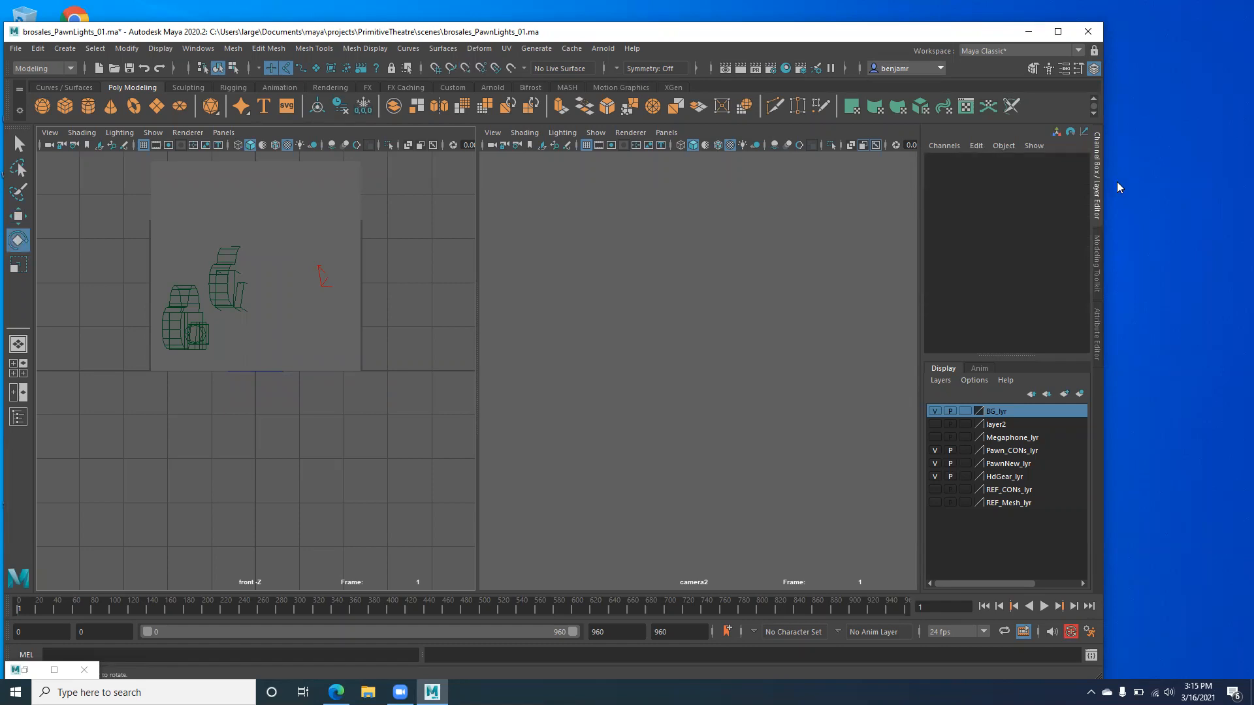
# Return the orthographic viewport to the perspective view and display the scene in wireframe.
pyautogui.scroll(-2, 196, 425)
pyautogui.scroll(3, 290, 233)
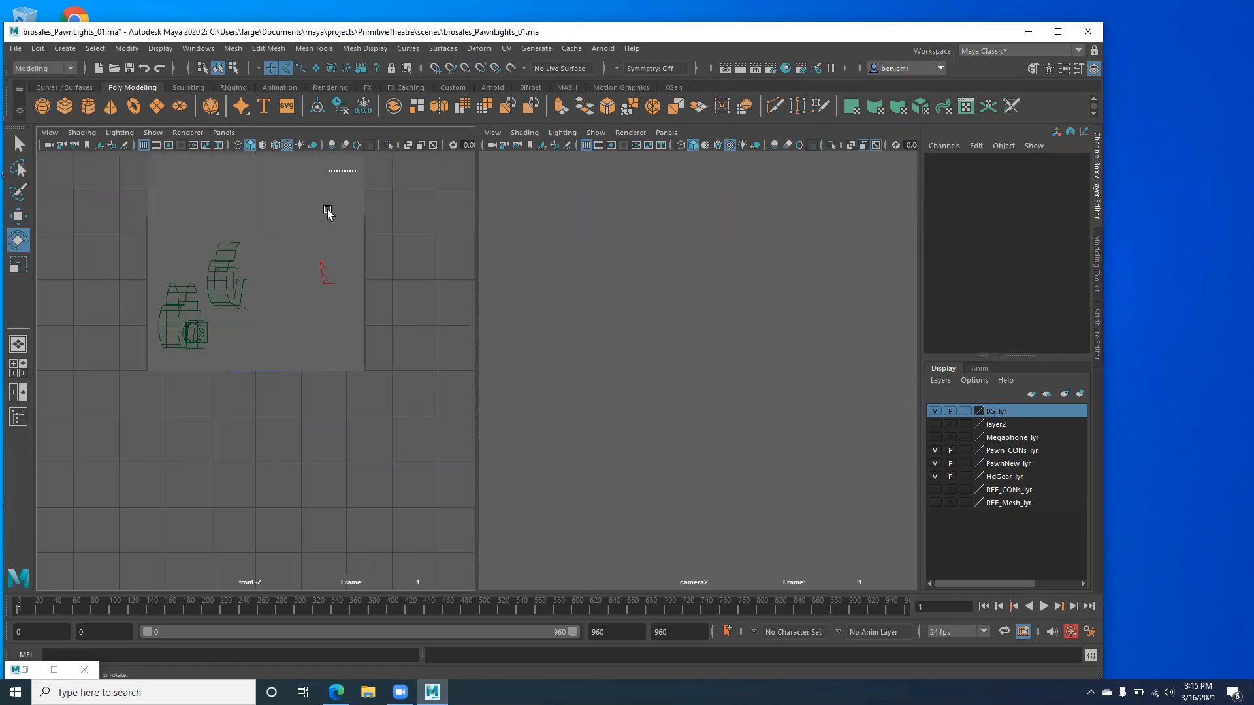
pyautogui.press('space')
pyautogui.moveTo(322, 217); pyautogui.dragTo(320, 192)
pyautogui.keyDown('alt'); pyautogui.moveTo(249, 276); pyautogui.dragTo(163, 261); pyautogui.keyUp('alt')
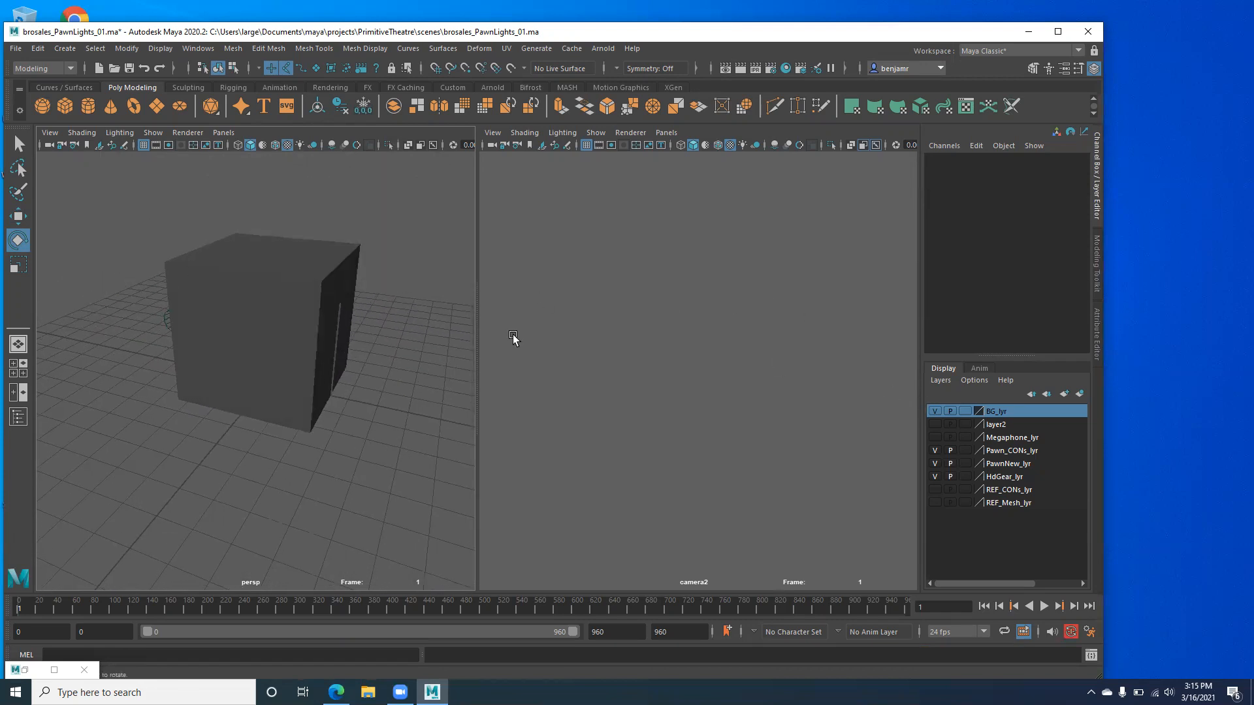
pyautogui.keyDown('alt'); pyautogui.moveTo(403, 319); pyautogui.dragTo(396, 353); pyautogui.keyUp('alt')
pyautogui.press('4')
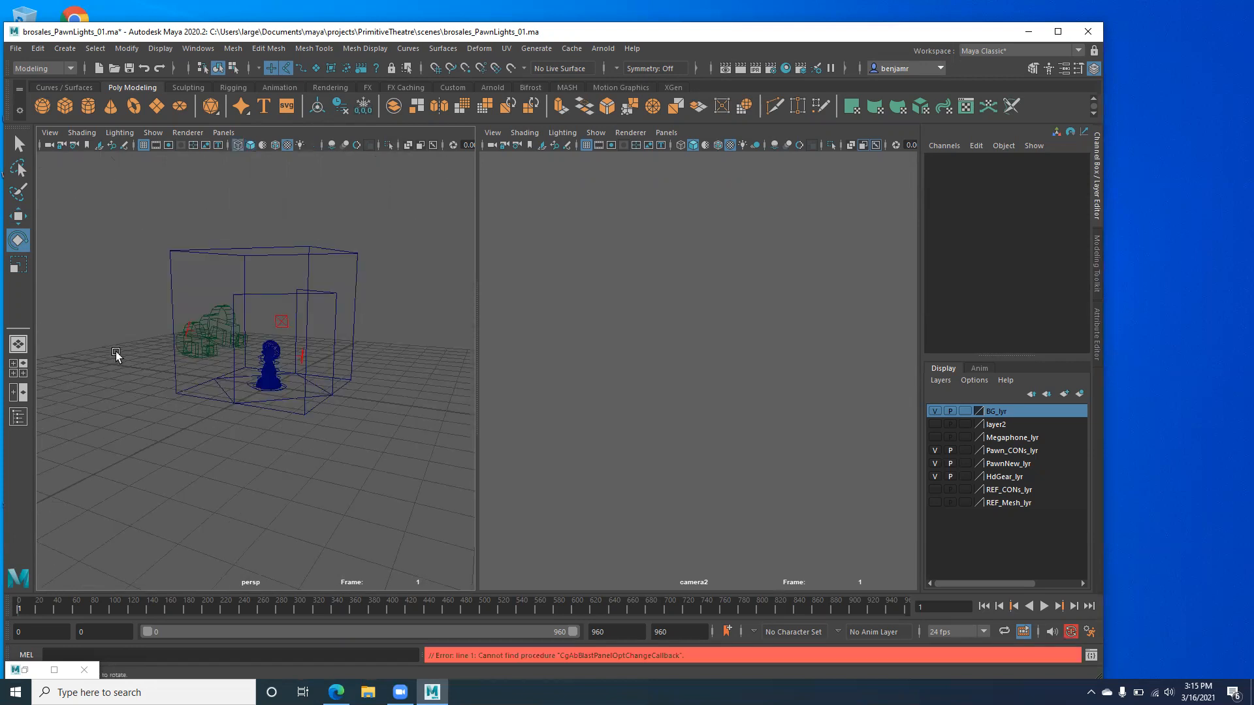
pyautogui.keyDown('alt'); pyautogui.moveTo(200, 264); pyautogui.dragTo(183, 219); pyautogui.keyUp('alt')
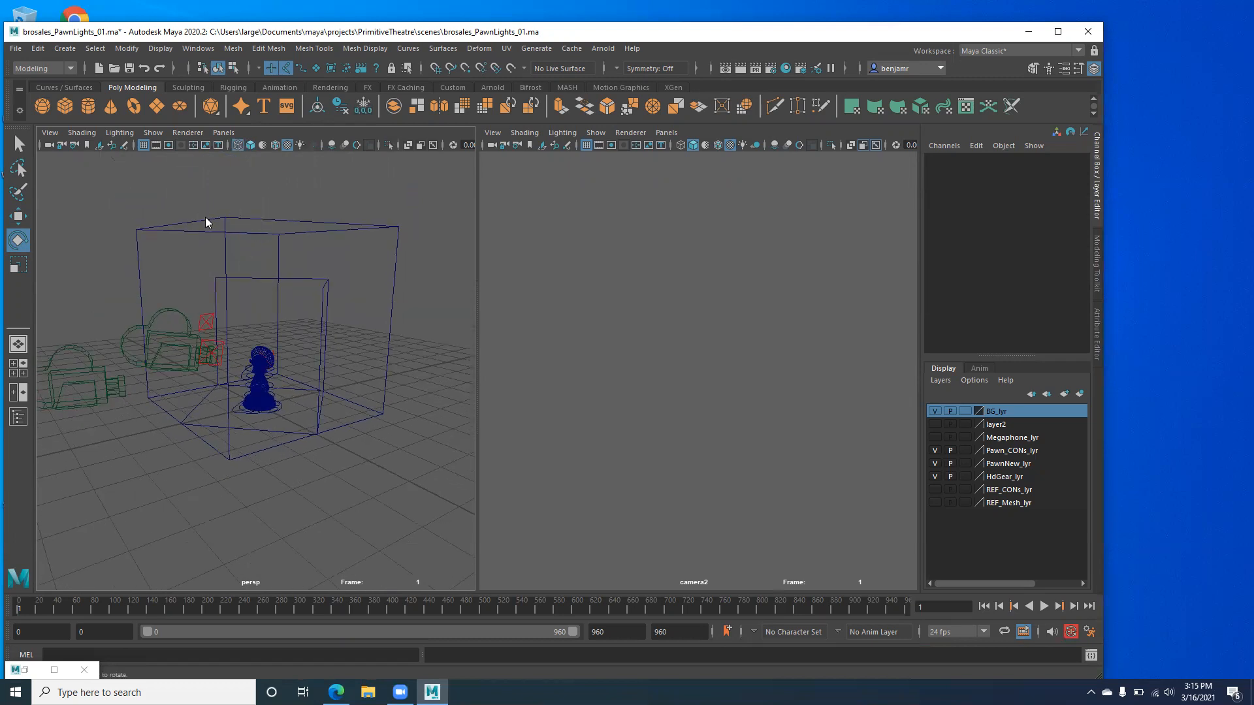
# Select the large cube in object mode and set its Rotate Y to 45.
pyautogui.rightClick(205, 217)
pyautogui.moveTo(207, 210); pyautogui.dragTo(255, 200, button='right')
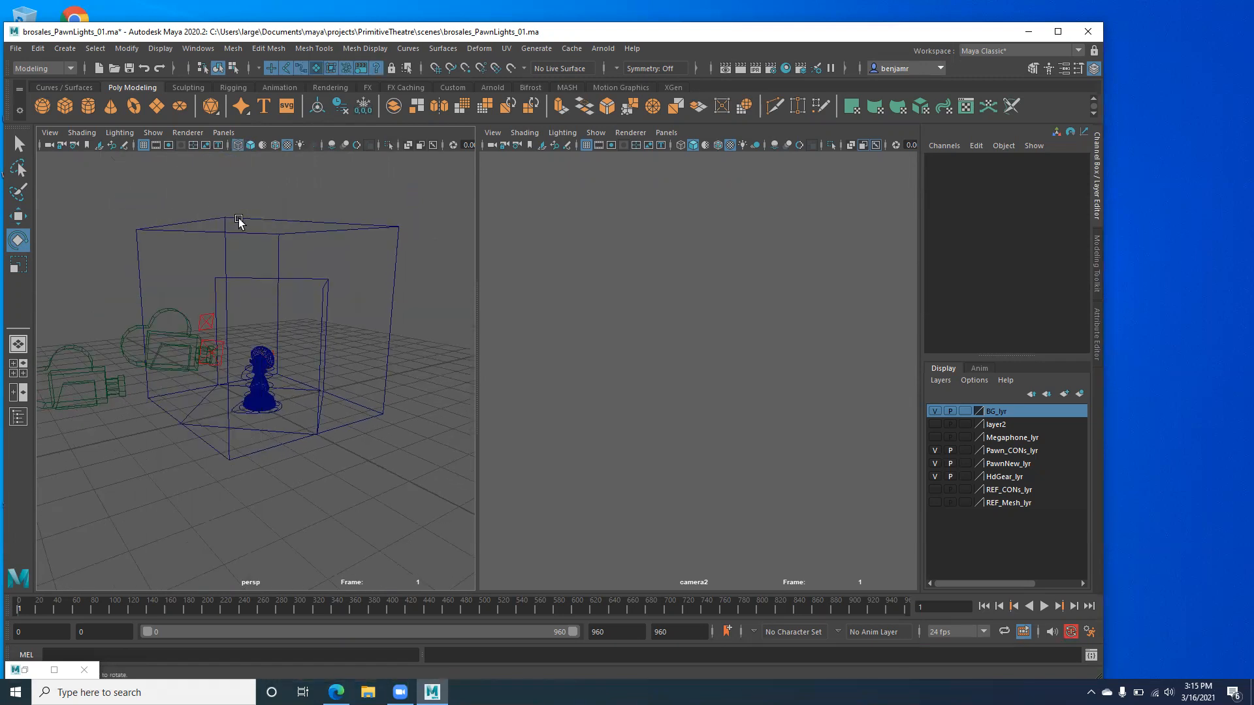
pyautogui.click(210, 219)
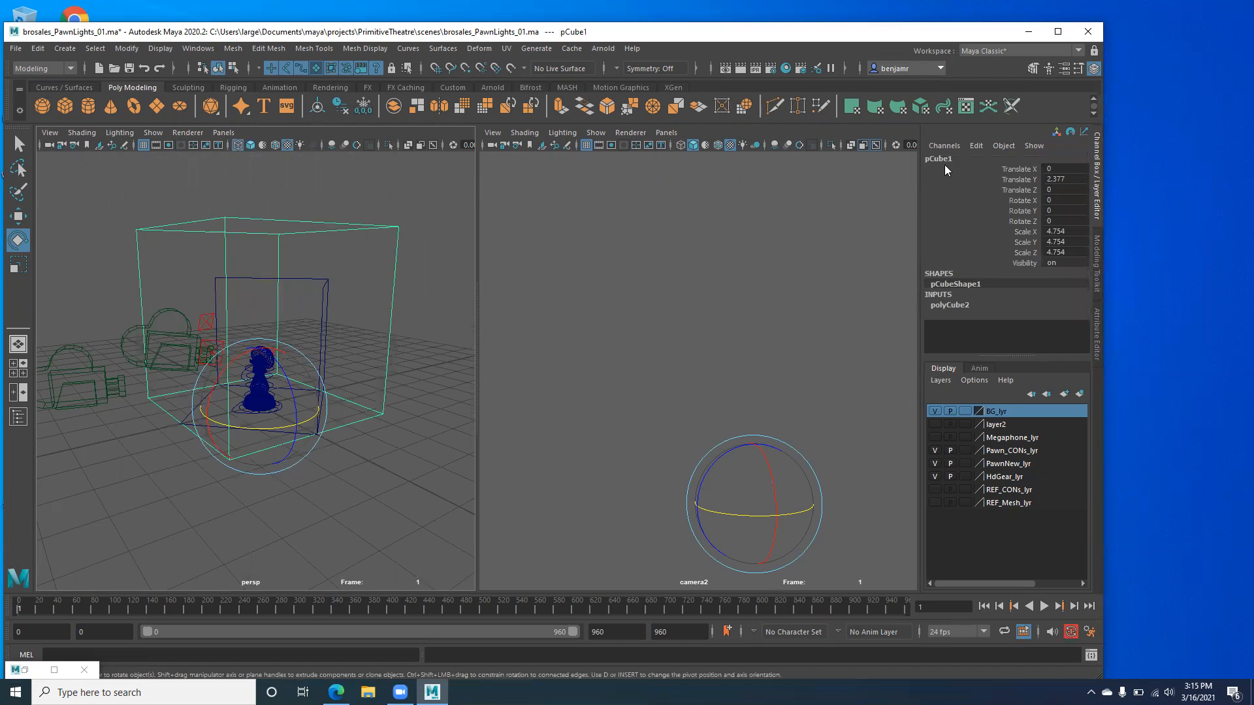
pyautogui.doubleClick(1070, 211)
pyautogui.press('Return')
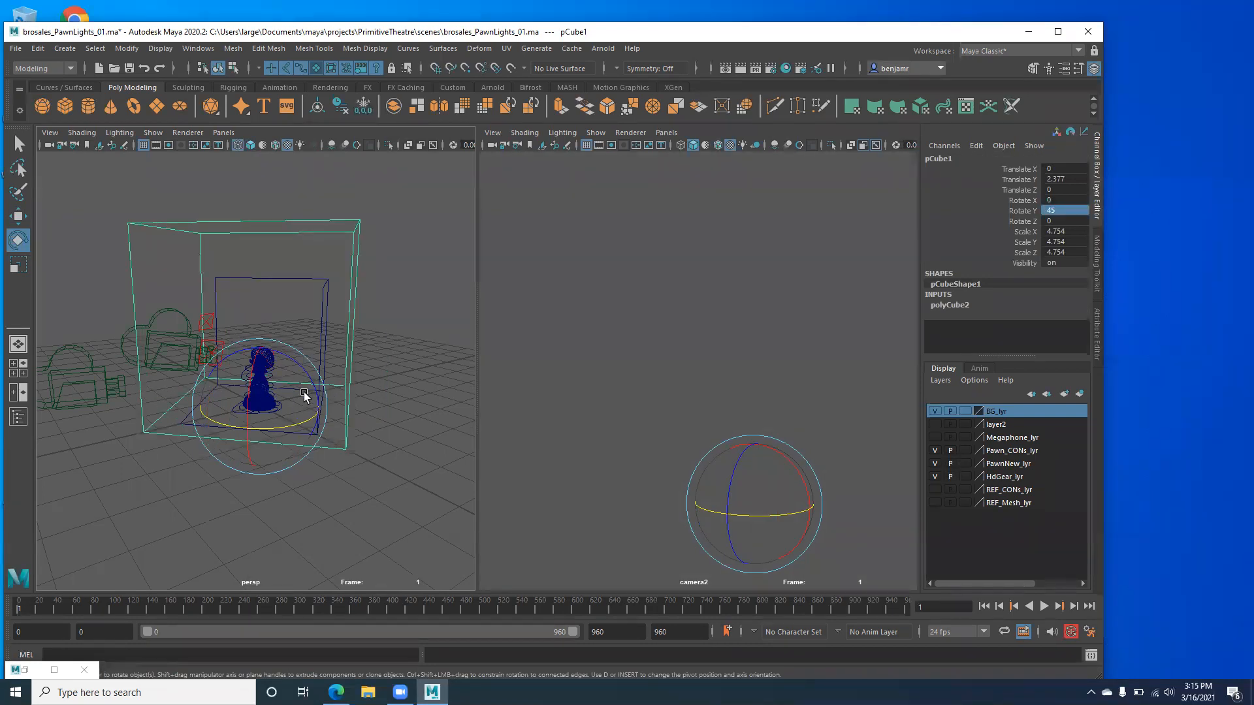
# Enter face mode on the large cube and delete a side face that blocks the camera's view of the pawn.
pyautogui.moveTo(167, 442)
pyautogui.keyDown('alt'); pyautogui.mouseDown()
pyautogui.moveTo(224, 470)
pyautogui.moveTo(255, 391)
pyautogui.moveTo(130, 423)
pyautogui.moveTo(145, 442)
pyautogui.mouseUp(); pyautogui.keyUp('alt')
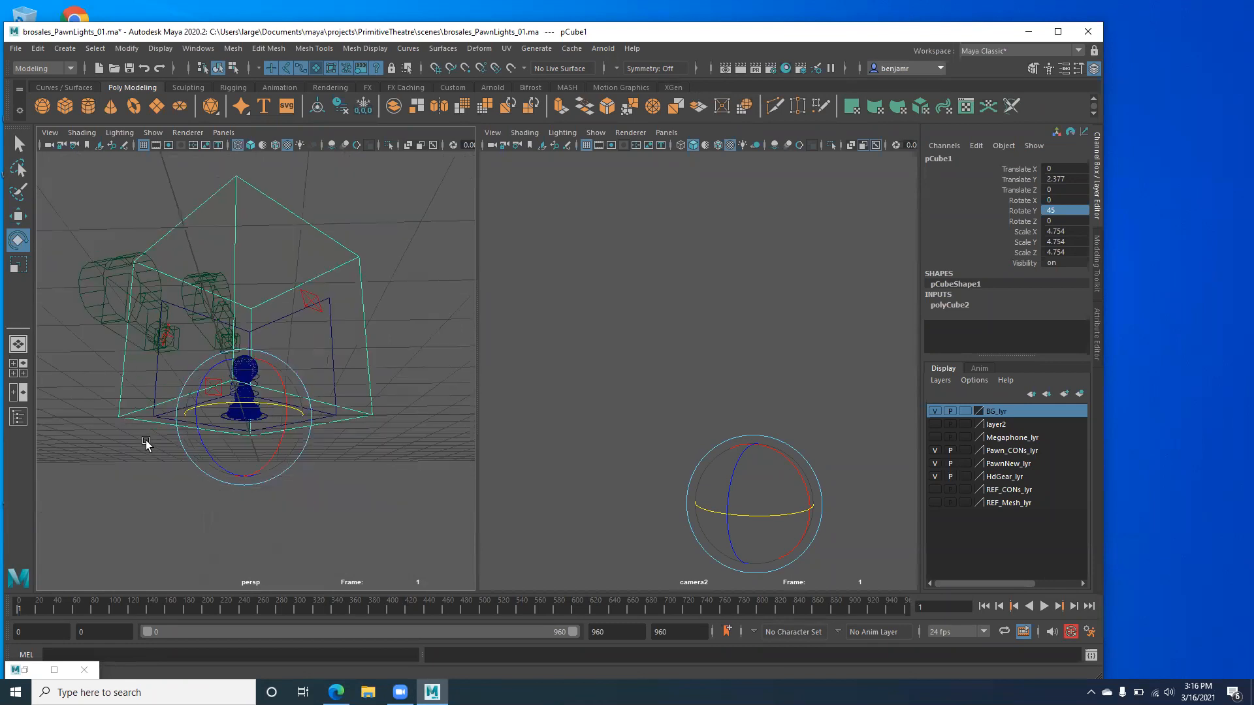
pyautogui.keyDown('alt'); pyautogui.moveTo(163, 398); pyautogui.dragTo(210, 224); pyautogui.keyUp('alt')
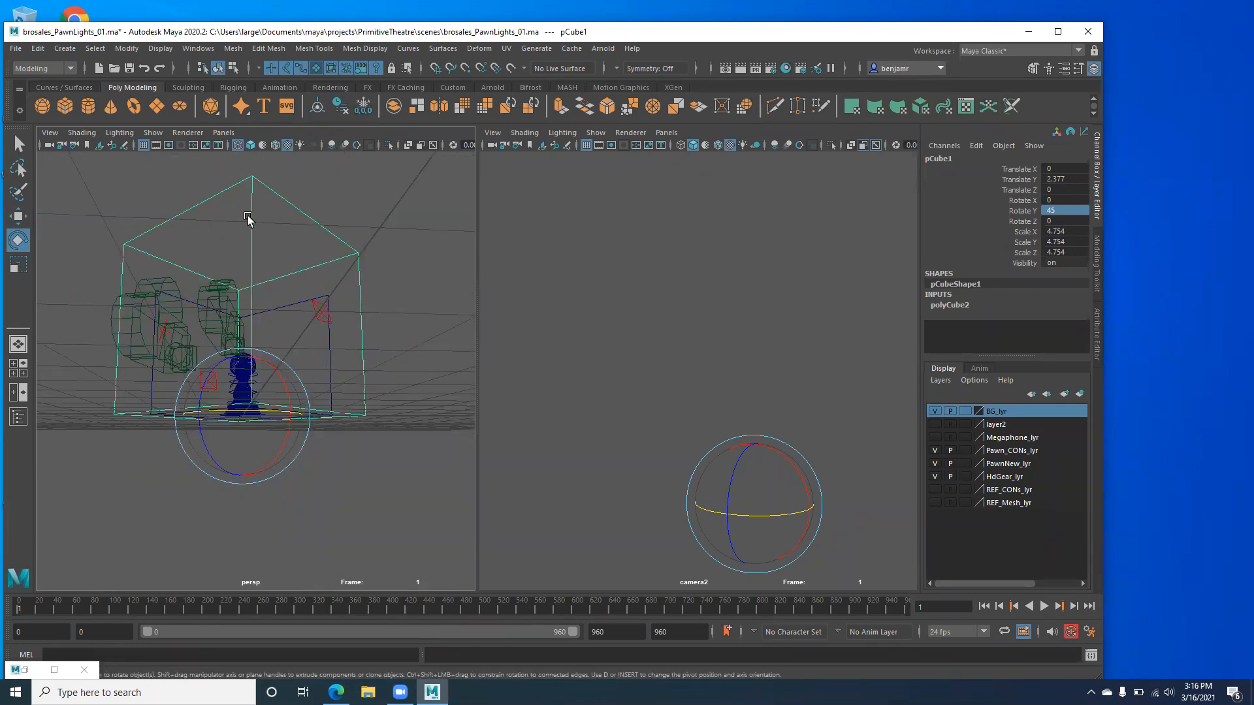
pyautogui.moveTo(251, 217); pyautogui.dragTo(248, 245, button='right')
pyautogui.moveTo(198, 171); pyautogui.dragTo(271, 216)
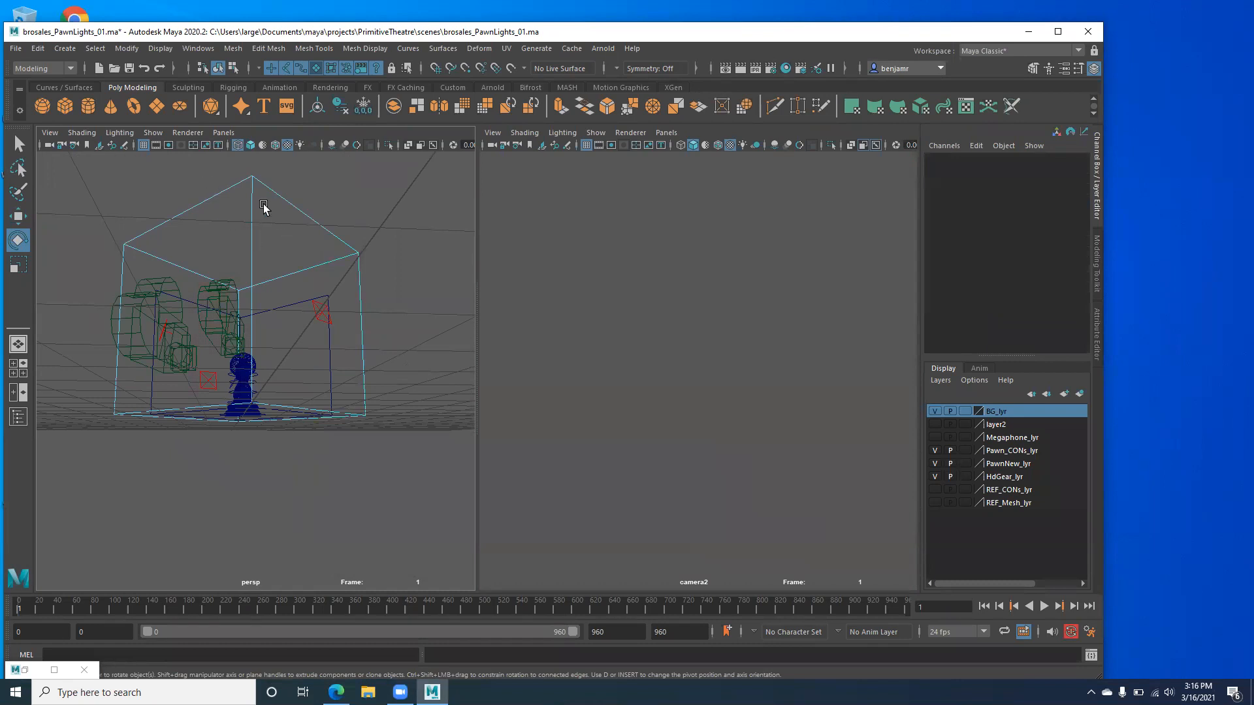
pyautogui.moveTo(157, 151); pyautogui.dragTo(273, 230)
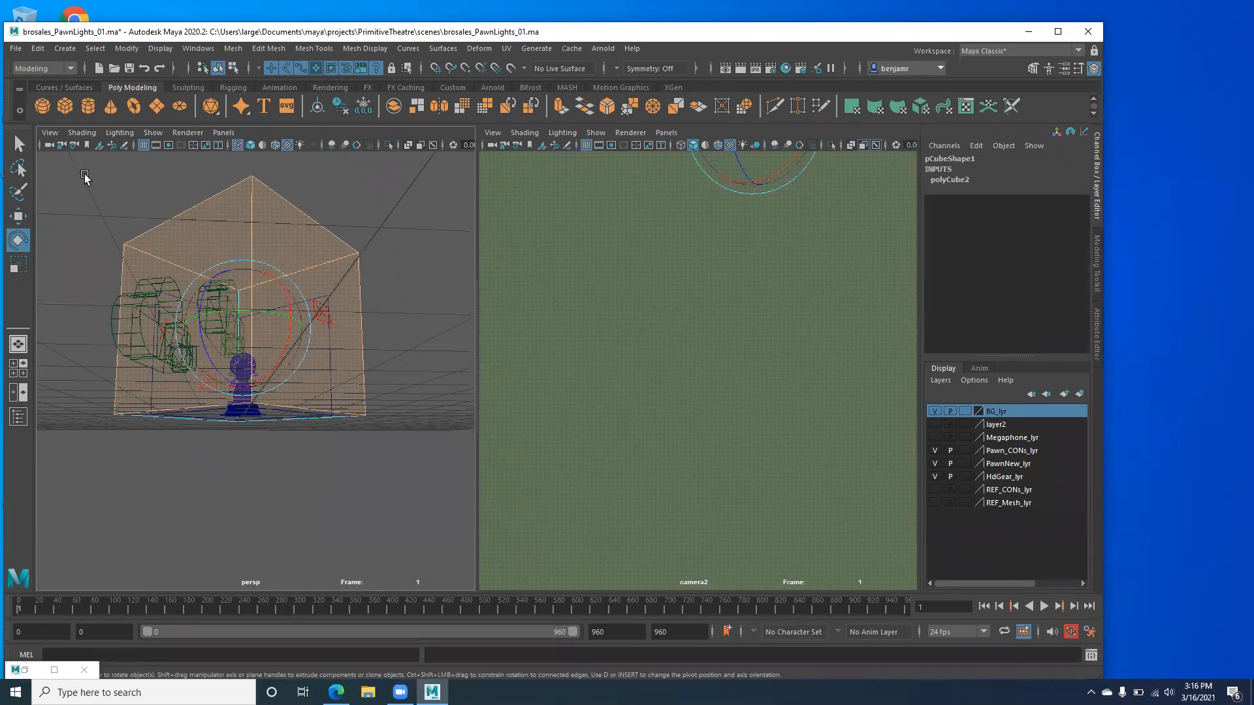
pyautogui.click(173, 273)
pyautogui.press('Delete')
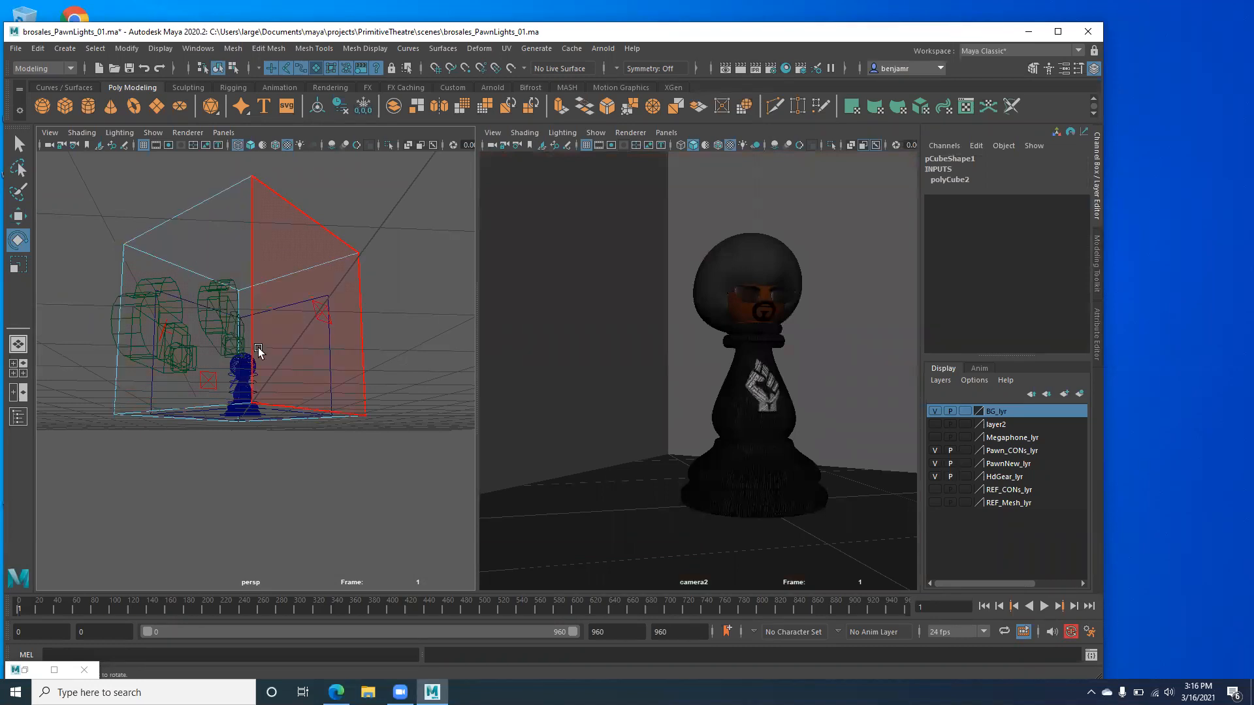
# Delete the second camera-side face of the large cube so that two adjoining walls, the floor and the ceiling remain.
pyautogui.click(151, 336)
pyautogui.press('Delete')
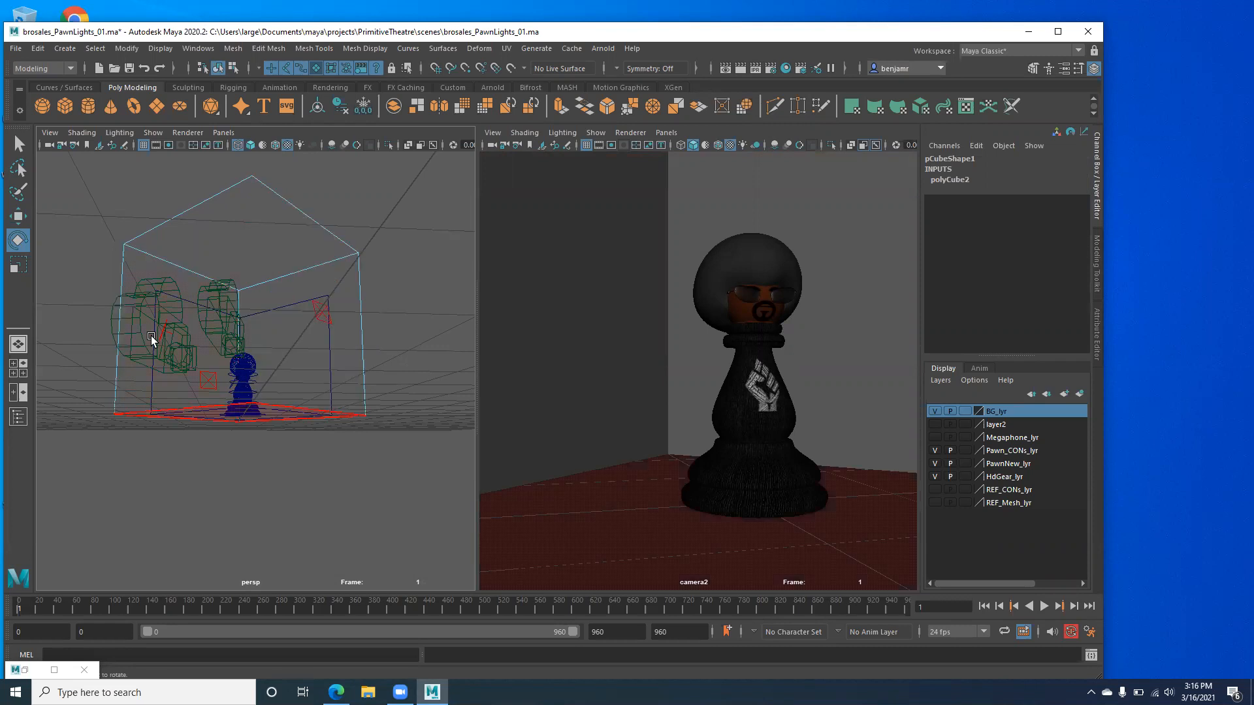
pyautogui.click(151, 335)
pyautogui.press('Delete')
pyautogui.hotkey('ctrl', 'z')
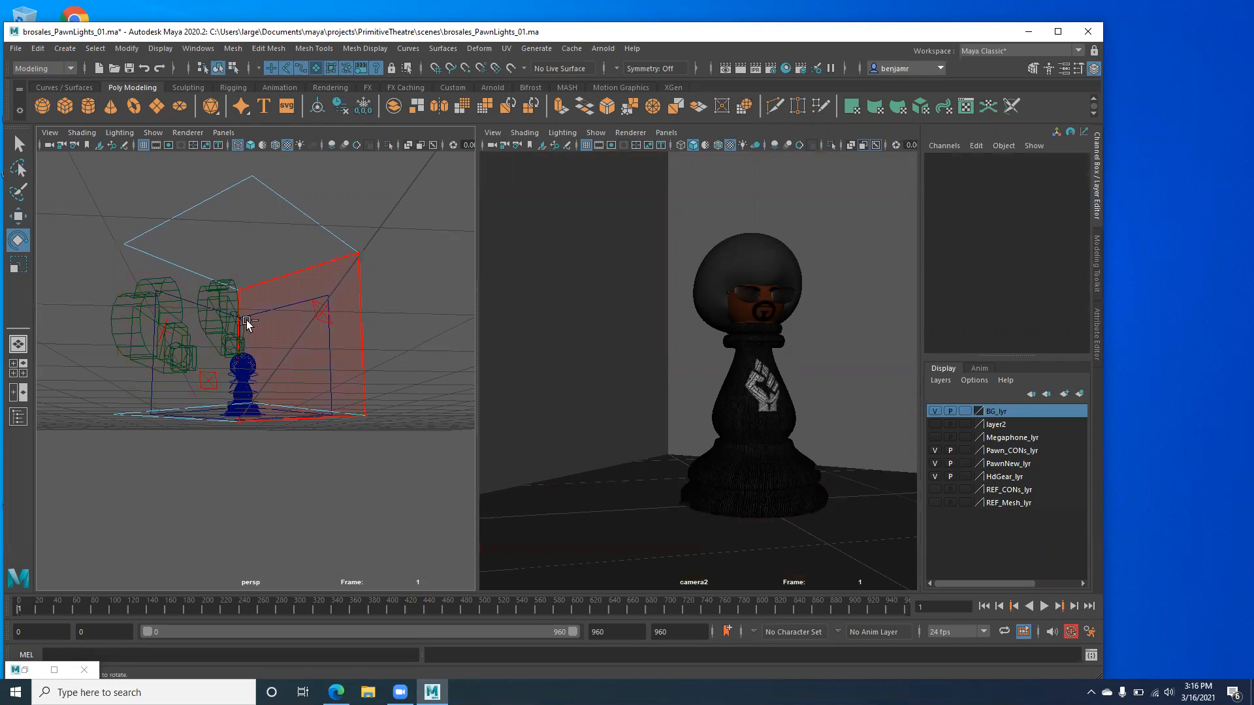
pyautogui.hotkey('ctrl', 'z')
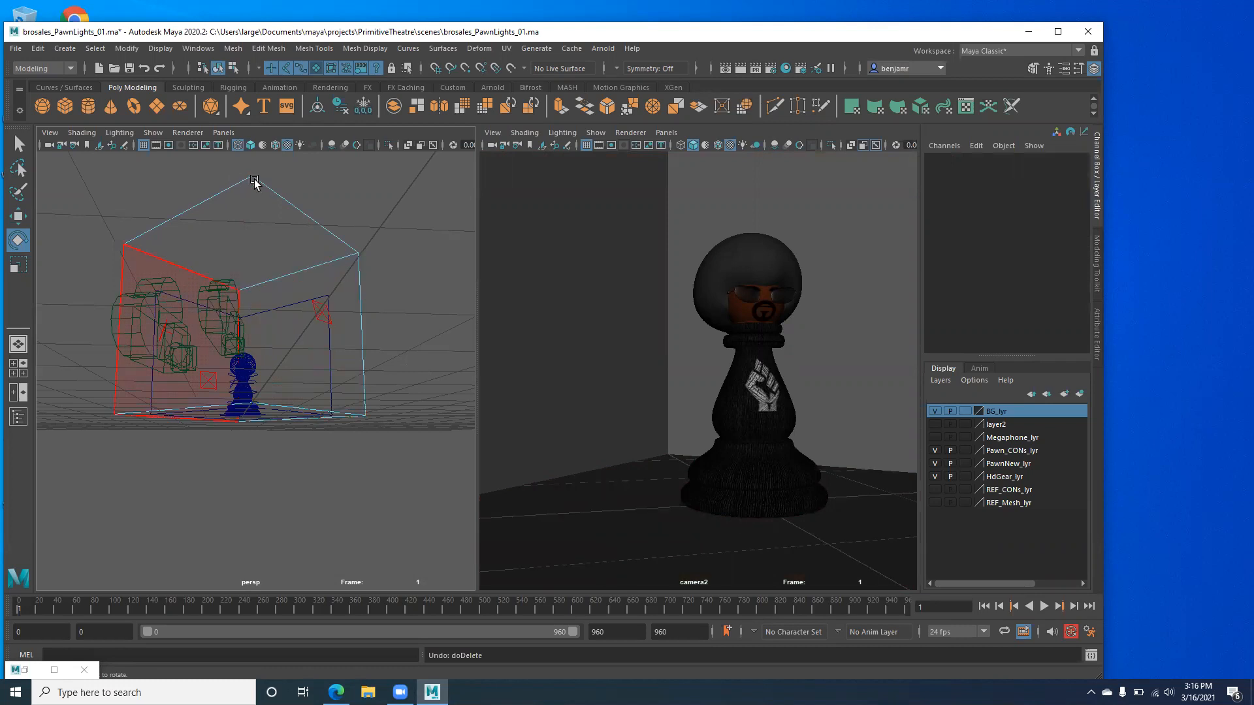
# Return the large cube to object mode and delete the smaller old room, Room_GEO, nested inside it.
pyautogui.moveTo(255, 180); pyautogui.dragTo(311, 163, button='right')
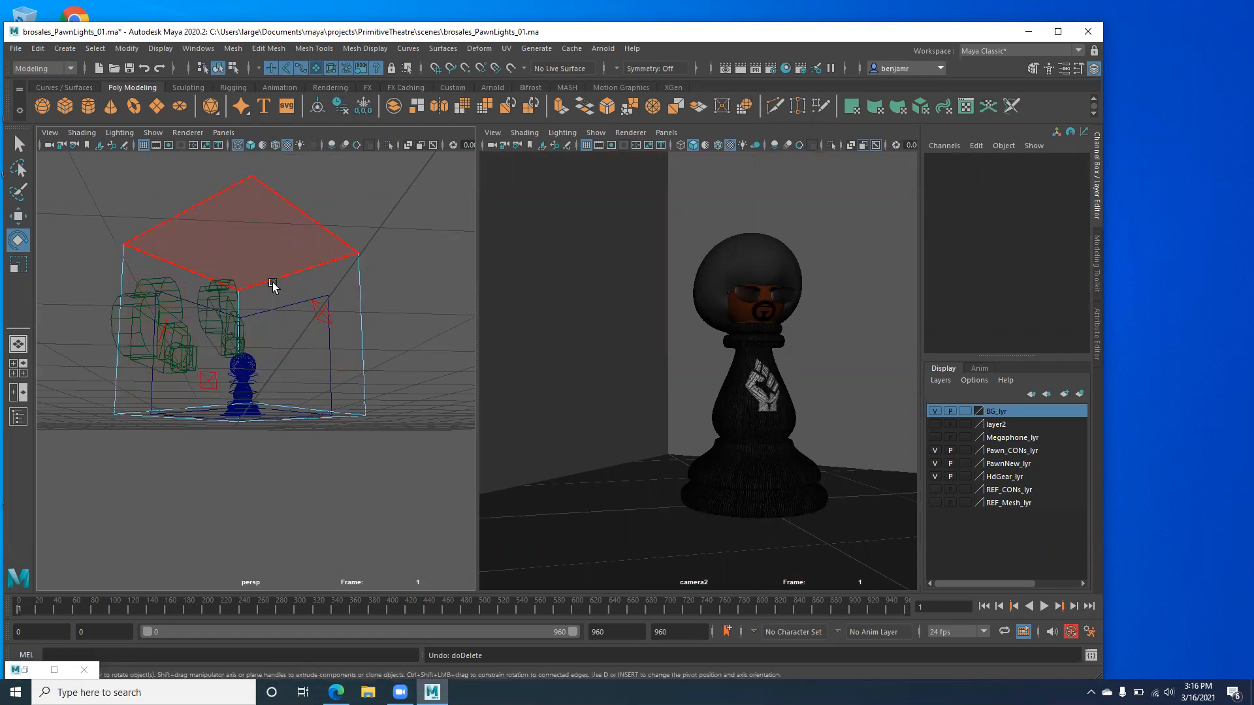
pyautogui.keyDown('alt'); pyautogui.moveTo(267, 307); pyautogui.dragTo(266, 311); pyautogui.keyUp('alt')
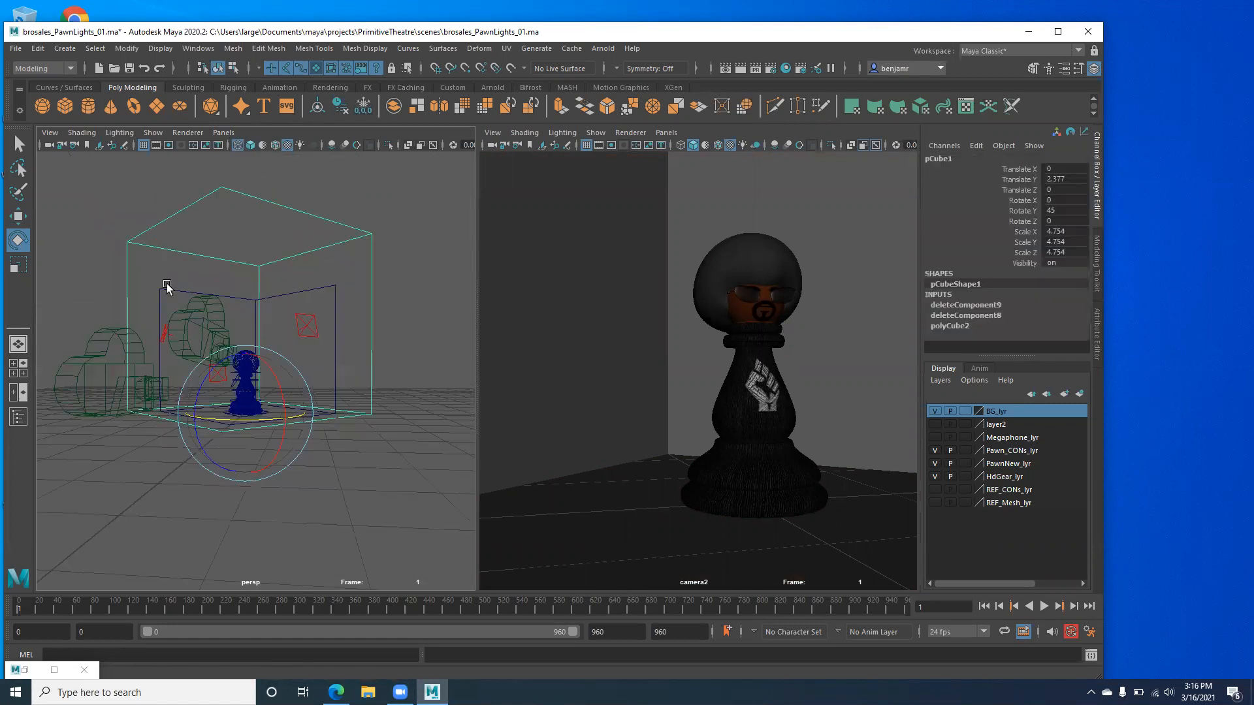
pyautogui.keyDown('alt'); pyautogui.moveTo(145, 275); pyautogui.dragTo(156, 272); pyautogui.keyUp('alt')
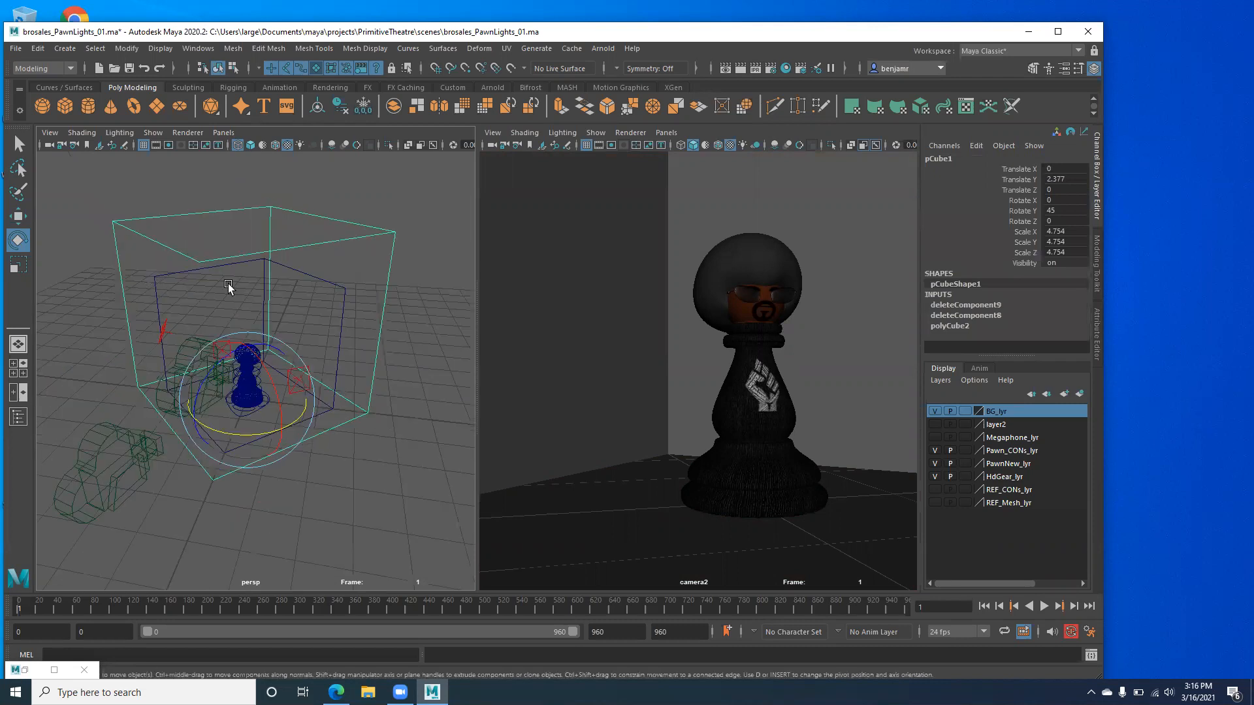
pyautogui.press('w')
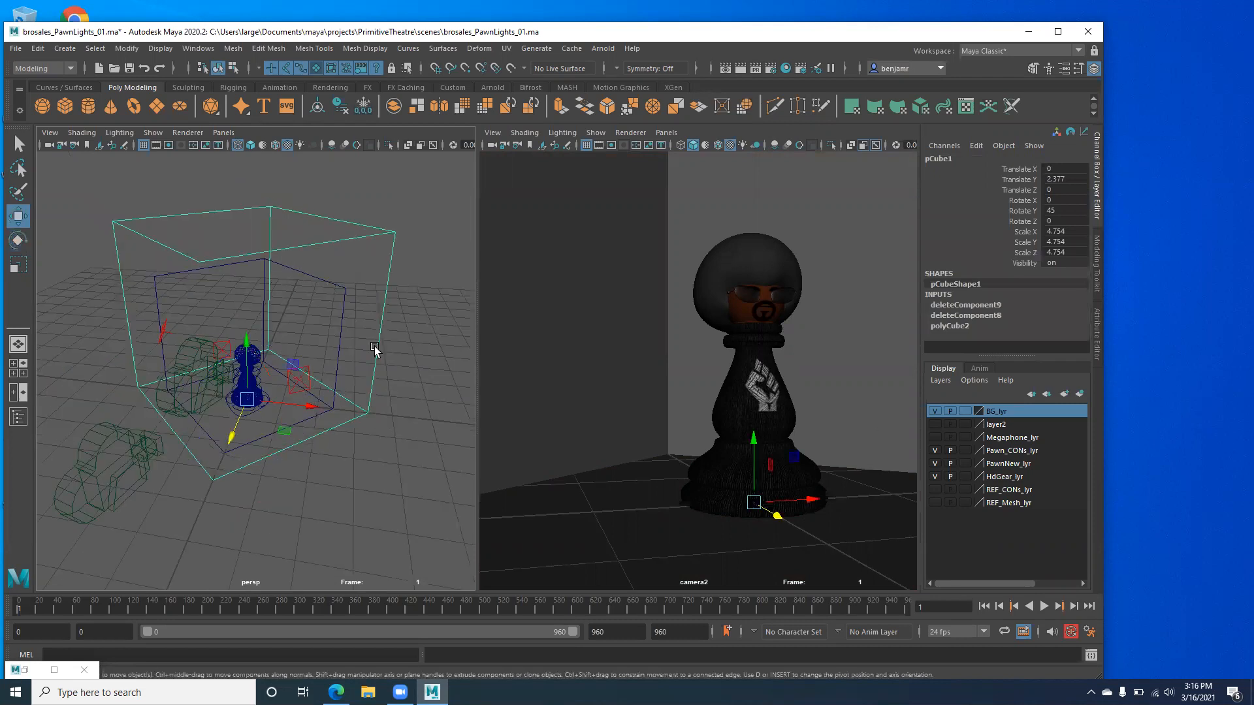
pyautogui.click(313, 289)
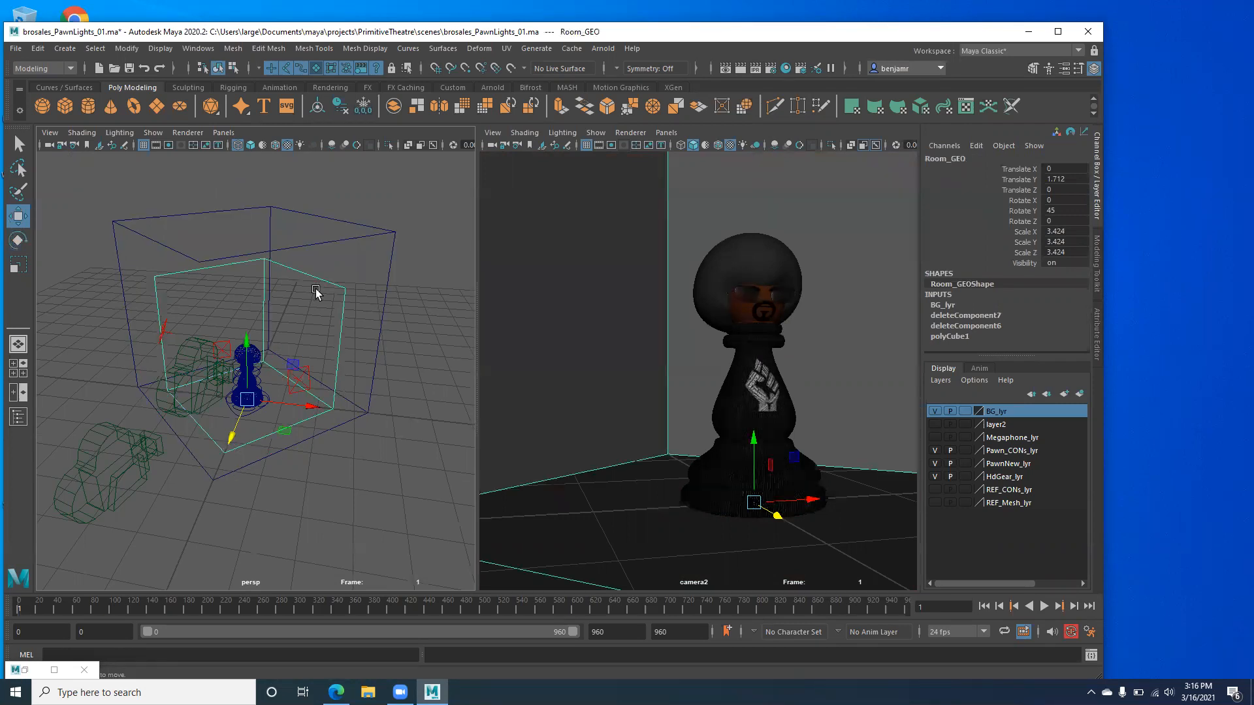
pyautogui.click(246, 316)
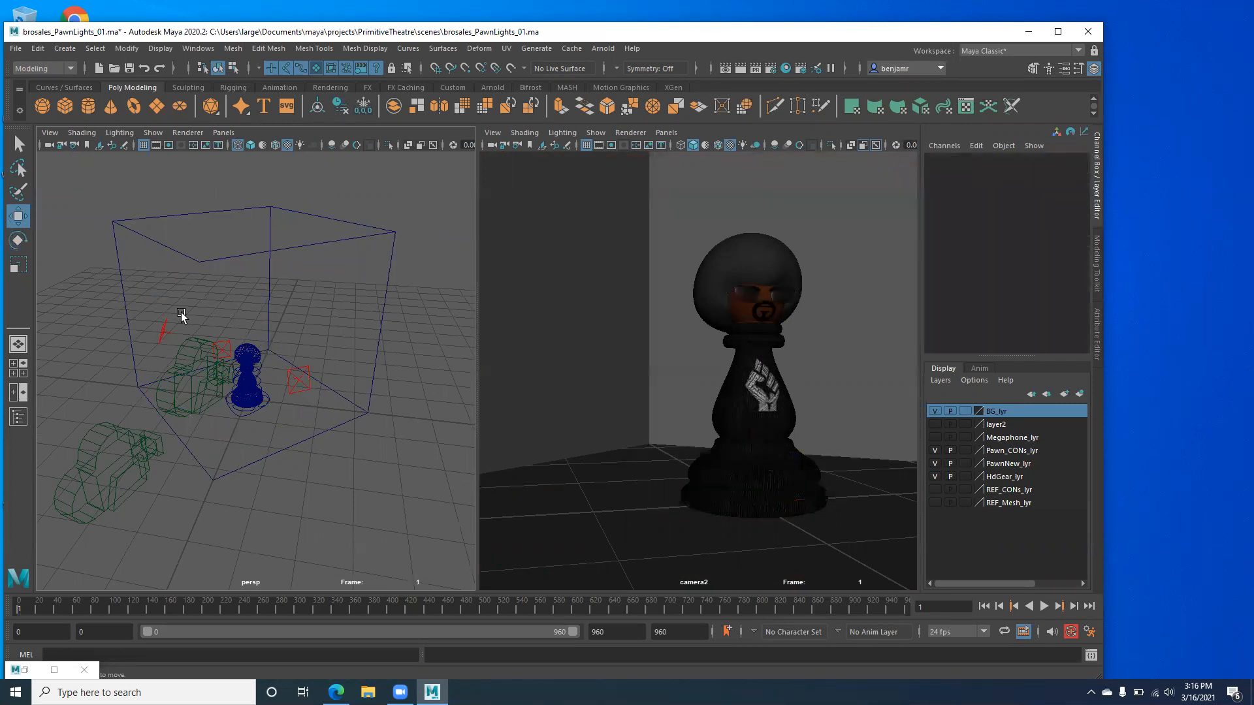
# Delete the old camera1 from the scene, keeping camera2.
pyautogui.keyDown('alt'); pyautogui.moveTo(158, 335); pyautogui.dragTo(200, 350); pyautogui.keyUp('alt')
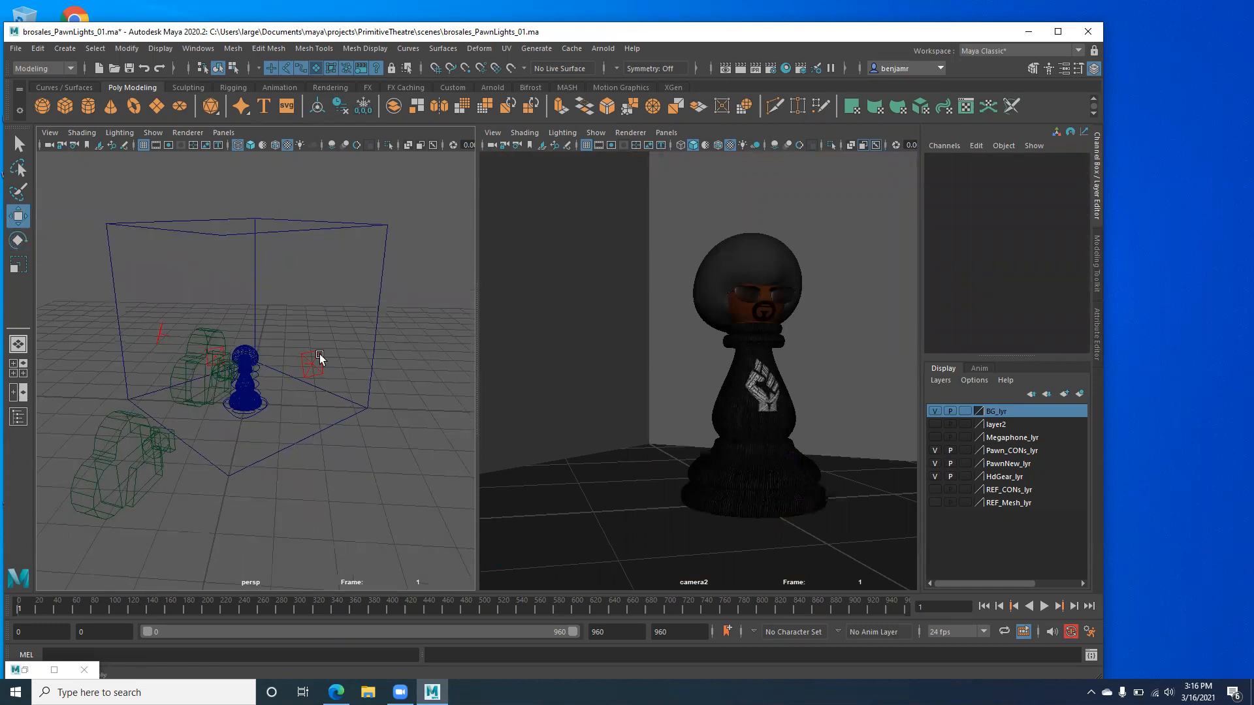
pyautogui.scroll(3, 344, 347)
pyautogui.scroll(-1, 254, 331)
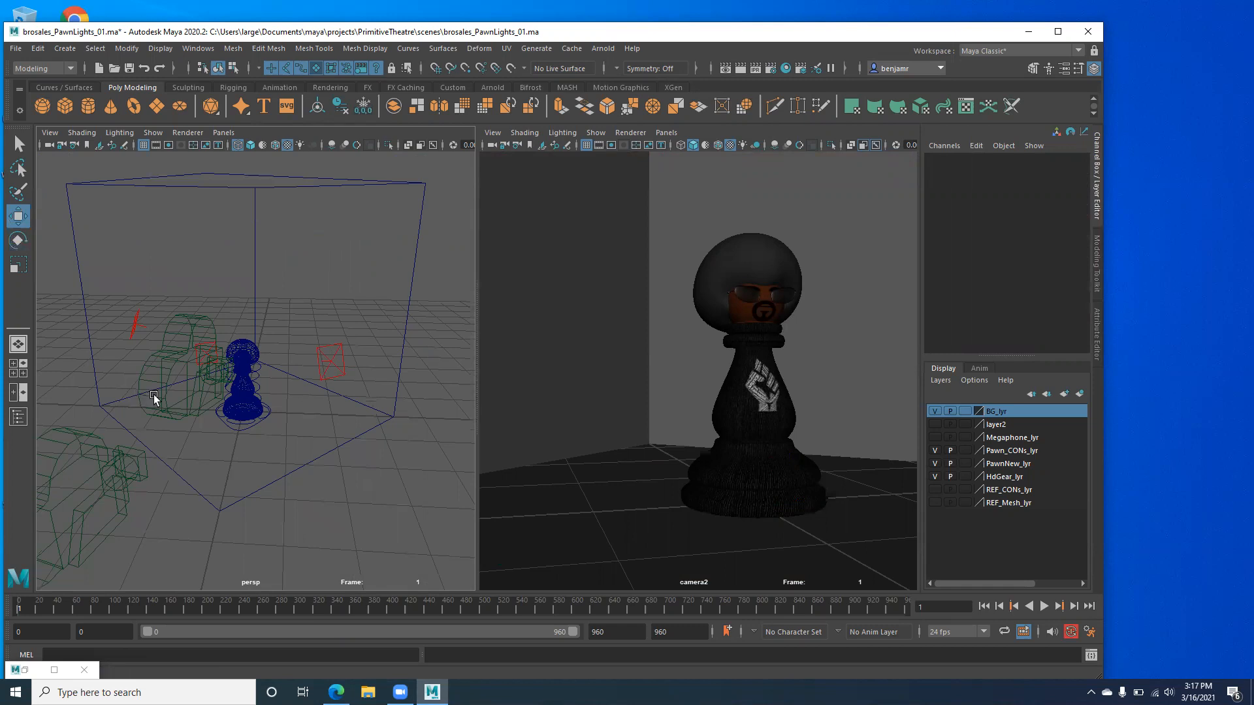
pyautogui.scroll(-2, 163, 395)
pyautogui.keyDown('alt'); pyautogui.moveTo(220, 425); pyautogui.dragTo(384, 413); pyautogui.keyUp('alt')
pyautogui.keyDown('alt'); pyautogui.moveTo(400, 455); pyautogui.dragTo(394, 453); pyautogui.keyUp('alt')
pyautogui.click(405, 422)
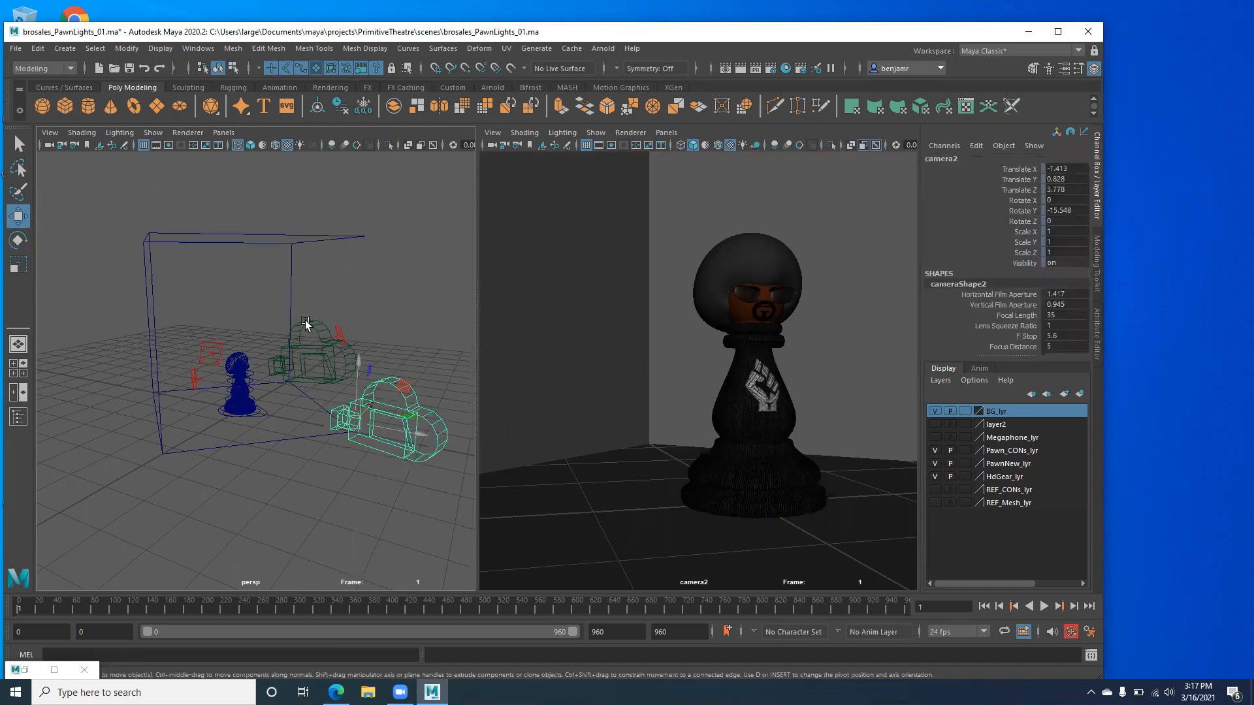
pyautogui.click(310, 350)
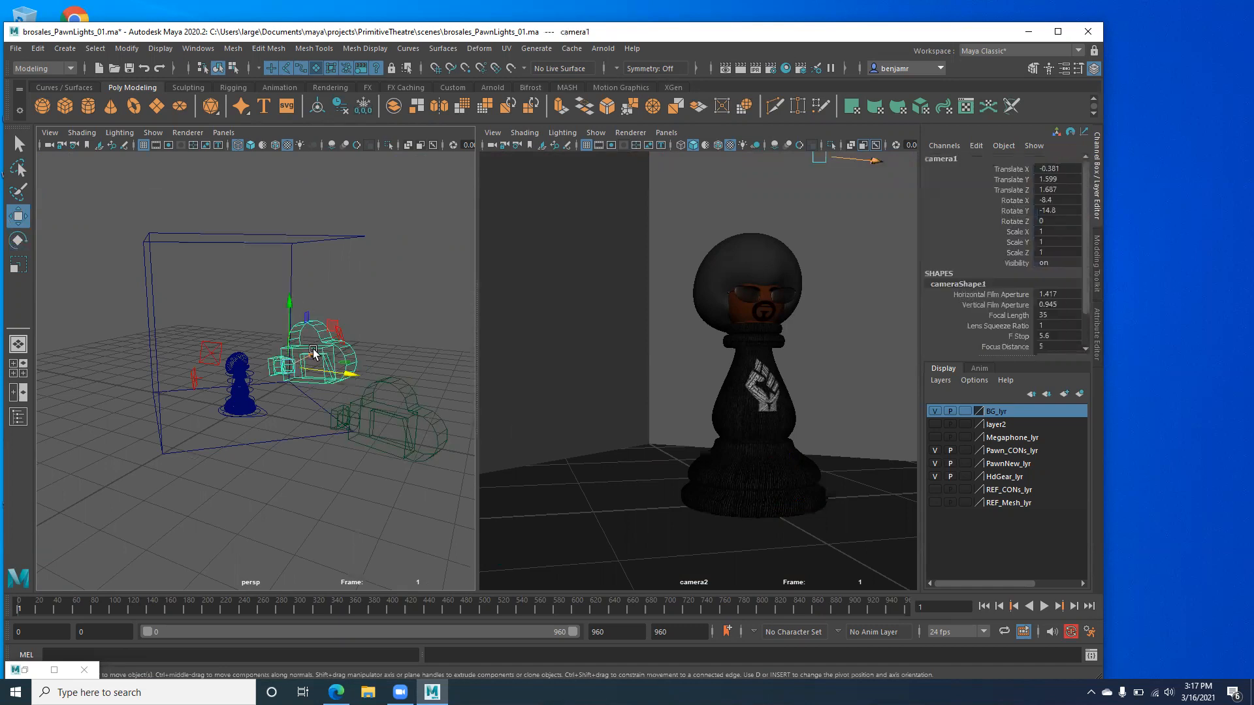
pyautogui.press('Delete')
pyautogui.click(399, 423)
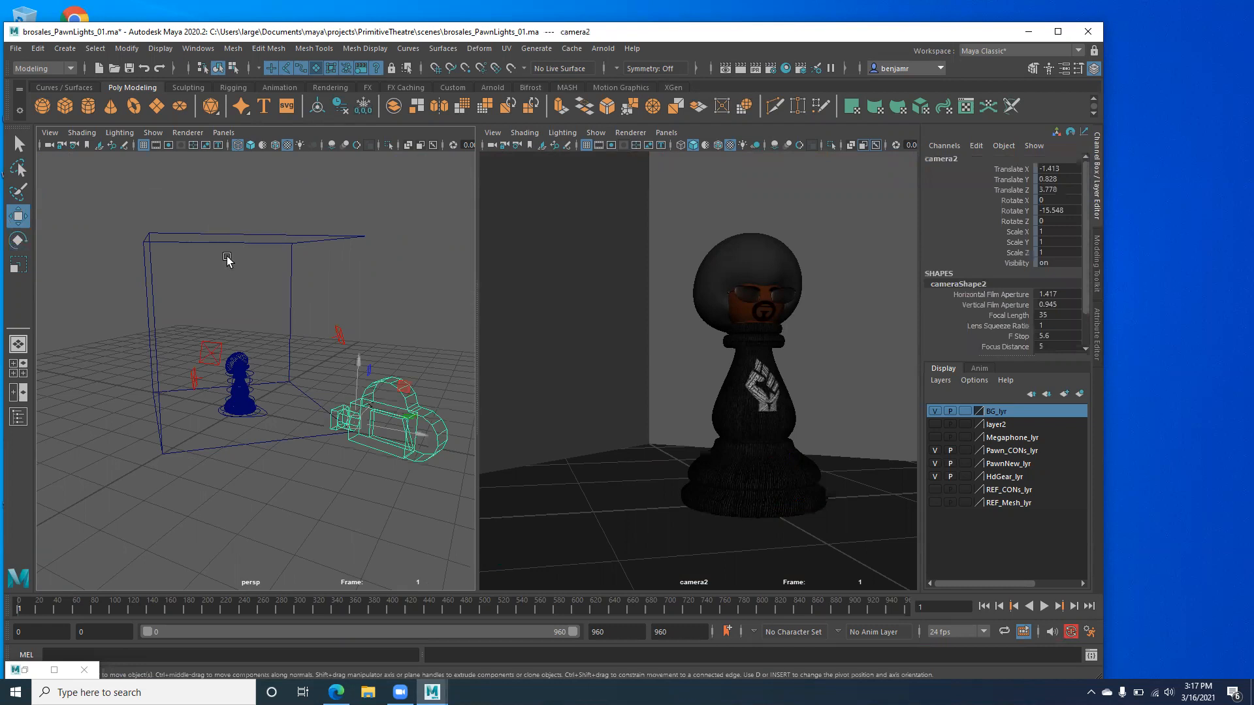
# Rename the large open cube around the pawn as Room_GEO.
pyautogui.click(290, 351)
pyautogui.keyDown('alt'); pyautogui.moveTo(180, 382); pyautogui.dragTo(190, 280); pyautogui.keyUp('alt')
pyautogui.keyDown('alt'); pyautogui.moveTo(209, 339); pyautogui.dragTo(184, 333); pyautogui.keyUp('alt')
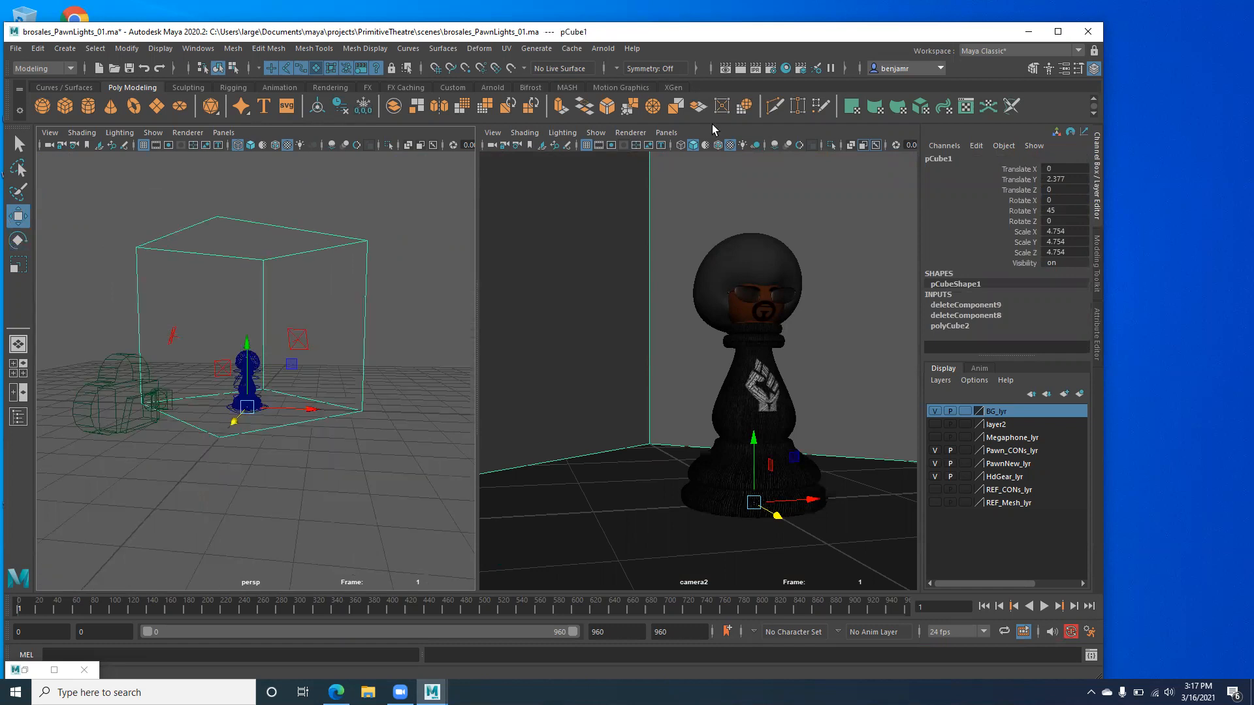
pyautogui.click(943, 158)
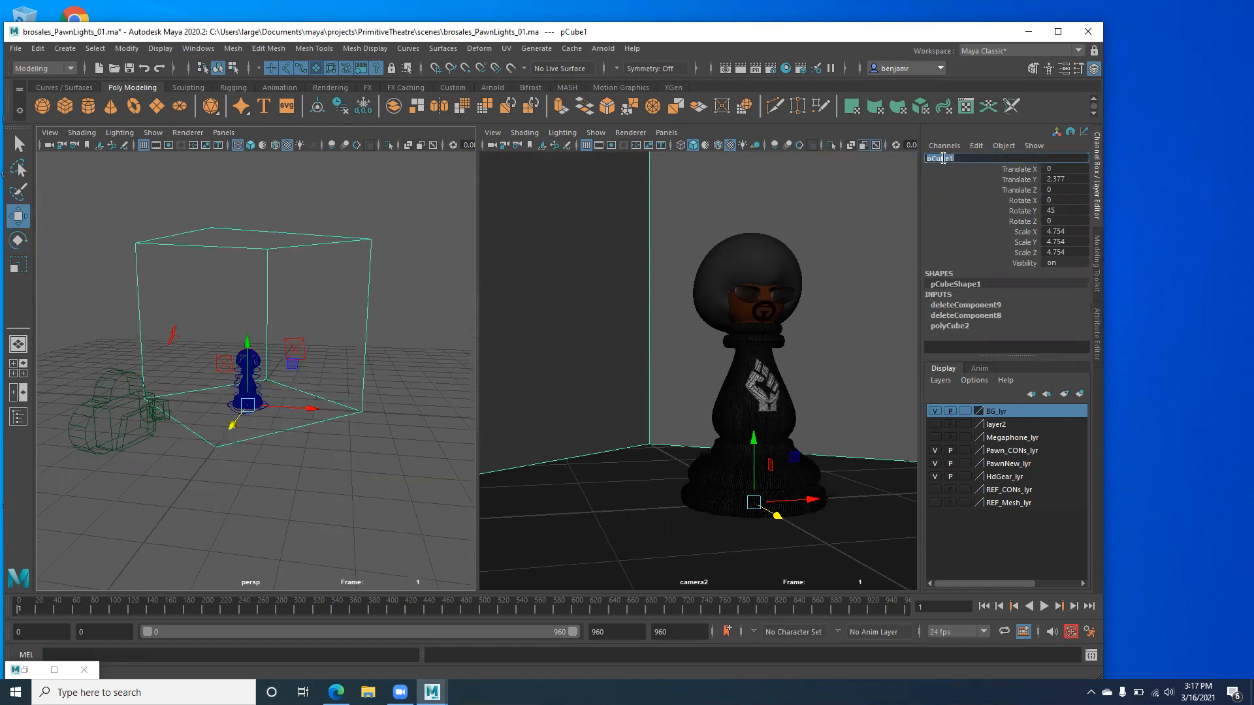
pyautogui.write('Room_GEO')
pyautogui.press('Return')
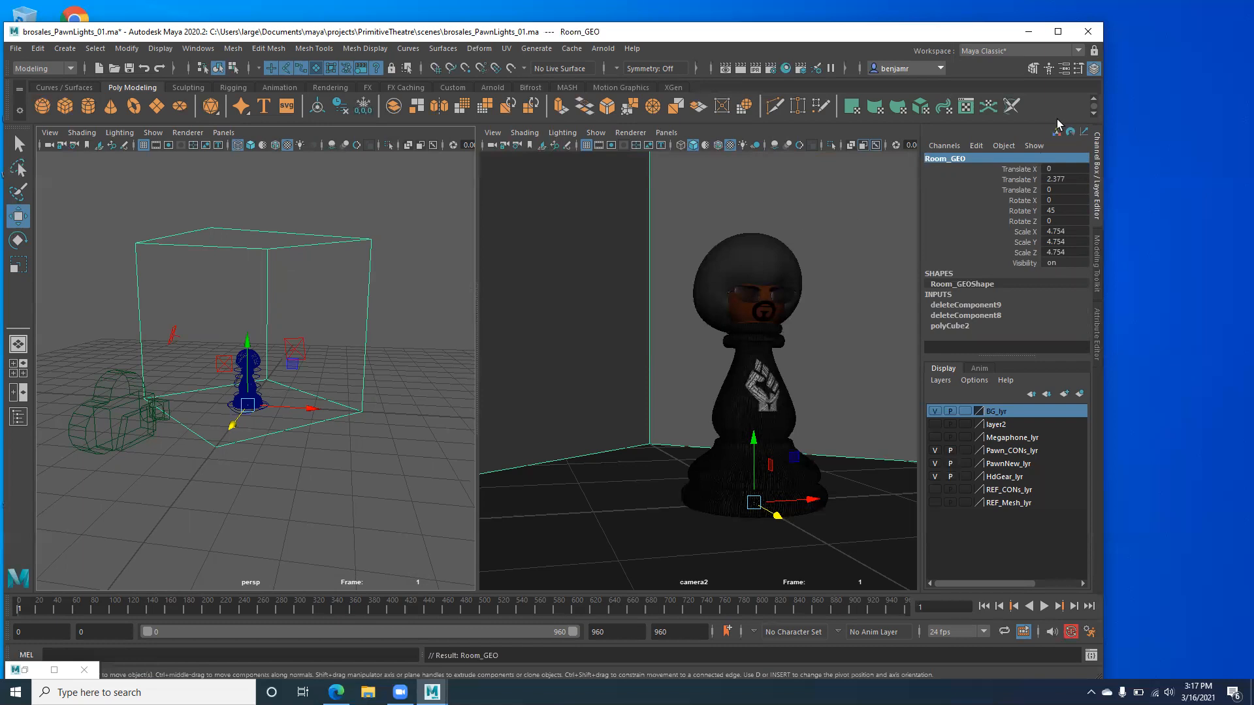
# Freeze the transformations of Room_GEO and delete its construction history.
pyautogui.click(118, 48)
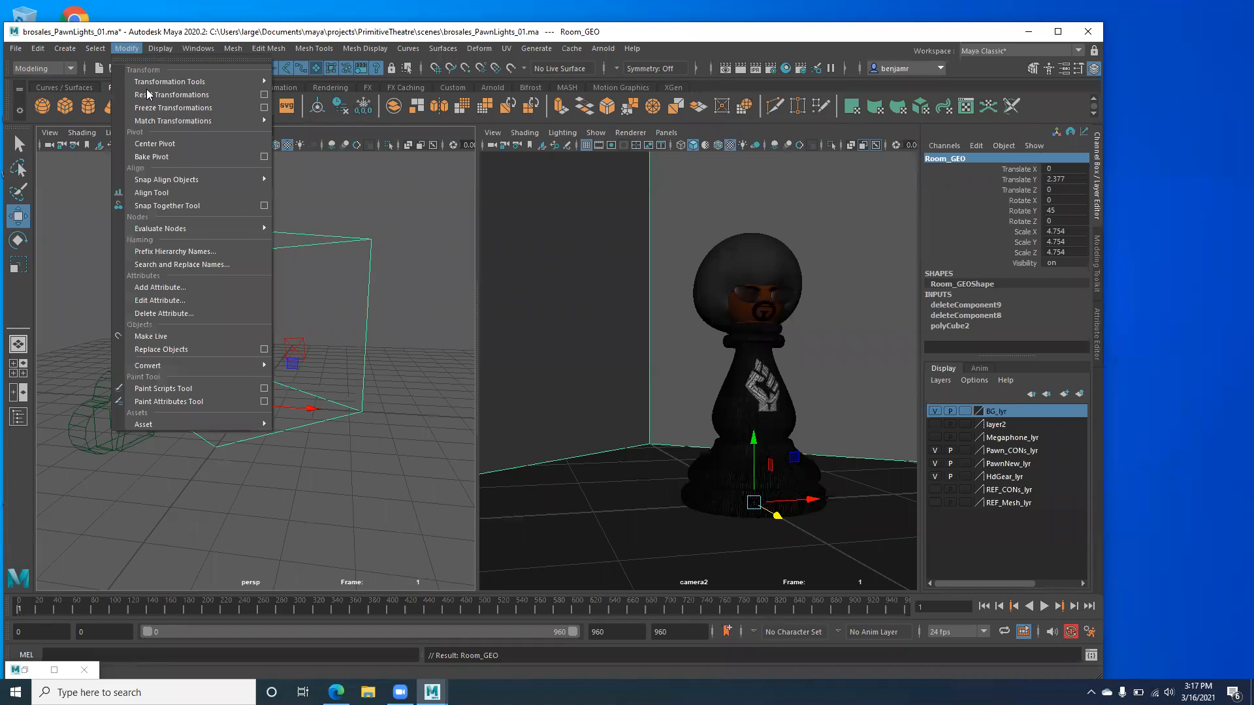
pyautogui.click(175, 108)
pyautogui.moveTo(989, 357); pyautogui.dragTo(989, 408)
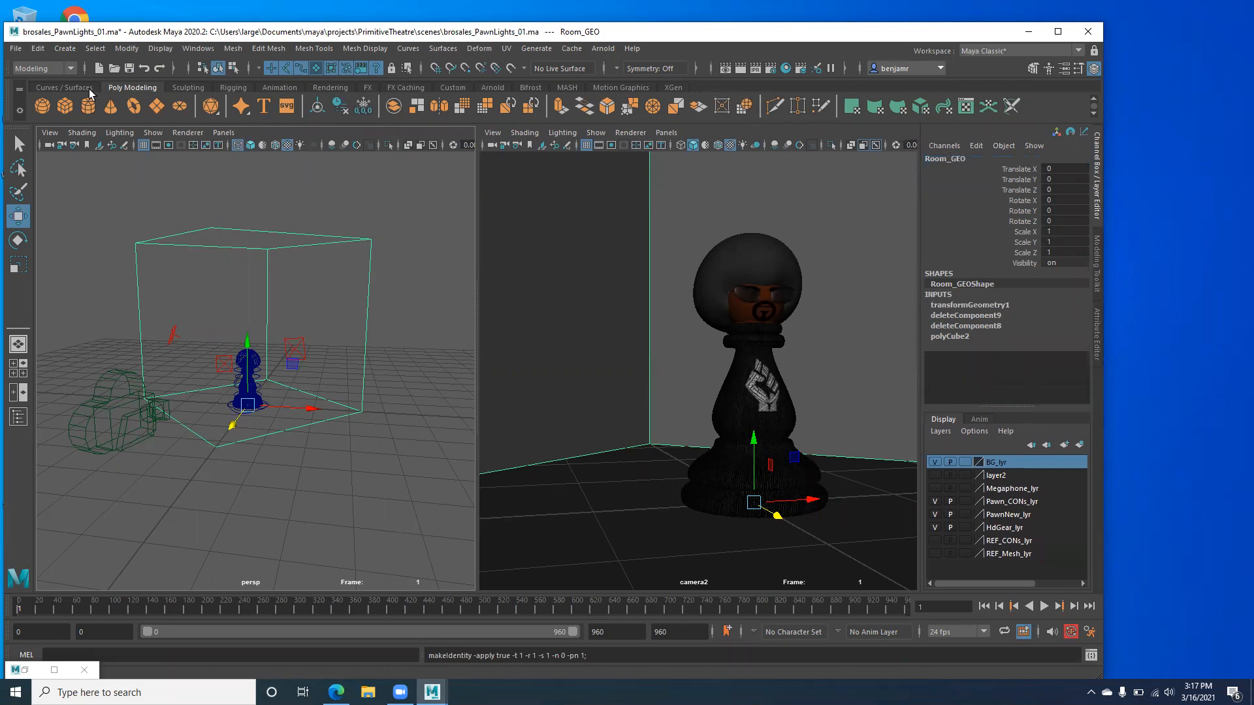
pyautogui.click(37, 50)
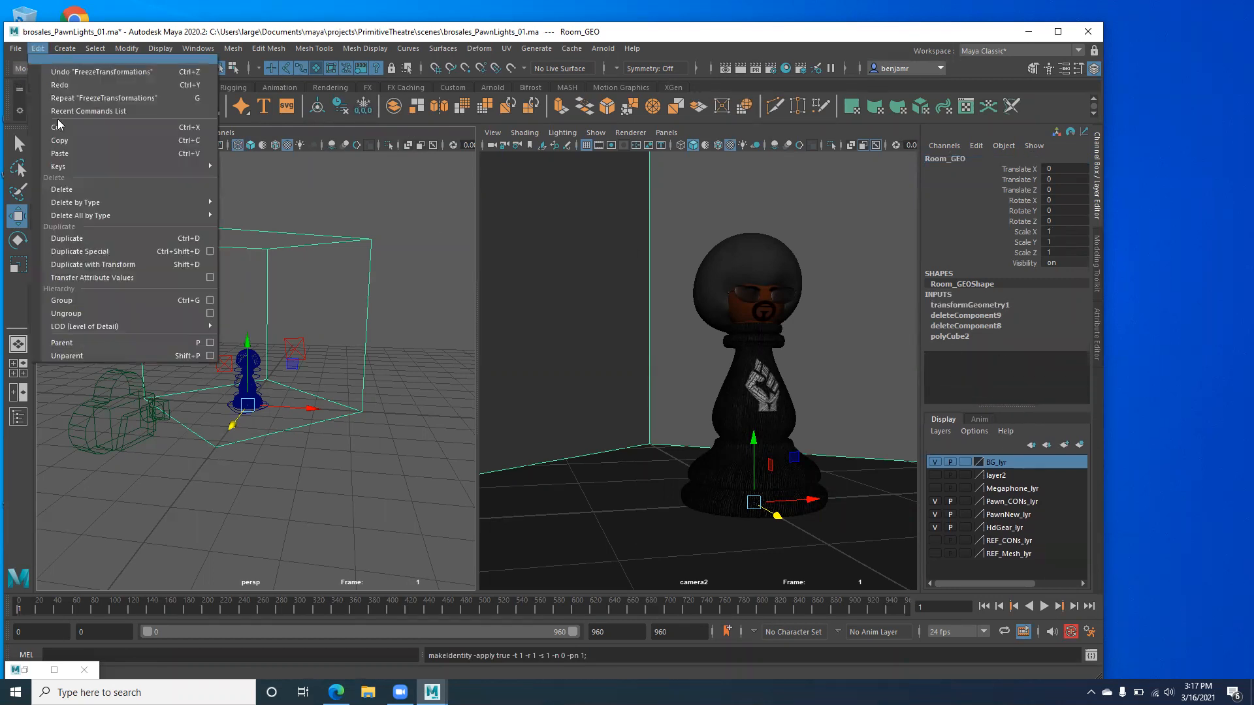
pyautogui.moveTo(89, 204)
pyautogui.click(269, 205)
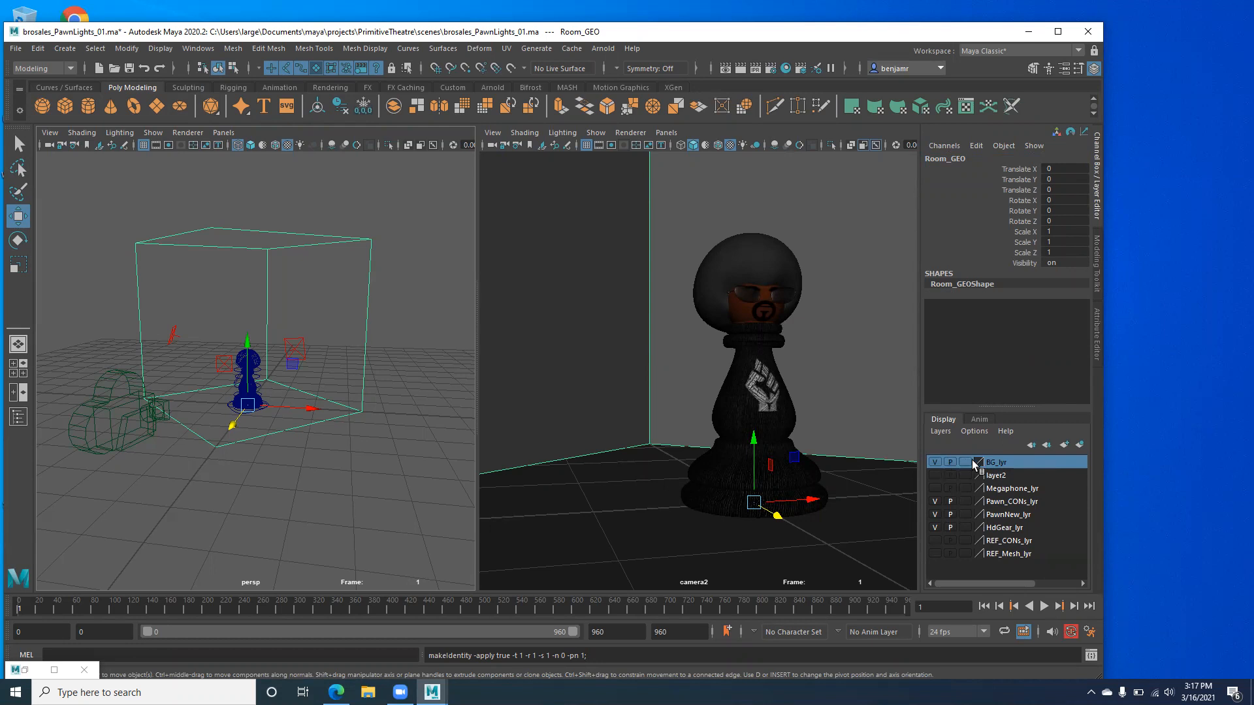
# Add Room_GEO to the BG_lyr display layer.
pyautogui.rightClick(1011, 464)
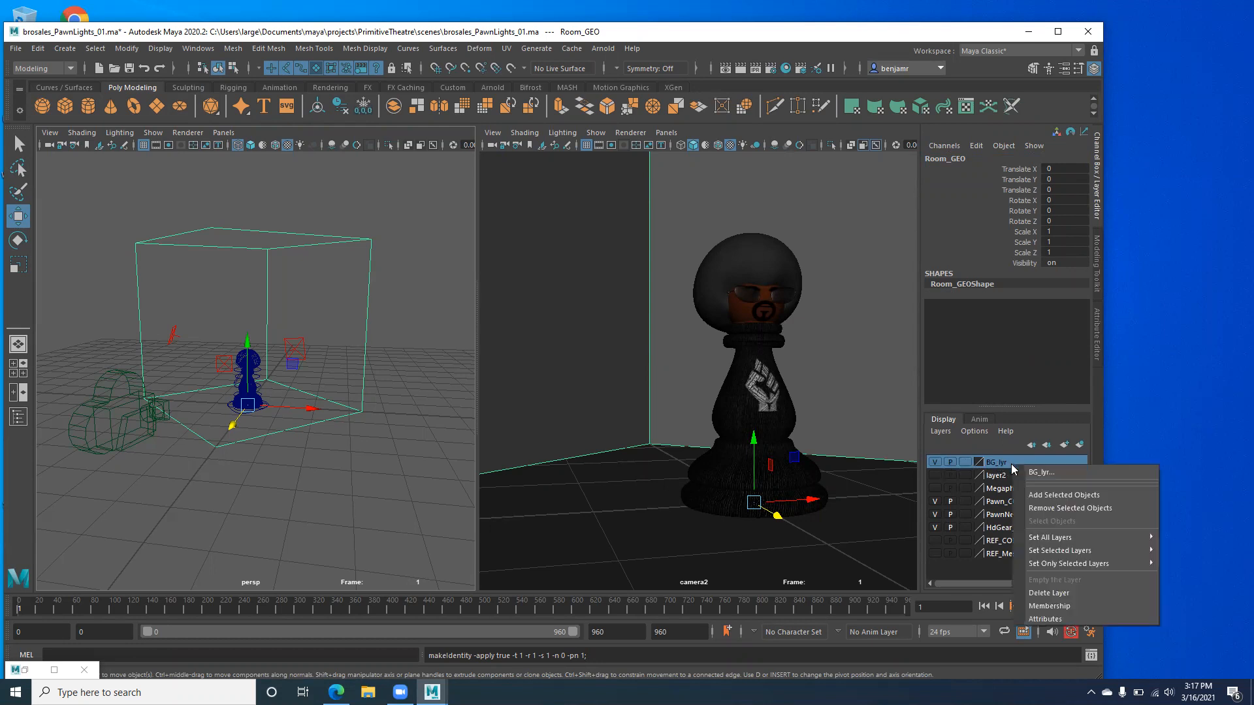
pyautogui.click(1062, 495)
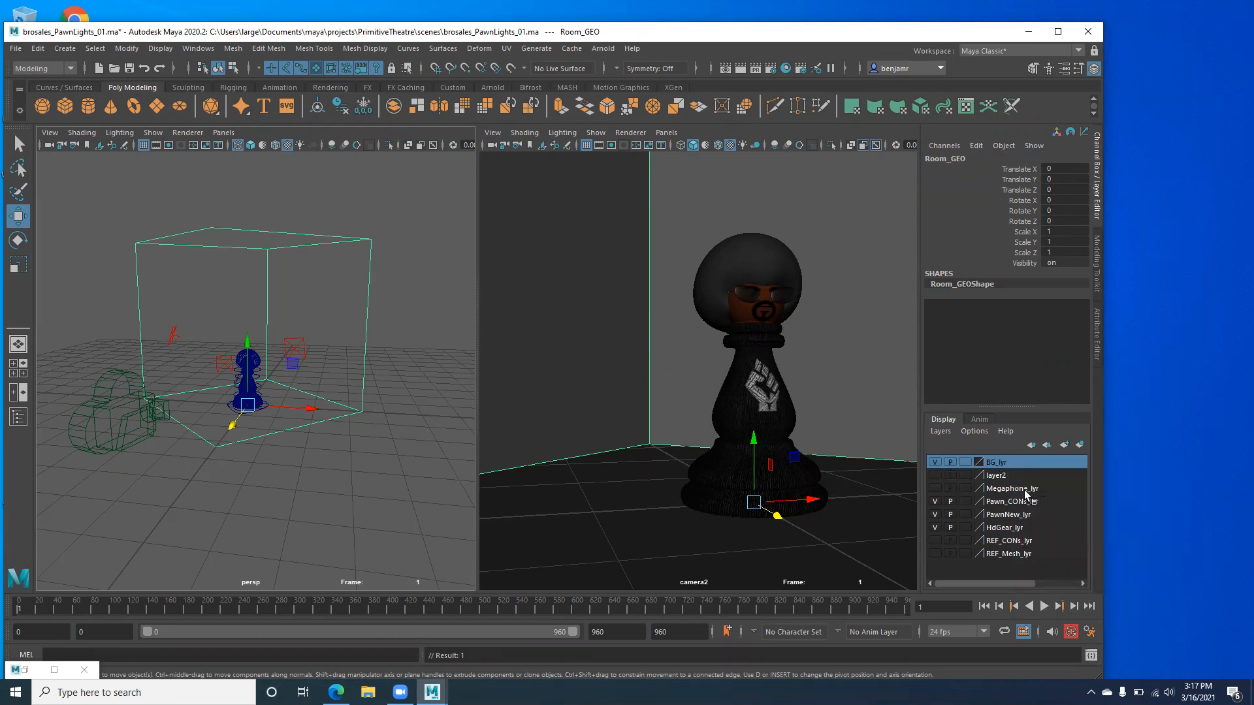
pyautogui.click(933, 462)
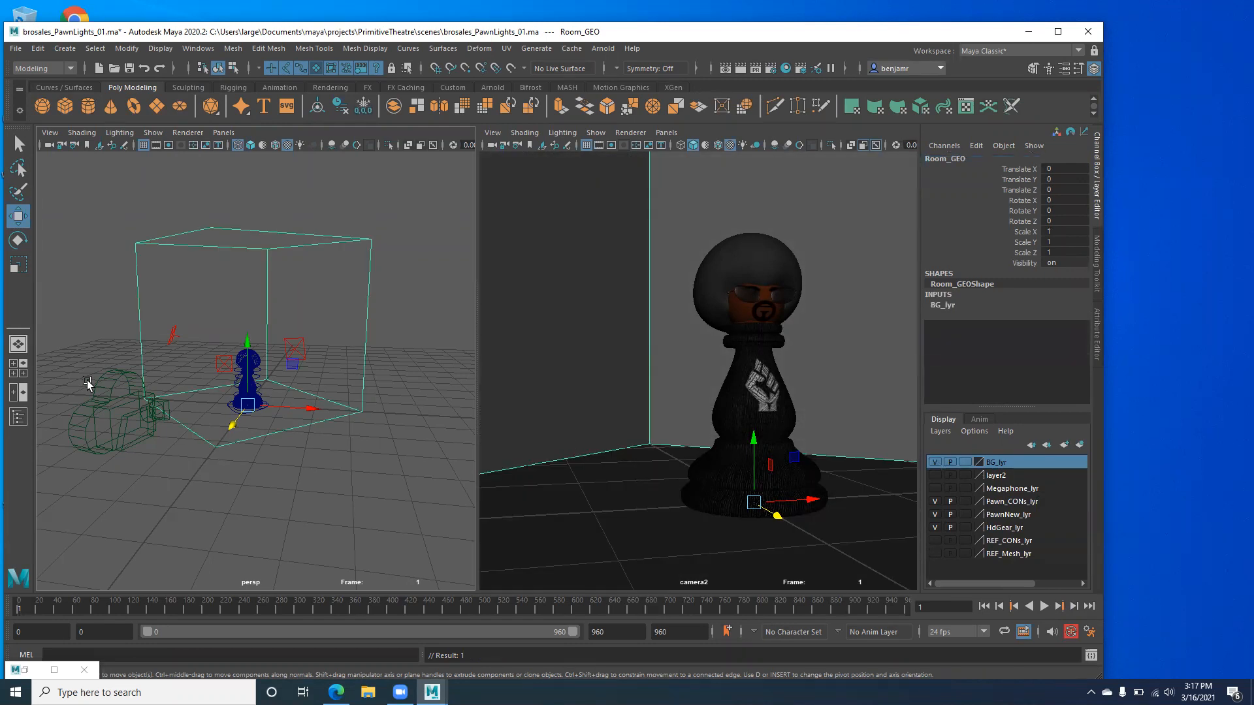
pyautogui.keyDown('alt'); pyautogui.moveTo(81, 351); pyautogui.dragTo(106, 352); pyautogui.keyUp('alt')
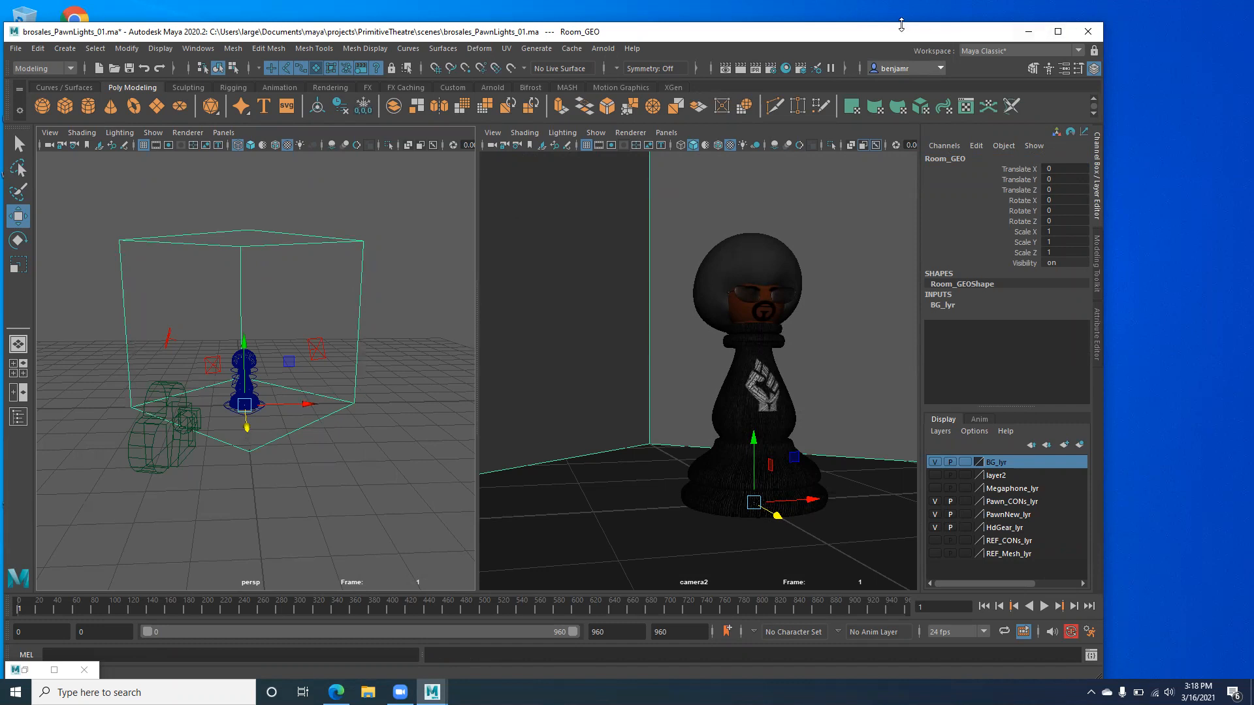
pyautogui.moveTo(901, 25); pyautogui.dragTo(901, 15)
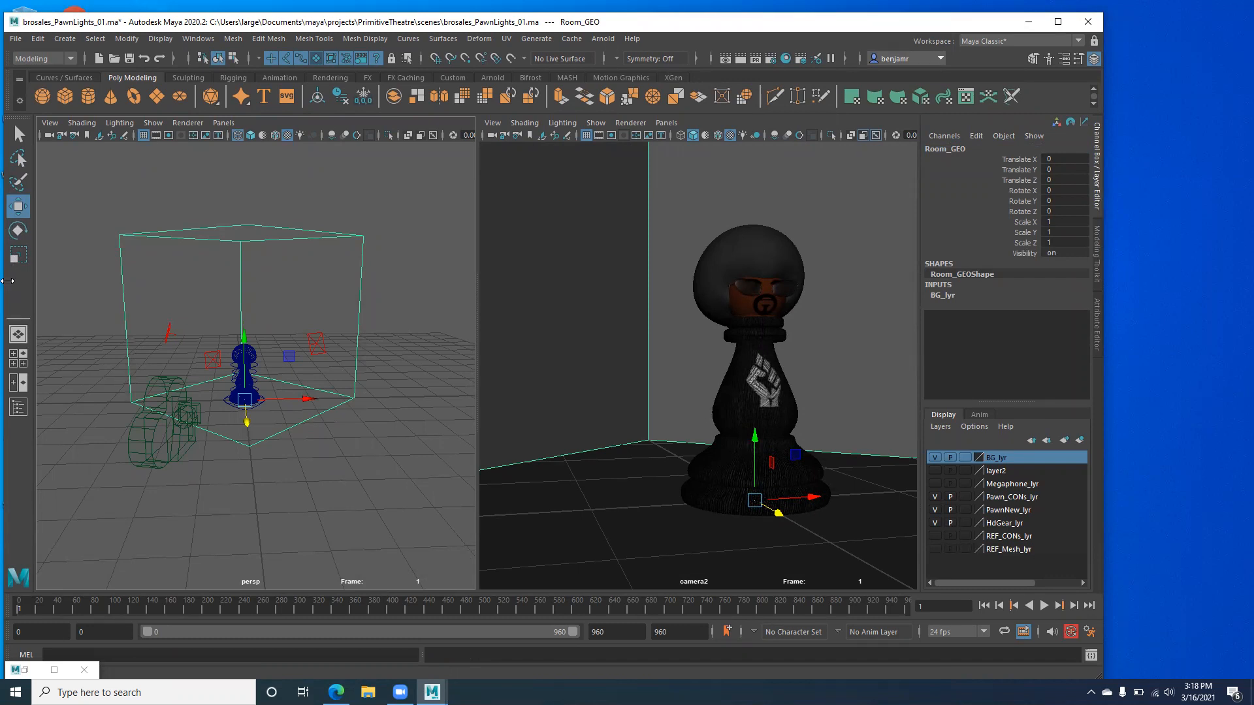
pyautogui.moveTo(7, 282); pyautogui.dragTo(5, 280)
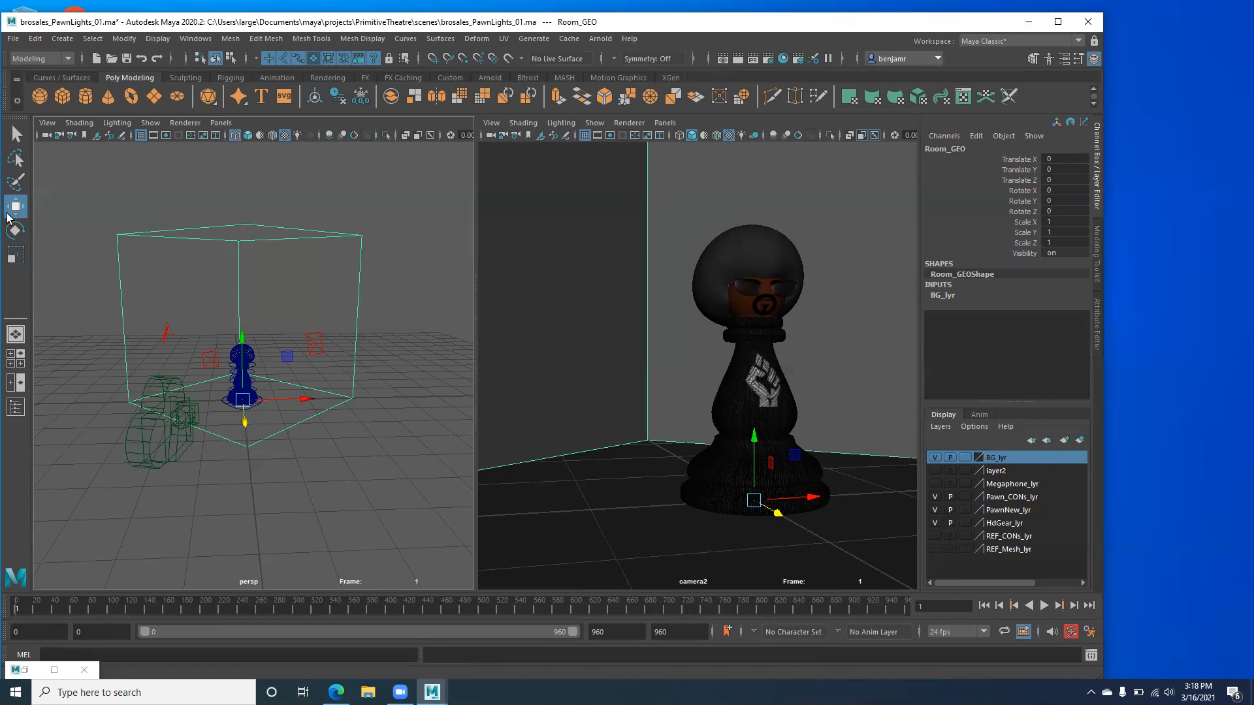
pyautogui.moveTo(143, 353)
pyautogui.keyDown('alt'); pyautogui.mouseDown()
pyautogui.moveTo(179, 351)
pyautogui.moveTo(162, 352)
pyautogui.mouseUp(); pyautogui.keyUp('alt')
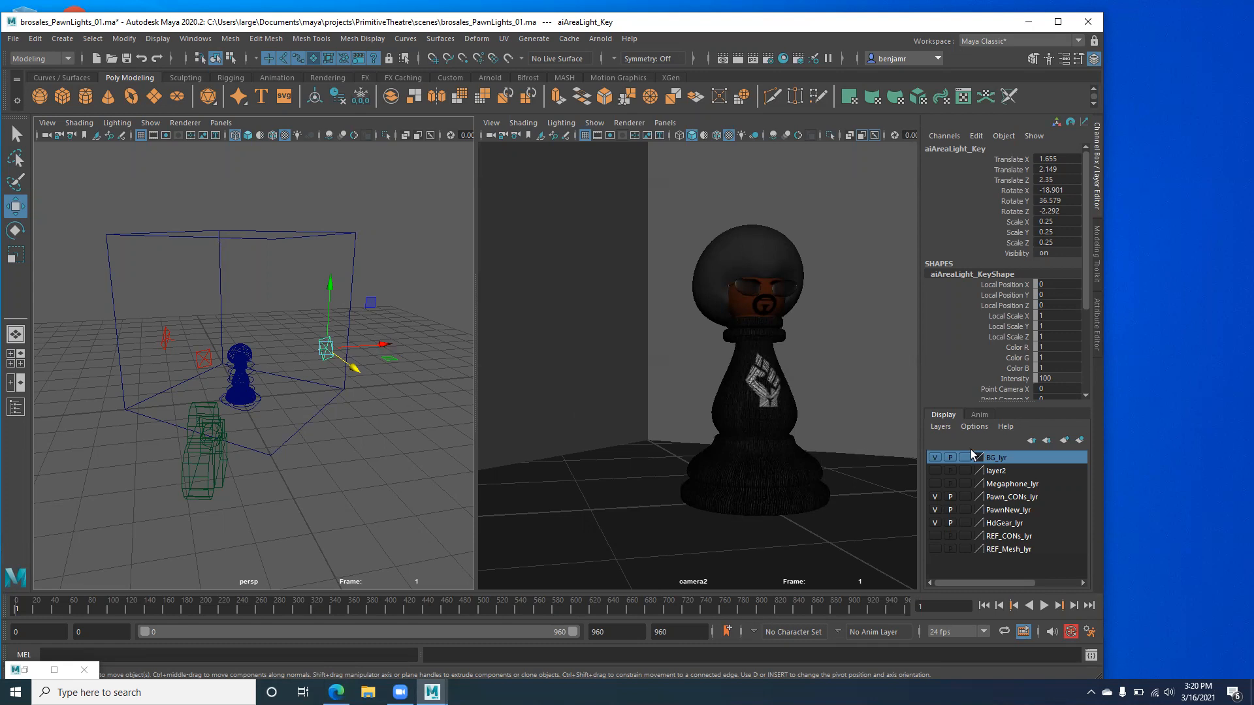
# Group the three area lights in a new hidden display layer named Lights_lyr.
pyautogui.click(166, 341)
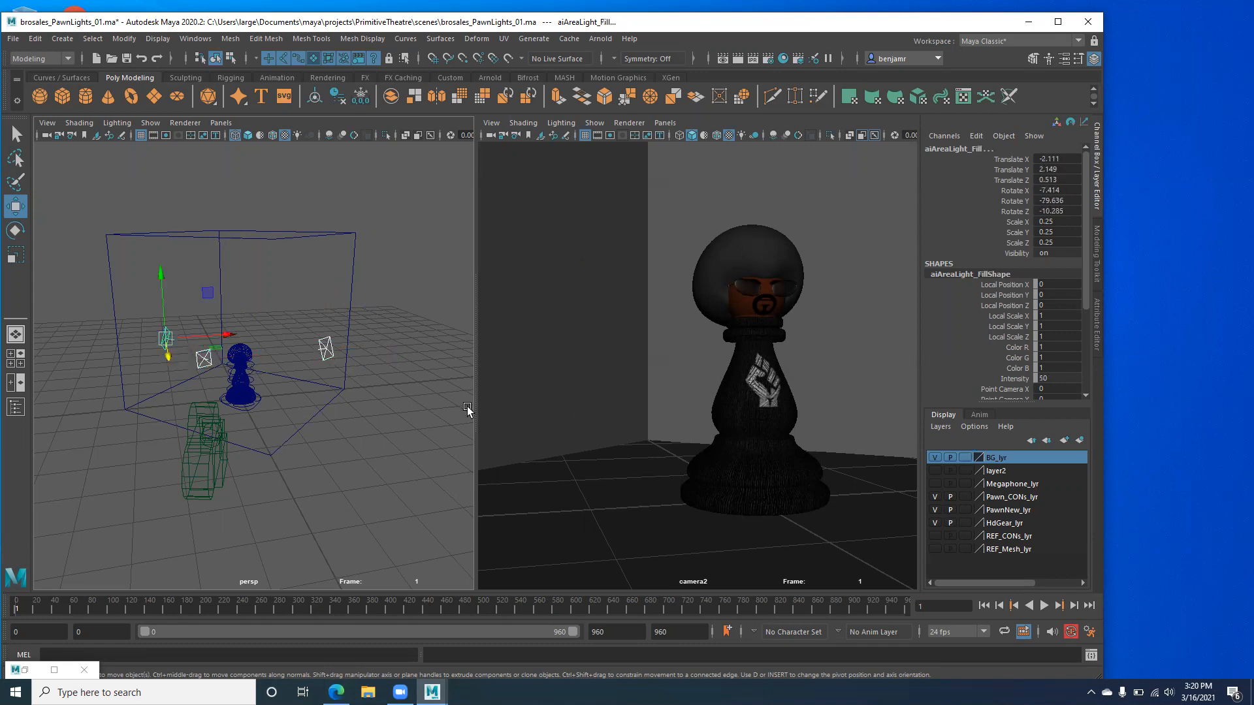
pyautogui.click(1072, 442)
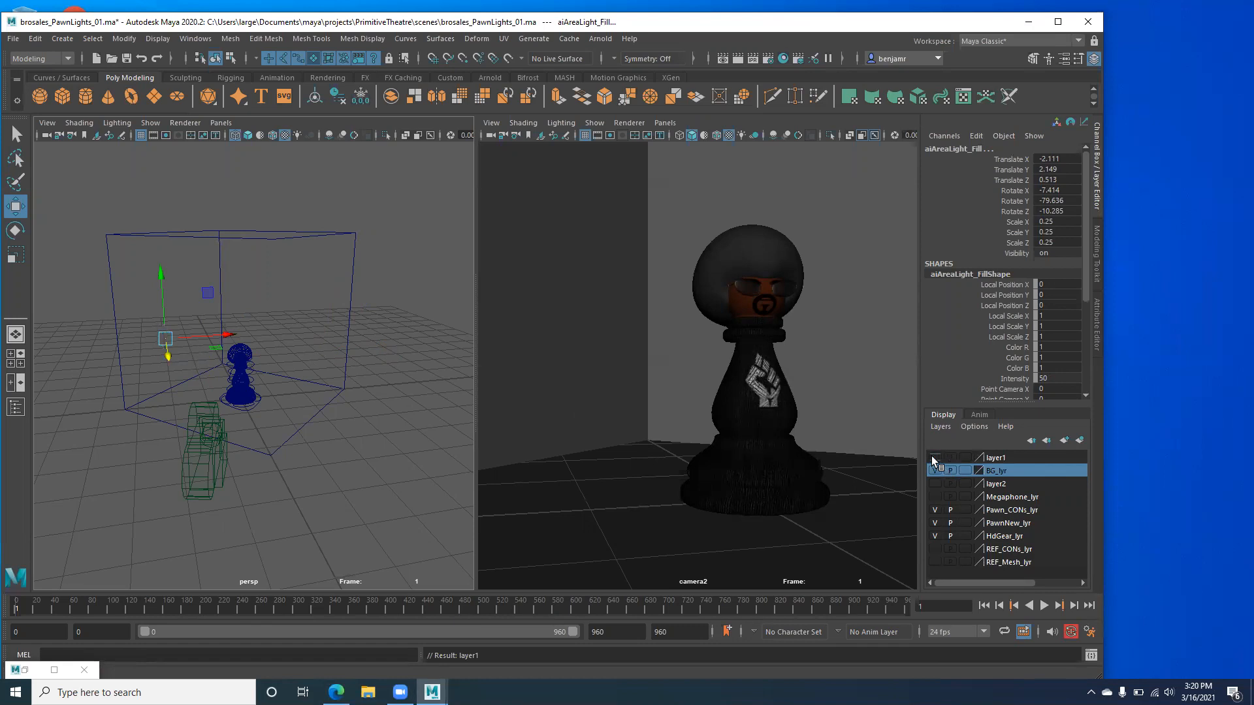
pyautogui.doubleClick(1005, 457)
pyautogui.doubleClick(738, 262)
pyautogui.write('Lights_lyr')
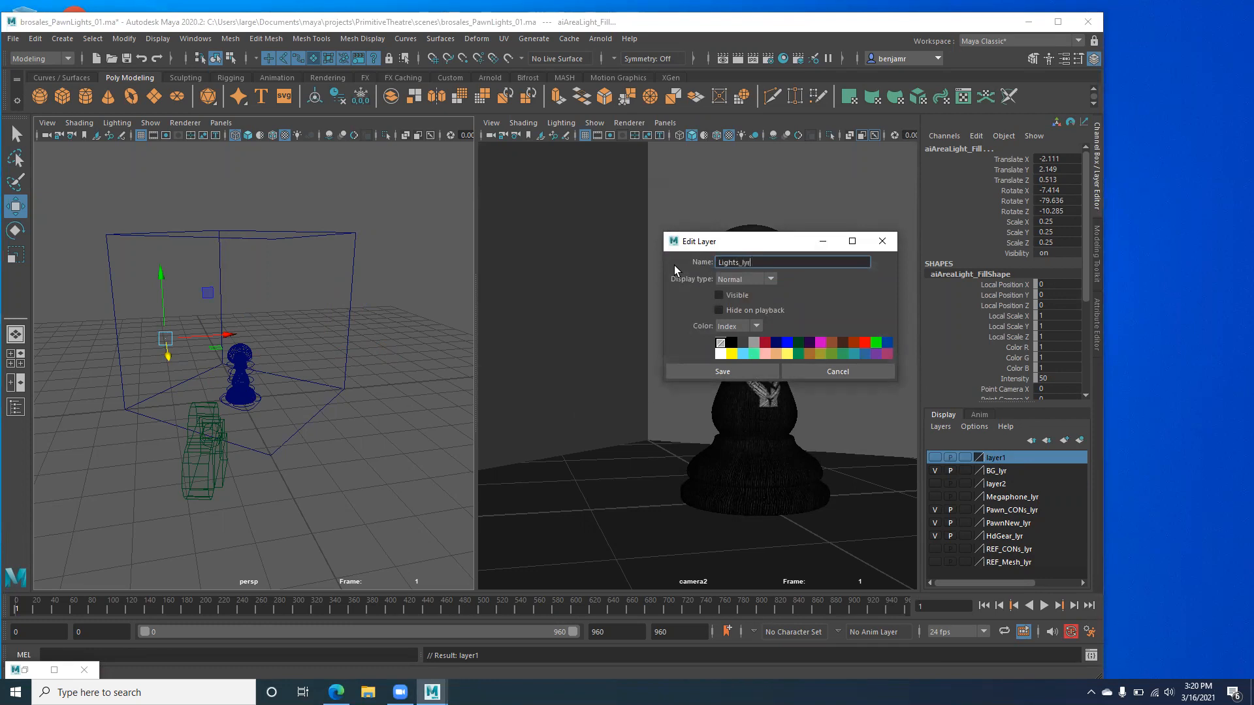
pyautogui.click(672, 375)
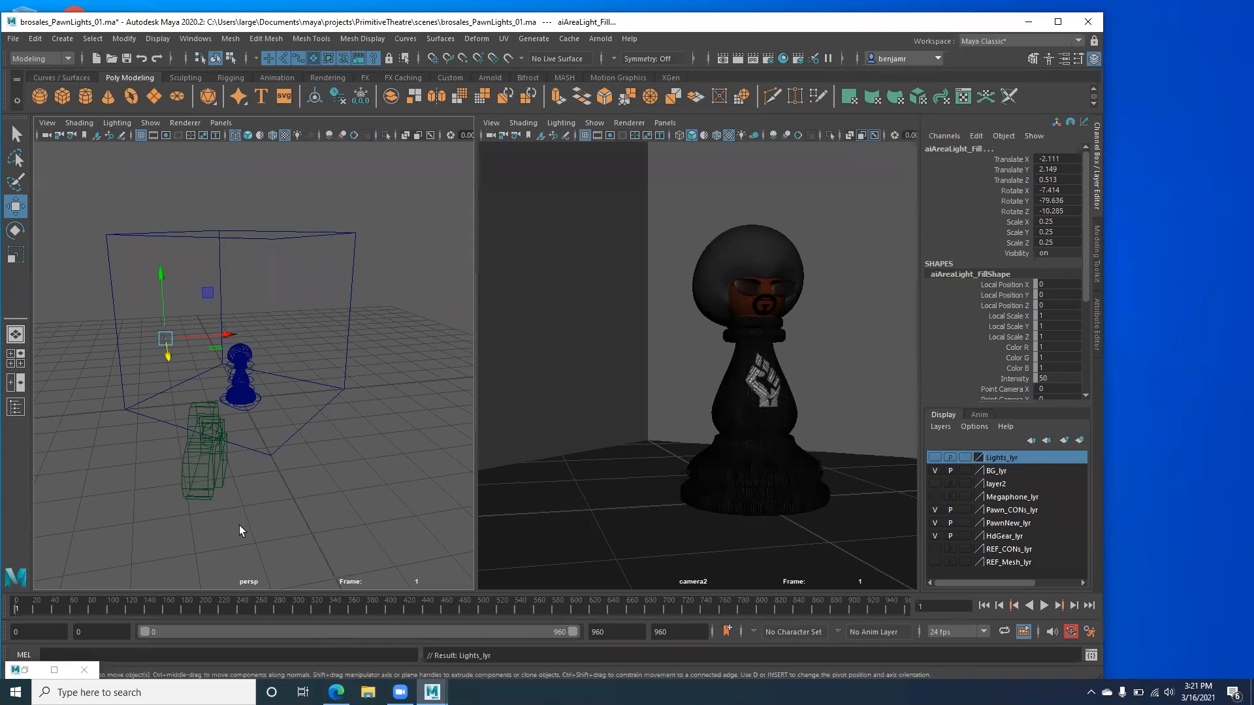
# Switch the perspective view to shaded display and examine the pawn up close inside the new room.
pyautogui.keyDown('alt'); pyautogui.moveTo(138, 424); pyautogui.dragTo(217, 418); pyautogui.keyUp('alt')
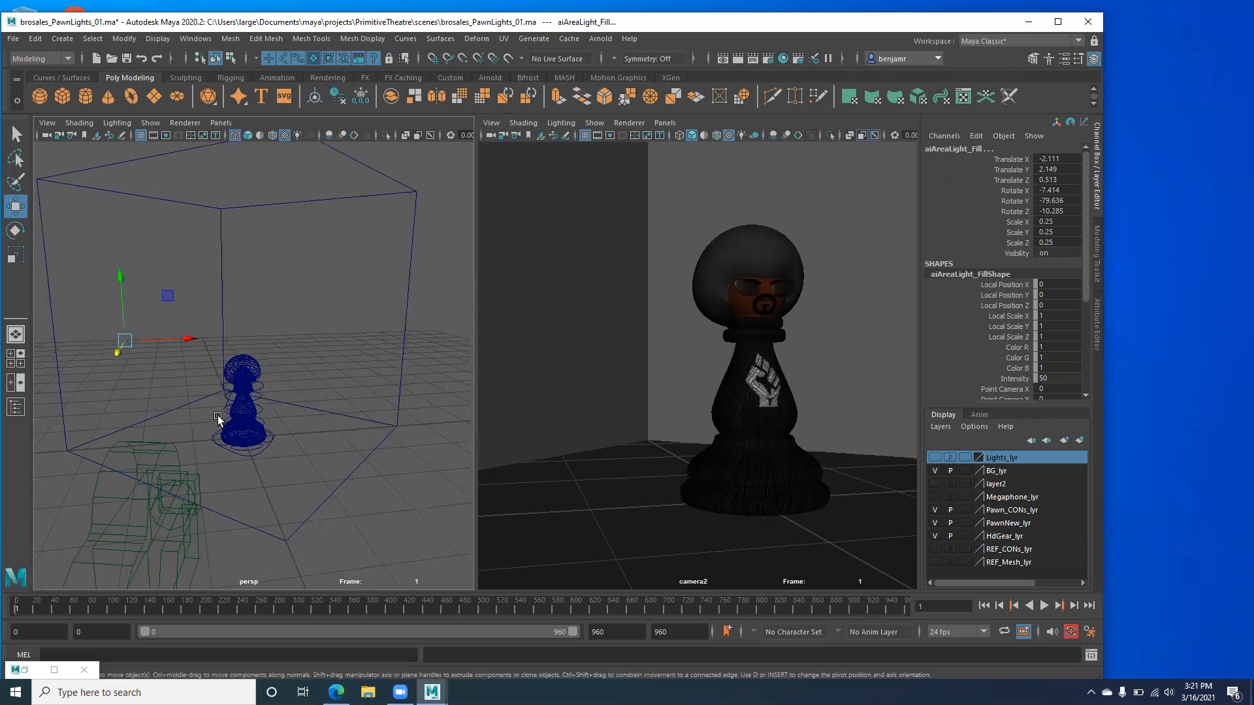
pyautogui.press('5')
pyautogui.keyDown('alt'); pyautogui.moveTo(221, 389); pyautogui.dragTo(249, 421); pyautogui.keyUp('alt')
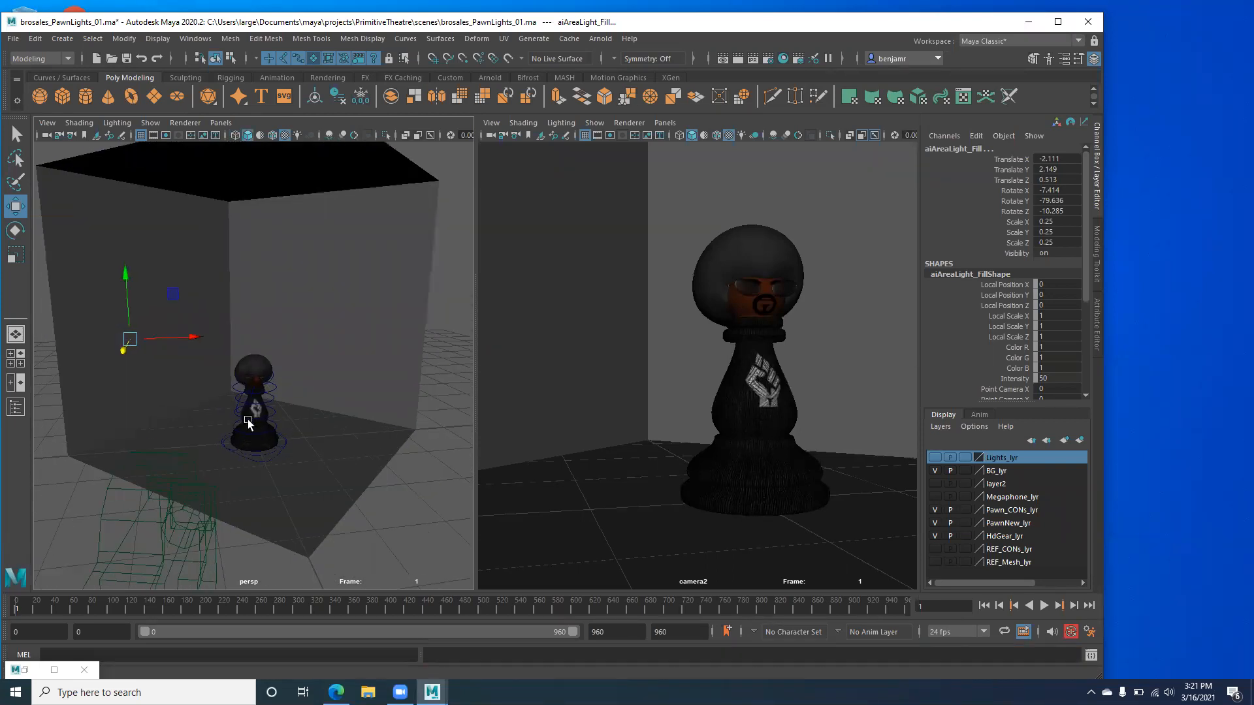
pyautogui.keyDown('alt'); pyautogui.moveTo(249, 419); pyautogui.dragTo(272, 445, button='right'); pyautogui.keyUp('alt')
pyautogui.keyDown('alt'); pyautogui.moveTo(273, 445); pyautogui.dragTo(261, 405); pyautogui.keyUp('alt')
pyautogui.keyDown('alt'); pyautogui.moveTo(261, 406); pyautogui.dragTo(282, 339, button='middle'); pyautogui.keyUp('alt')
pyautogui.keyDown('alt'); pyautogui.moveTo(266, 361); pyautogui.dragTo(254, 373); pyautogui.keyUp('alt')
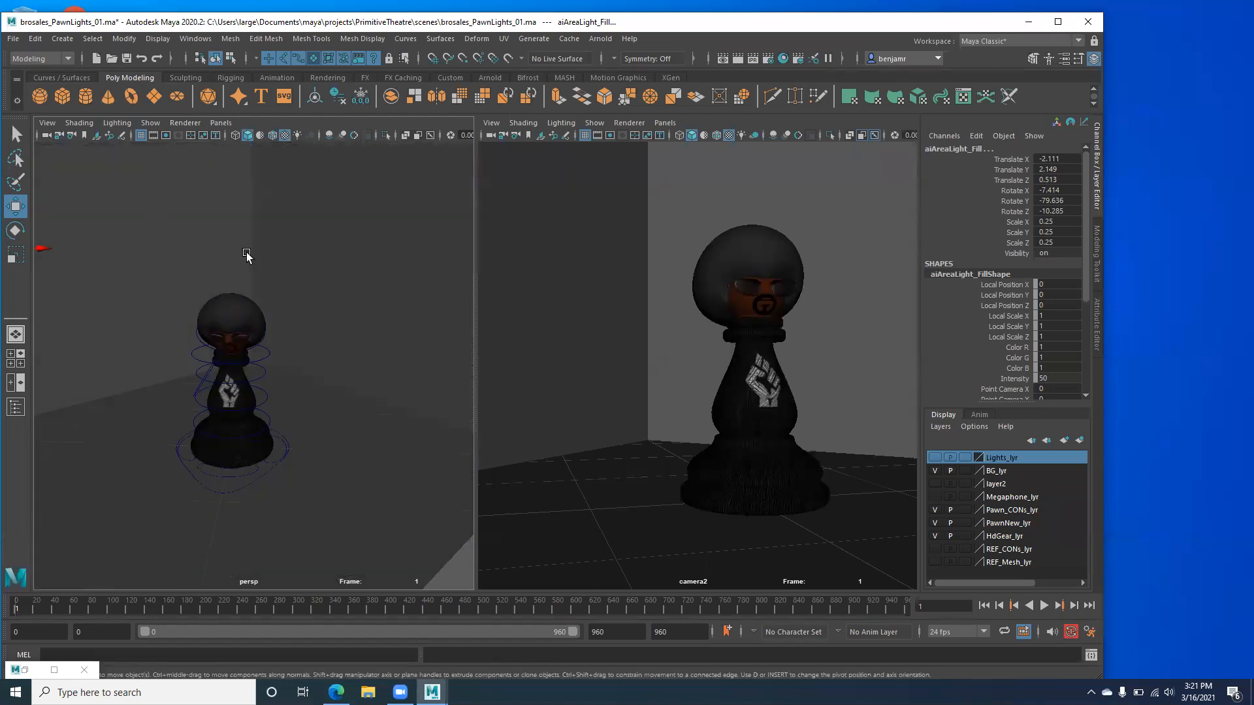
# Add a new Arnold area light to the scene.
pyautogui.keyDown('alt'); pyautogui.moveTo(246, 255); pyautogui.dragTo(136, 245, button='right'); pyautogui.keyUp('alt')
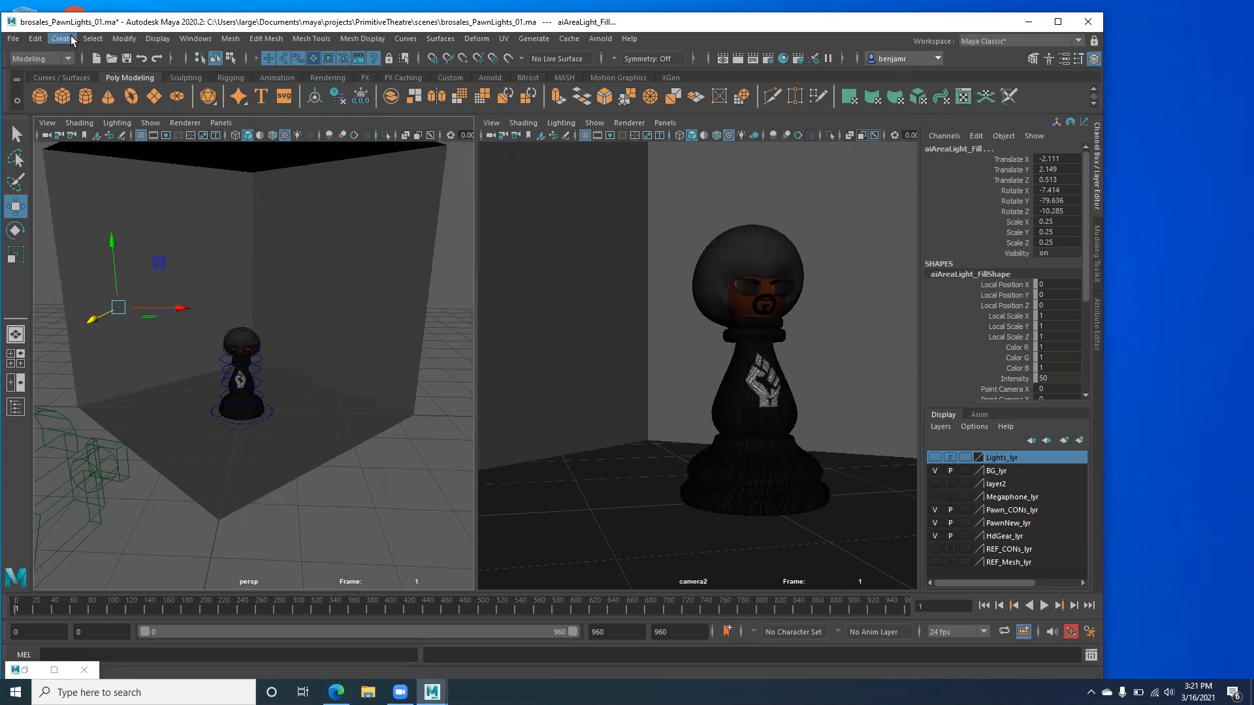
pyautogui.click(64, 38)
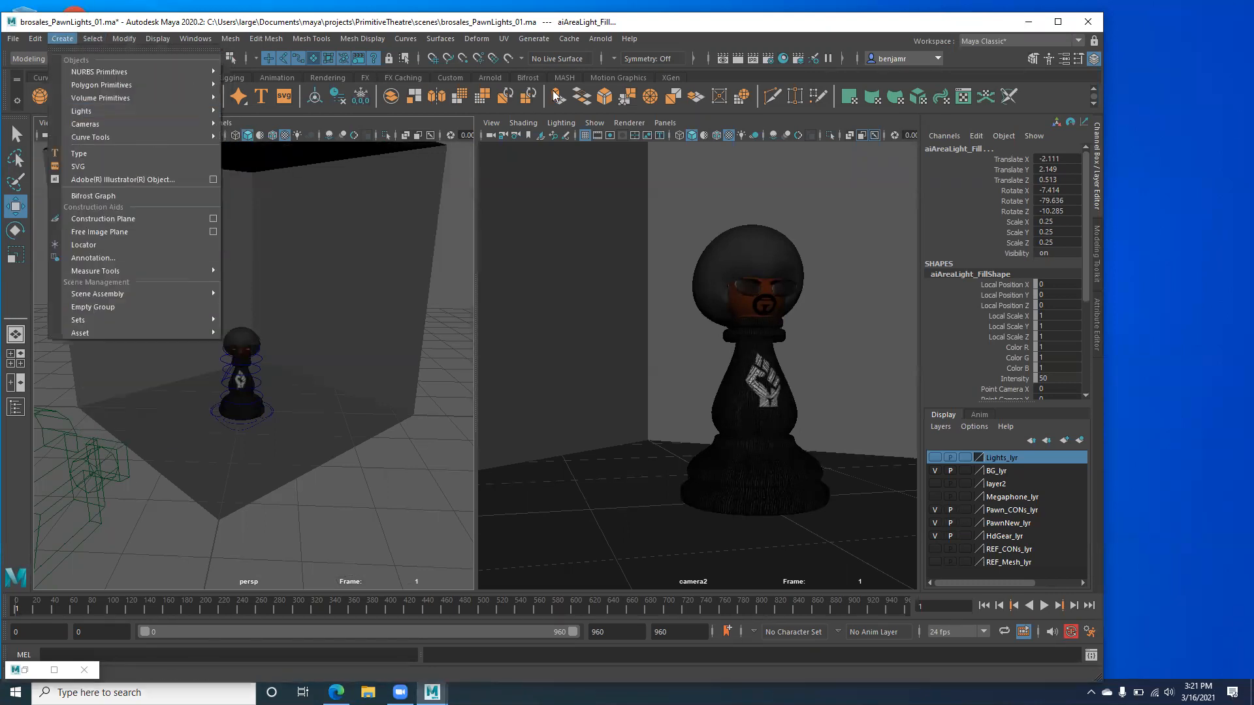
pyautogui.click(600, 38)
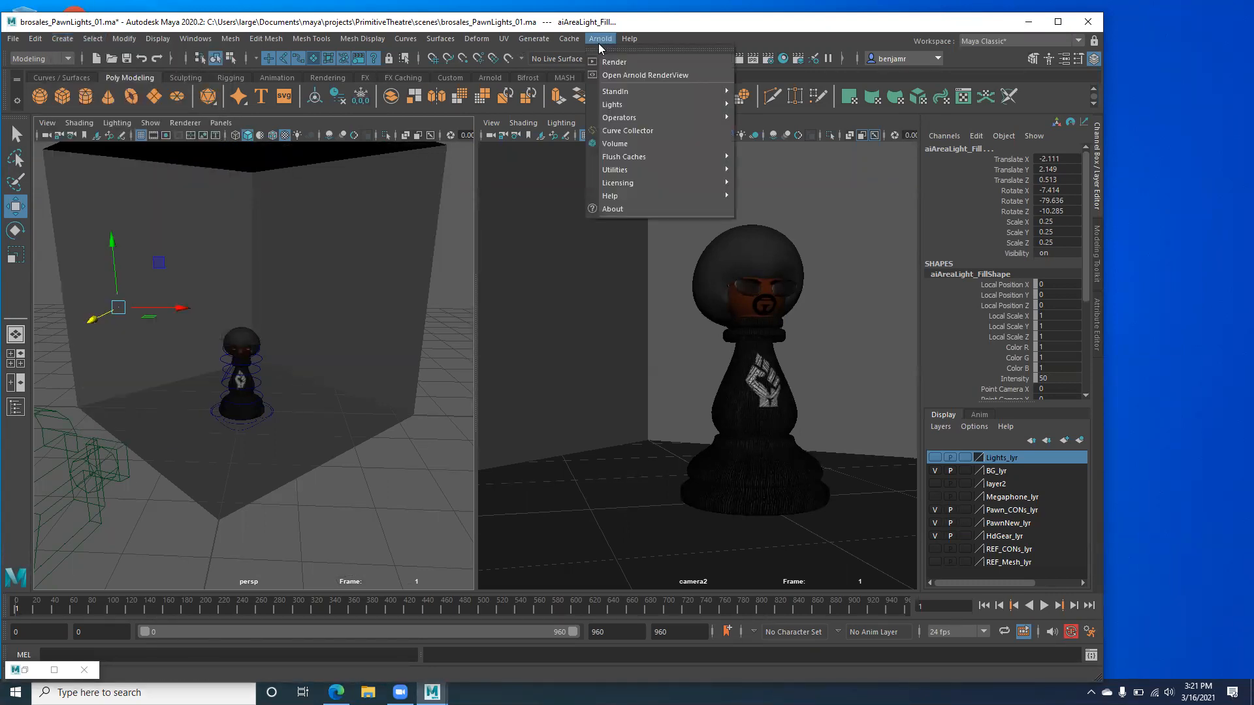
pyautogui.moveTo(631, 104)
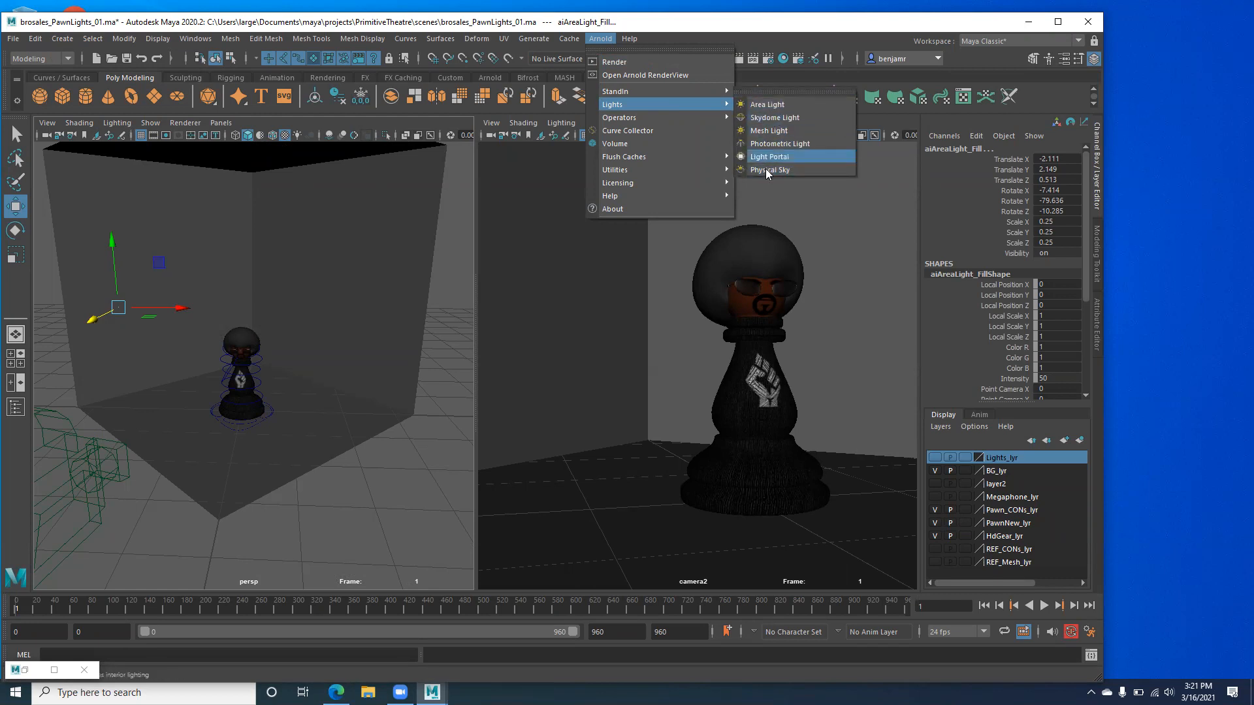
pyautogui.click(761, 110)
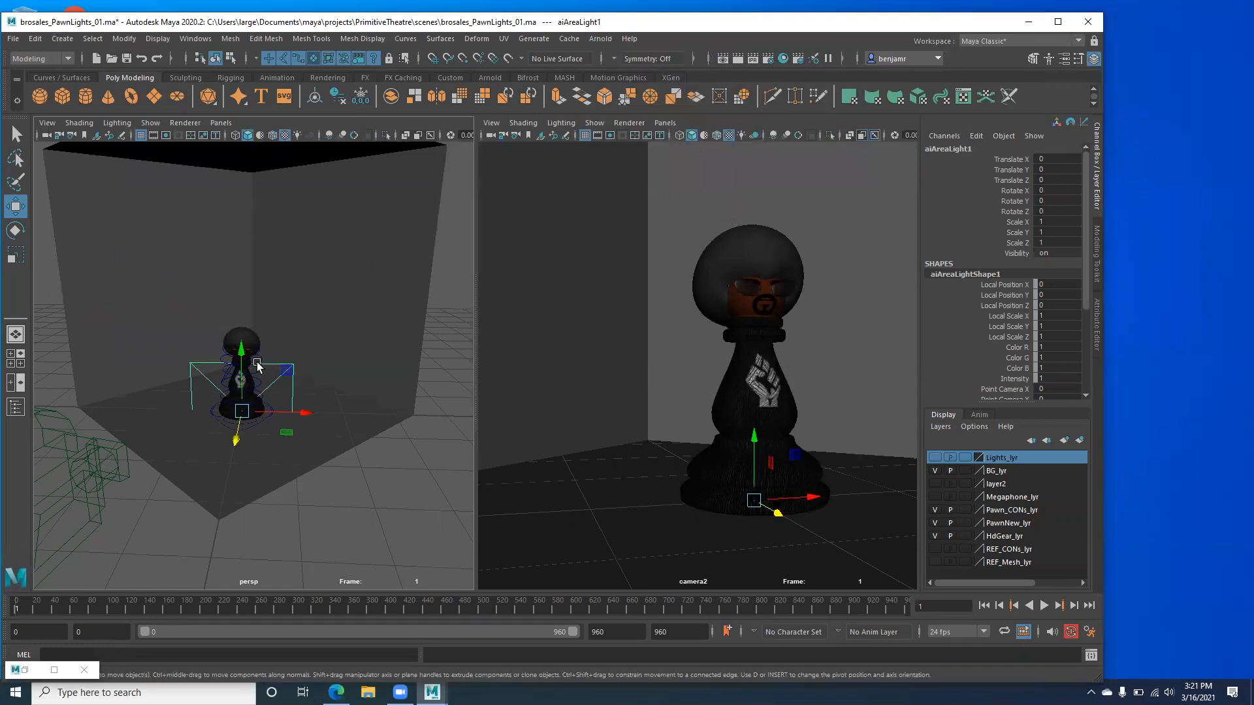
# Move the new area light in front of the pawn to about Z 1.375 and rotate it about 60 degrees around Y.
pyautogui.keyDown('alt'); pyautogui.moveTo(157, 413); pyautogui.dragTo(406, 482); pyautogui.keyUp('alt')
pyautogui.keyDown('alt'); pyautogui.moveTo(216, 439); pyautogui.dragTo(132, 446); pyautogui.keyUp('alt')
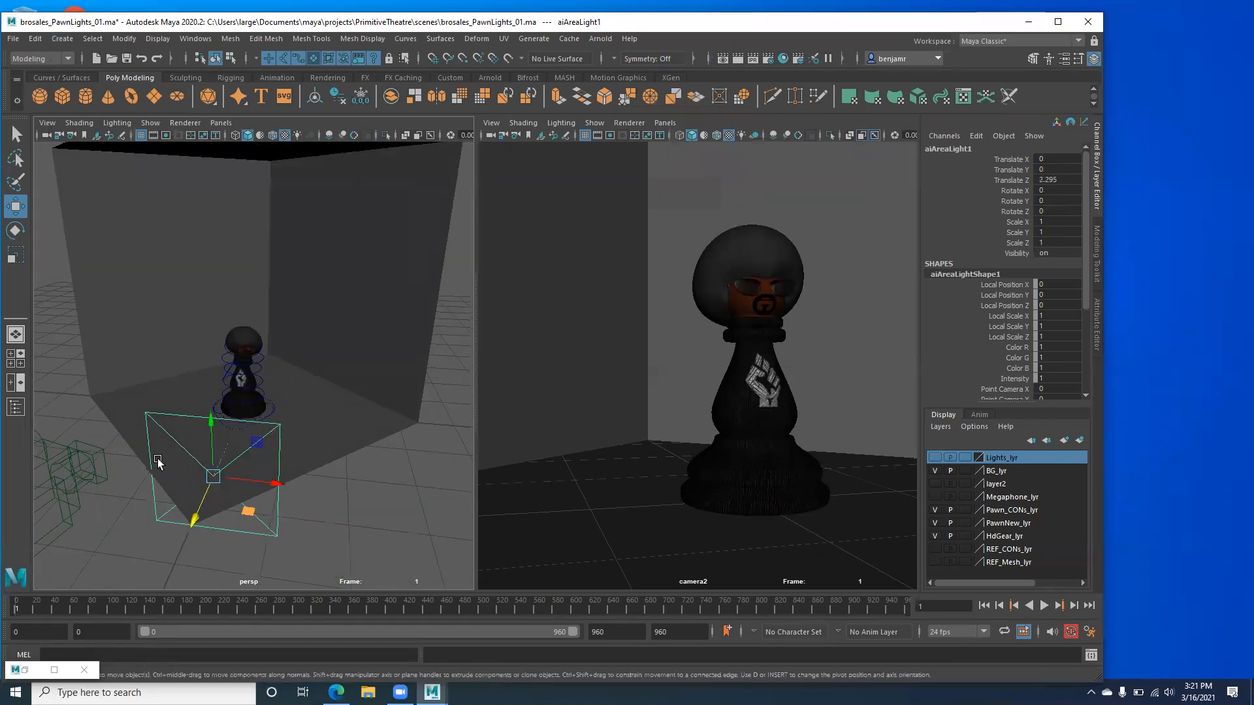
pyautogui.keyDown('alt'); pyautogui.moveTo(169, 454); pyautogui.dragTo(197, 337, button='middle'); pyautogui.keyUp('alt')
pyautogui.keyDown('alt'); pyautogui.moveTo(196, 337); pyautogui.dragTo(194, 370); pyautogui.keyUp('alt')
pyautogui.moveTo(205, 455); pyautogui.dragTo(216, 410)
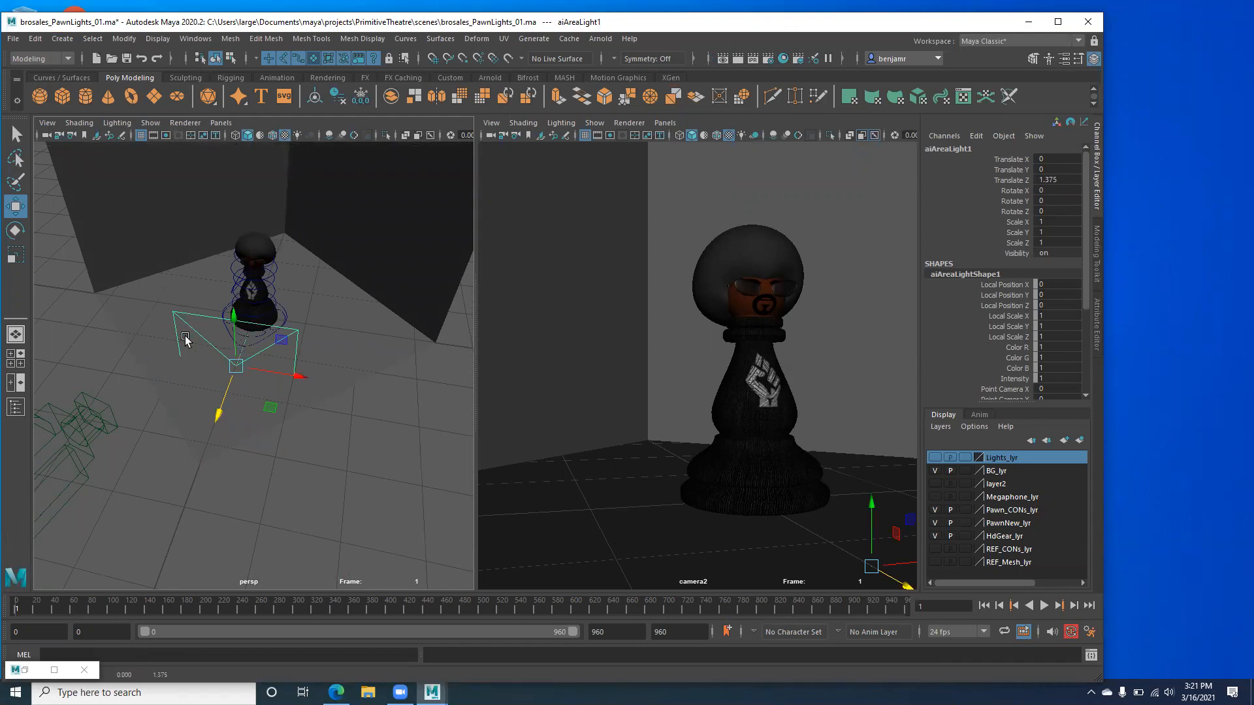
pyautogui.press('e')
pyautogui.moveTo(204, 408); pyautogui.dragTo(260, 422)
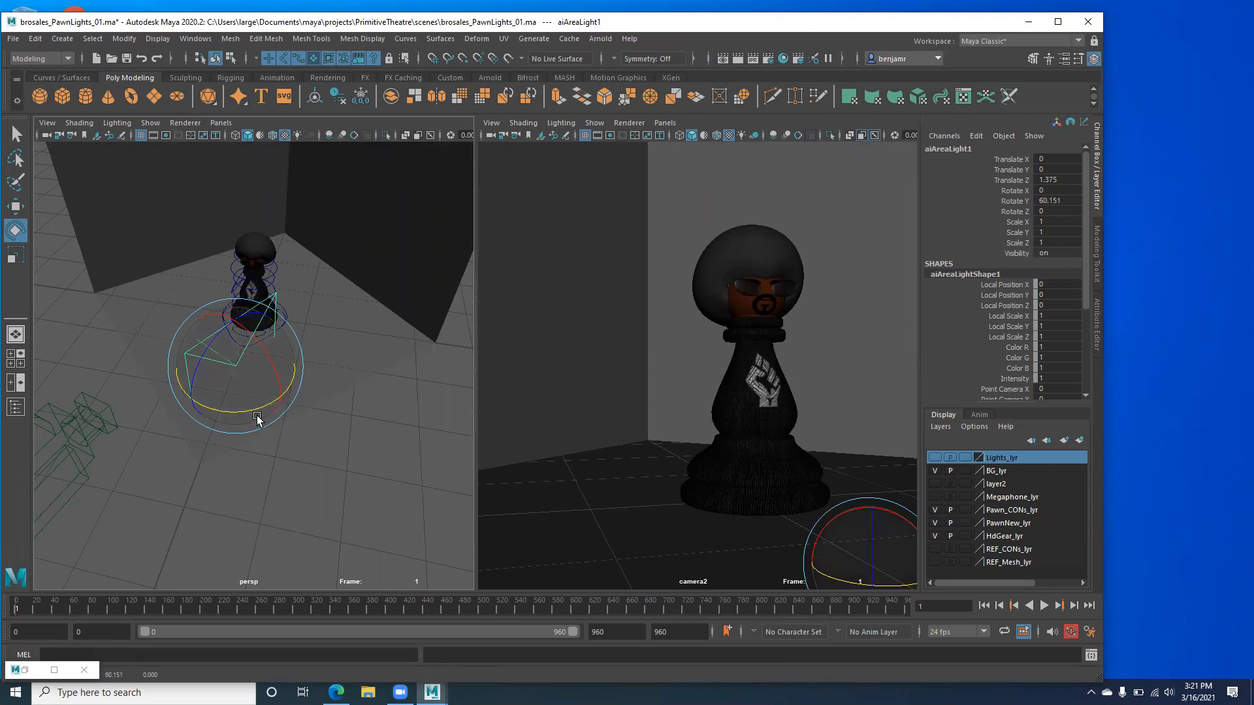
# Raise the area light and shift it to the pawn's side, at about X 1.08, Y 1.21, Z 1.09.
pyautogui.press('w')
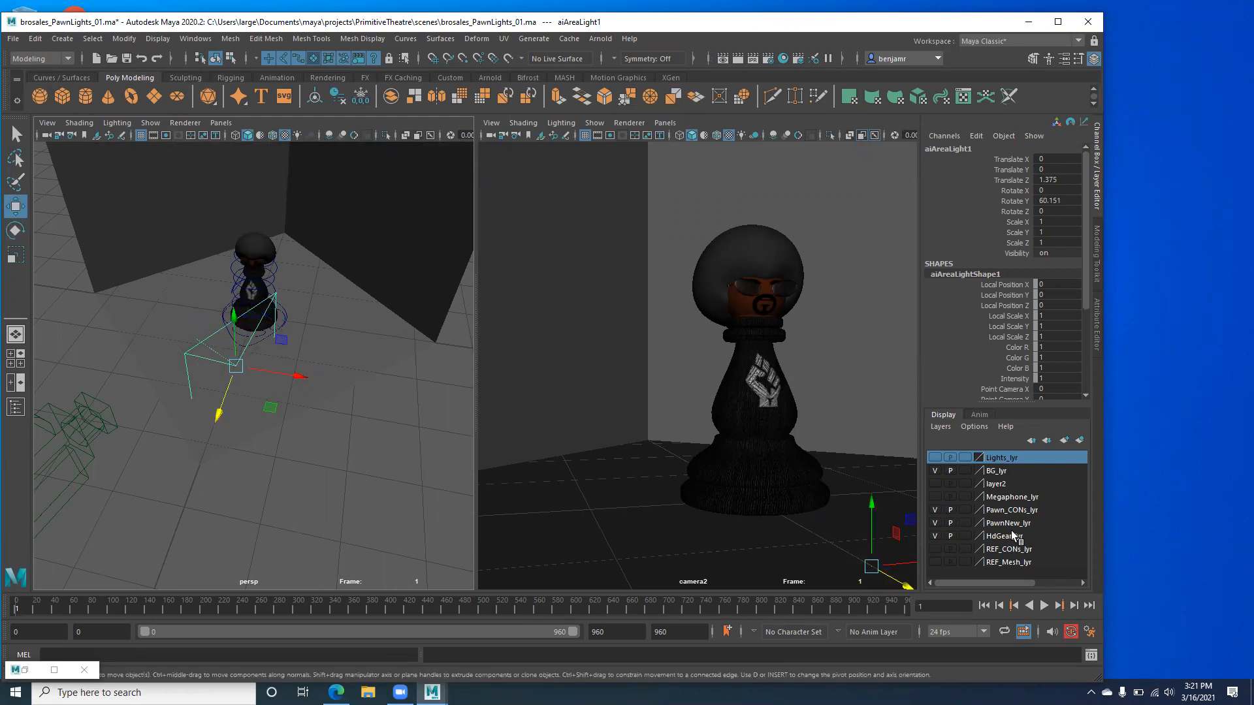
pyautogui.moveTo(299, 376); pyautogui.dragTo(364, 390)
pyautogui.moveTo(297, 312); pyautogui.dragTo(303, 257)
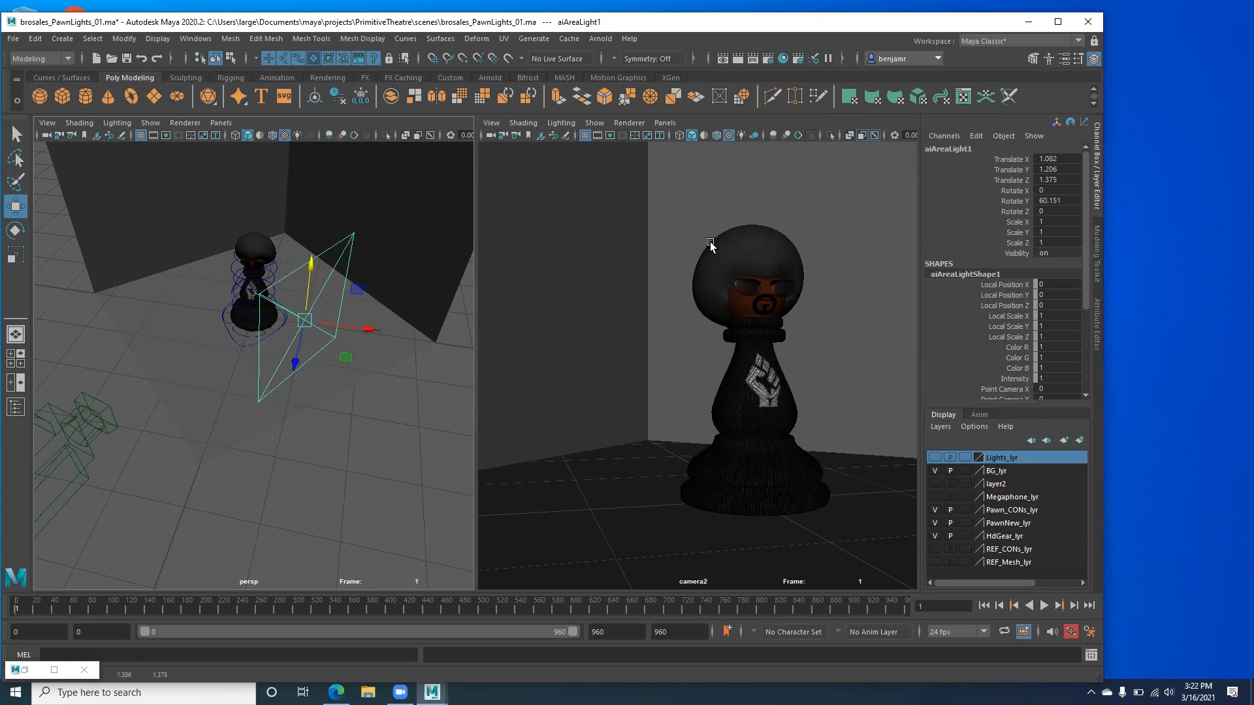
pyautogui.moveTo(292, 366); pyautogui.dragTo(294, 353)
# Refine the area light's position beside the pawn to about X 1.35 and Z 0.97.
pyautogui.keyDown('alt'); pyautogui.moveTo(220, 364); pyautogui.dragTo(179, 333); pyautogui.keyUp('alt')
pyautogui.keyDown('alt'); pyautogui.moveTo(179, 334); pyautogui.dragTo(275, 439, button='right'); pyautogui.keyUp('alt')
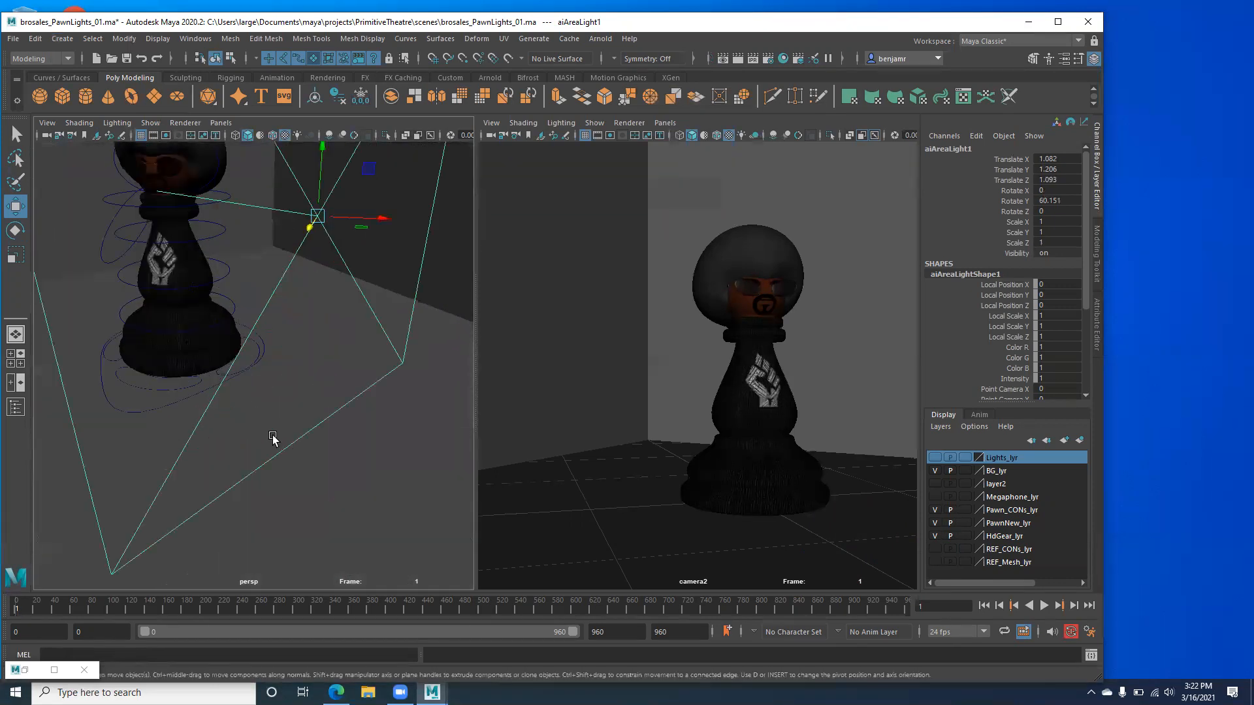
pyautogui.keyDown('alt'); pyautogui.moveTo(275, 440); pyautogui.dragTo(308, 362); pyautogui.keyUp('alt')
pyautogui.keyDown('alt'); pyautogui.moveTo(308, 362); pyautogui.dragTo(214, 359, button='right'); pyautogui.keyUp('alt')
pyautogui.keyDown('alt'); pyautogui.moveTo(214, 359); pyautogui.dragTo(370, 361); pyautogui.keyUp('alt')
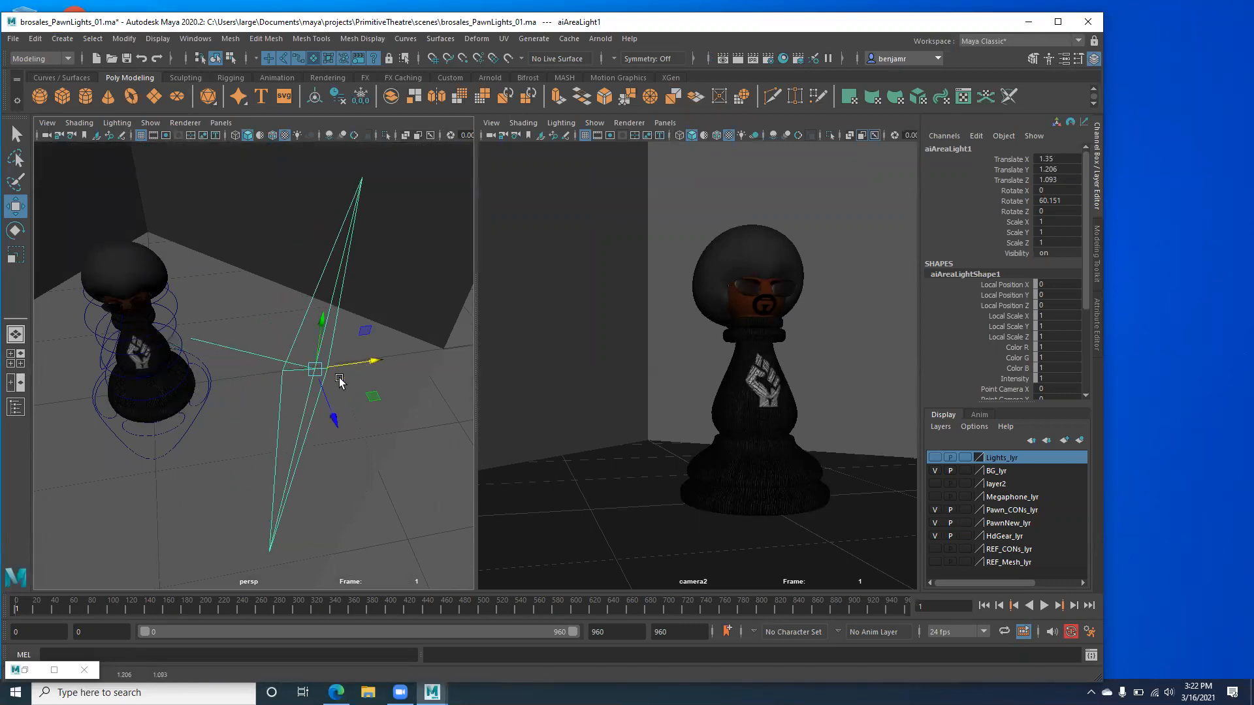
pyautogui.moveTo(344, 426); pyautogui.dragTo(200, 365)
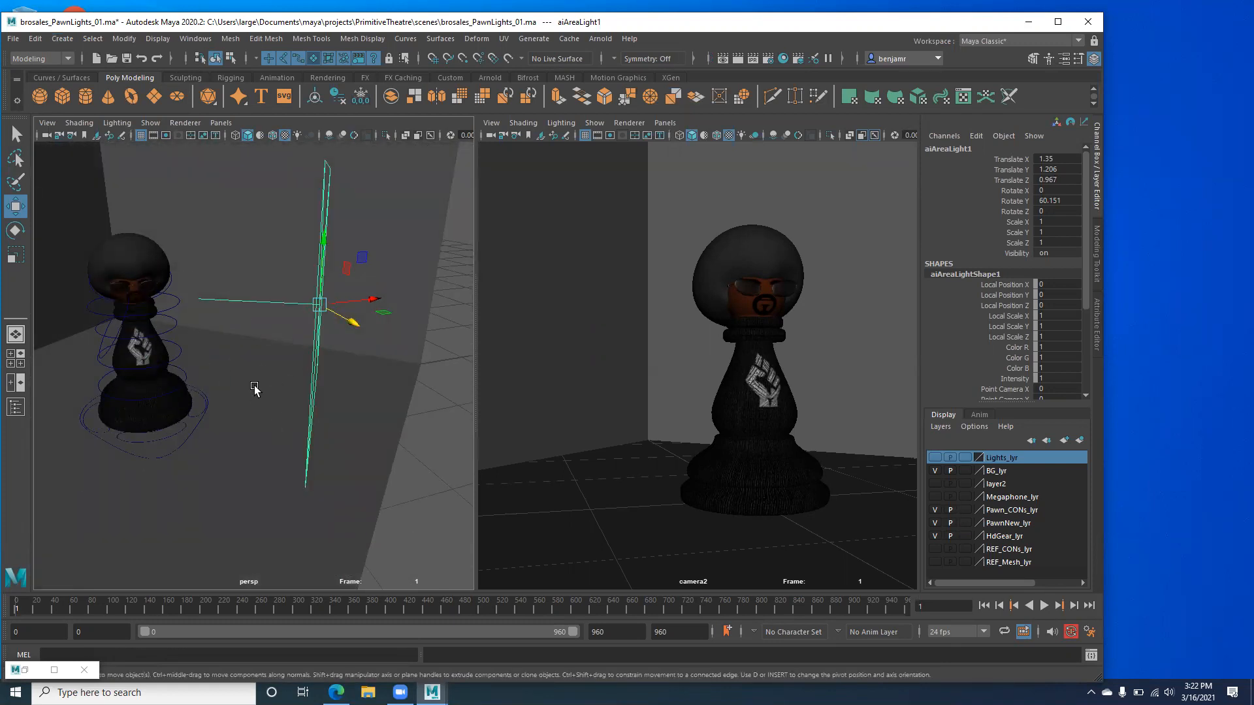
pyautogui.keyDown('alt'); pyautogui.moveTo(224, 386); pyautogui.dragTo(193, 391); pyautogui.keyUp('alt')
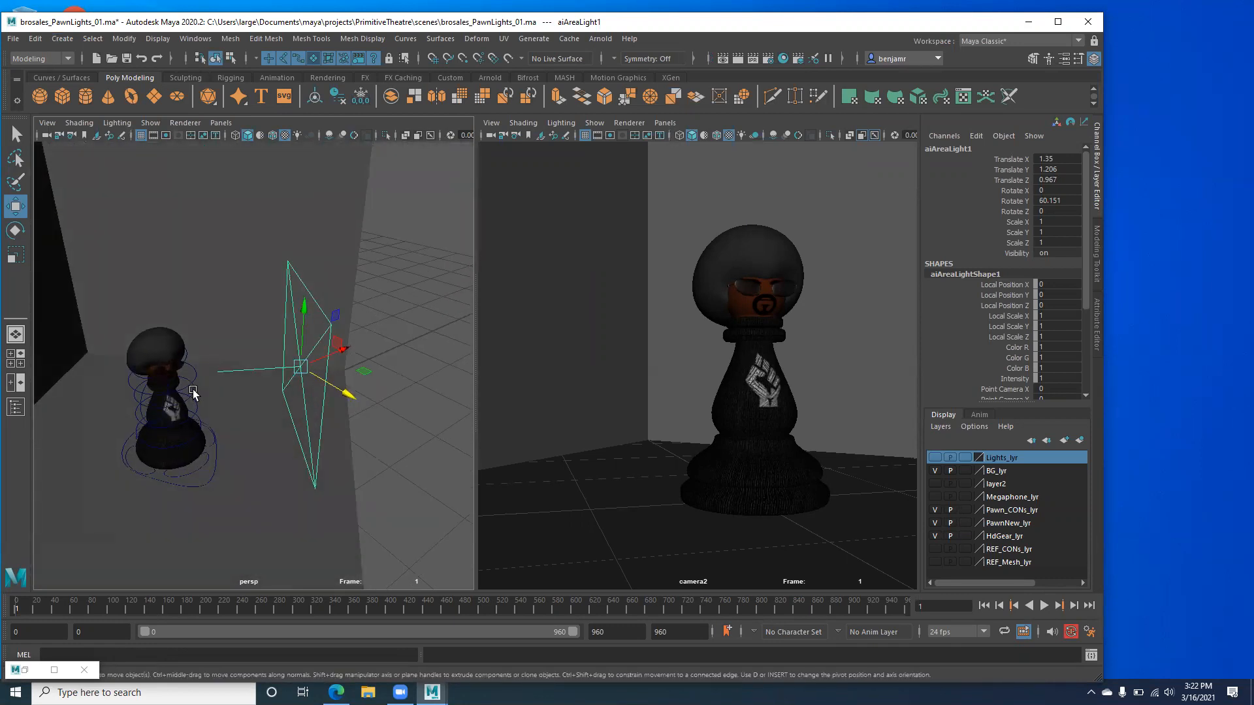
pyautogui.keyDown('alt'); pyautogui.moveTo(215, 385); pyautogui.dragTo(191, 380); pyautogui.keyUp('alt')
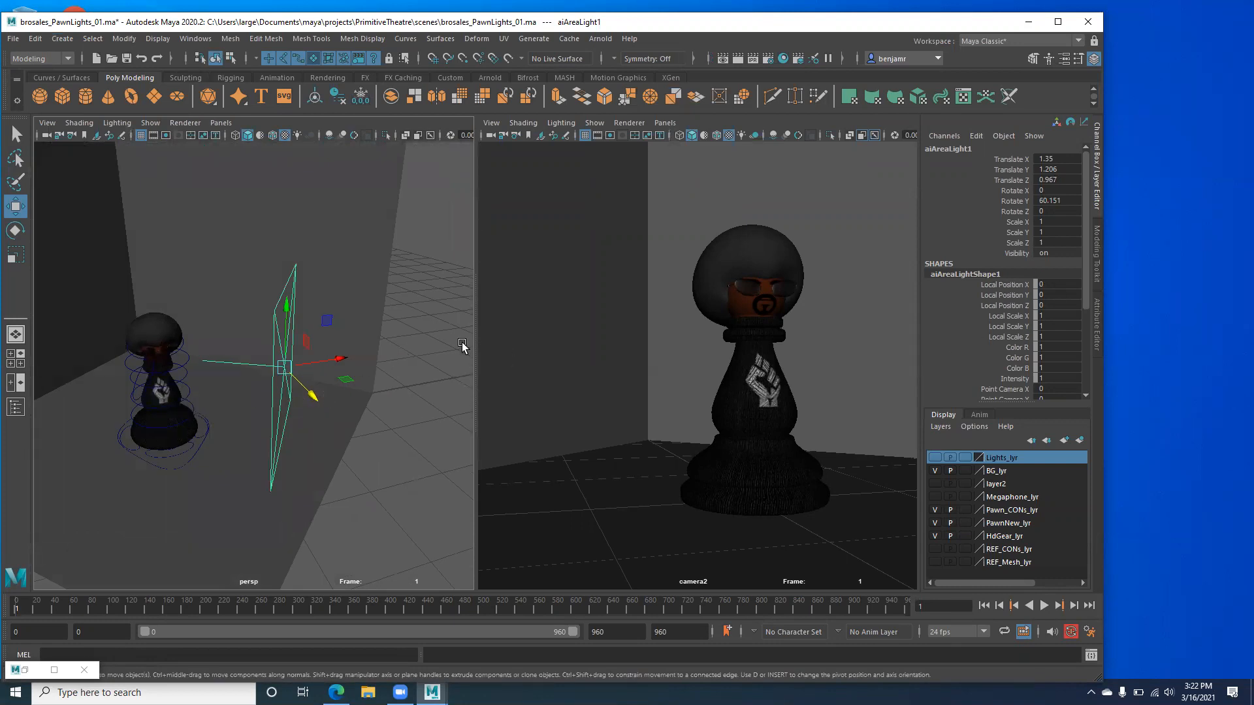
# Rename the new area light aiAreaLight_KEY.
pyautogui.moveTo(476, 350); pyautogui.dragTo(436, 351)
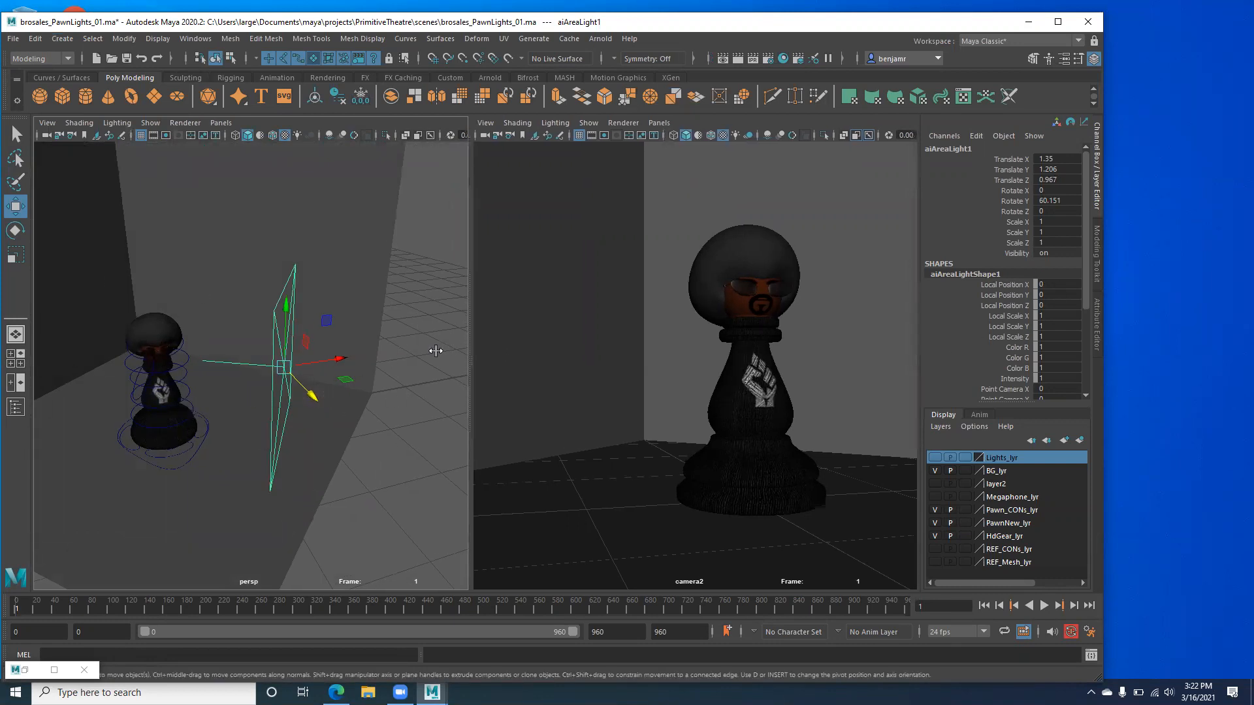
pyautogui.click(1098, 317)
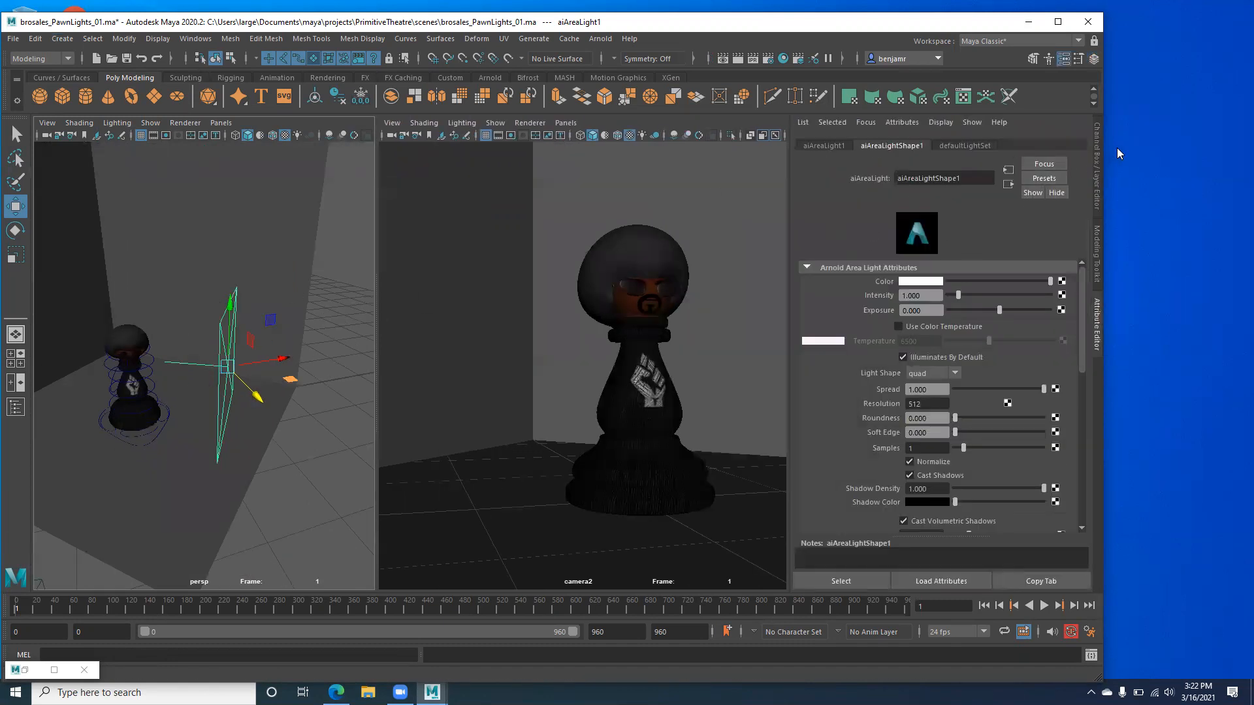
pyautogui.click(1096, 196)
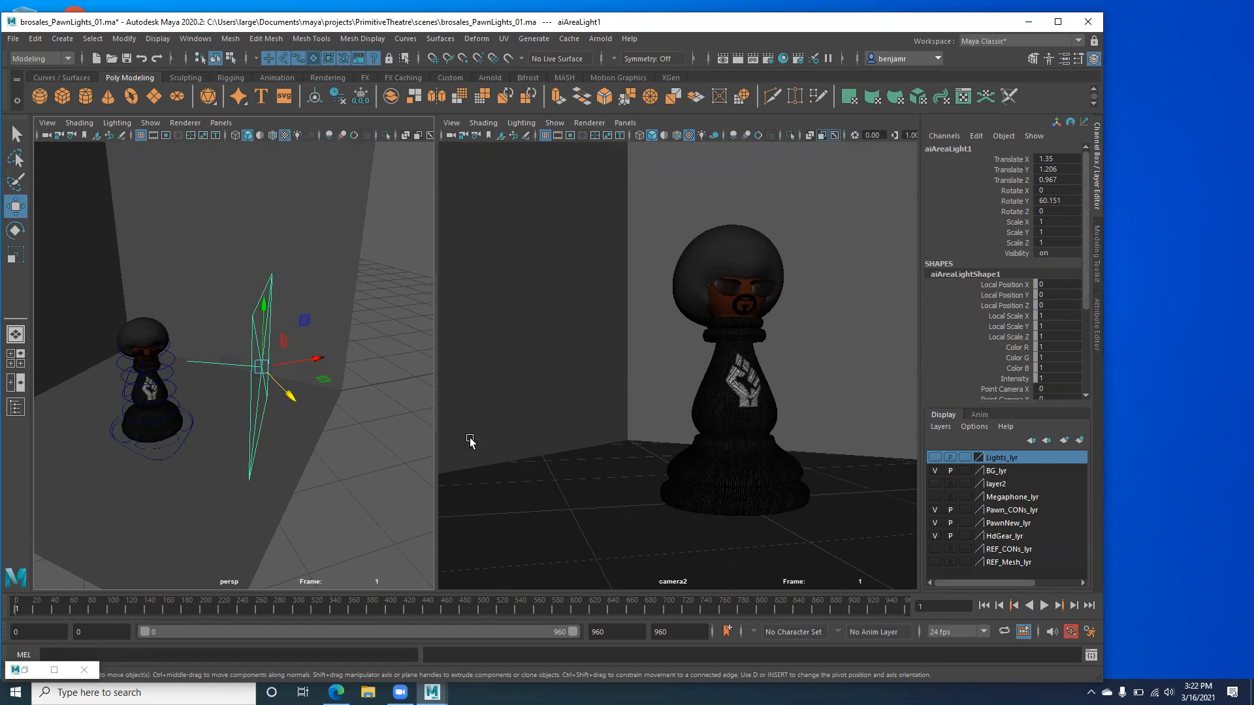
pyautogui.doubleClick(941, 149)
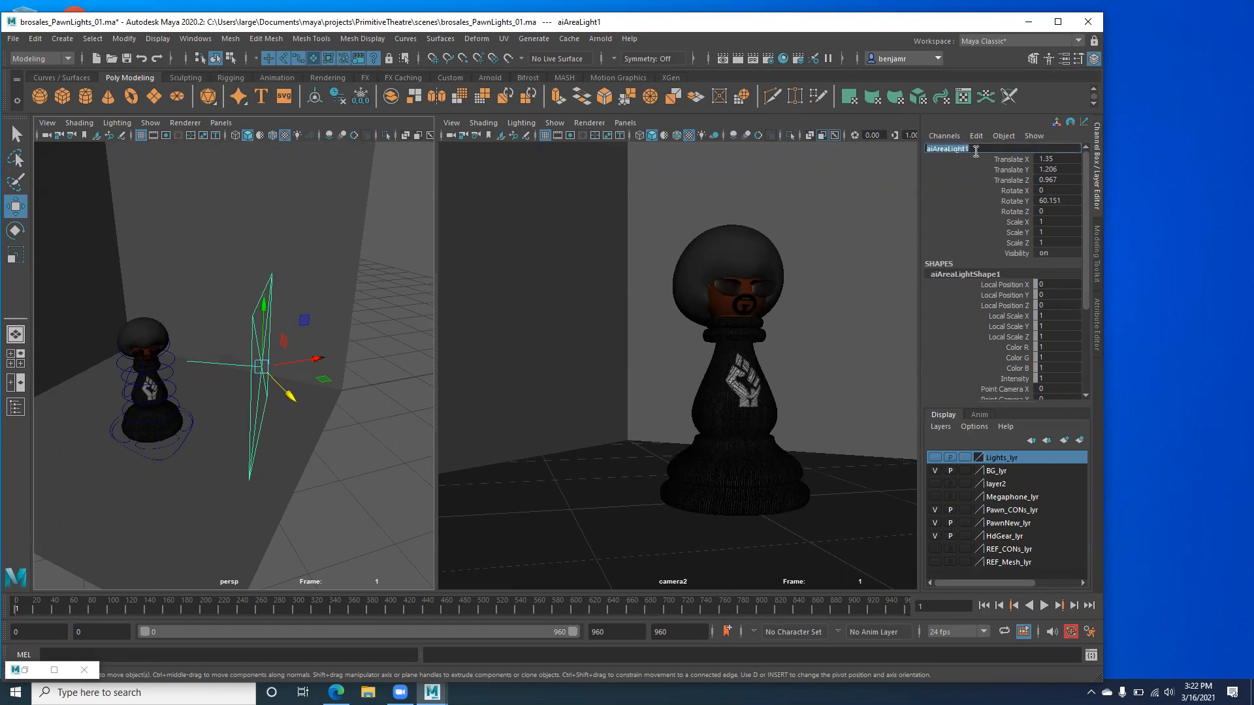
pyautogui.click(976, 152)
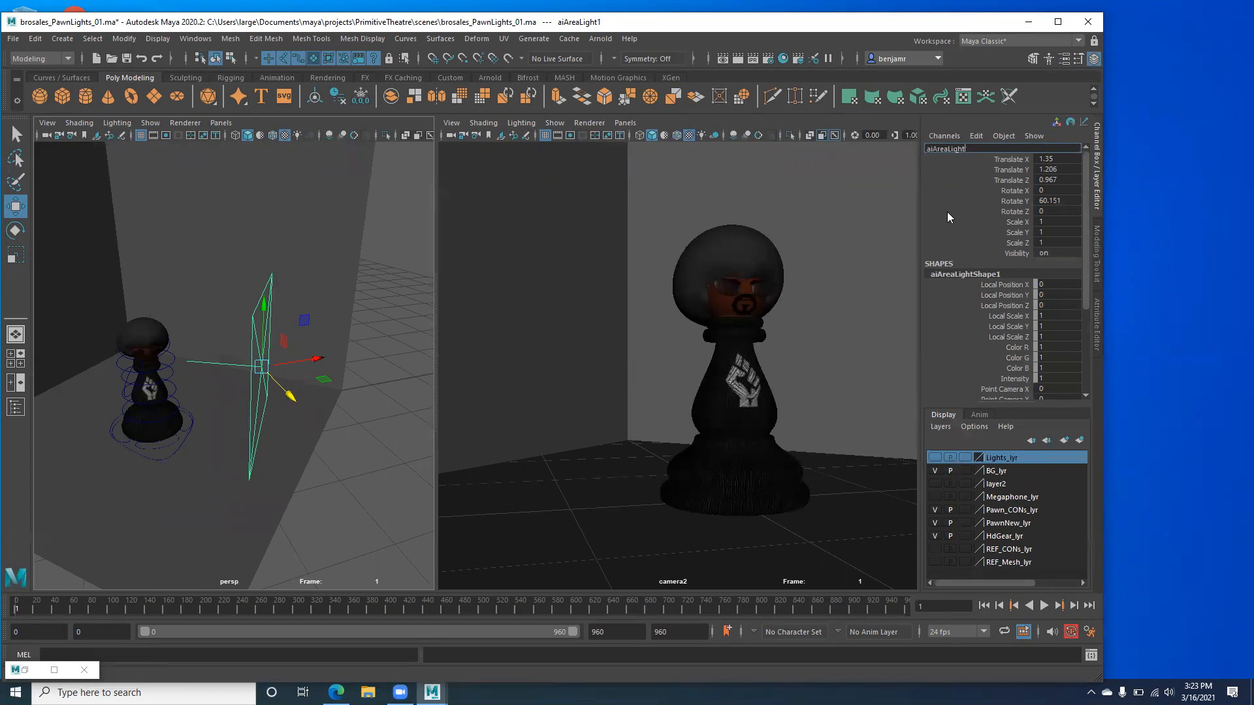
pyautogui.write('_KEY')
pyautogui.press('Return')
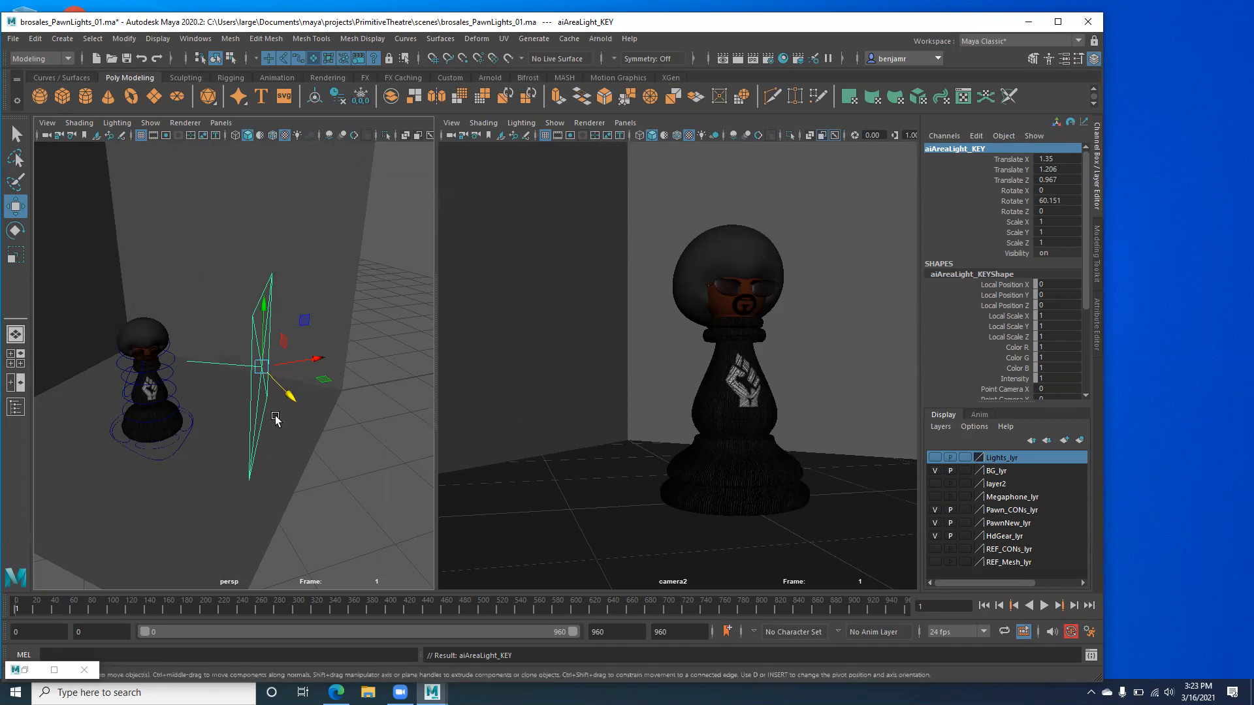
# Close the minimized render window, render the scene again with Arnold and set the render camera to cameraShape2.
pyautogui.click(596, 42)
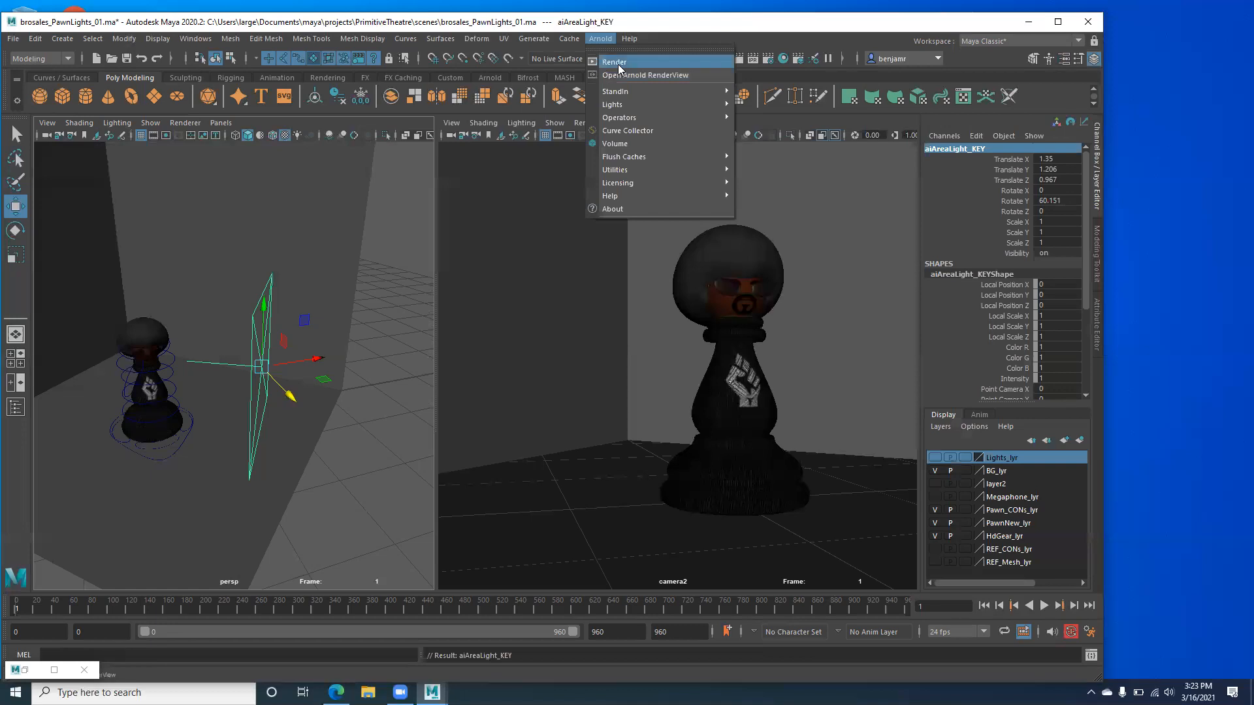
pyautogui.click(618, 64)
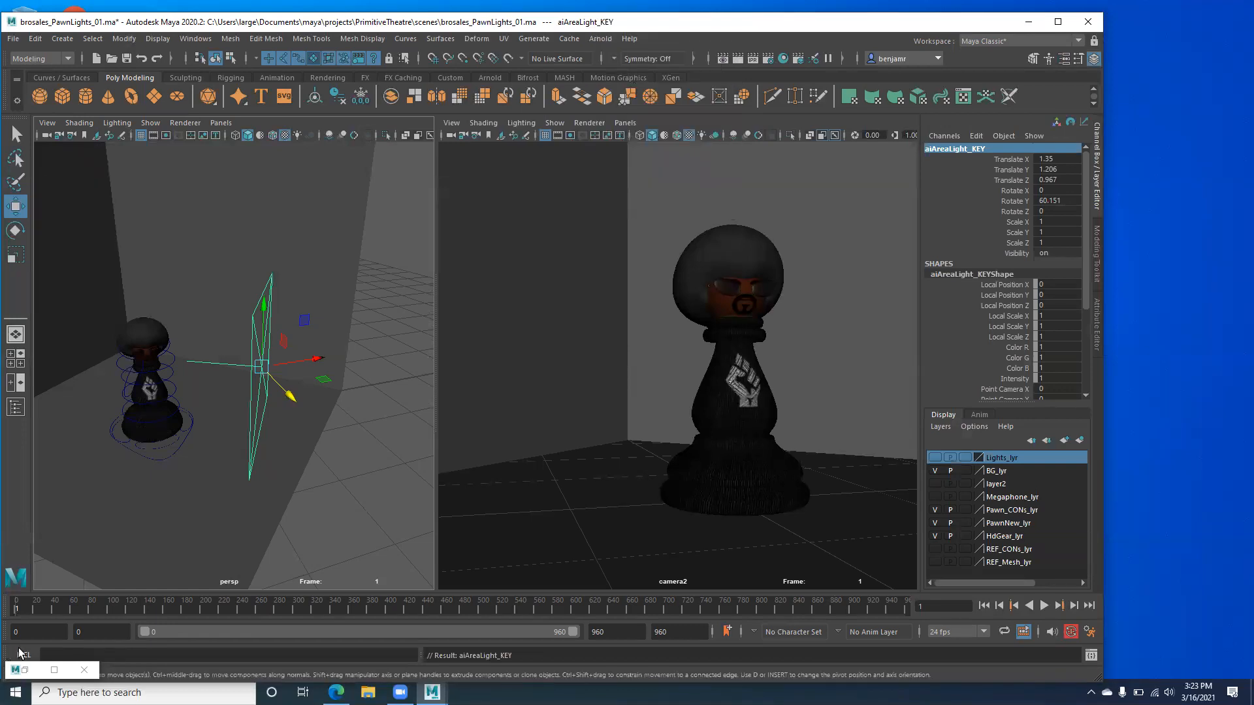
pyautogui.click(84, 670)
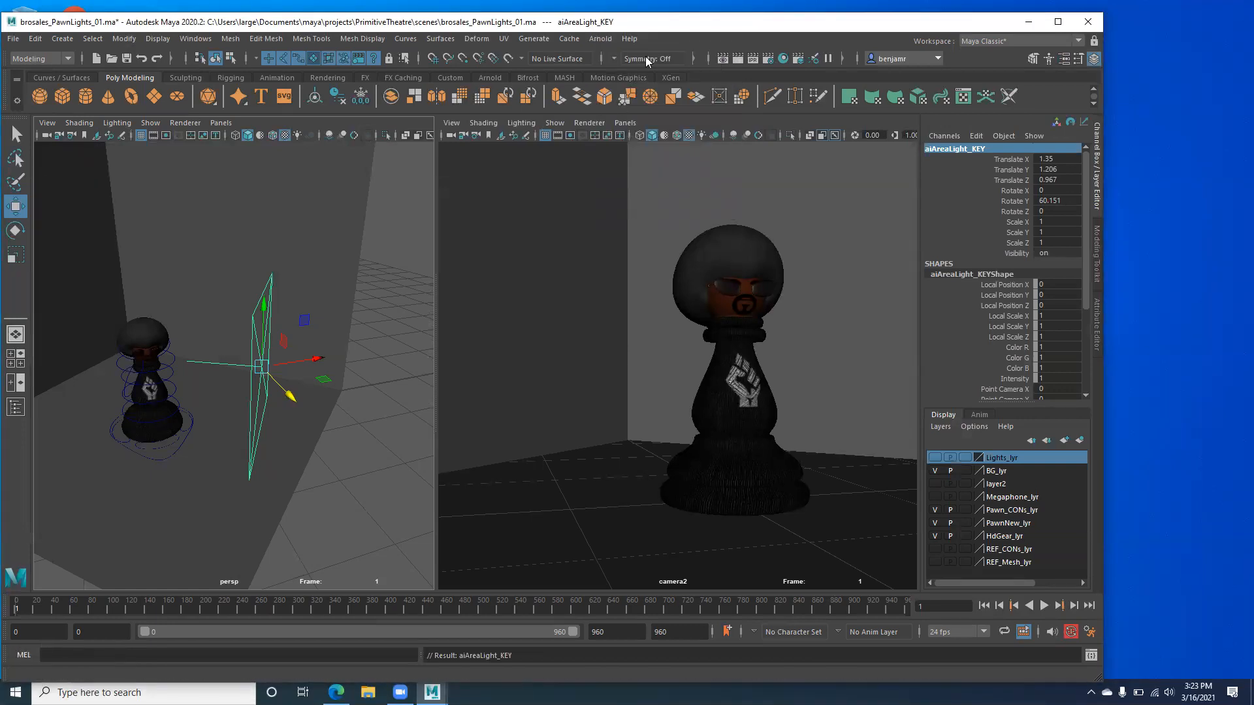
pyautogui.click(600, 38)
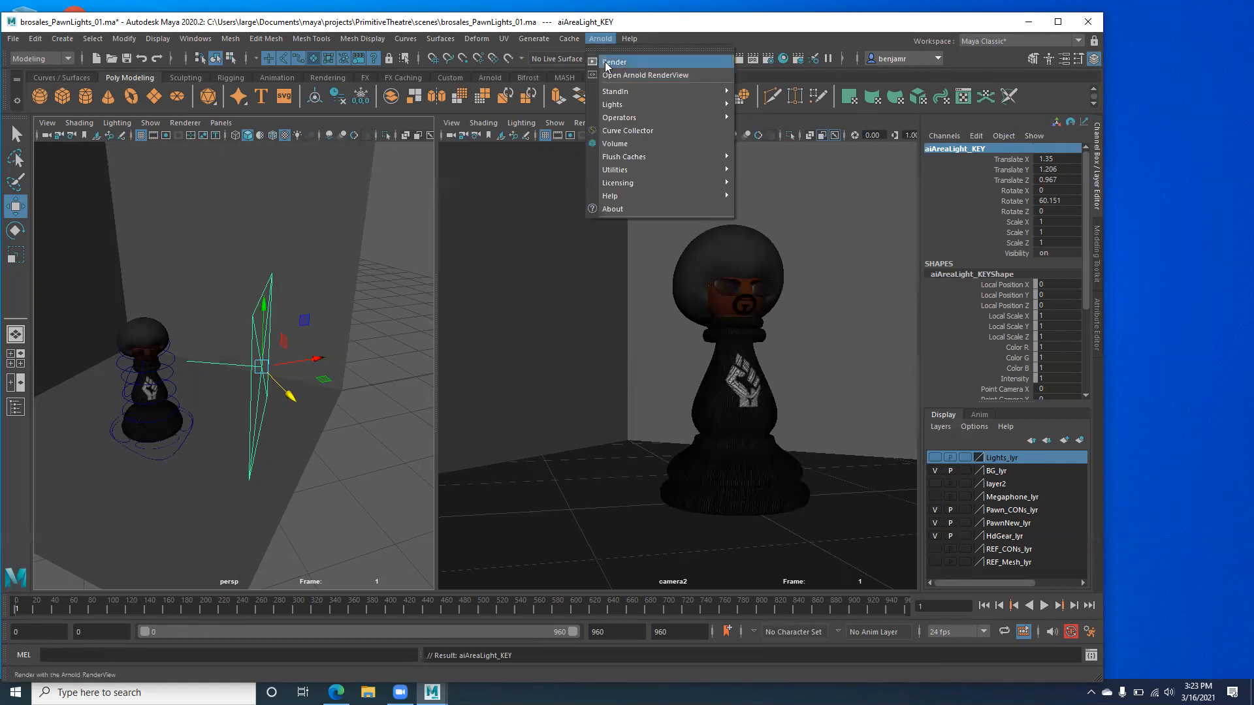
pyautogui.click(615, 62)
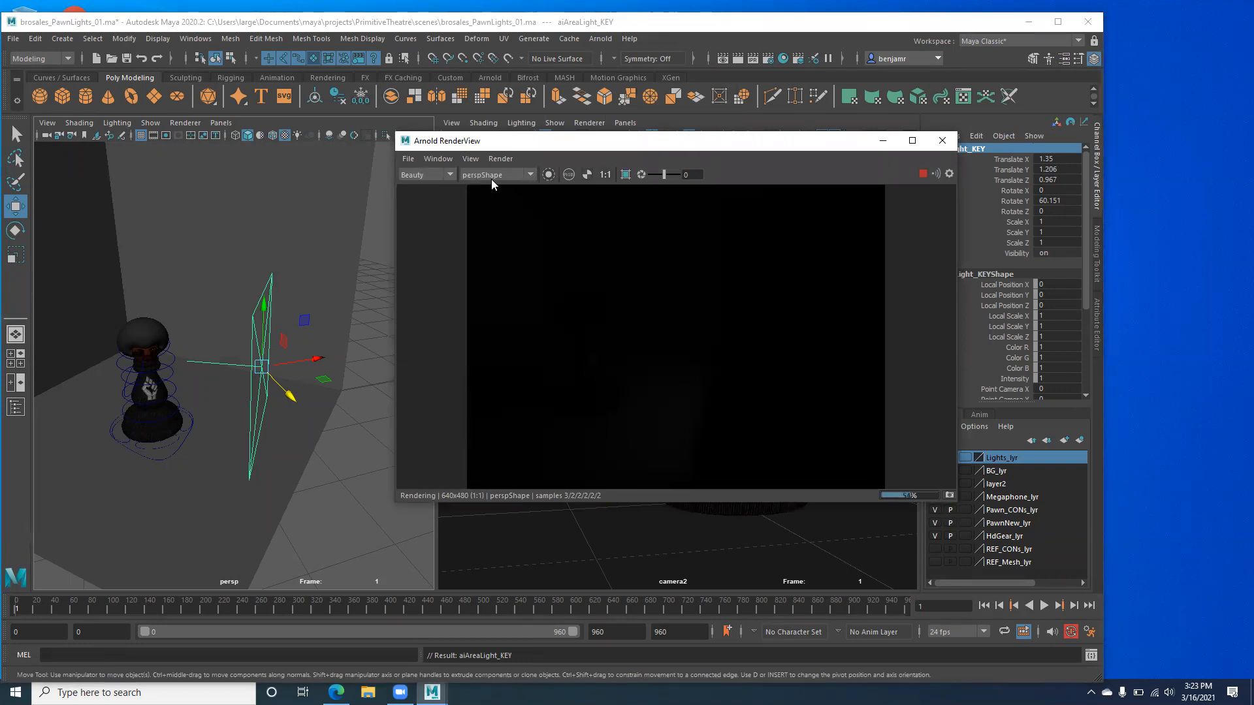
pyautogui.click(531, 175)
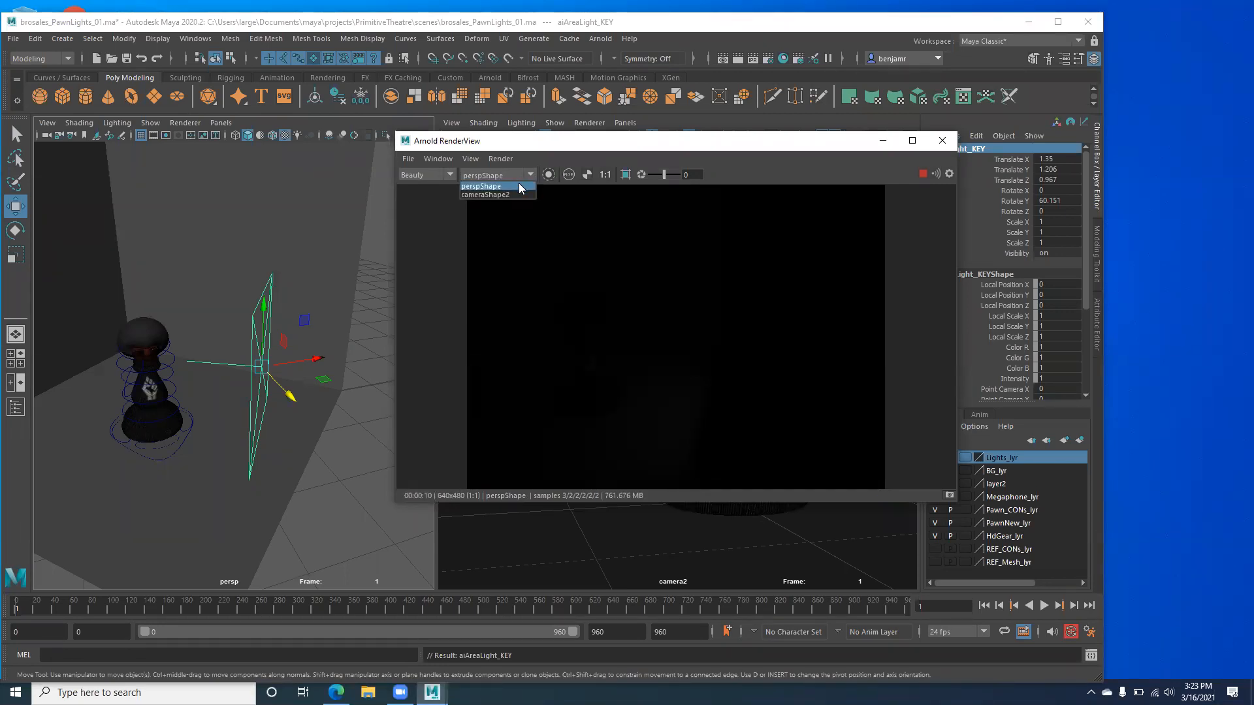
pyautogui.click(481, 196)
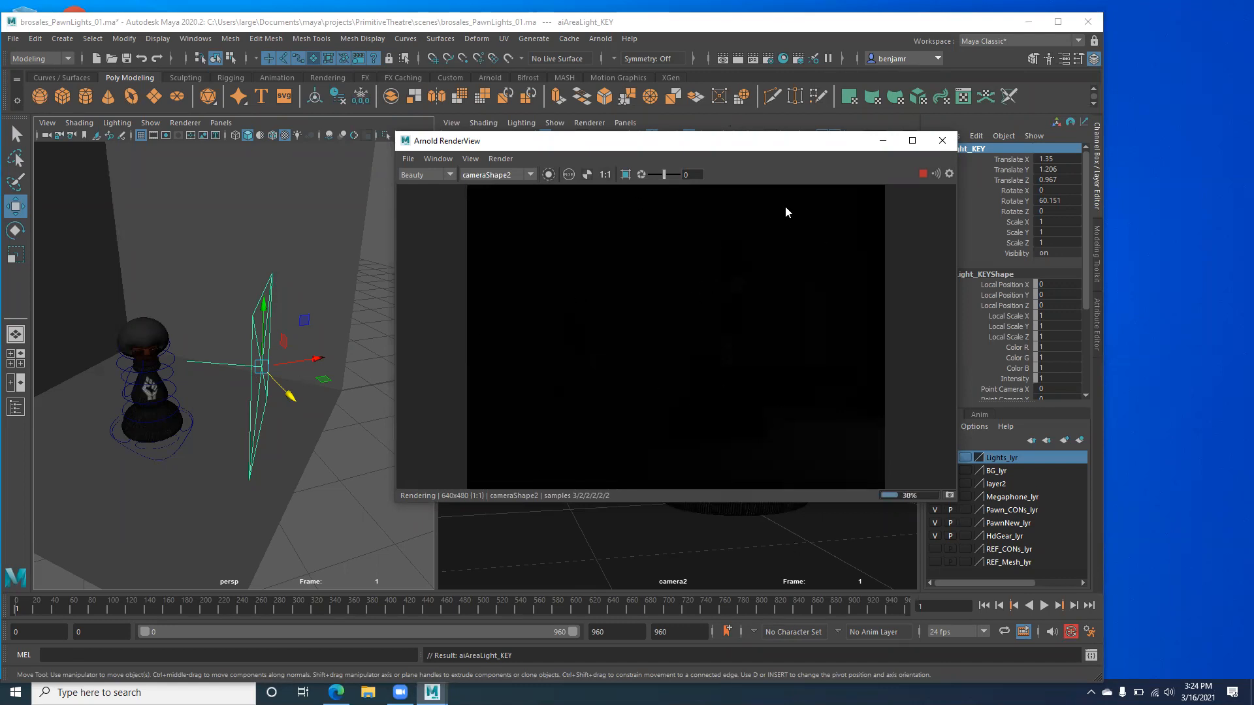
# Display the key light's Arnold attributes and move the render window clear of them and the camera view.
pyautogui.moveTo(792, 150); pyautogui.dragTo(730, 153)
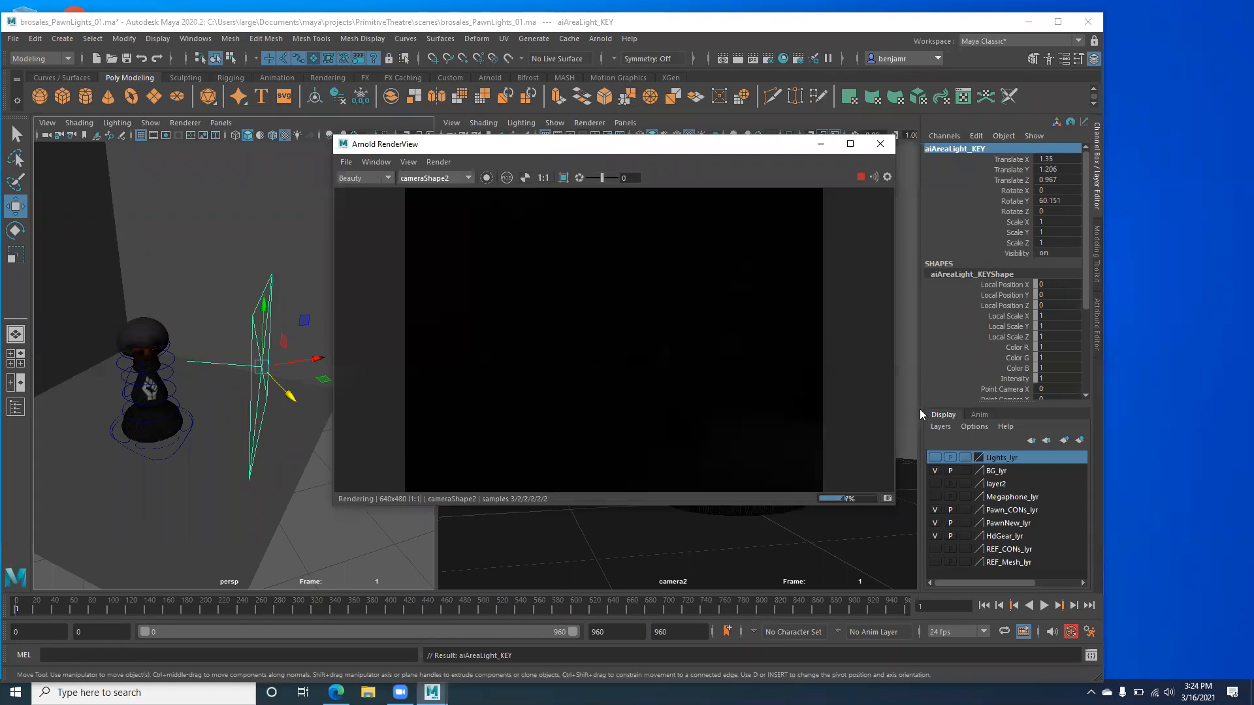
pyautogui.click(1100, 320)
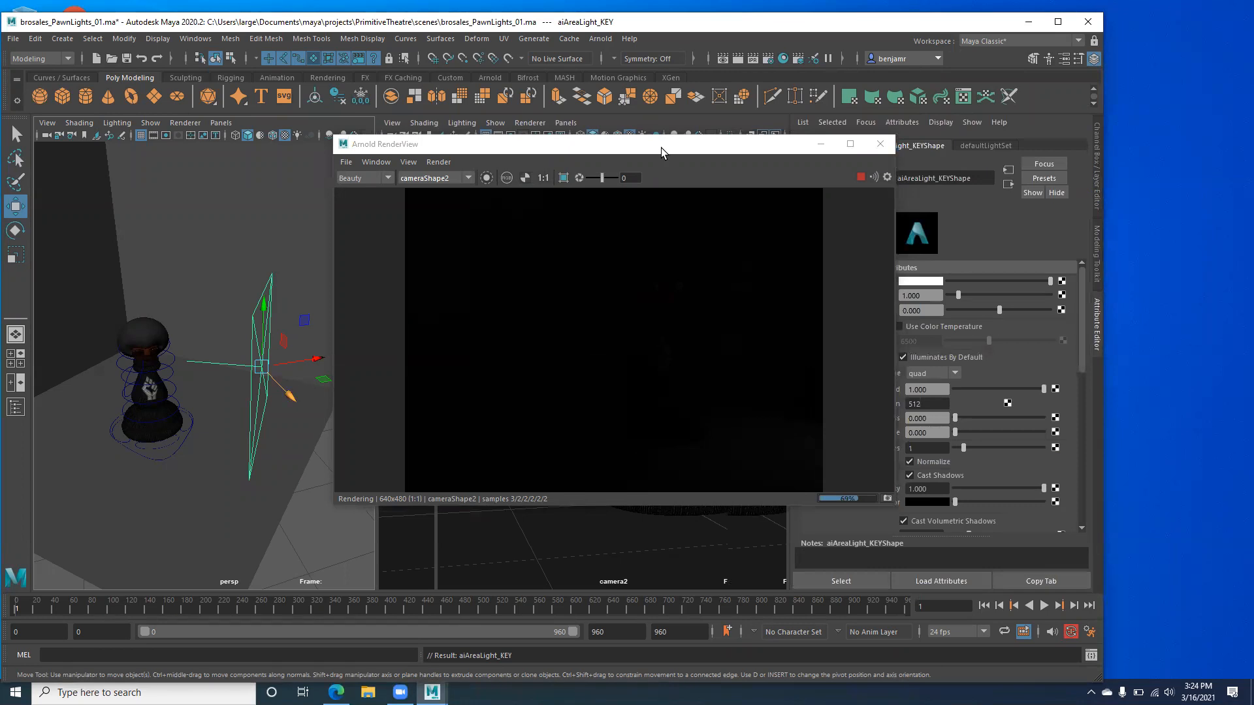
pyautogui.moveTo(661, 148); pyautogui.dragTo(507, 146)
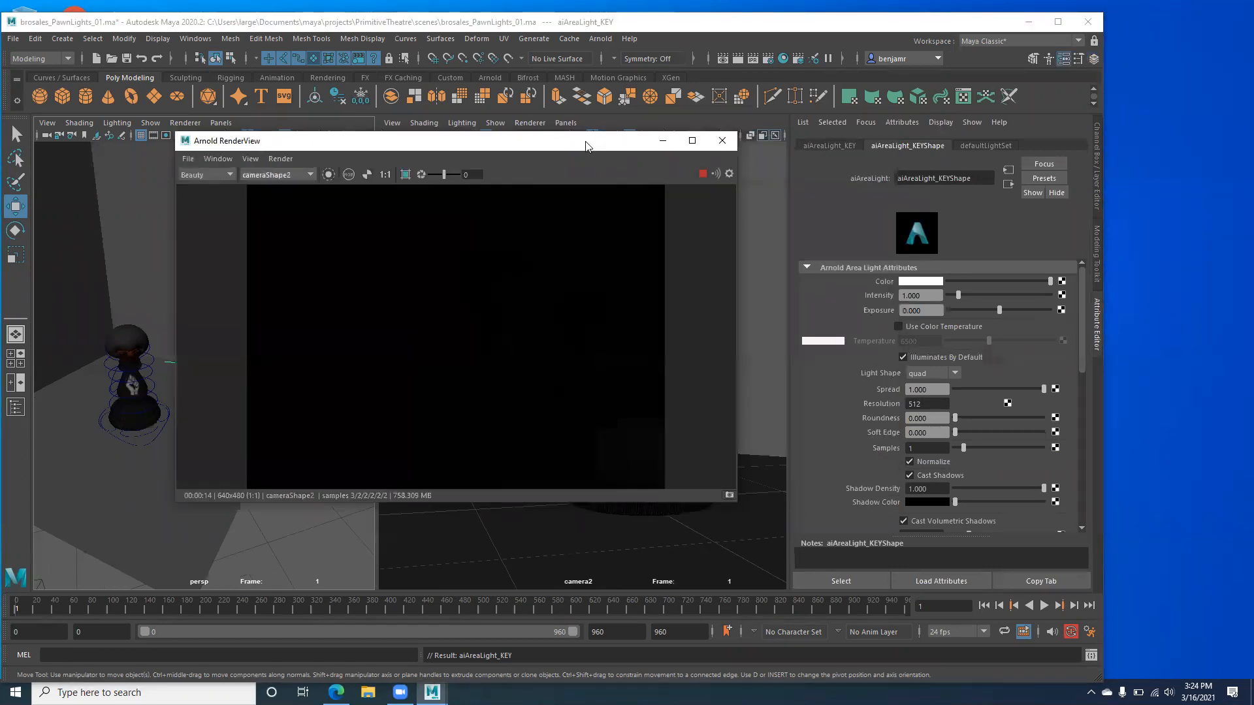
pyautogui.moveTo(587, 141); pyautogui.dragTo(581, 142)
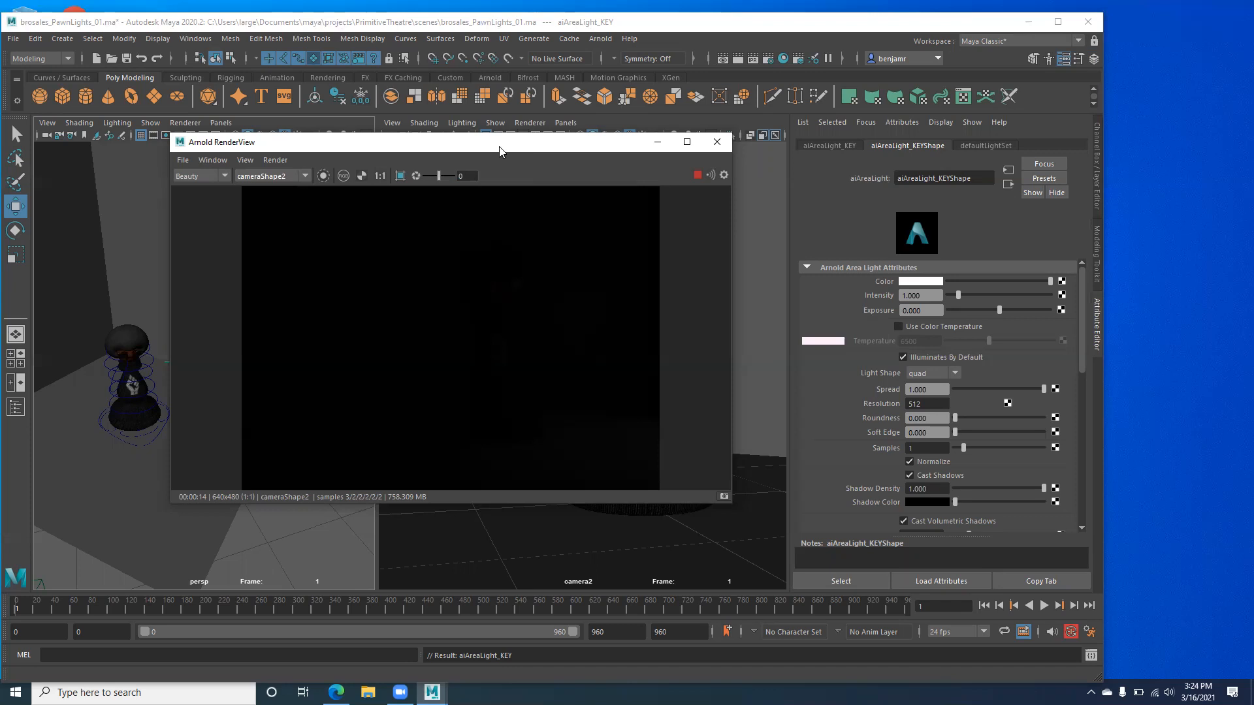
pyautogui.moveTo(499, 147); pyautogui.dragTo(333, 21)
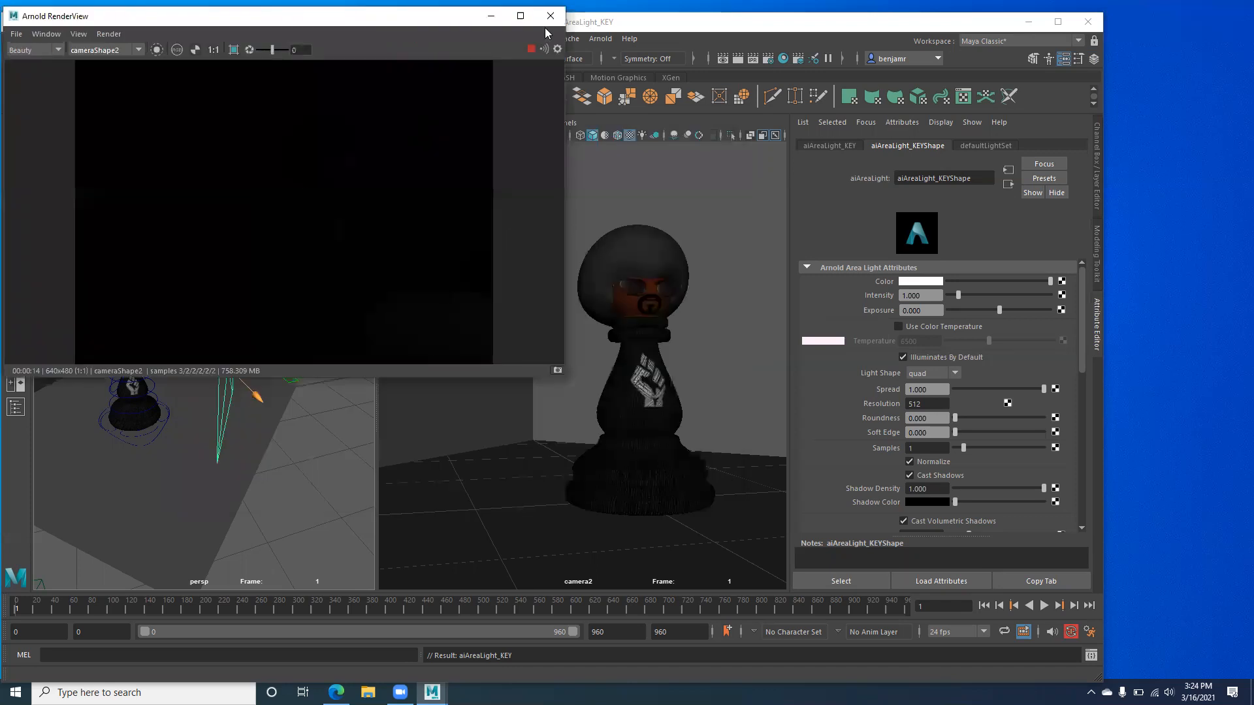
# Set the key light's intensity to 100 and bring back the render window to check the result.
pyautogui.click(491, 16)
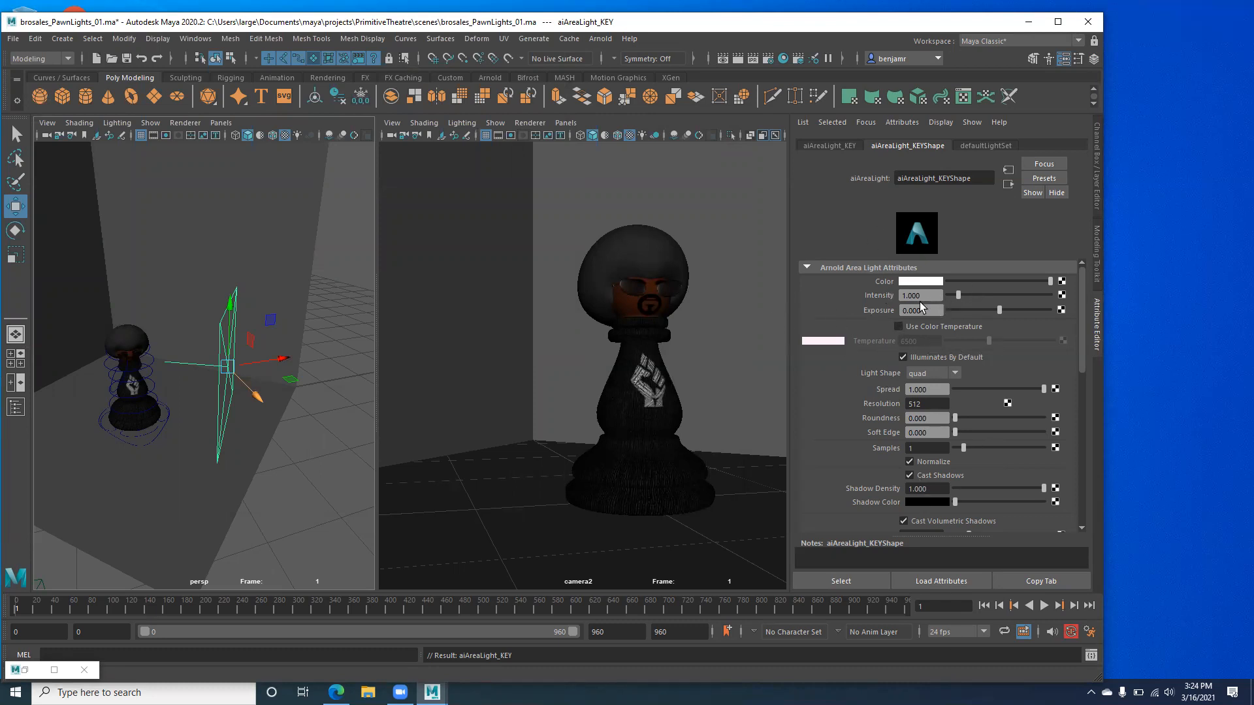
pyautogui.moveTo(925, 295); pyautogui.dragTo(862, 302)
pyautogui.write('100')
pyautogui.press('Return')
pyautogui.click(24, 670)
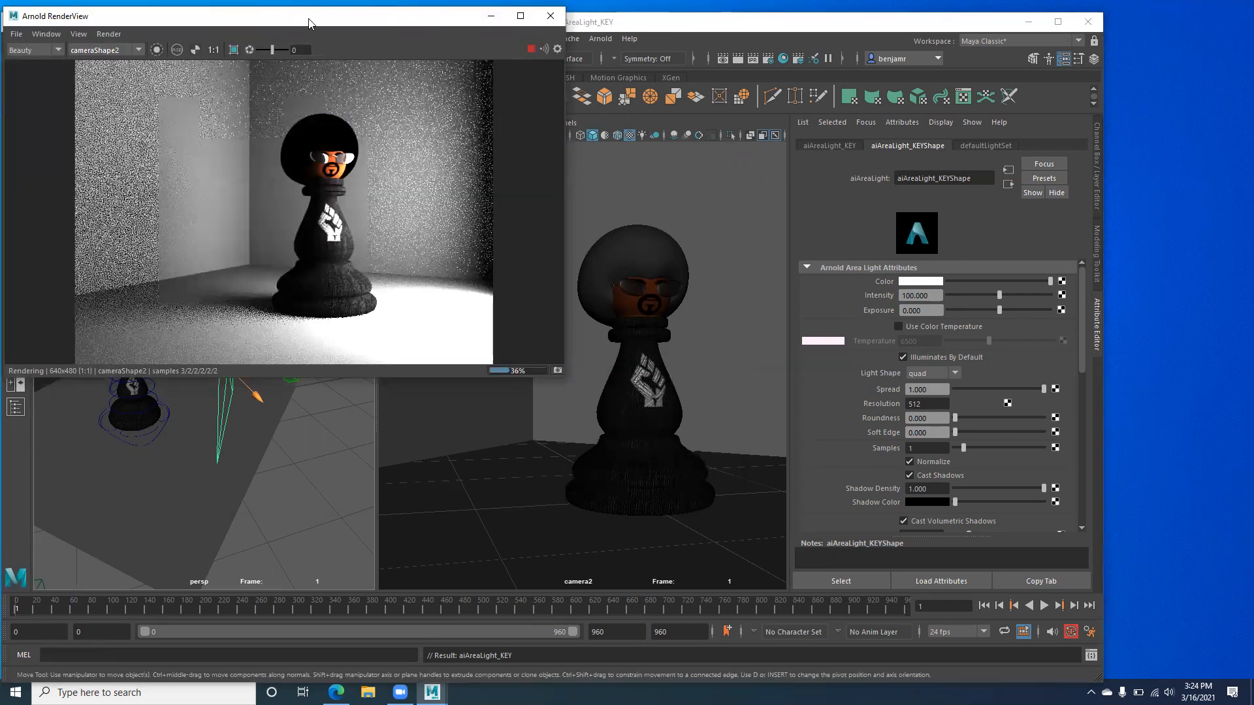
# Tint the key light's color a pale warm yellow with a hue of about 54.5 and saturation of about 0.157.
pyautogui.moveTo(279, 15); pyautogui.dragTo(377, 85)
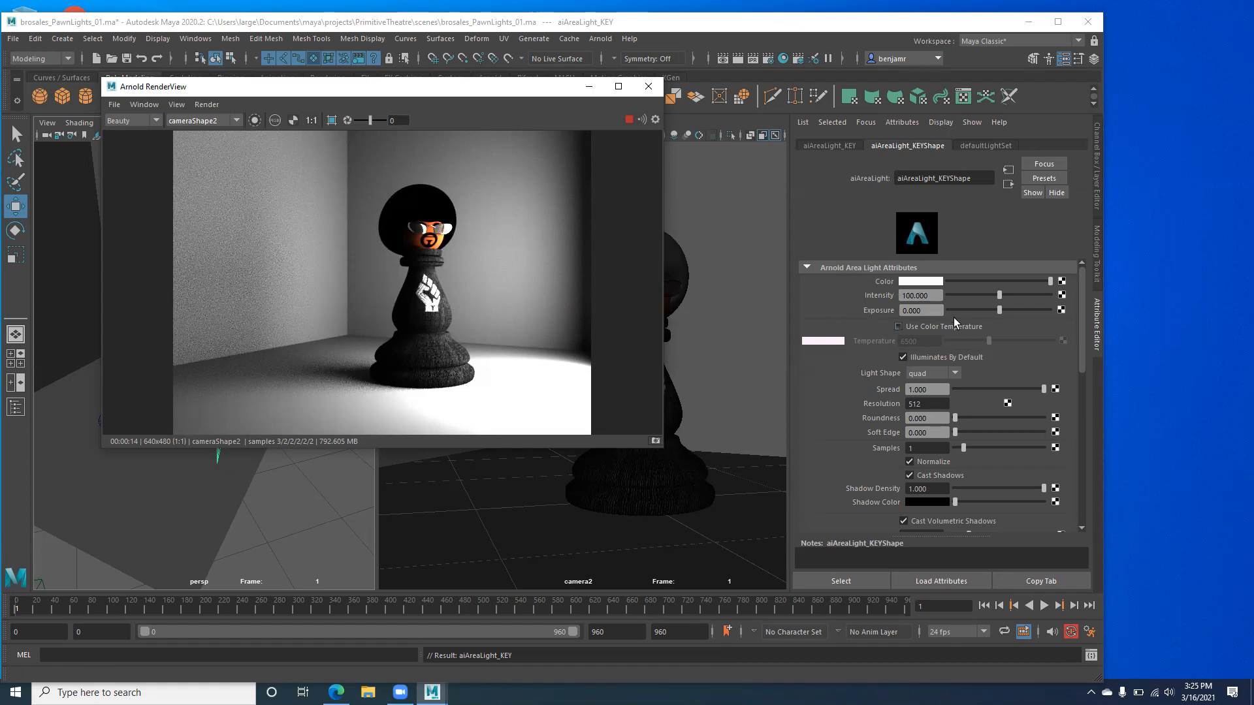
pyautogui.click(919, 283)
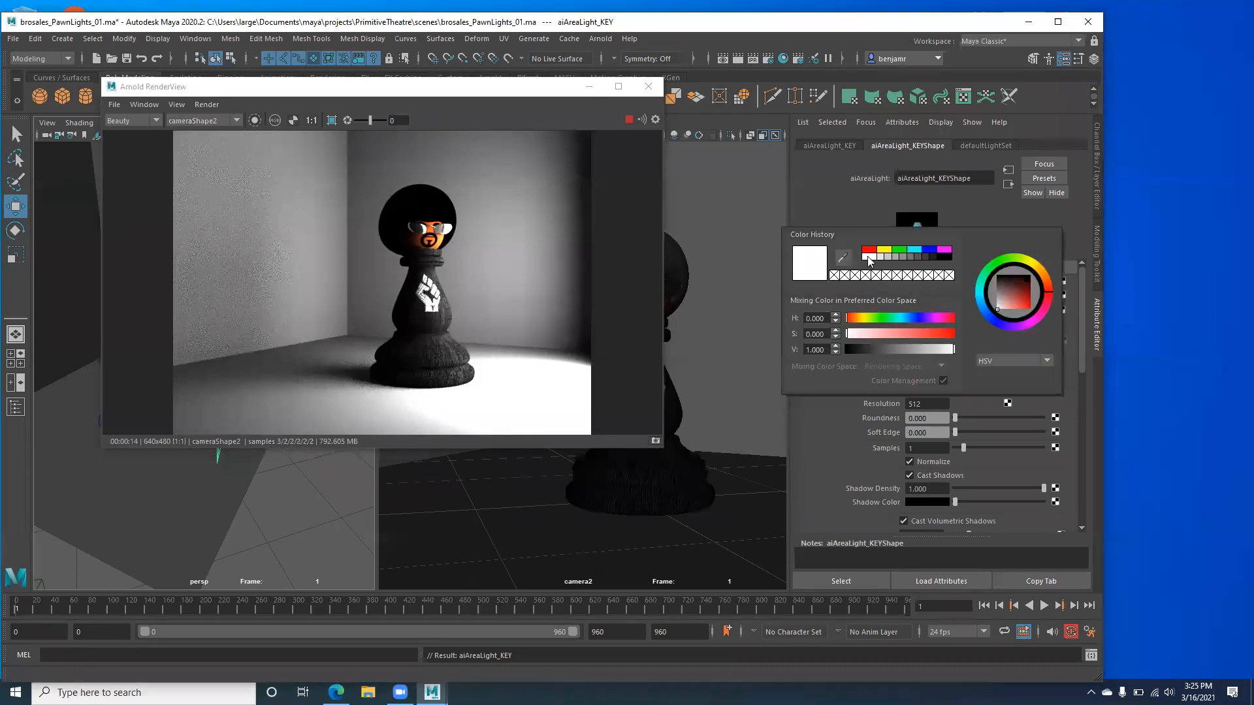
pyautogui.click(1037, 267)
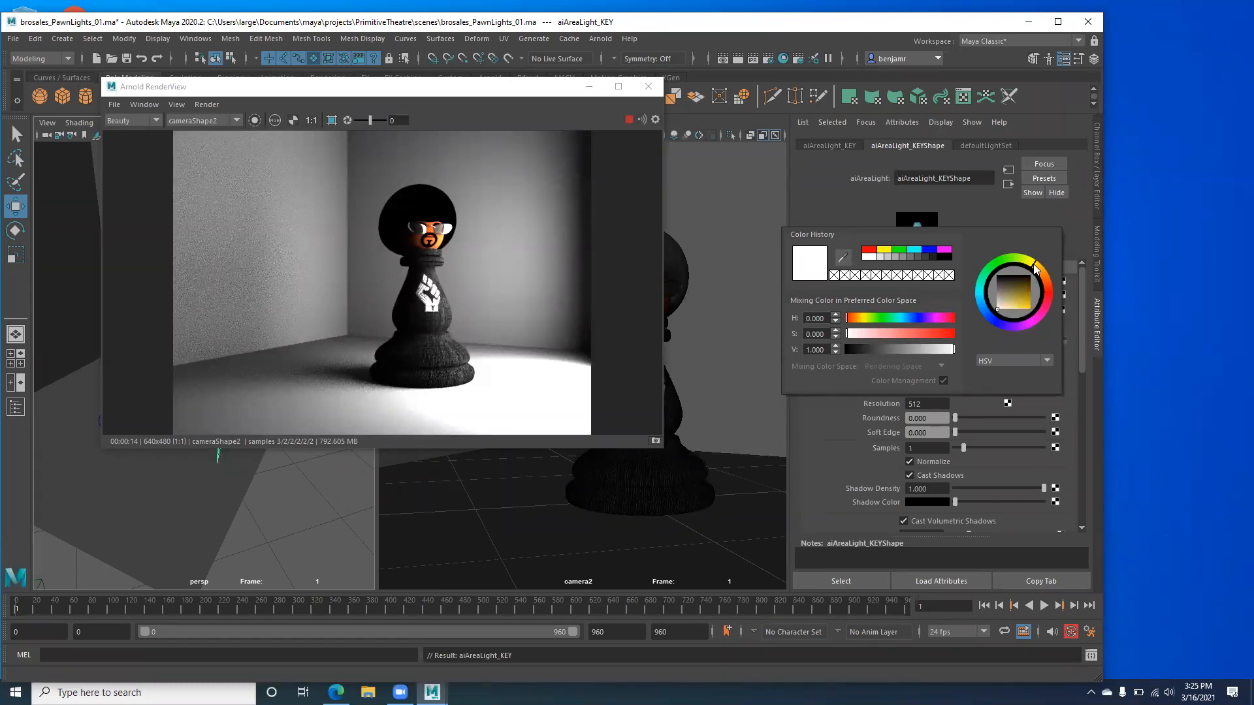
pyautogui.click(1002, 305)
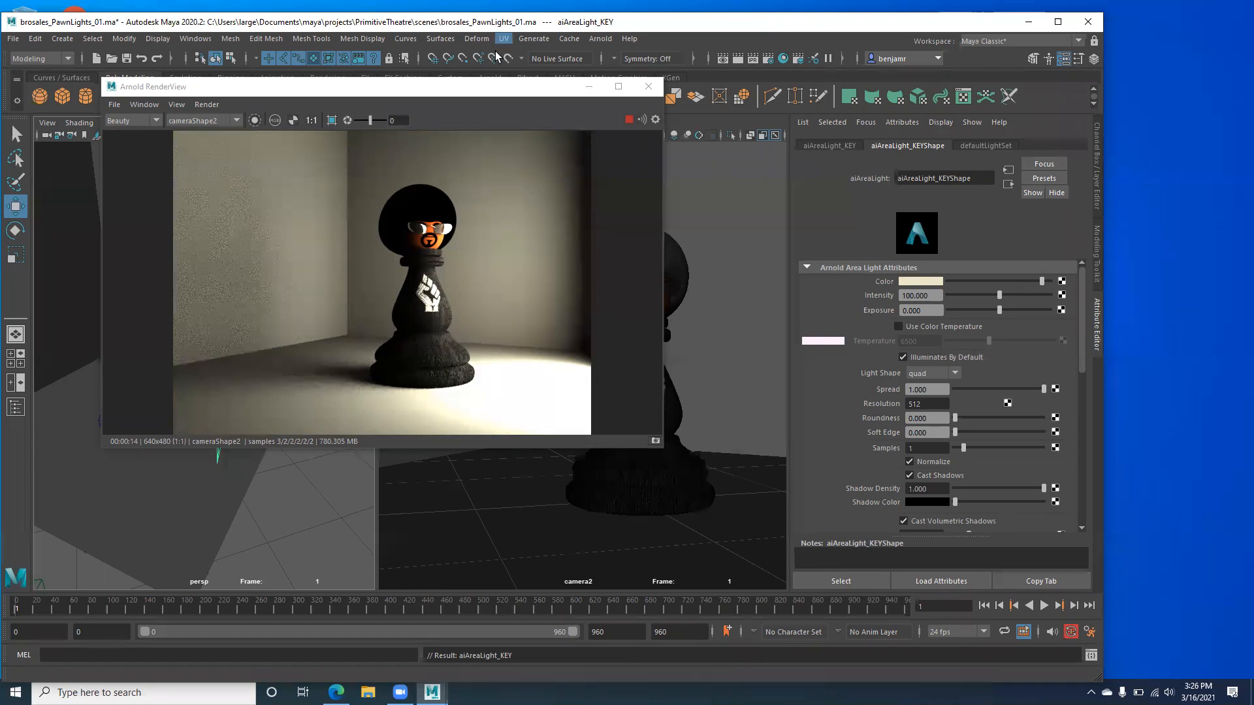
# Move the render window clear of the perspective view and raise the key light to a height of about 2.07.
pyautogui.click(482, 96)
pyautogui.moveTo(482, 96); pyautogui.dragTo(689, 128)
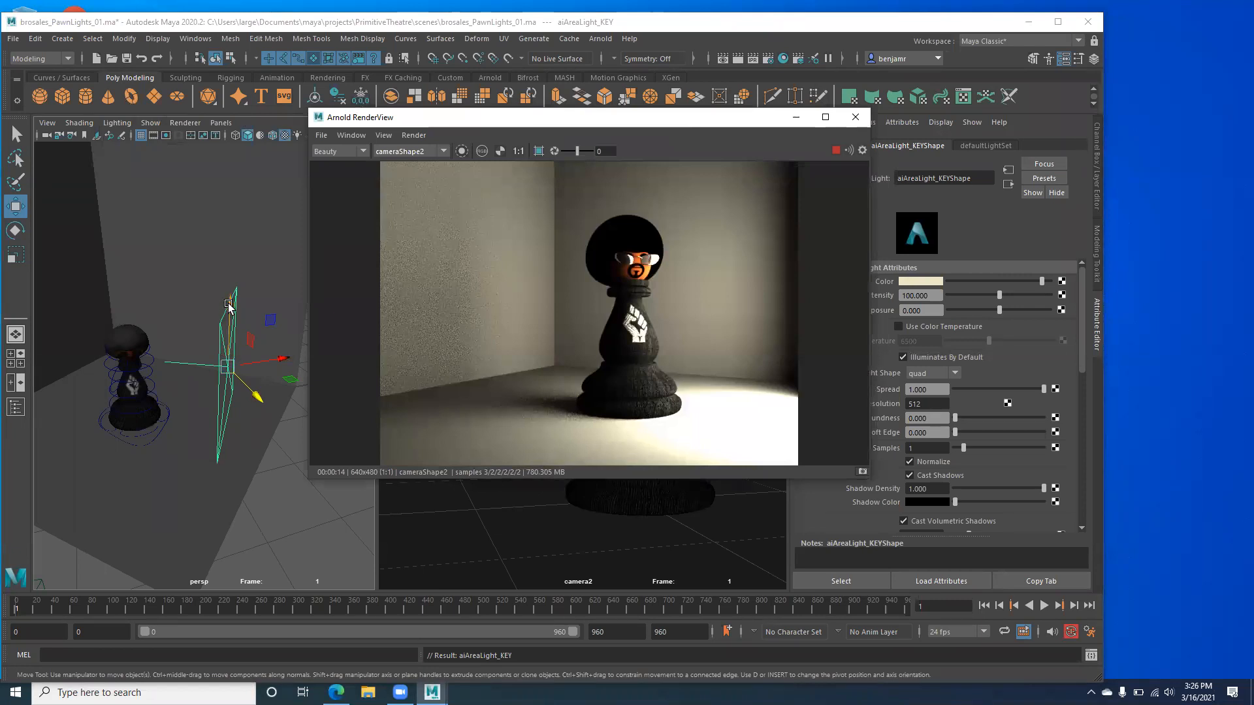
pyautogui.moveTo(235, 310); pyautogui.dragTo(218, 235)
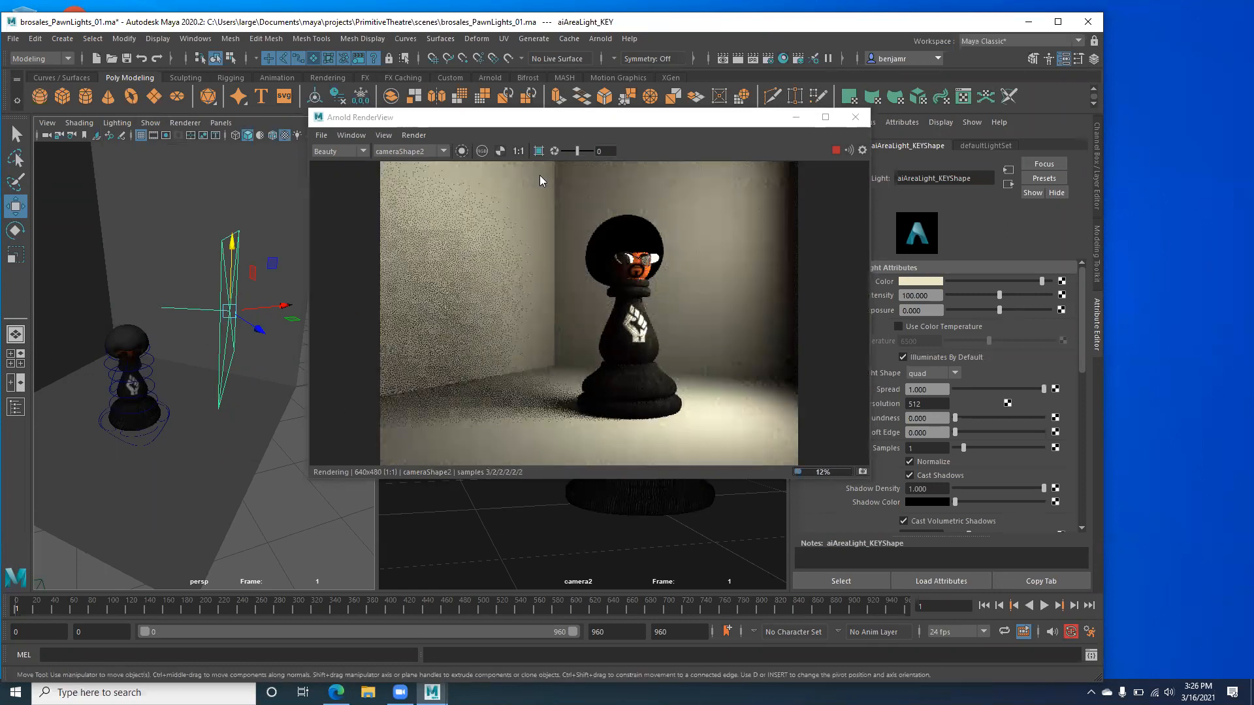
# Set the Move tool's axis orientation to Object and move the render window off the key light.
pyautogui.click(1099, 258)
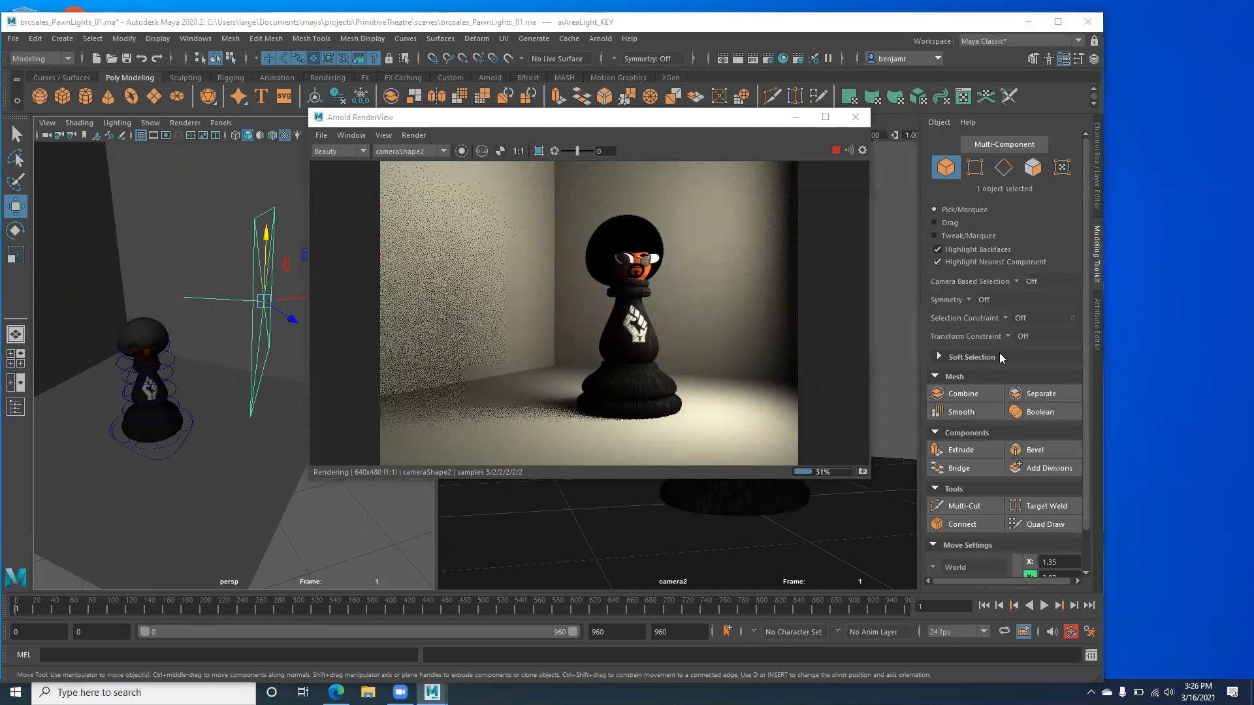
pyautogui.scroll(-1, 940, 531)
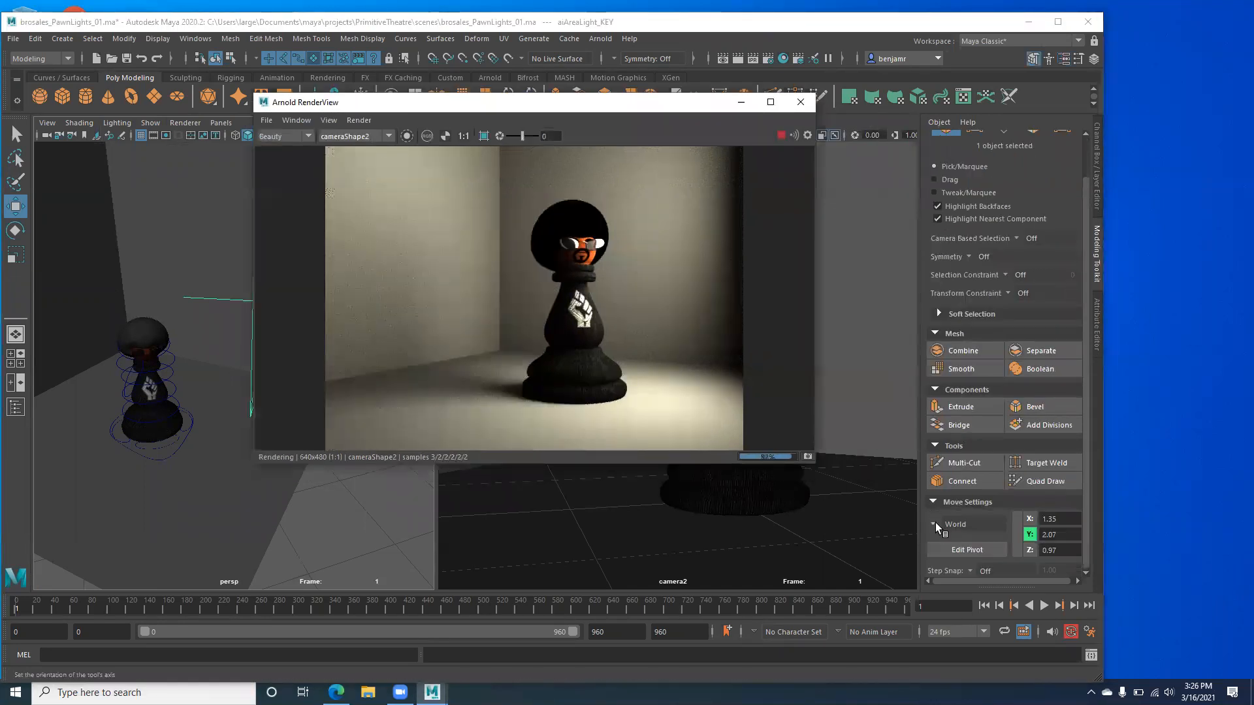
pyautogui.click(936, 527)
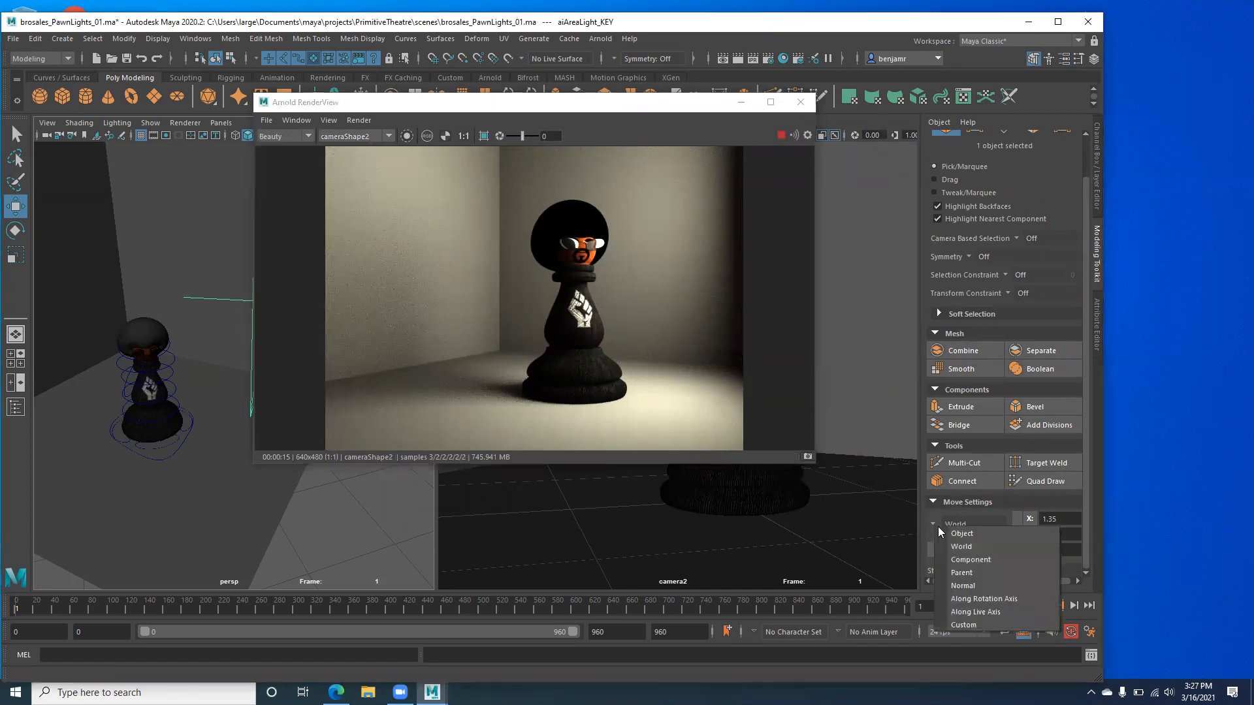
pyautogui.click(955, 542)
pyautogui.moveTo(375, 109); pyautogui.dragTo(493, 102)
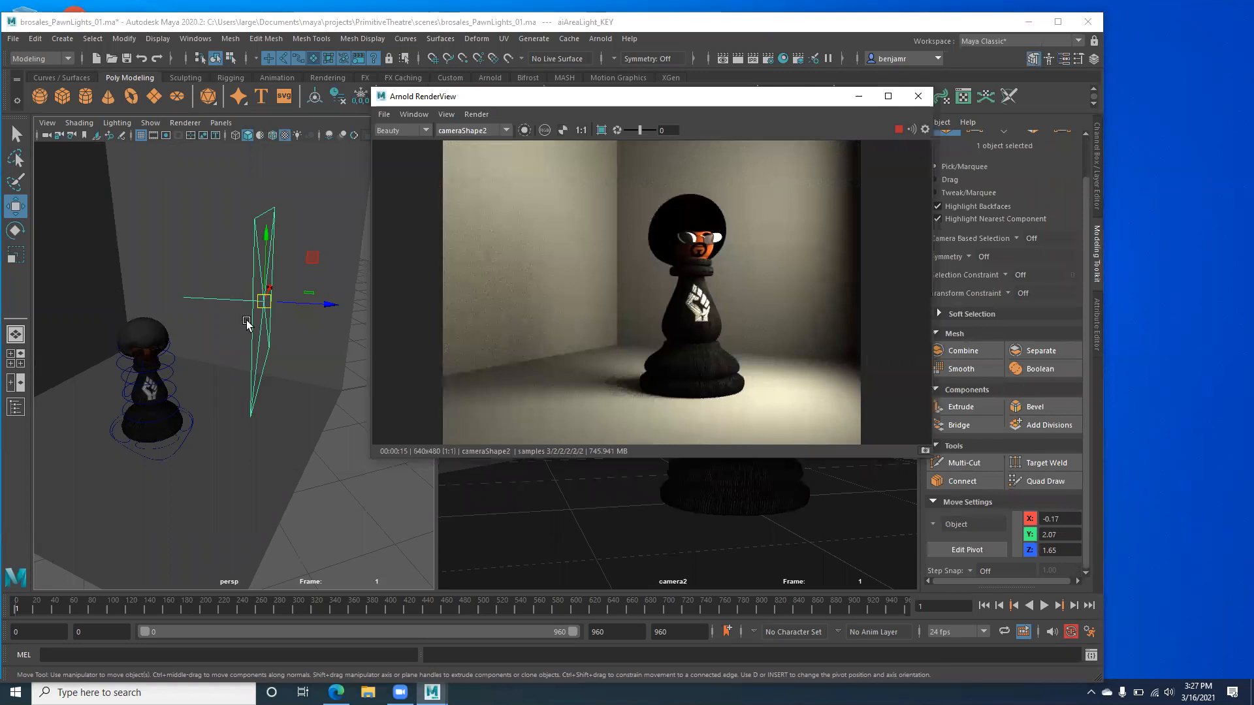
# Shift the key light slightly along its own Z axis and tilt it about 15 degrees down toward the pawn.
pyautogui.keyDown('alt'); pyautogui.moveTo(229, 355); pyautogui.dragTo(183, 391); pyautogui.keyUp('alt')
pyautogui.moveTo(207, 406); pyautogui.dragTo(228, 469, button='middle')
pyautogui.hotkey('ctrl', 'z')
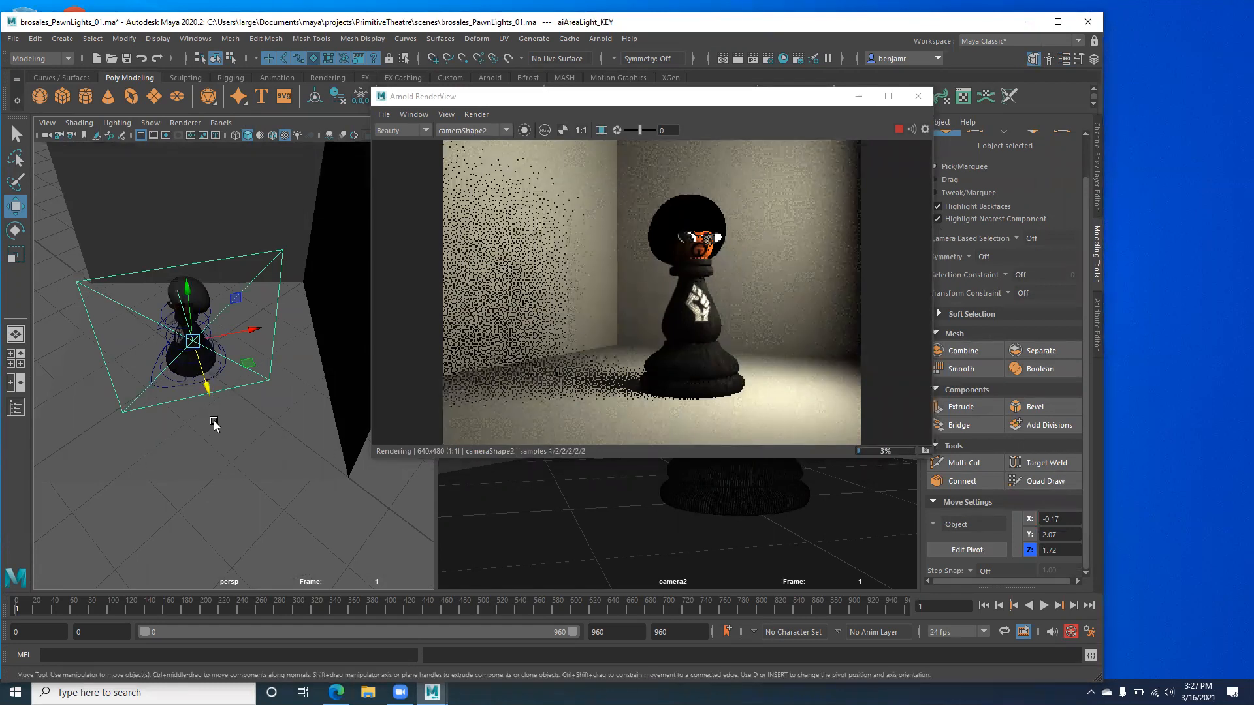
pyautogui.keyDown('alt'); pyautogui.moveTo(191, 399); pyautogui.dragTo(214, 358); pyautogui.keyUp('alt')
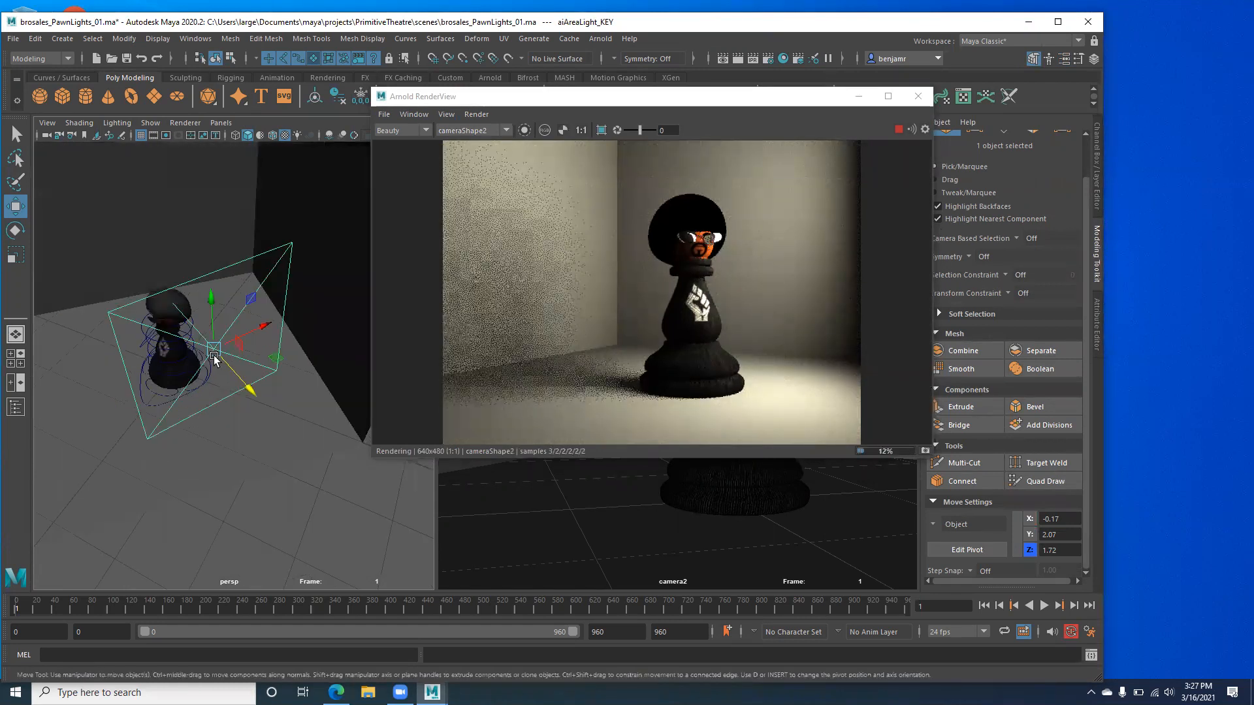
pyautogui.press('e')
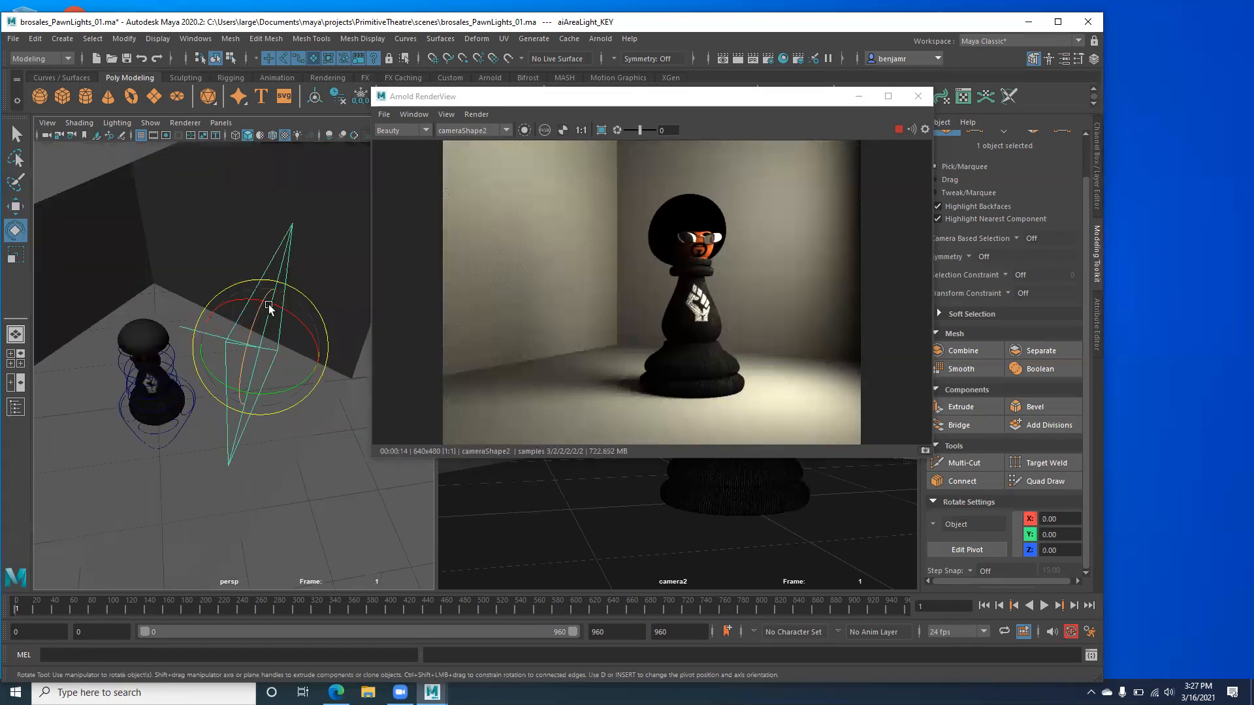
pyautogui.moveTo(270, 308); pyautogui.dragTo(350, 411)
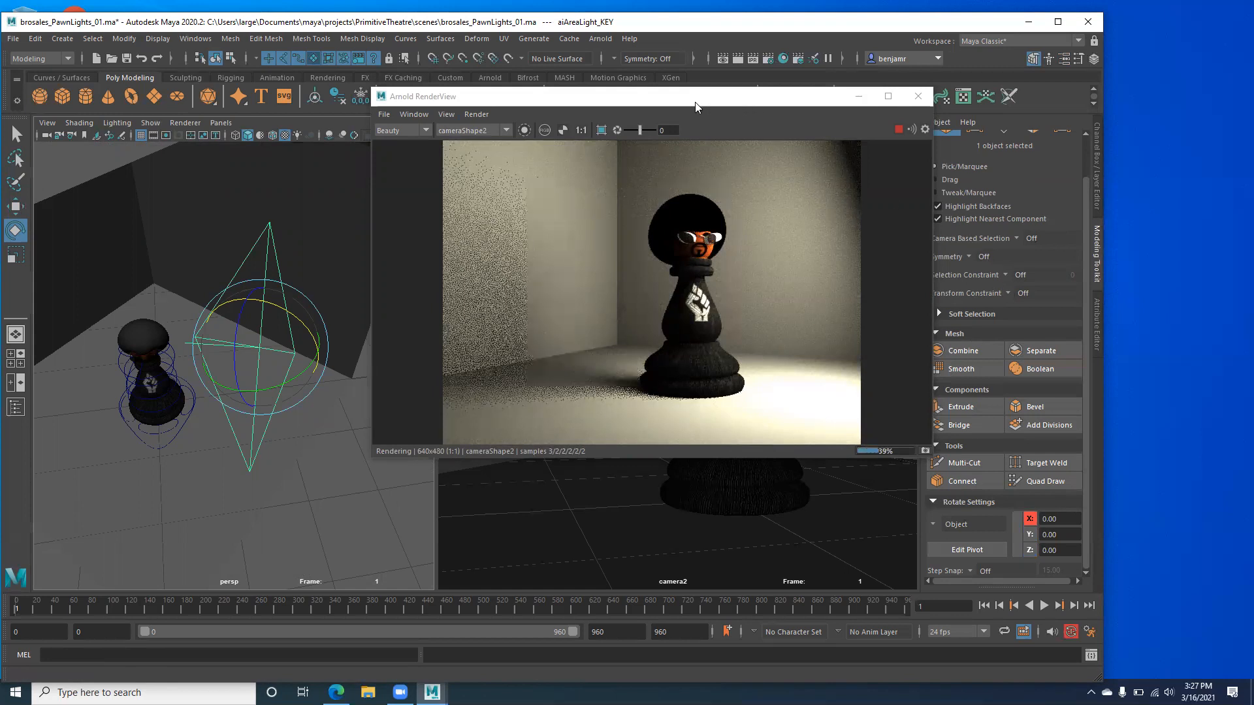
# Set the key light's resolution to 1024, check the updated render and minimize the render window.
pyautogui.moveTo(695, 102); pyautogui.dragTo(616, 103)
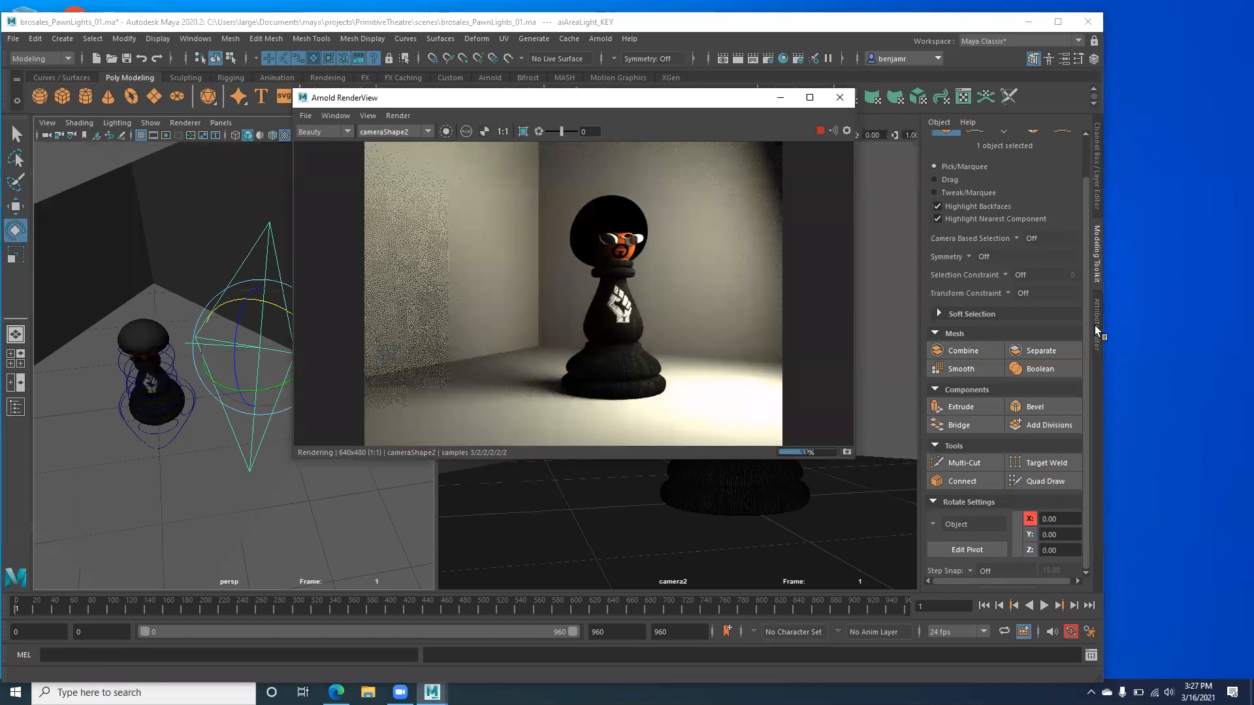
pyautogui.click(1097, 327)
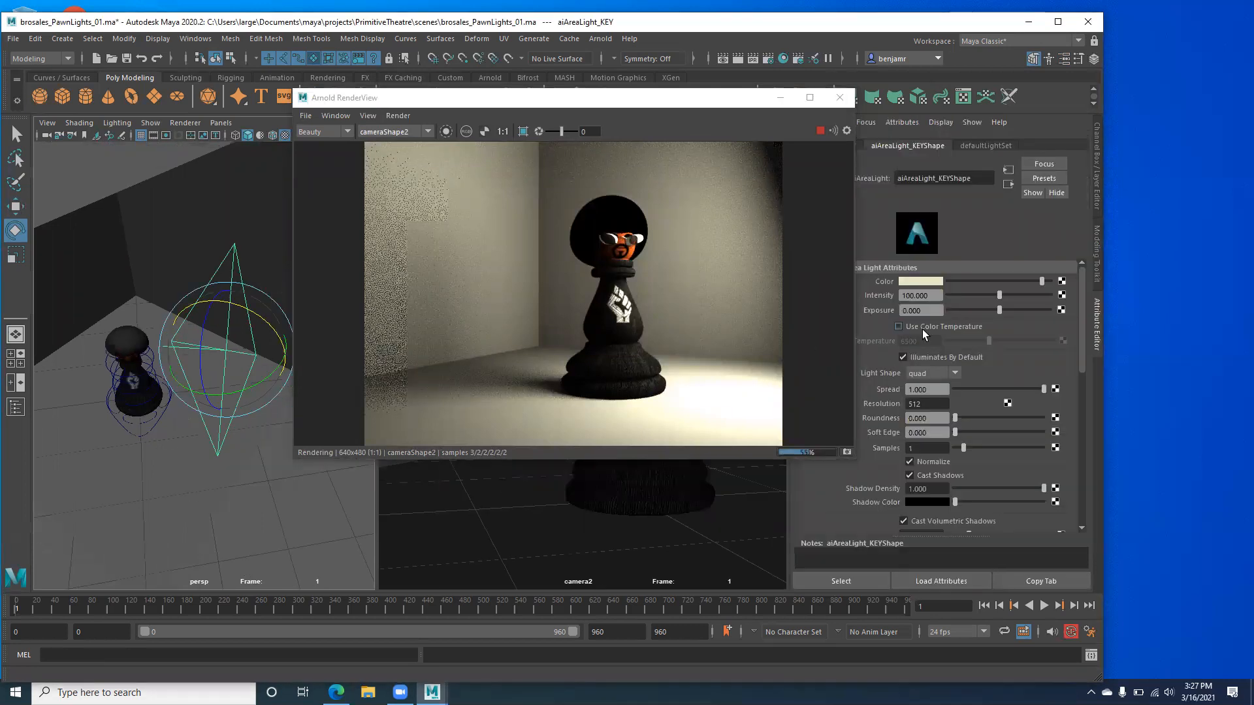
pyautogui.click(925, 402)
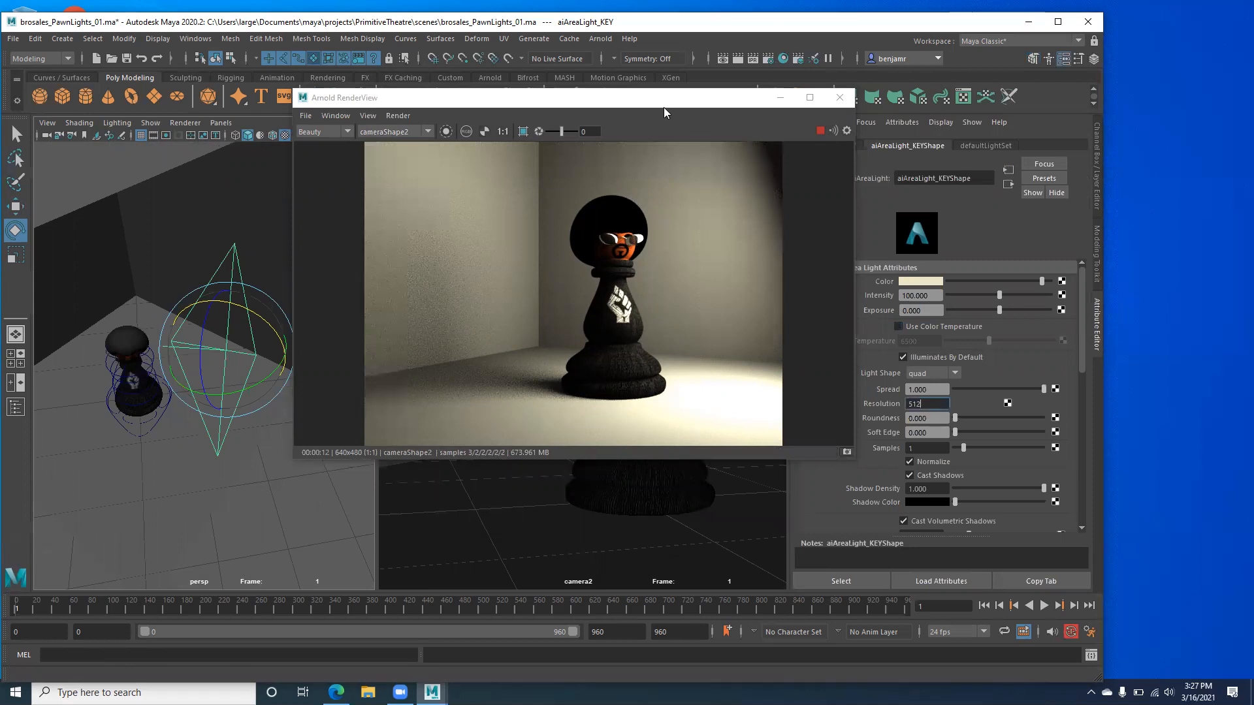
pyautogui.moveTo(663, 107); pyautogui.dragTo(598, 114)
pyautogui.moveTo(929, 407); pyautogui.dragTo(887, 406)
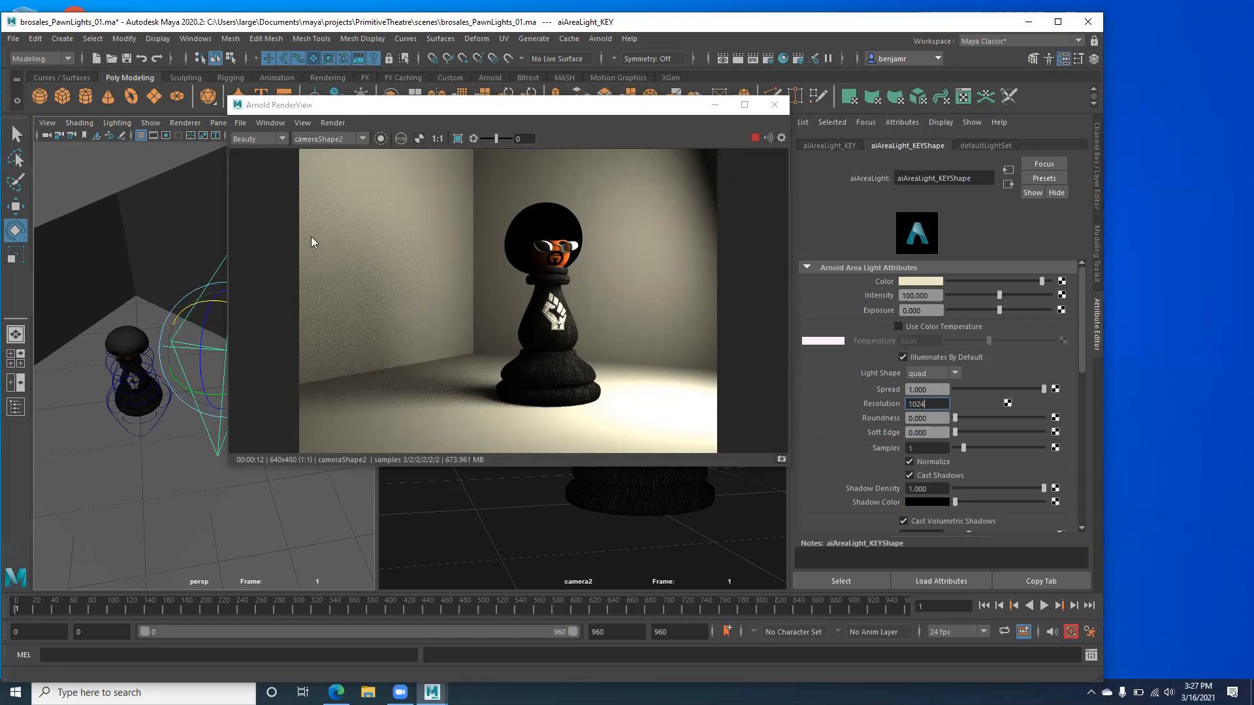
pyautogui.press('Return')
pyautogui.moveTo(345, 113); pyautogui.dragTo(338, 183)
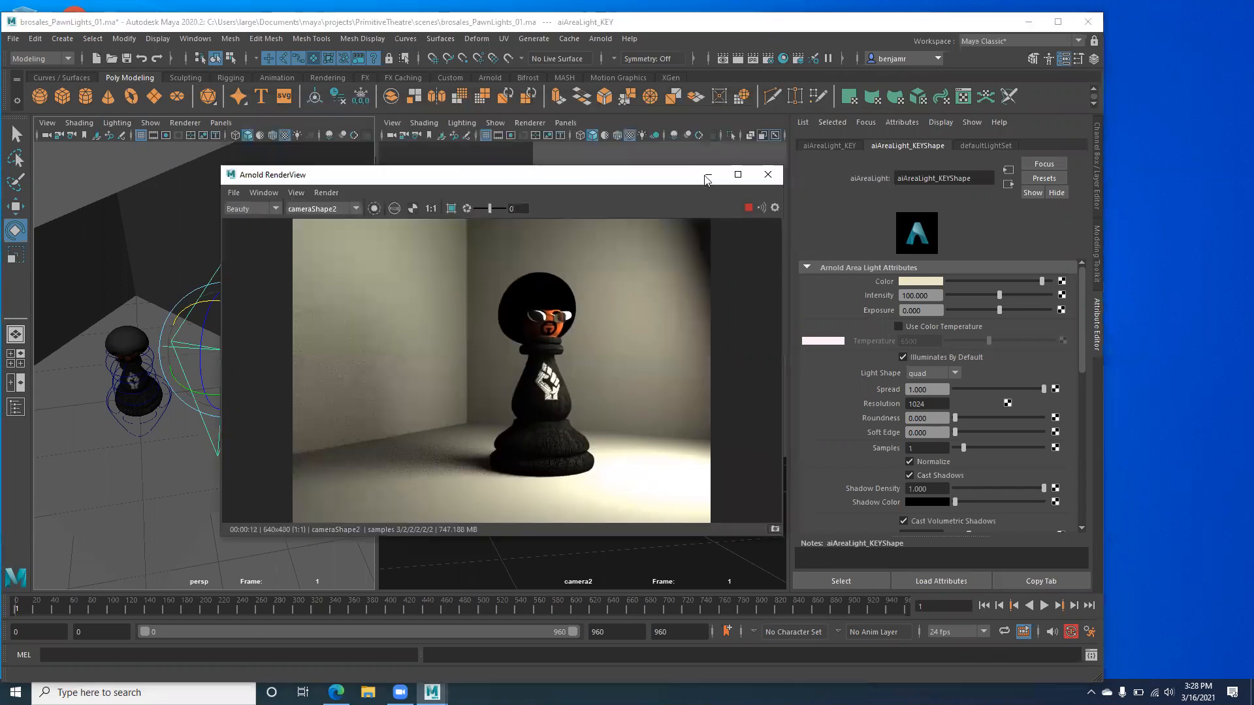
pyautogui.click(708, 174)
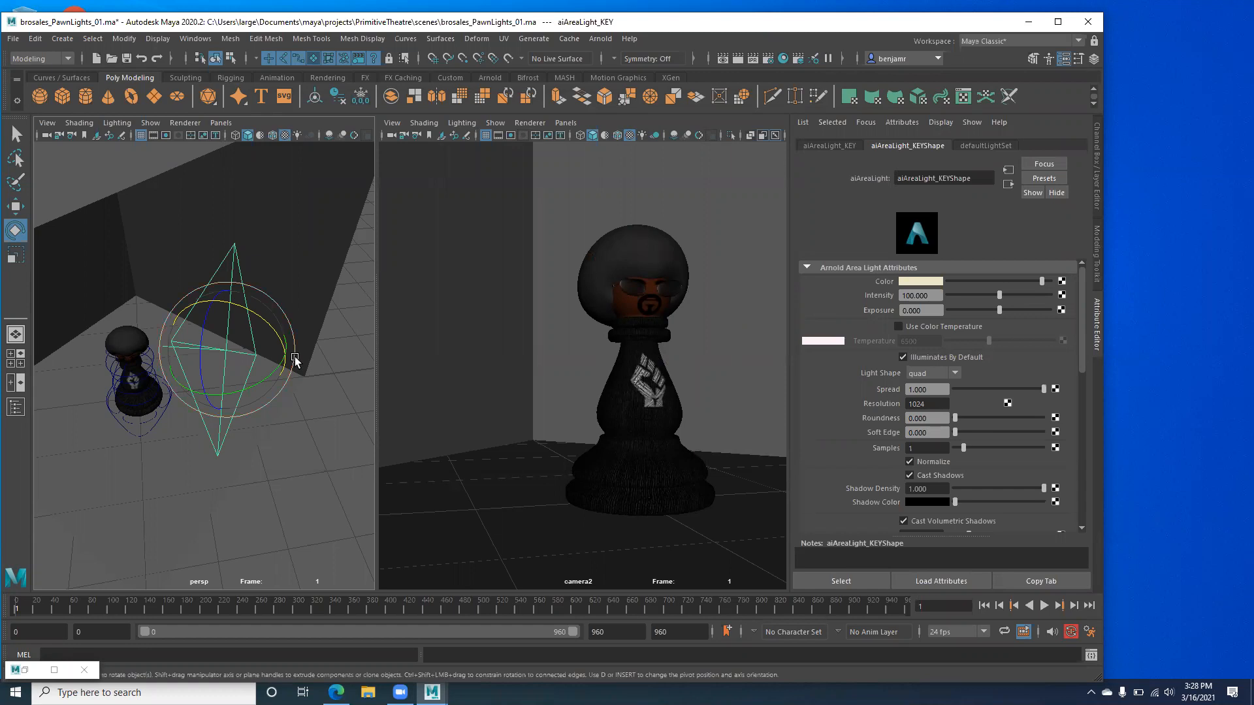
# Duplicate the key light and move the copy to the opposite side of the pawn, at about X -2.03, Y 1.21, Z 0.61.
pyautogui.keyDown('alt'); pyautogui.moveTo(221, 352); pyautogui.dragTo(169, 360); pyautogui.keyUp('alt')
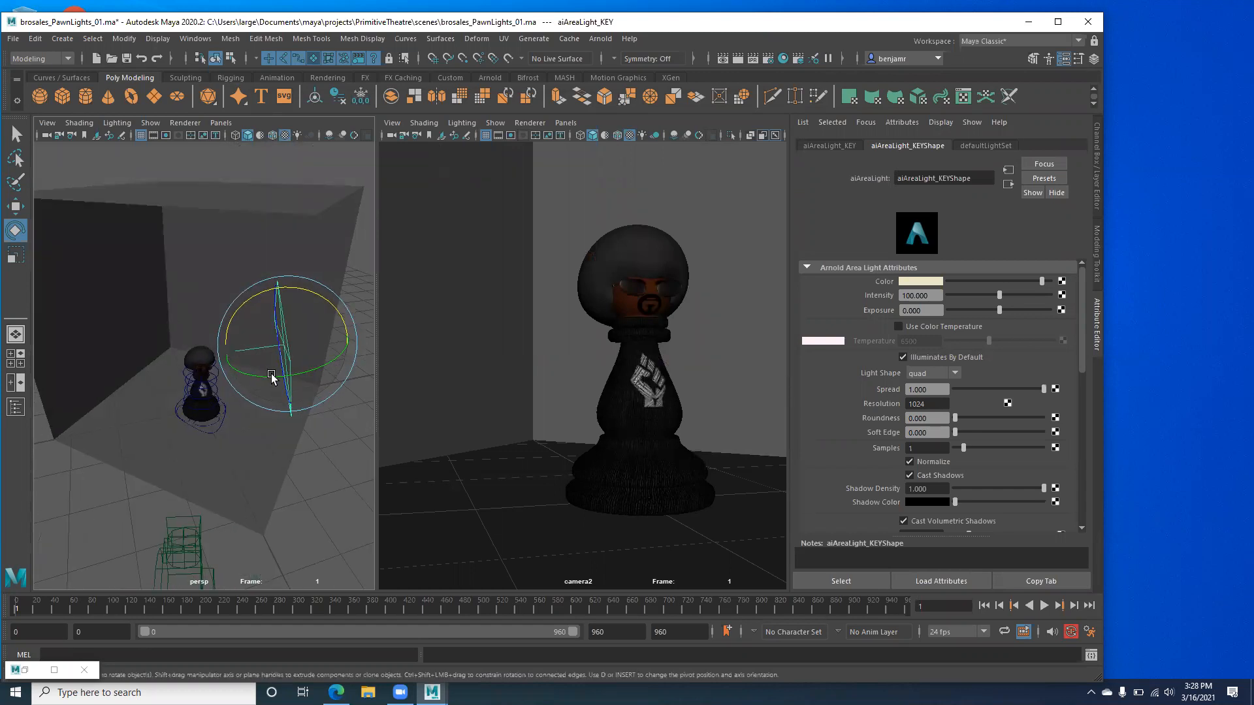
pyautogui.hotkey('ctrl', 'd')
pyautogui.click(1098, 175)
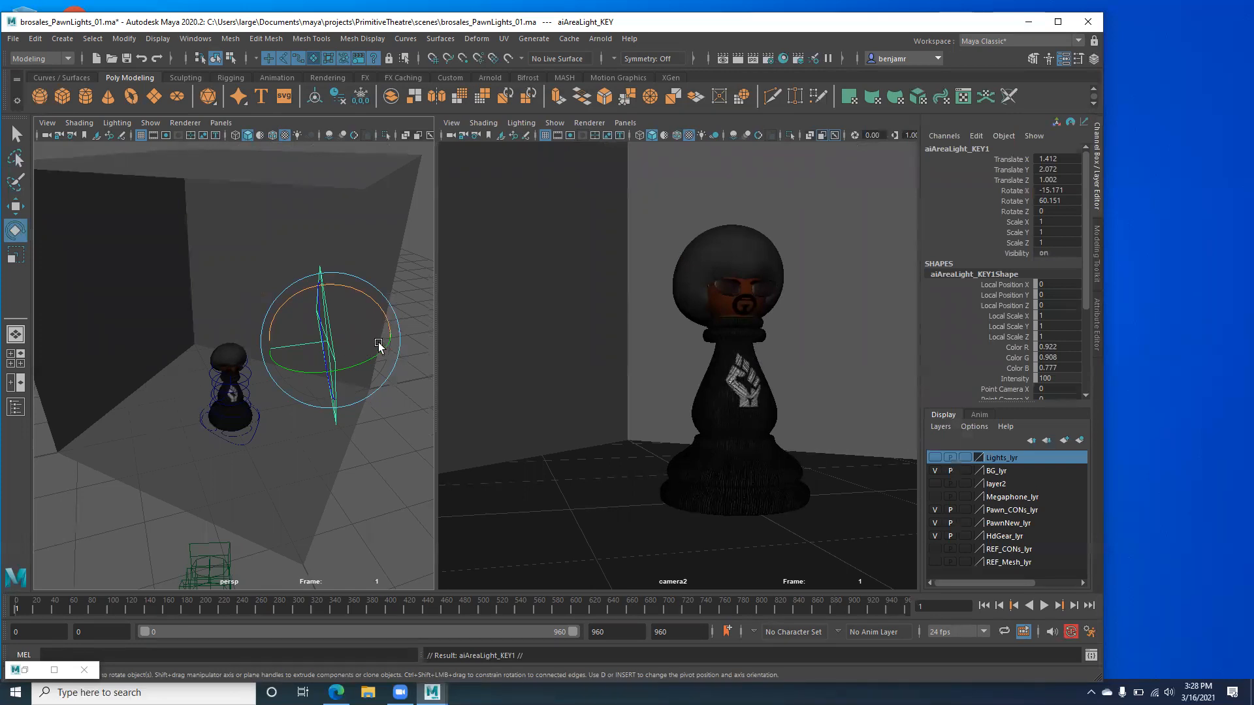
pyautogui.press('w')
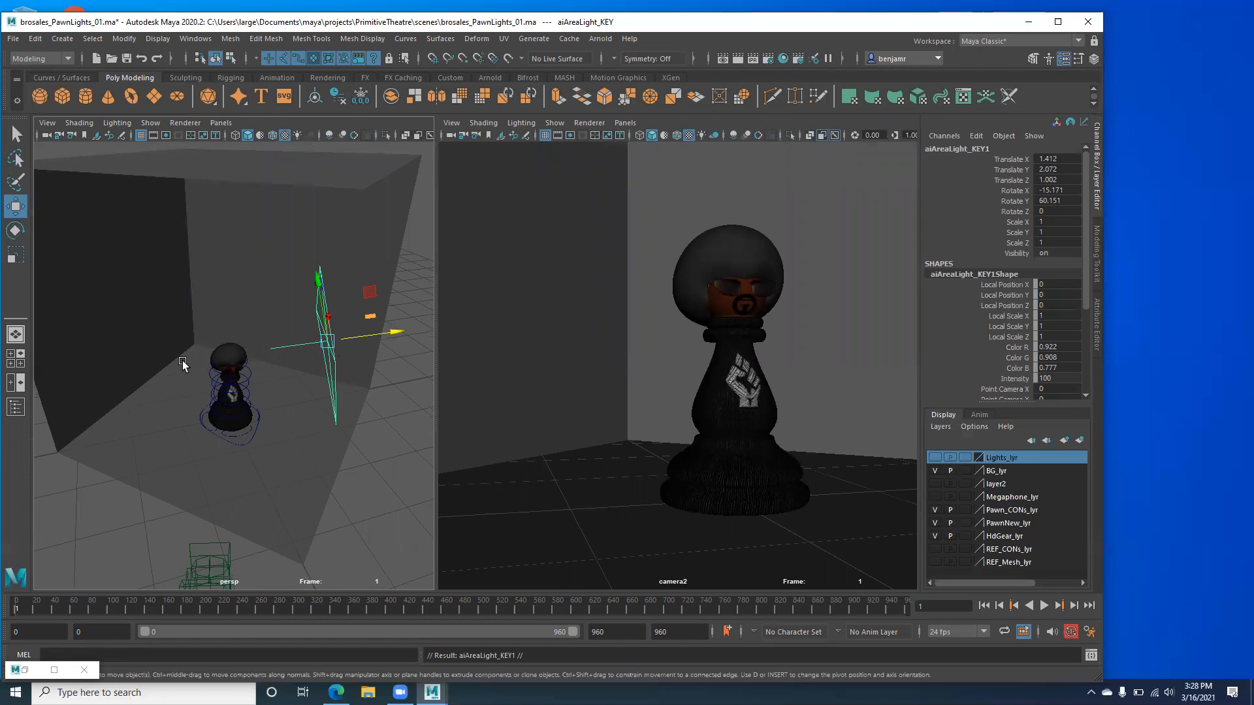
pyautogui.moveTo(175, 363); pyautogui.dragTo(159, 403)
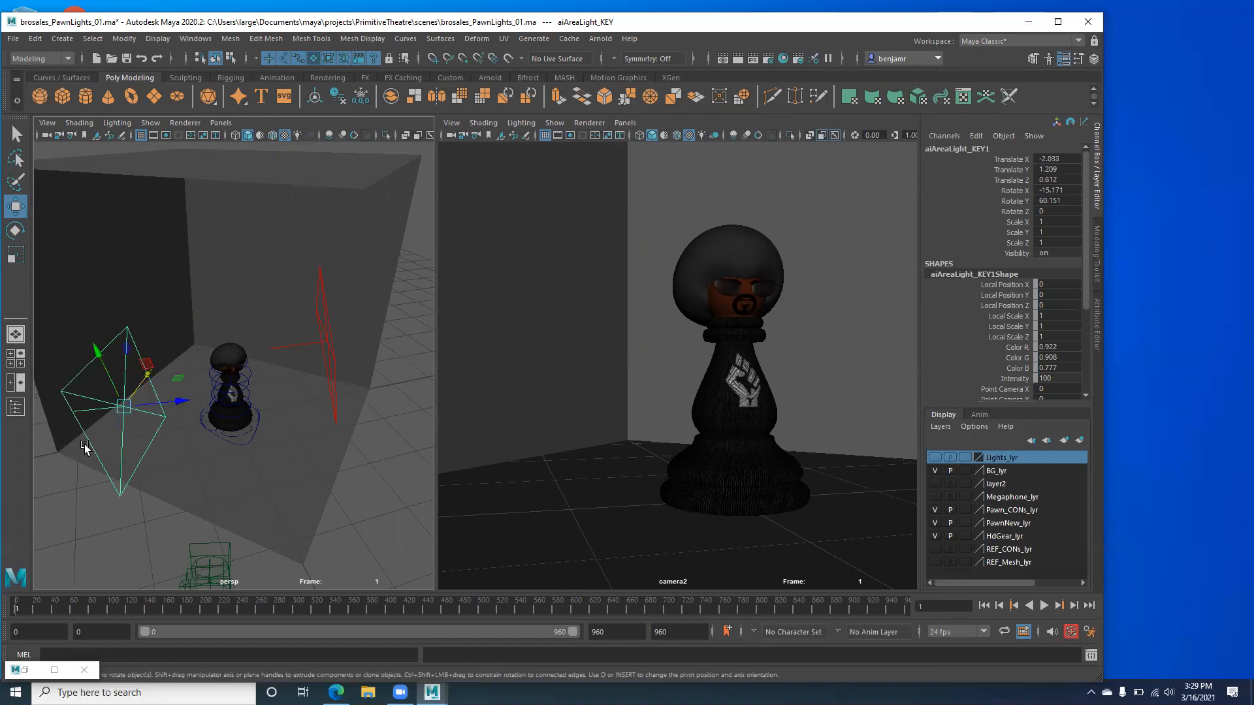
# Rotate the duplicated light to face the pawn from its new side, undoing the first rotation attempt.
pyautogui.press('e')
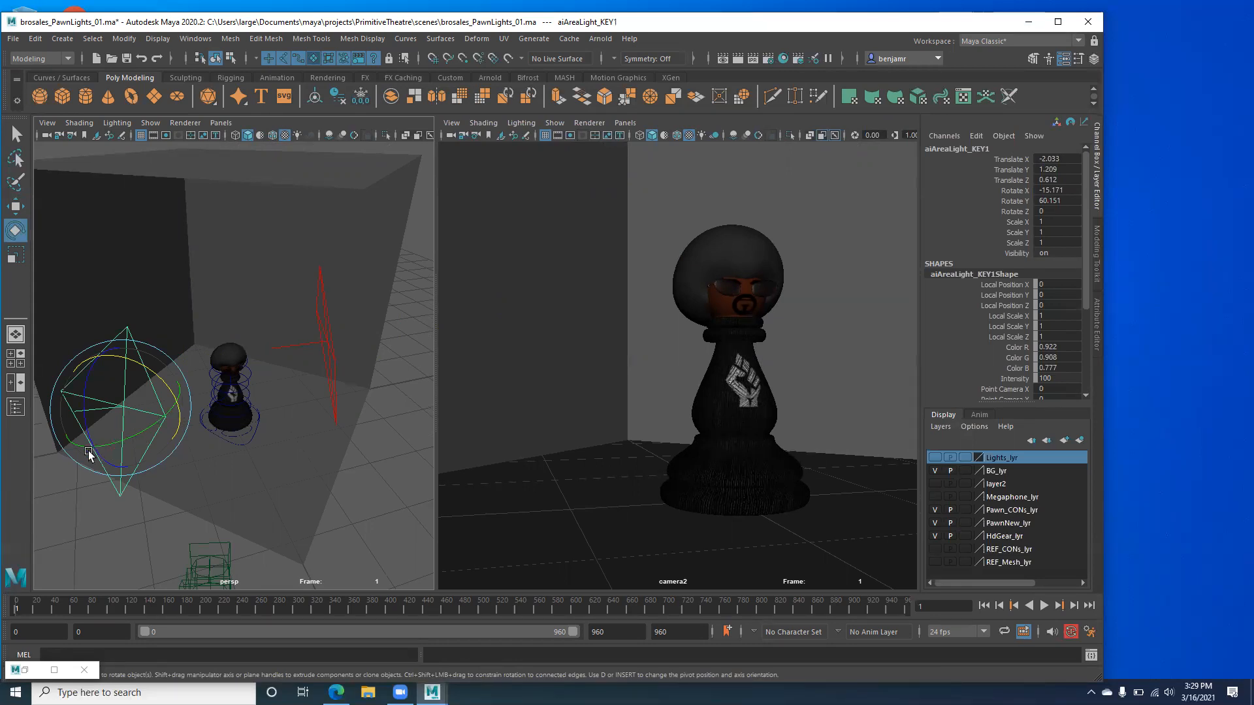
pyautogui.moveTo(89, 455); pyautogui.dragTo(143, 442)
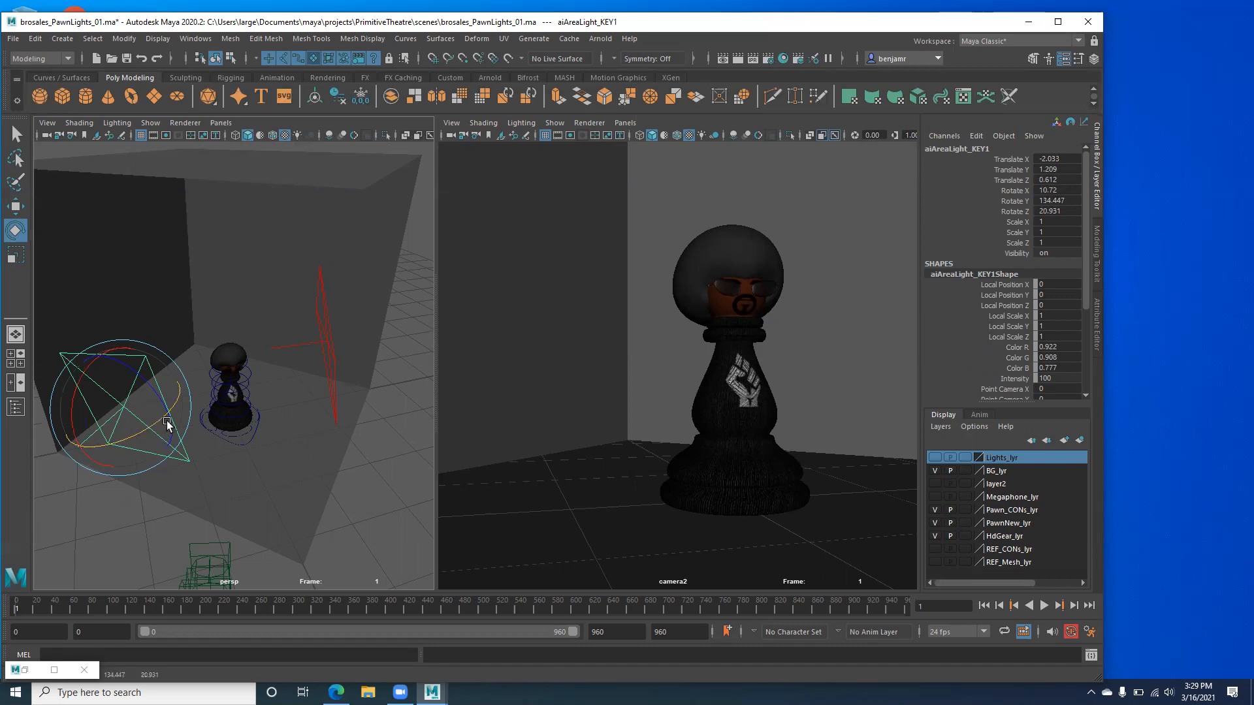
pyautogui.hotkey('ctrl', 'z')
pyautogui.hotkey('ctrl', 'z')
pyautogui.moveTo(112, 443); pyautogui.dragTo(162, 431)
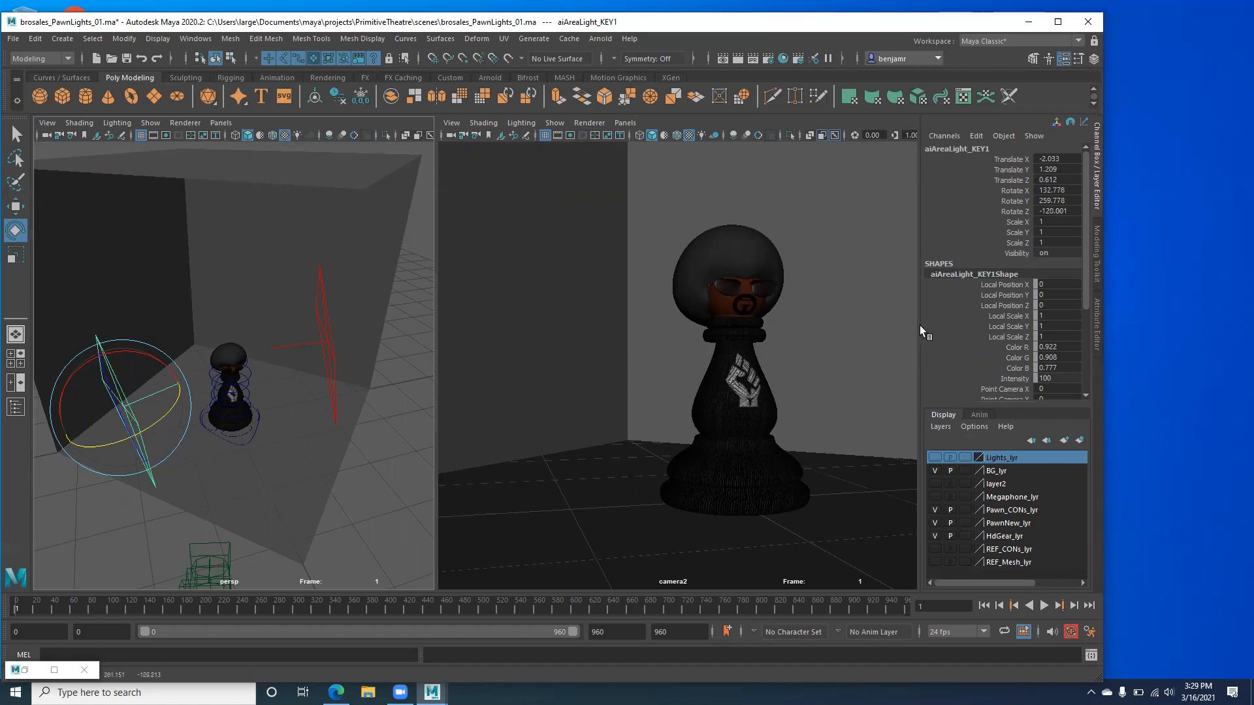
# Set the duplicated light's intensity to 50 in its Arnold attributes.
pyautogui.click(1097, 322)
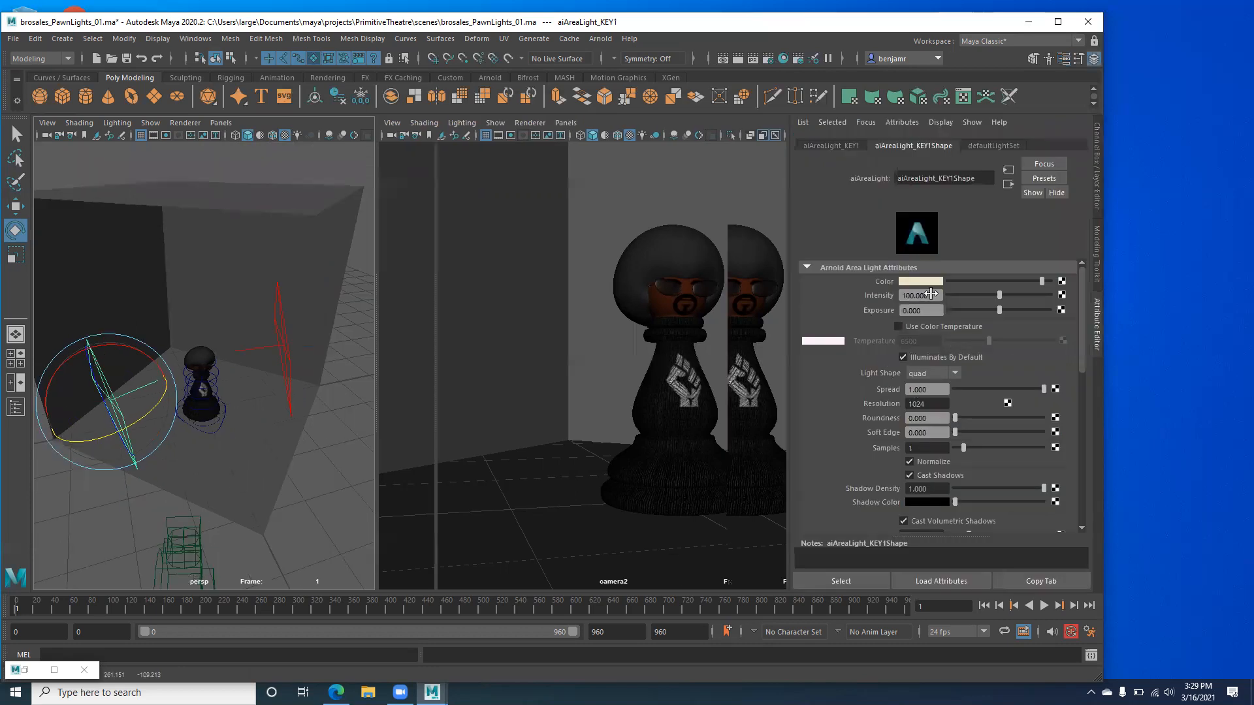
pyautogui.scroll(-1, 930, 295)
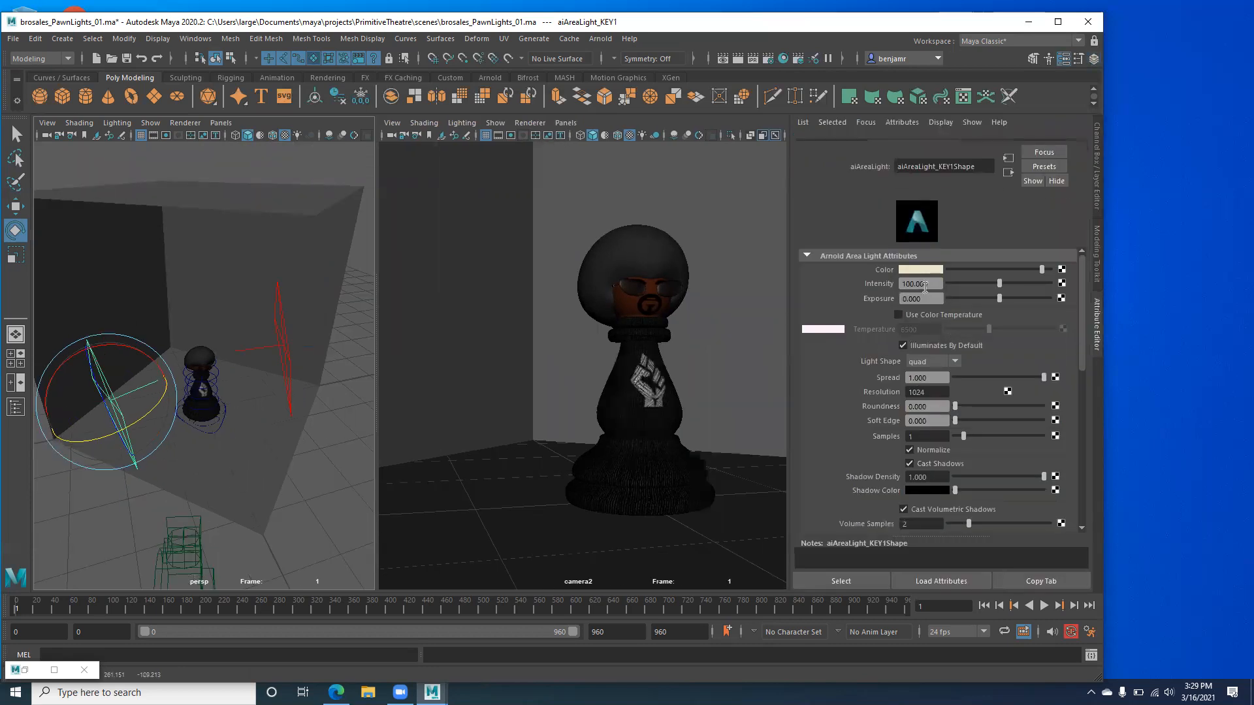
pyautogui.scroll(1, 932, 285)
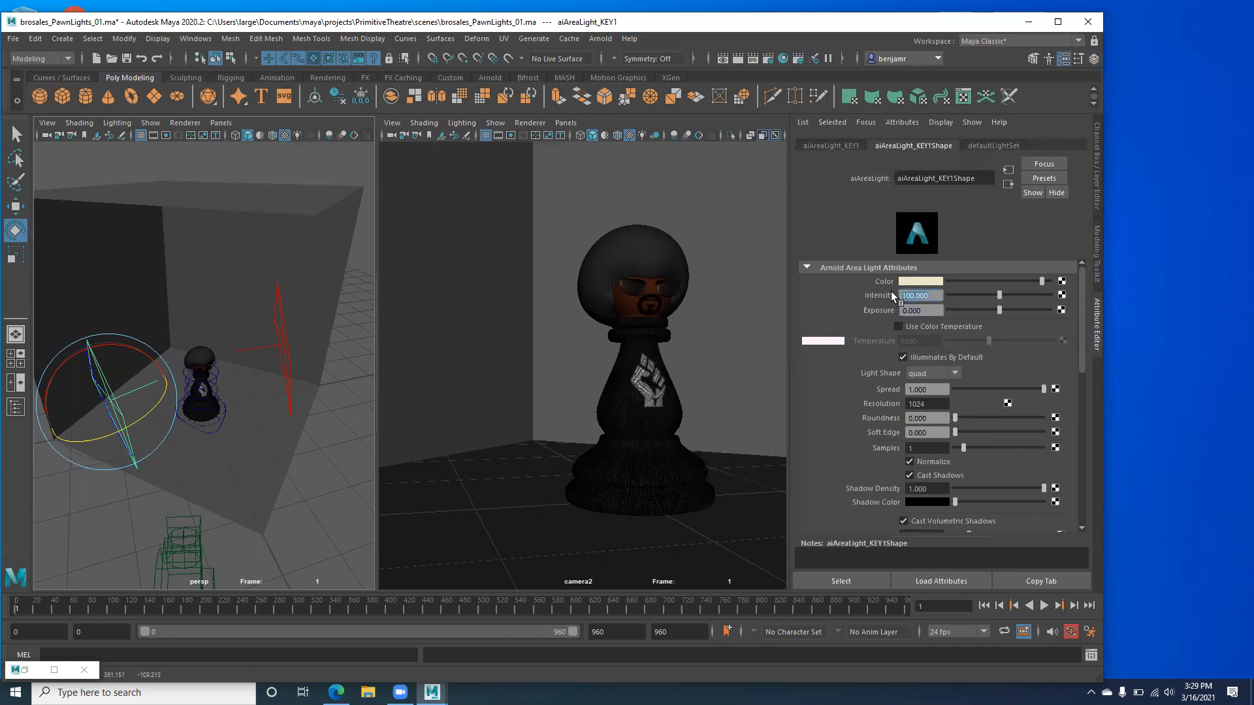
pyautogui.press('Return')
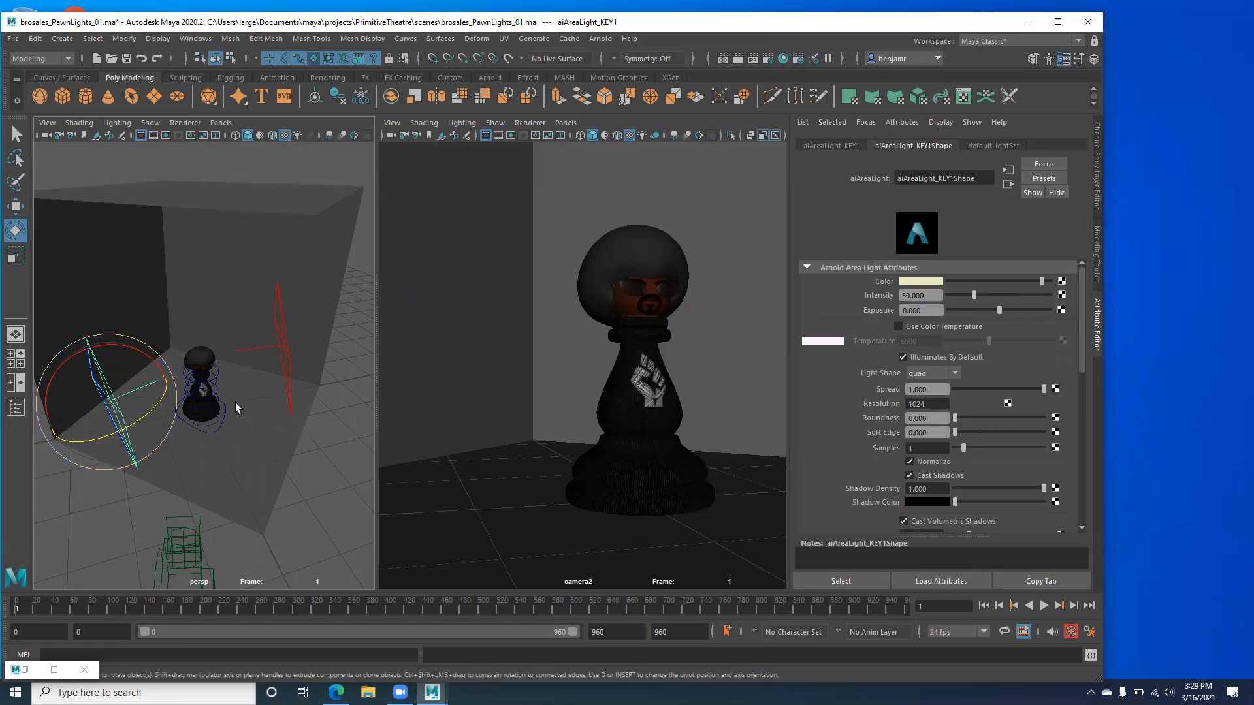
# Change the duplicated light's color to a pale cool blue.
pyautogui.click(918, 283)
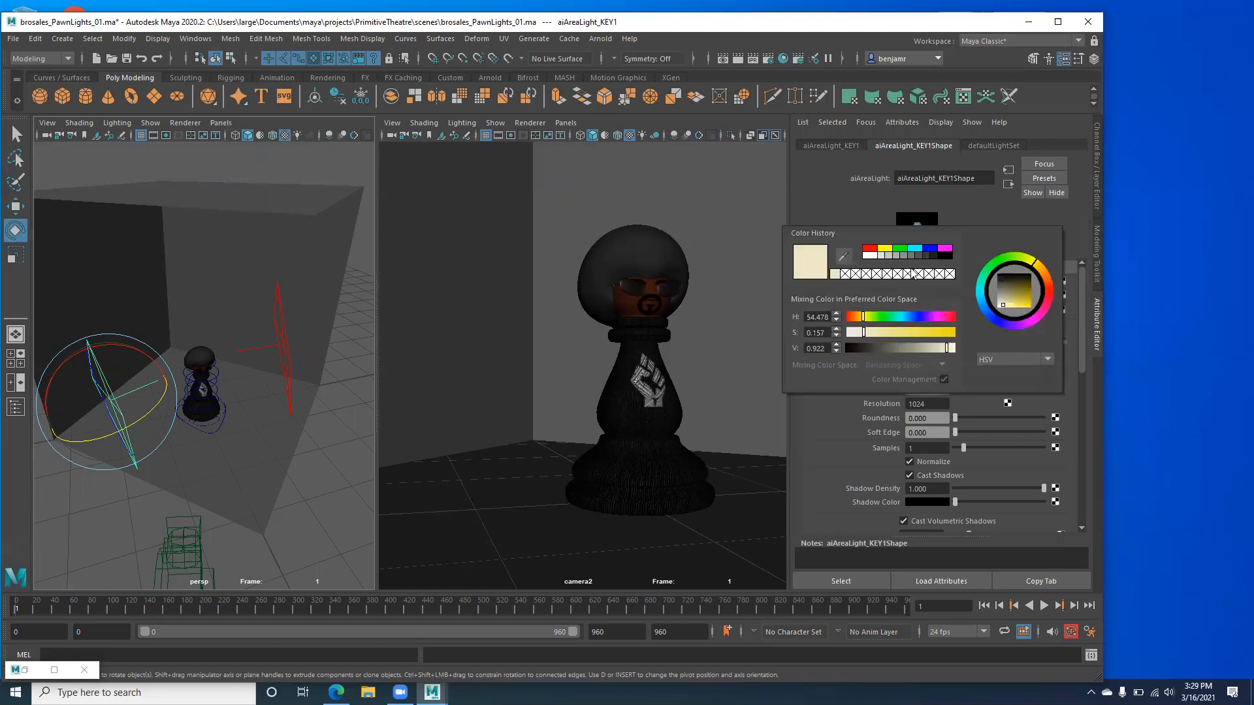
pyautogui.click(985, 300)
pyautogui.click(1003, 305)
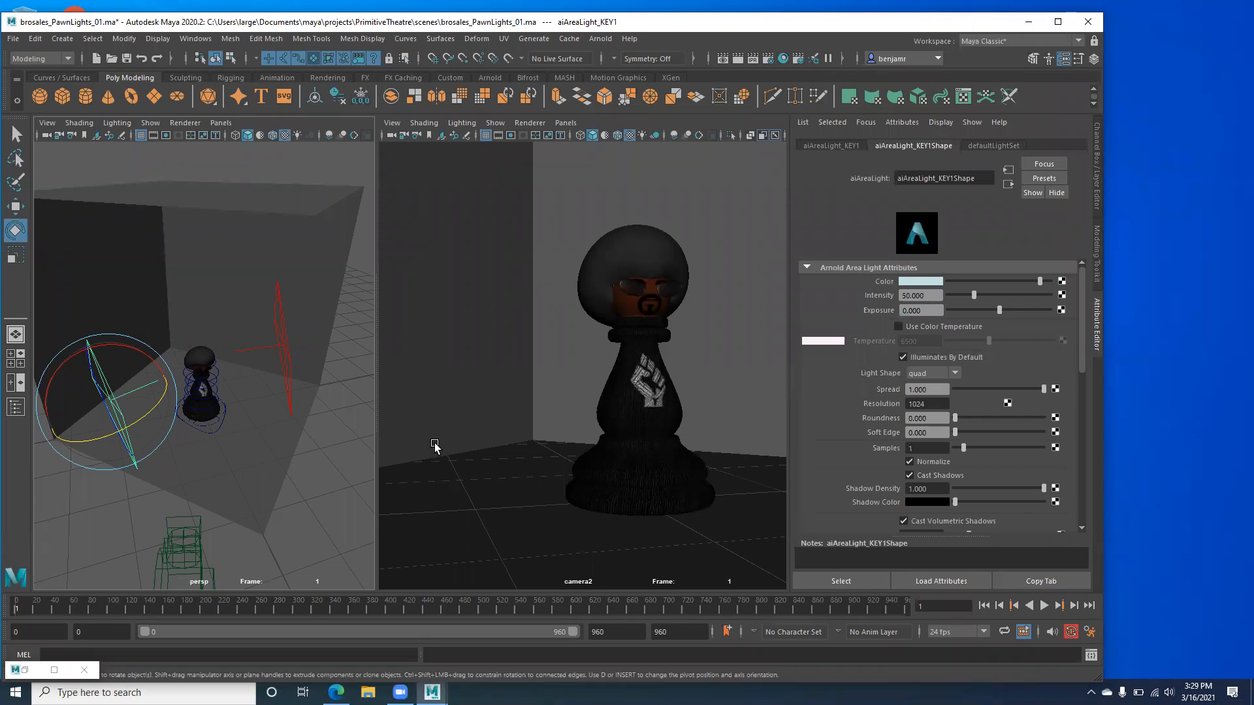
# Rename the cool duplicated area light as aiAreaLight_FILL.
pyautogui.click(738, 345)
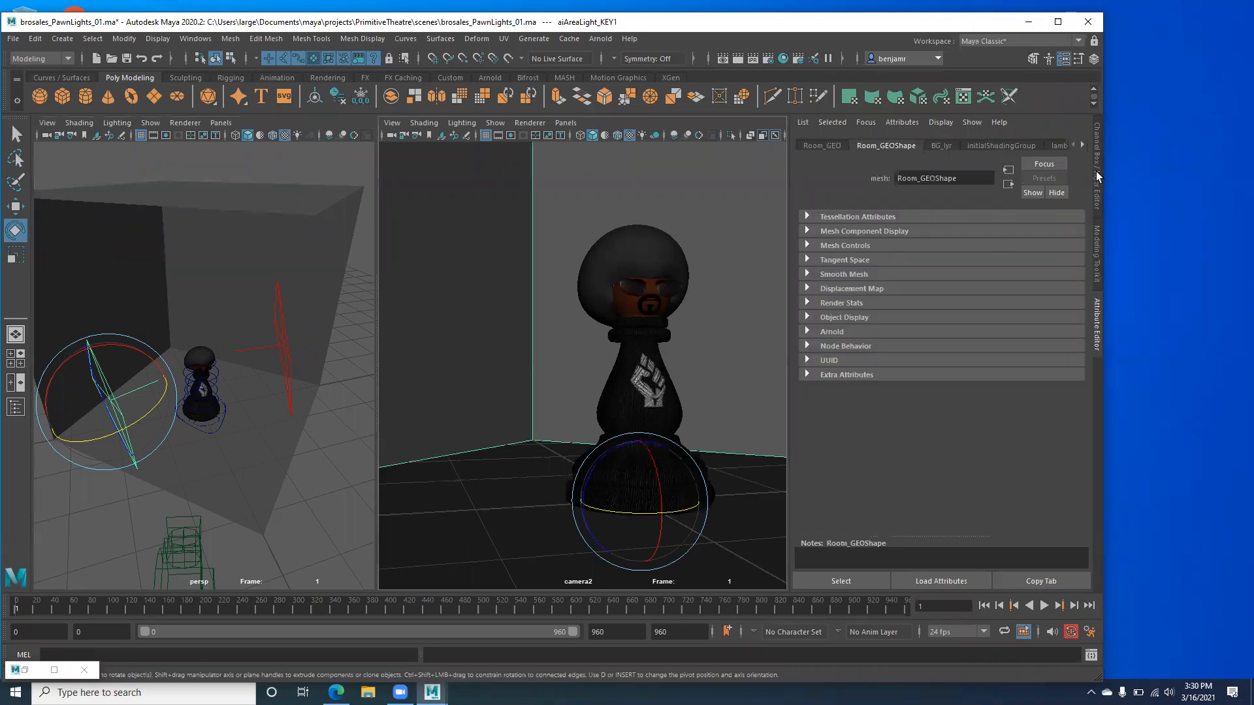
pyautogui.hotkey('ctrl', 'a')
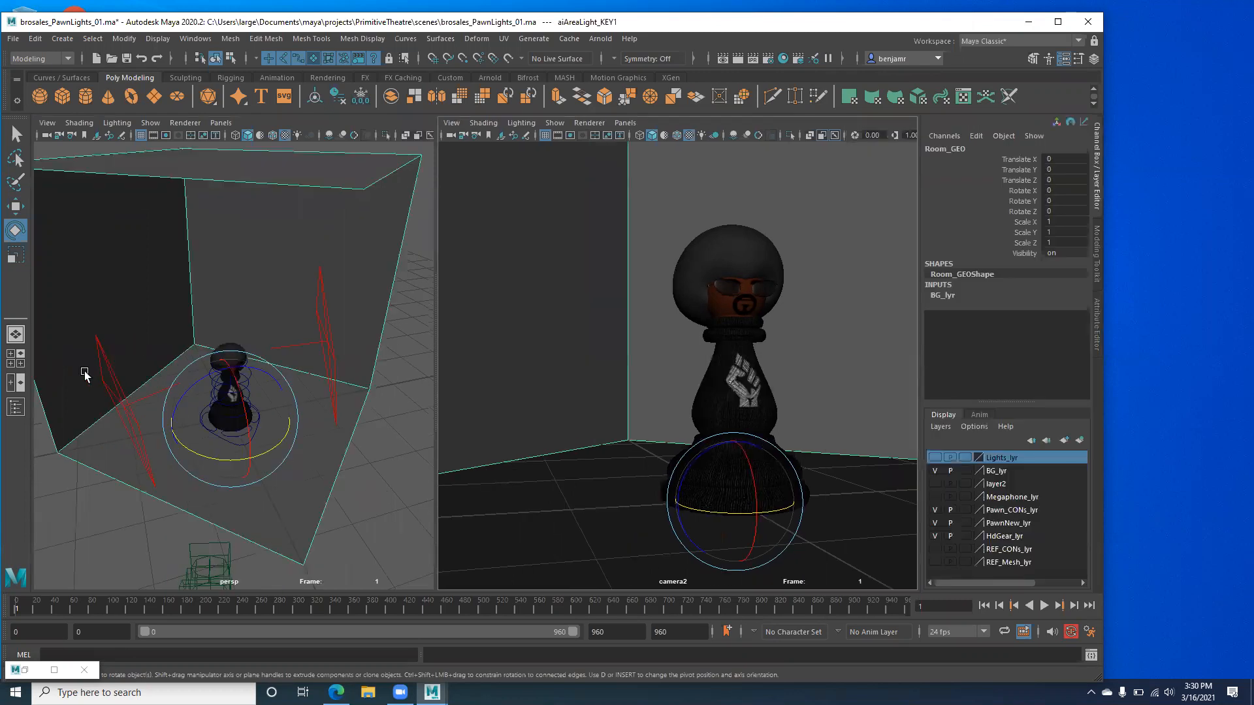
pyautogui.click(124, 405)
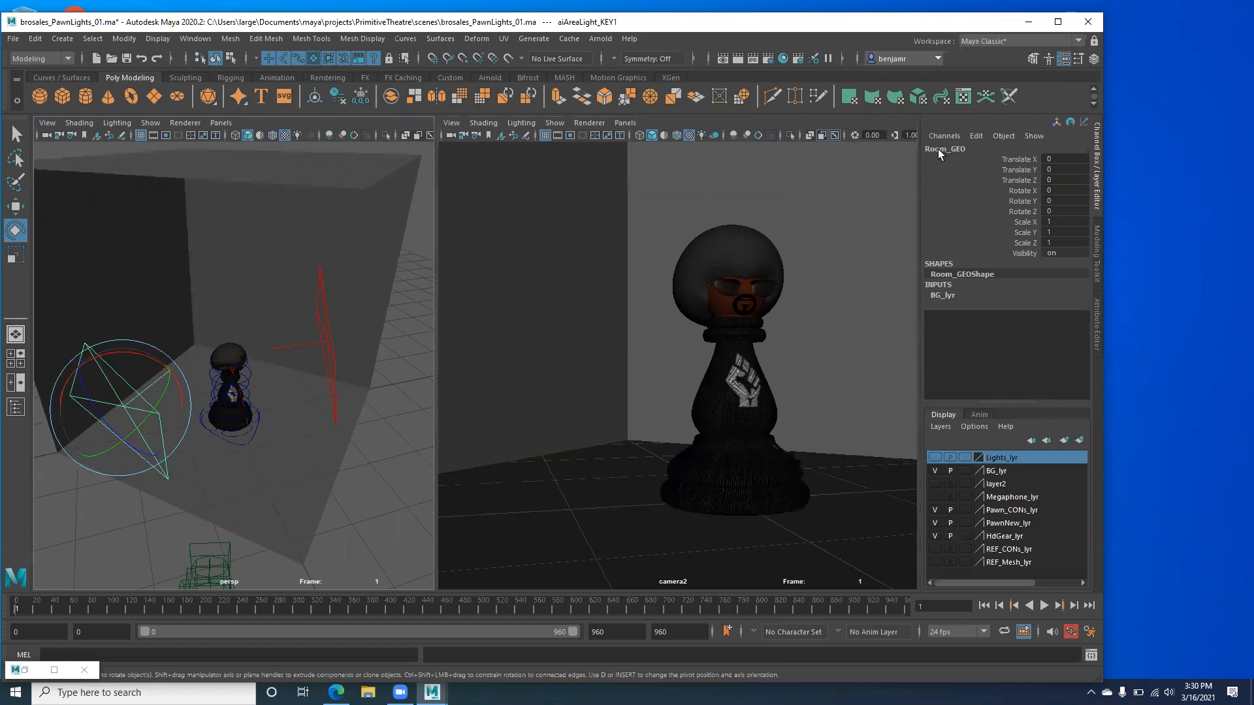
pyautogui.click(995, 150)
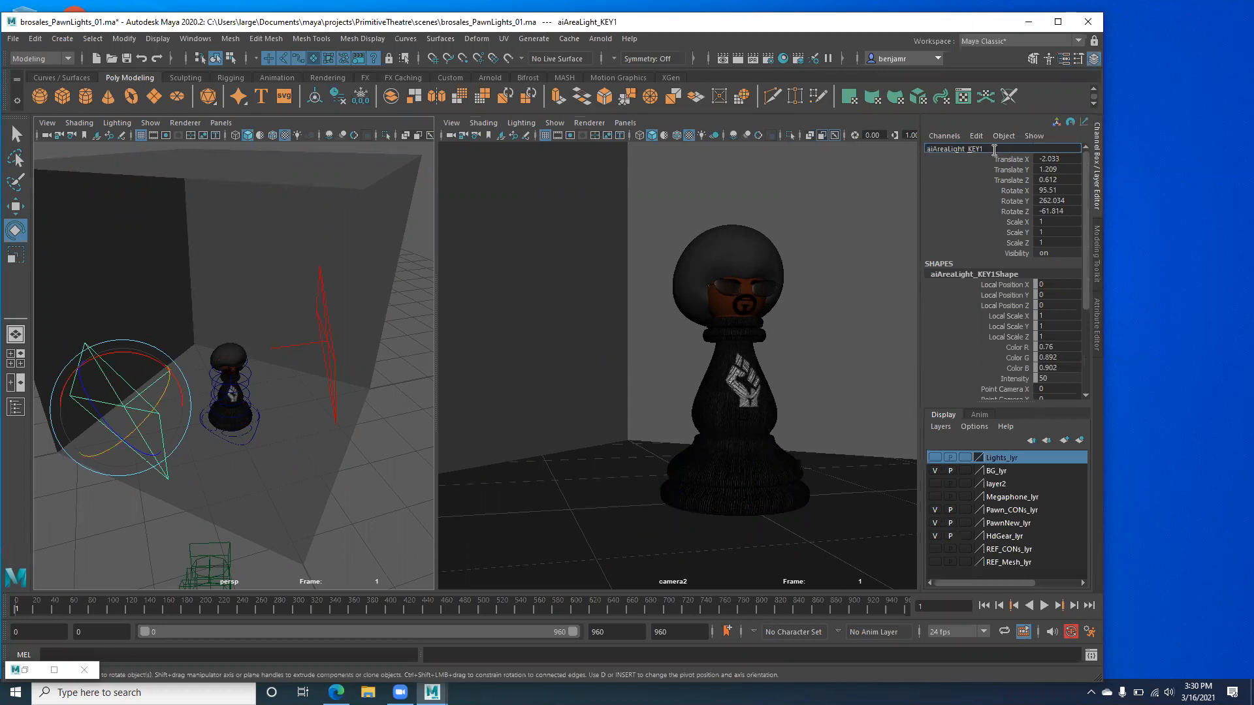
pyautogui.press('BackSpace')
pyautogui.press('BackSpace')
pyautogui.press('BackSpace')
pyautogui.press('BackSpace')
pyautogui.write('FILL')
pyautogui.press('Return')
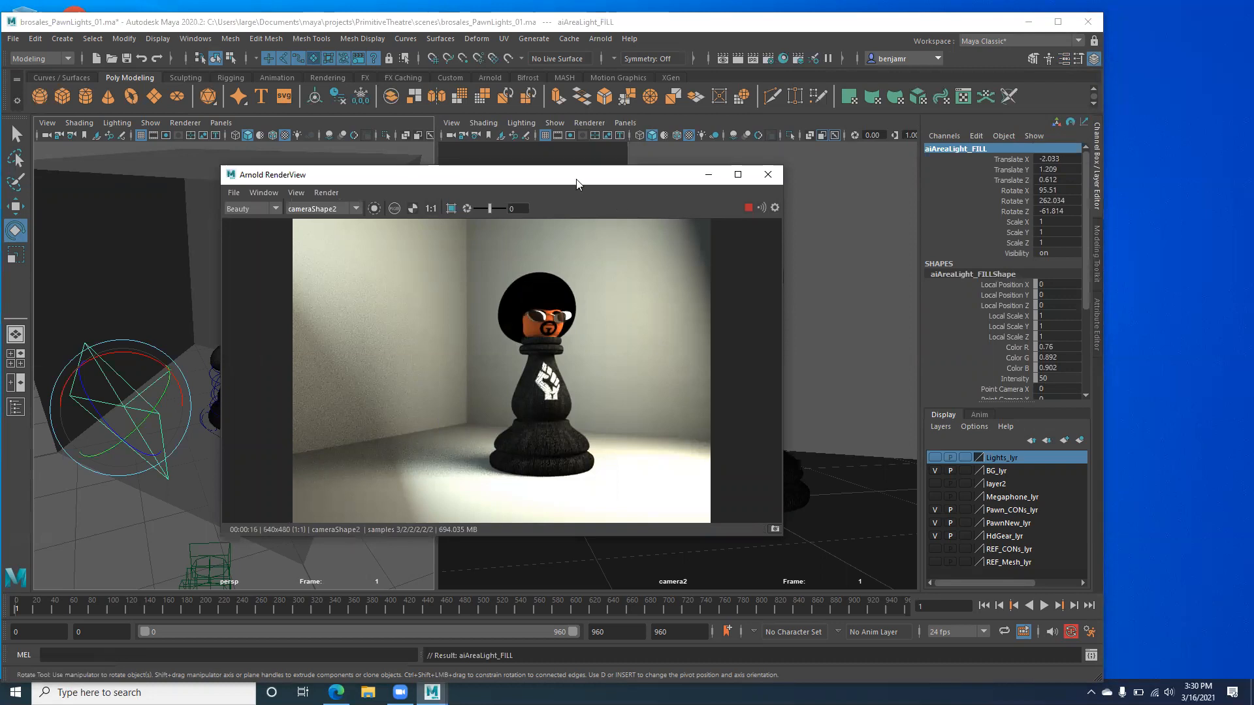
# Check the pawn's render with the cool fill light and make the Lights_lyr display layer visible.
pyautogui.moveTo(598, 174); pyautogui.dragTo(678, 98)
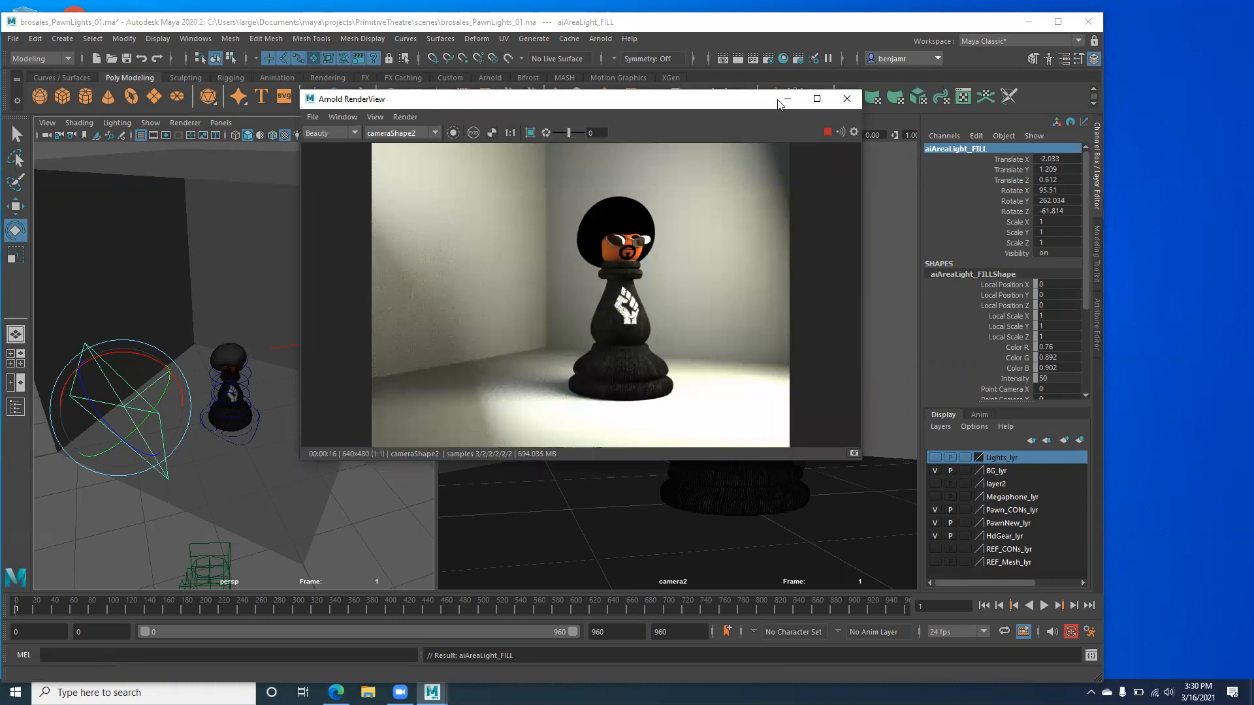
pyautogui.moveTo(743, 104); pyautogui.dragTo(748, 52)
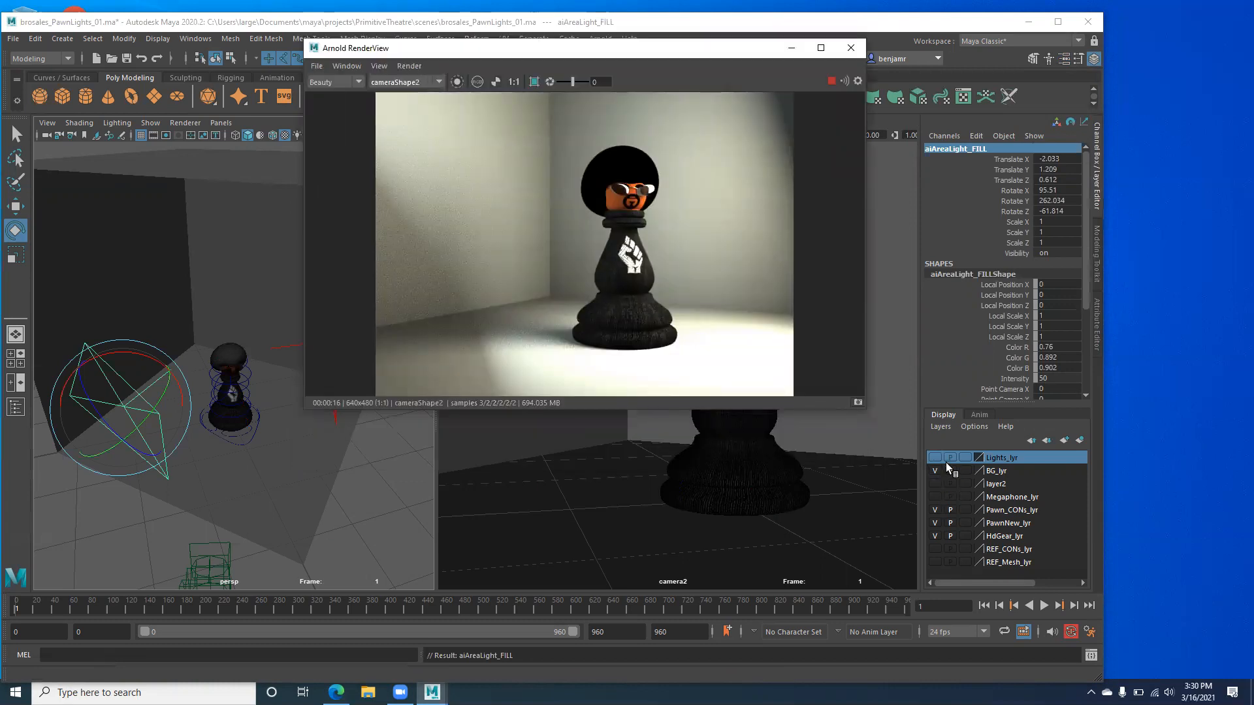
pyautogui.click(936, 458)
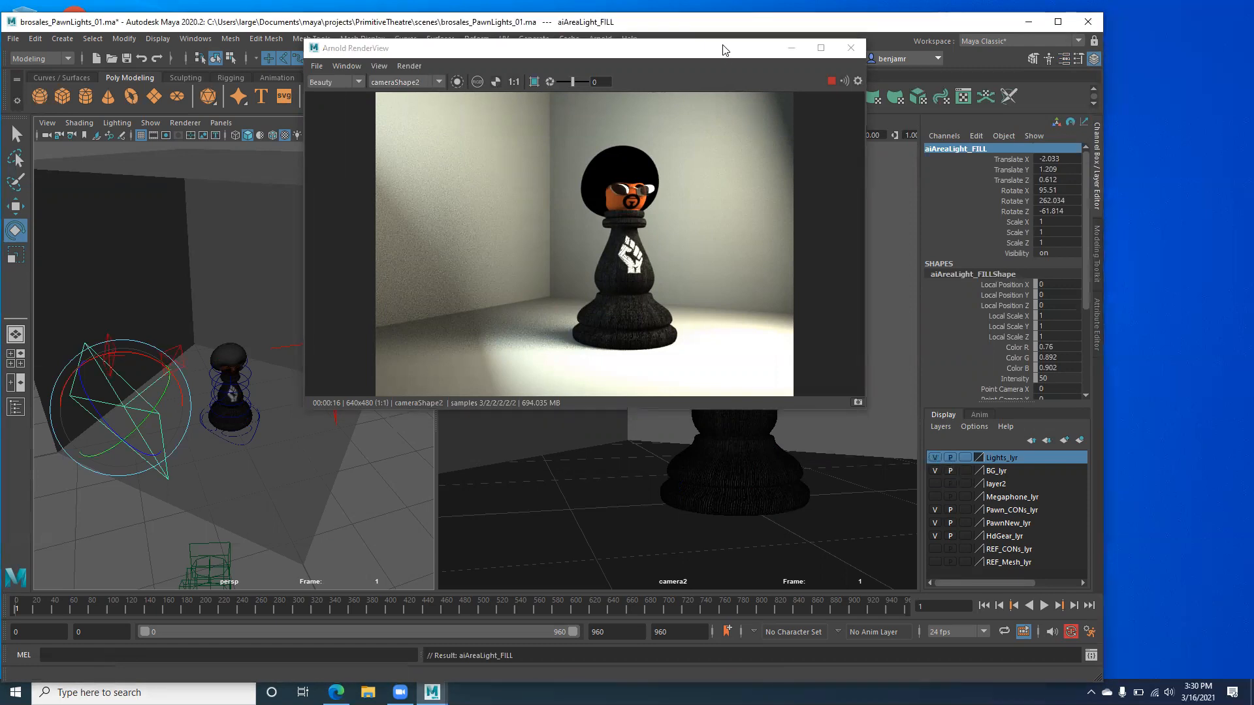
pyautogui.moveTo(722, 51); pyautogui.dragTo(610, 162)
pyautogui.click(679, 159)
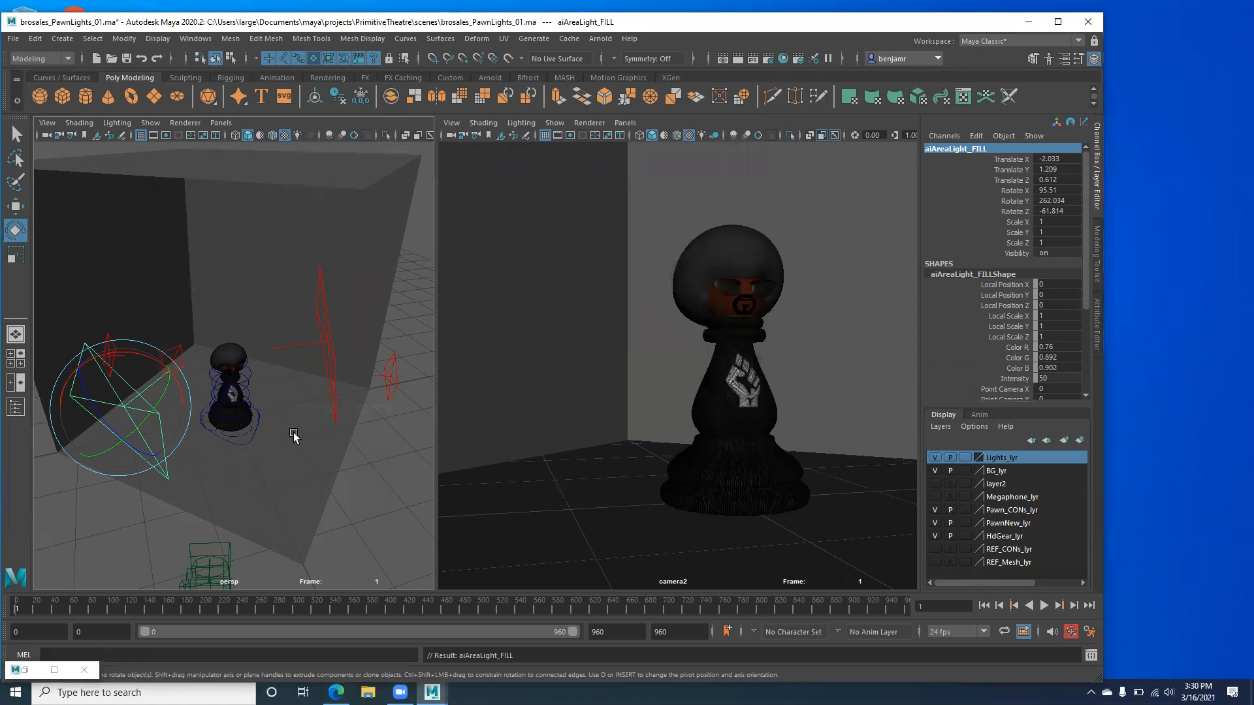
# Delete the three older small area lights around the pawn, including aiAreaLight_Key and aiAreaLight_Rim.
pyautogui.keyDown('alt'); pyautogui.moveTo(327, 392); pyautogui.dragTo(339, 391); pyautogui.keyUp('alt')
pyautogui.moveTo(372, 332); pyautogui.dragTo(382, 398)
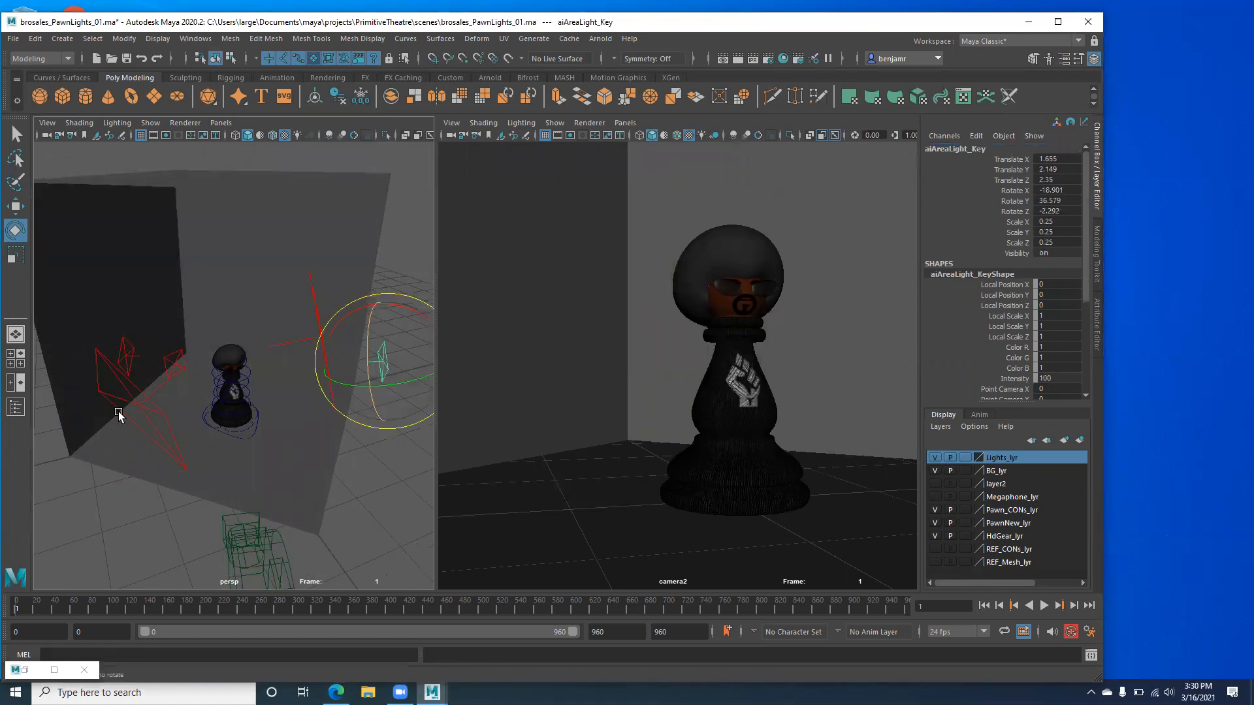
pyautogui.click(171, 361)
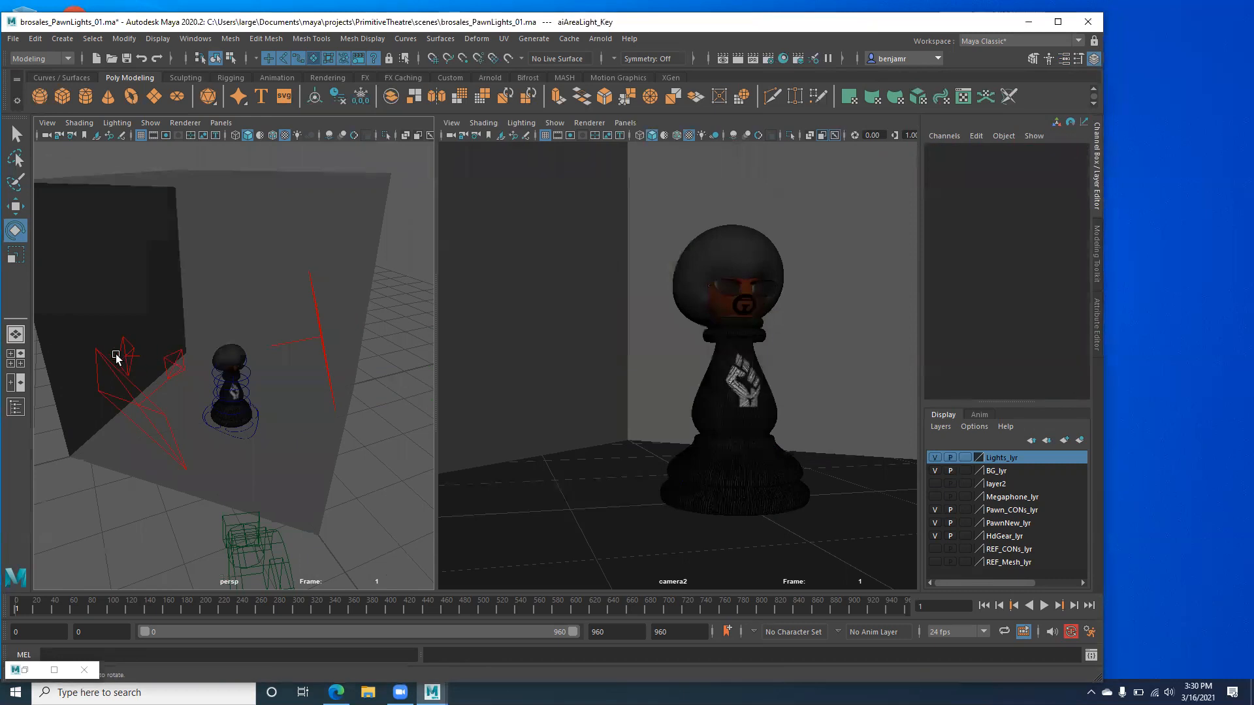
pyautogui.click(172, 361)
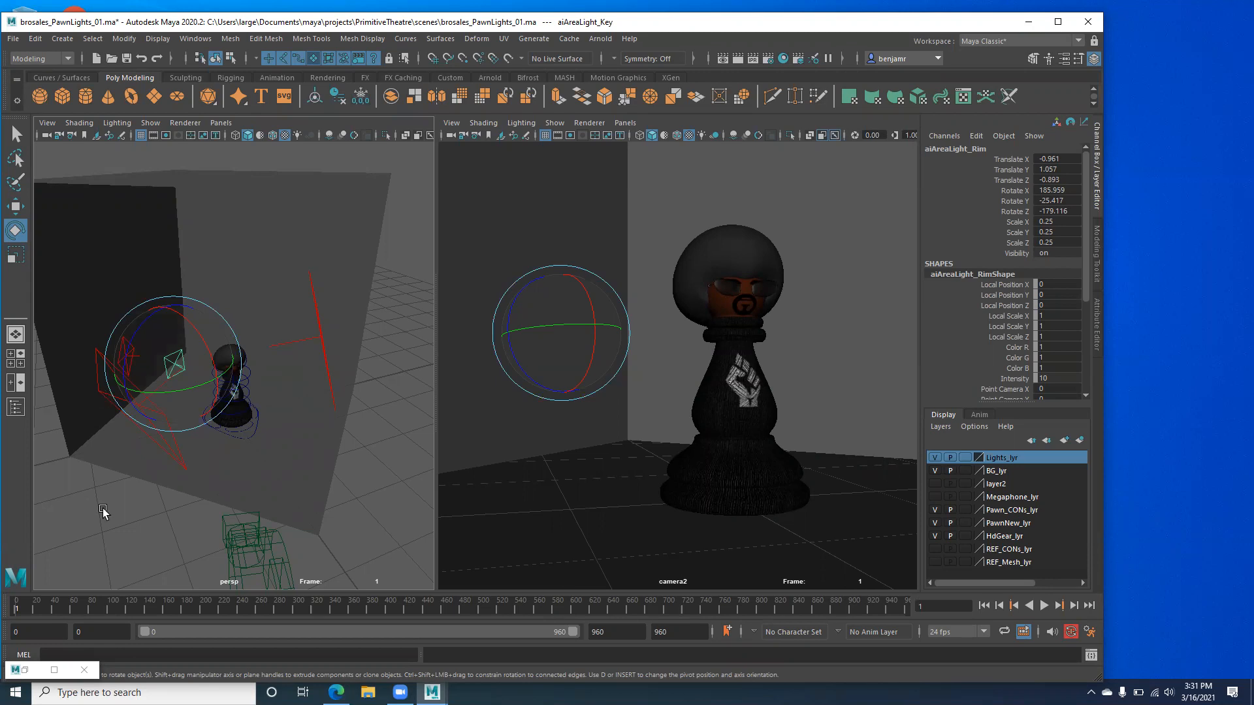
pyautogui.click(58, 469)
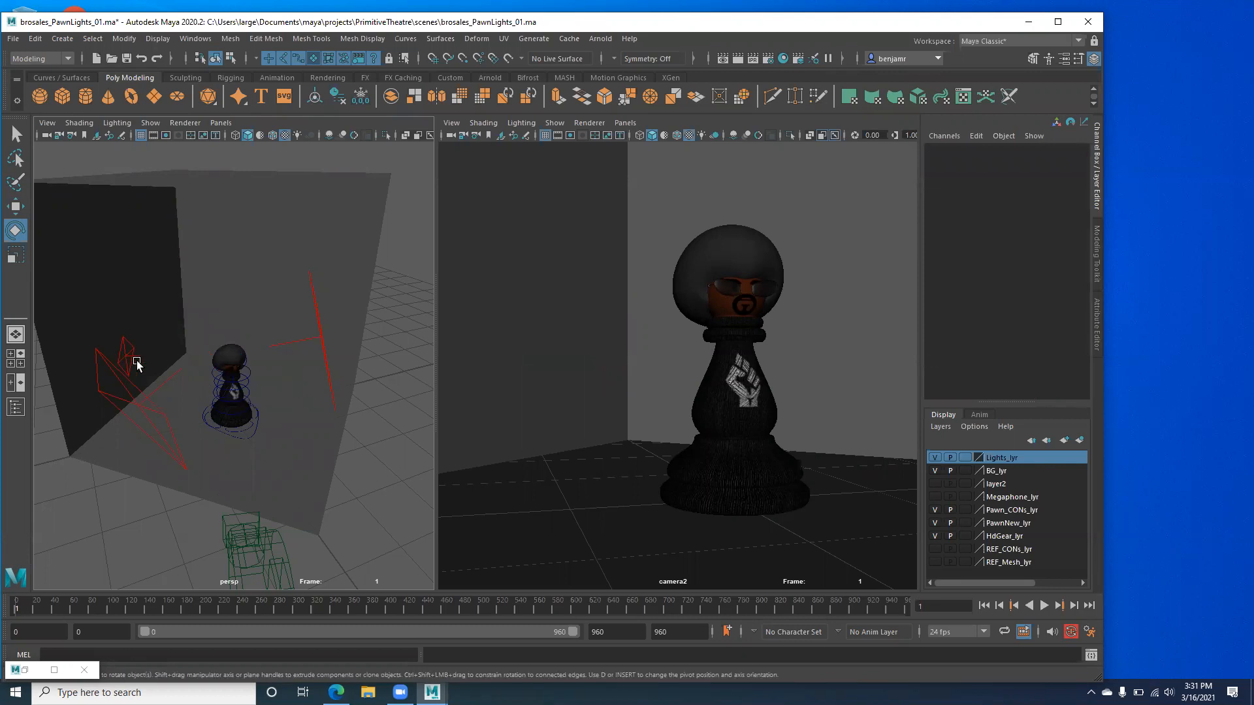
pyautogui.click(100, 429)
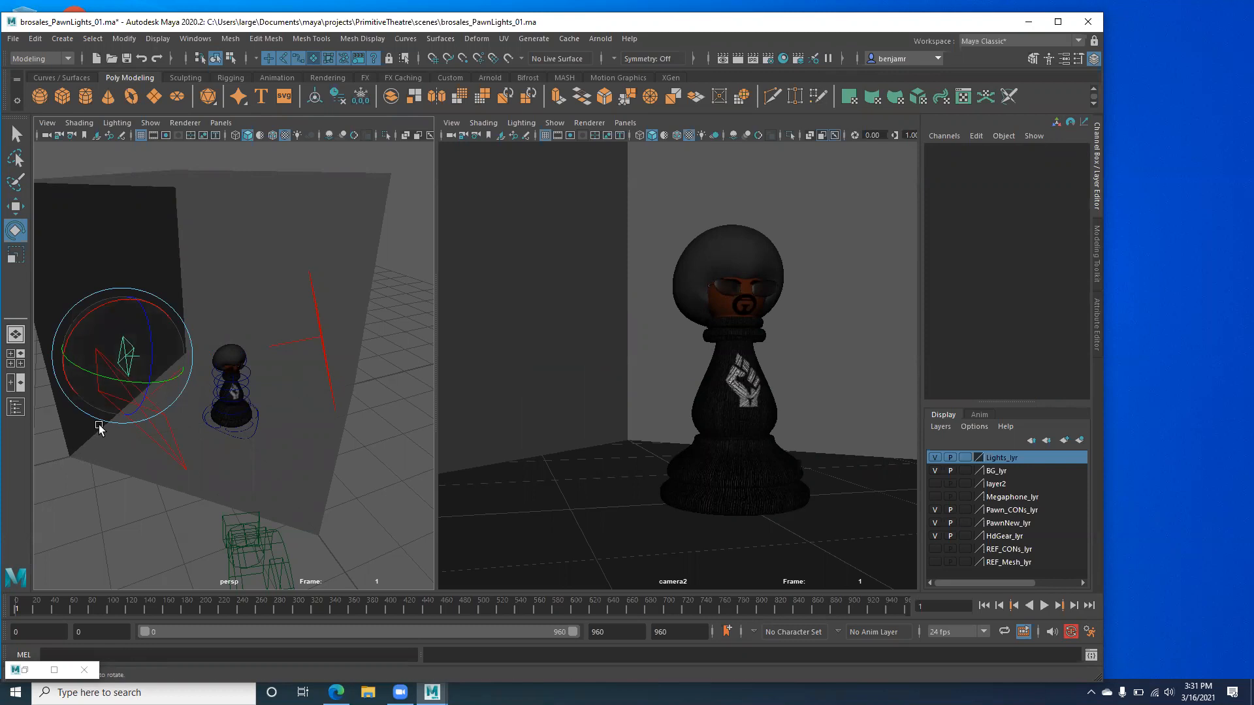
pyautogui.press('Delete')
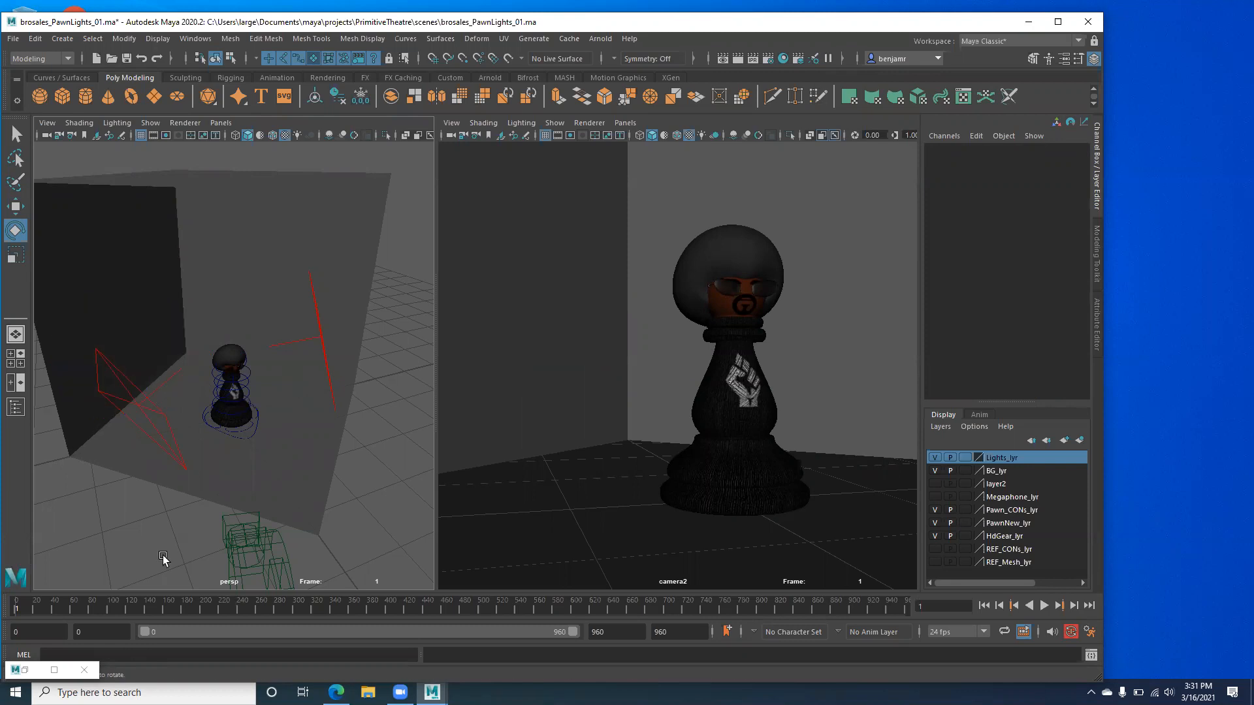
pyautogui.click(939, 458)
pyautogui.click(935, 458)
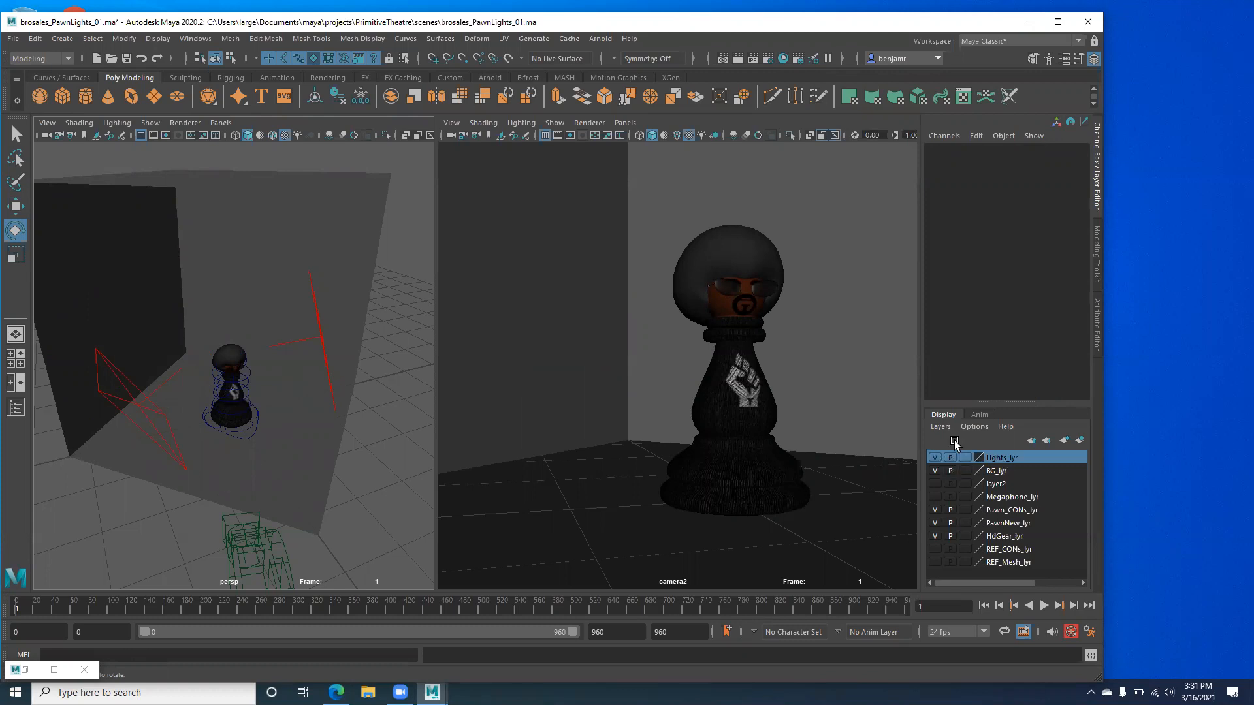
# Rename the display layer Lights_lyr as Light_KEY_lyr.
pyautogui.click(318, 323)
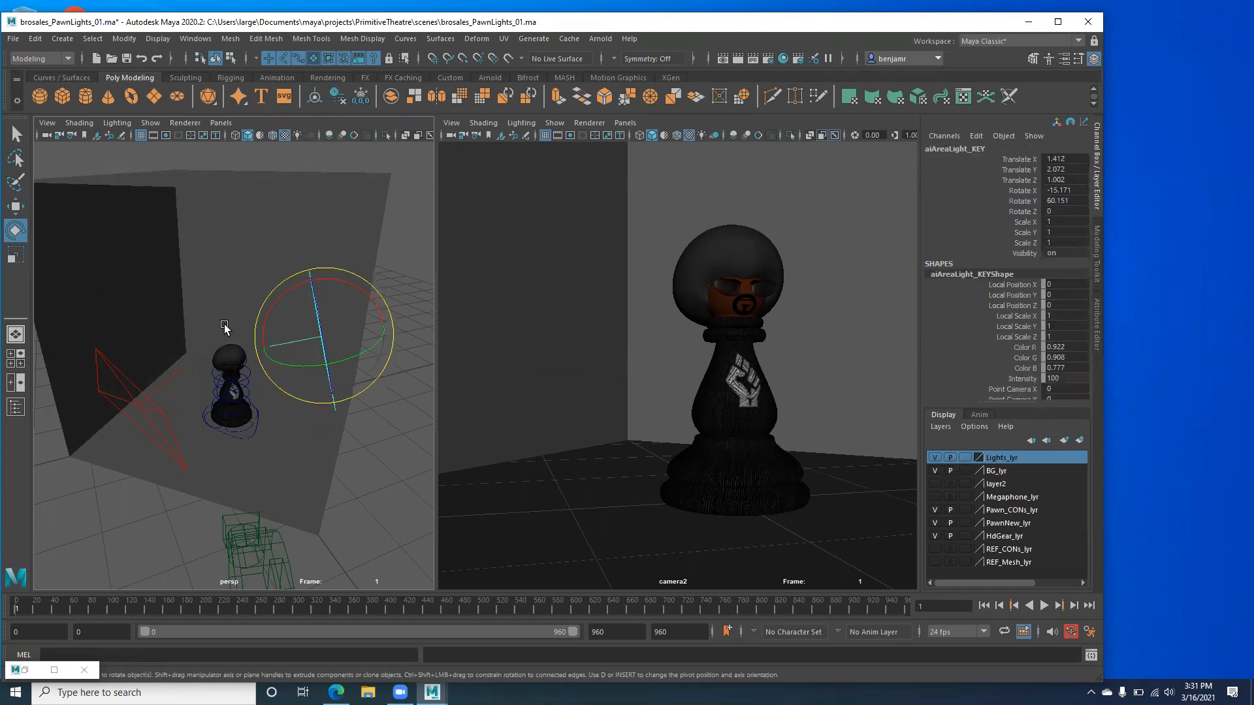
pyautogui.doubleClick(997, 457)
pyautogui.click(739, 262)
pyautogui.write('KEY_lyr')
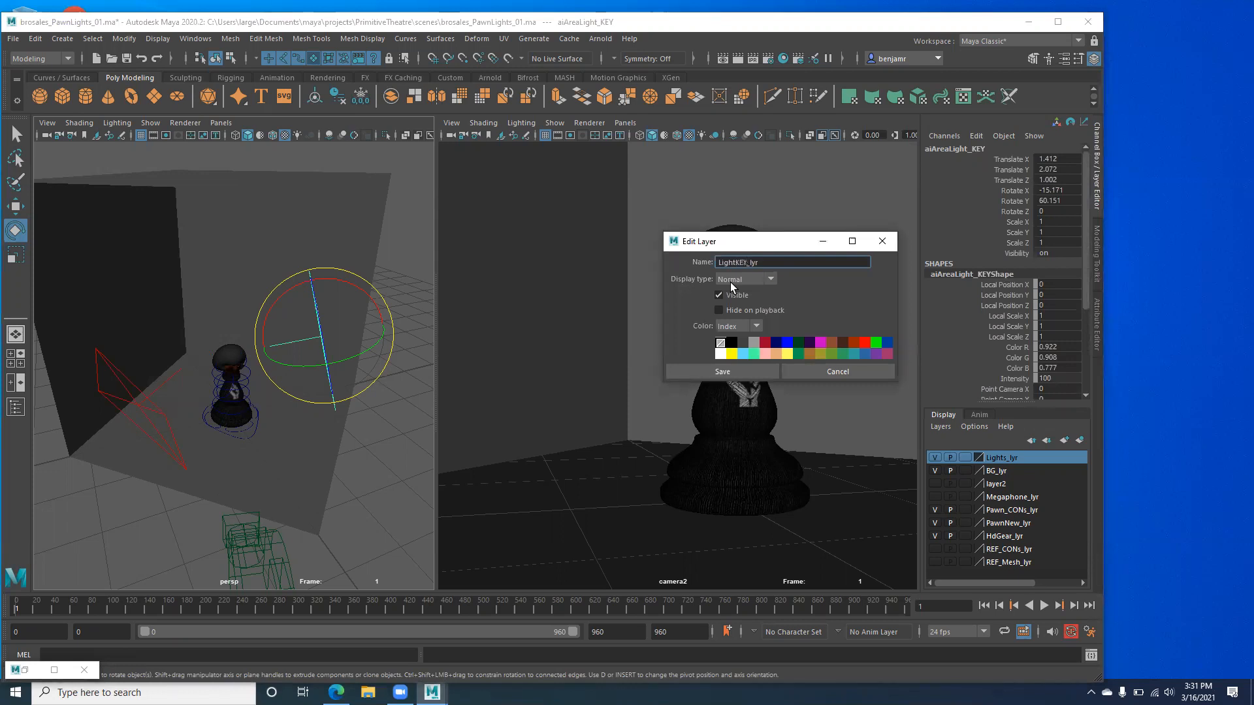
pyautogui.write('_')
pyautogui.click(721, 347)
pyautogui.click(722, 372)
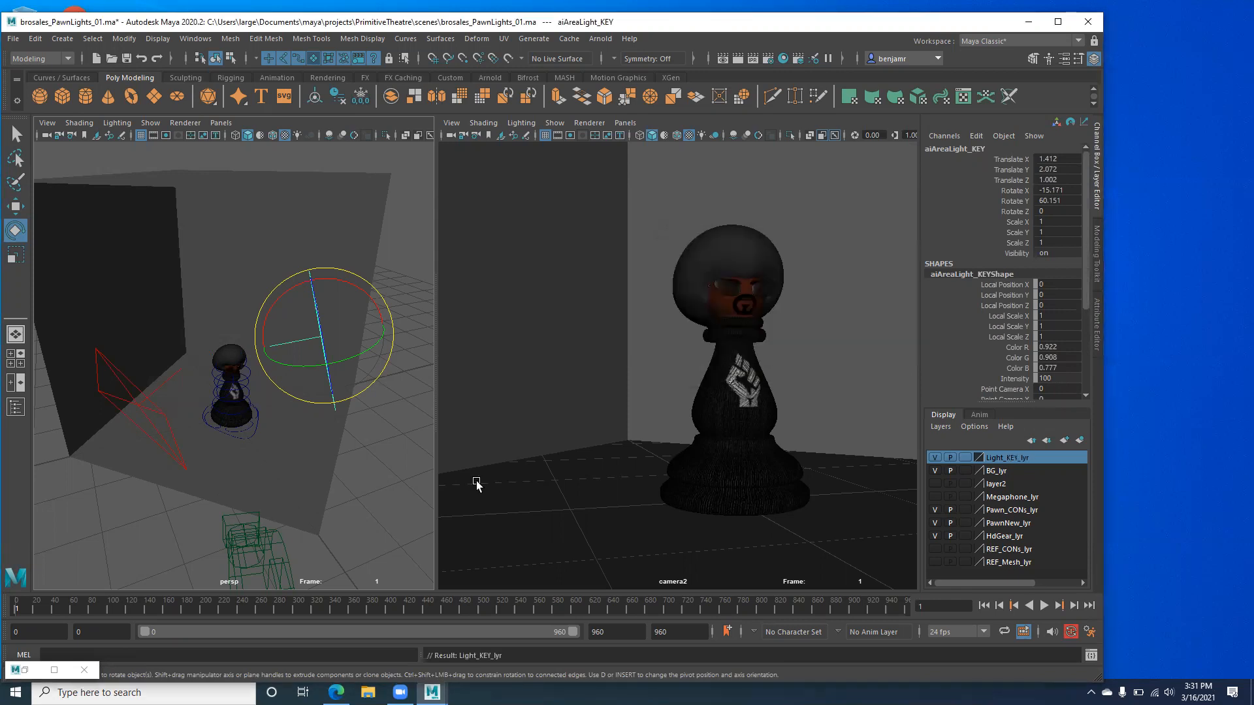
# Create a new display layer from the selected fill light and name it Light_RIM_lyr.
pyautogui.click(109, 404)
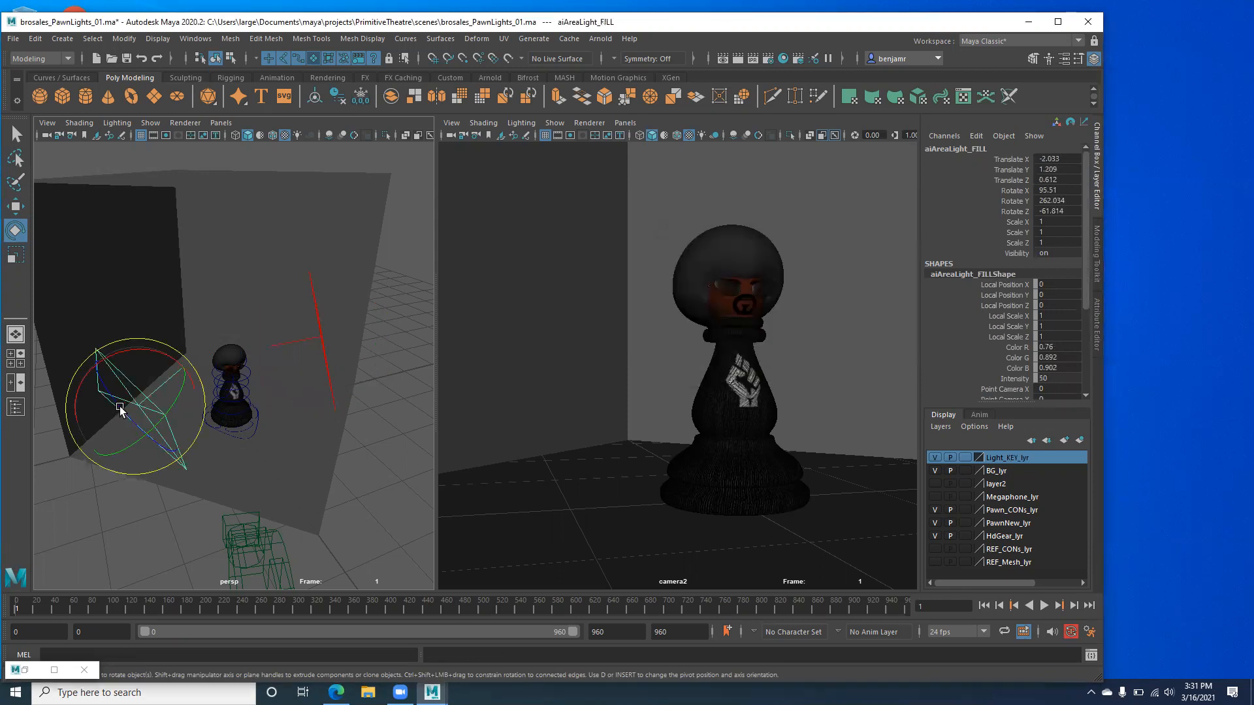
pyautogui.click(1080, 442)
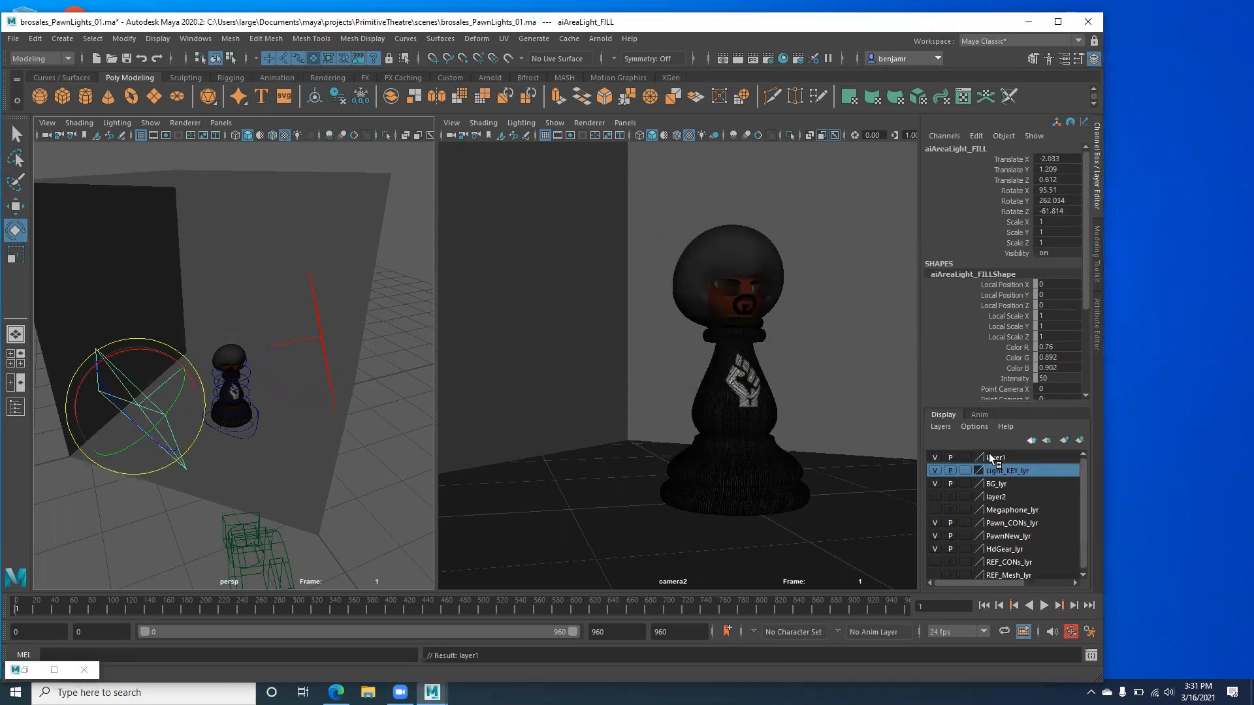
pyautogui.doubleClick(996, 459)
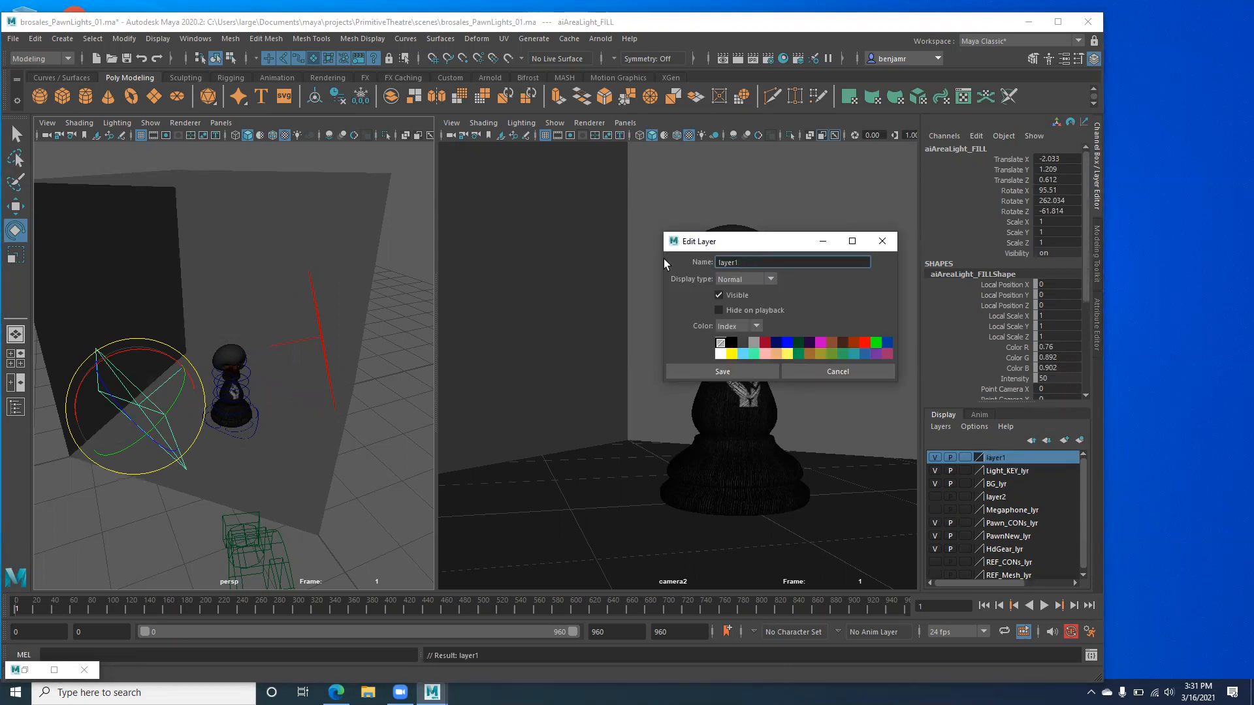
pyautogui.write('Light_RiM_lyr')
pyautogui.click(718, 374)
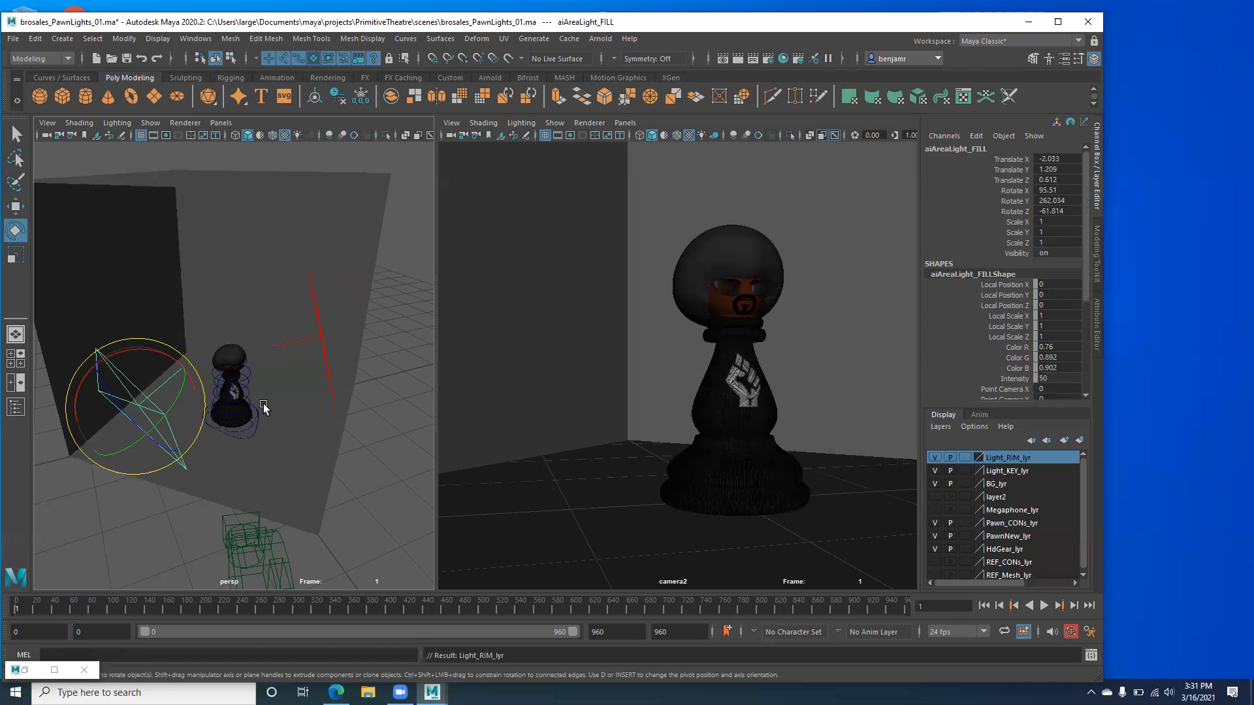
# Duplicate the fill light and rename the copy as aiAreaLight_RIM.
pyautogui.hotkey('ctrl', 'd')
pyautogui.press('w')
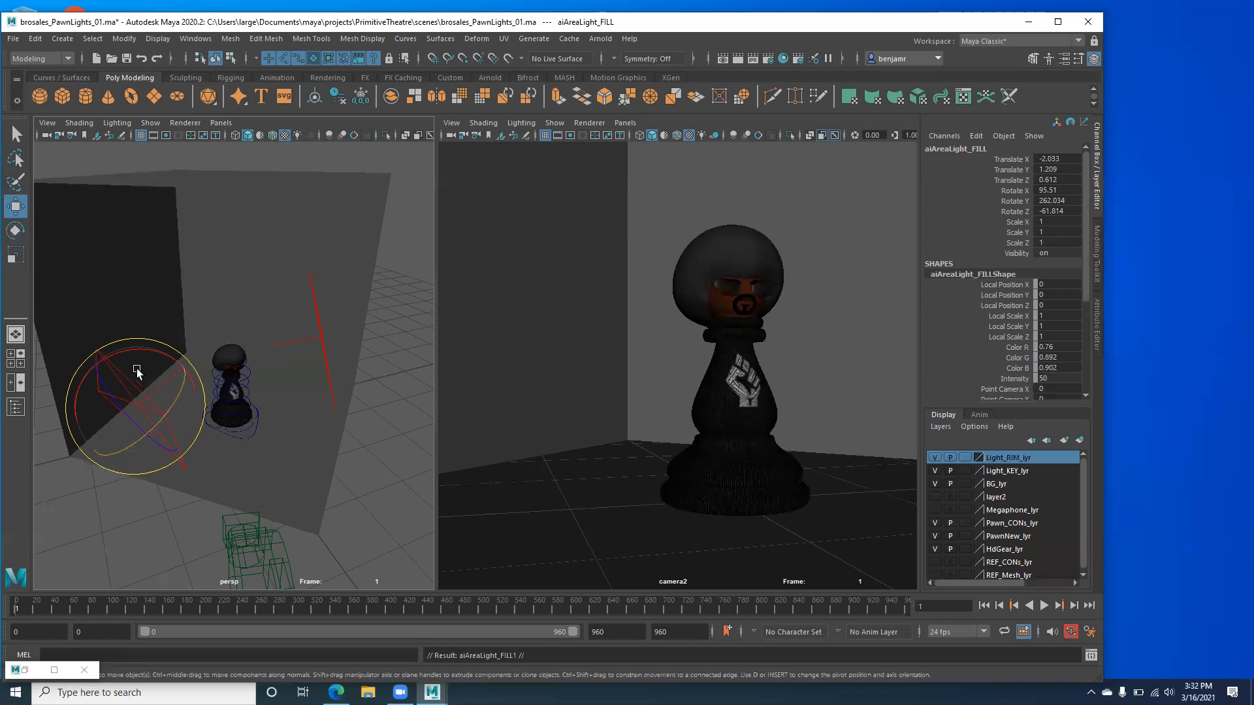
pyautogui.click(990, 149)
pyautogui.click(991, 149)
pyautogui.press('BackSpace')
pyautogui.press('BackSpace')
pyautogui.press('BackSpace')
pyautogui.press('BackSpace')
pyautogui.write('RIM')
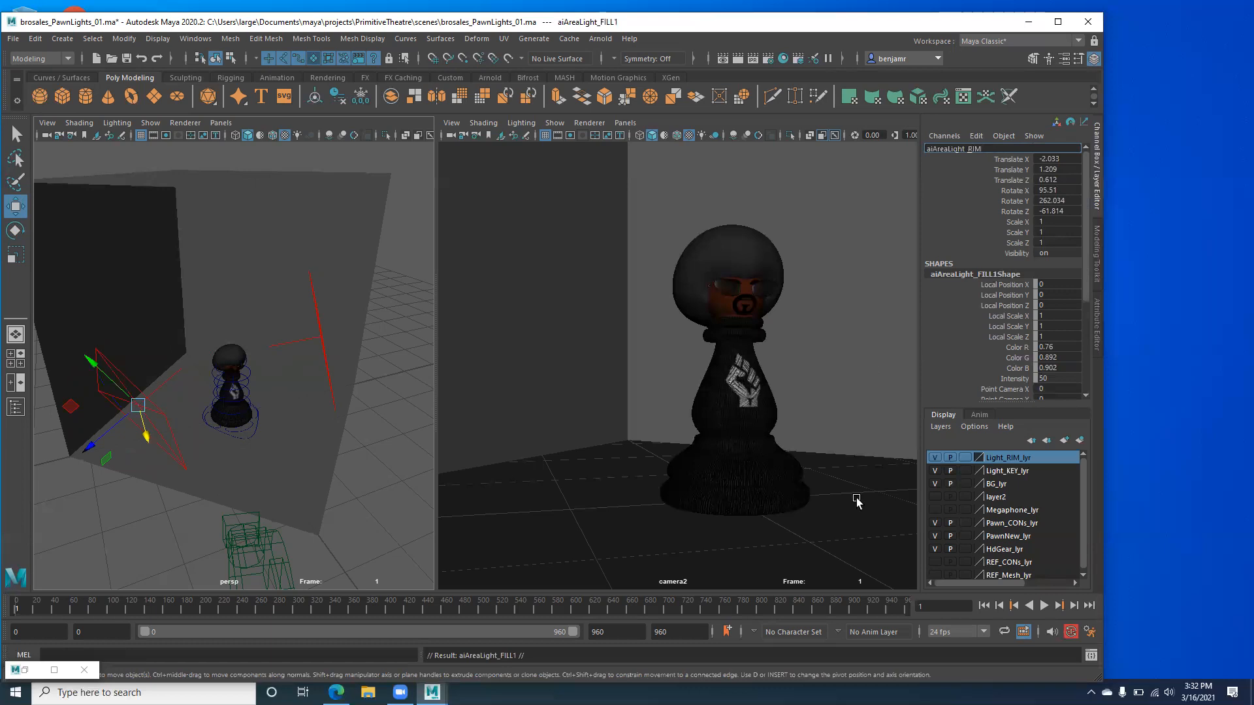
pyautogui.press('Return')
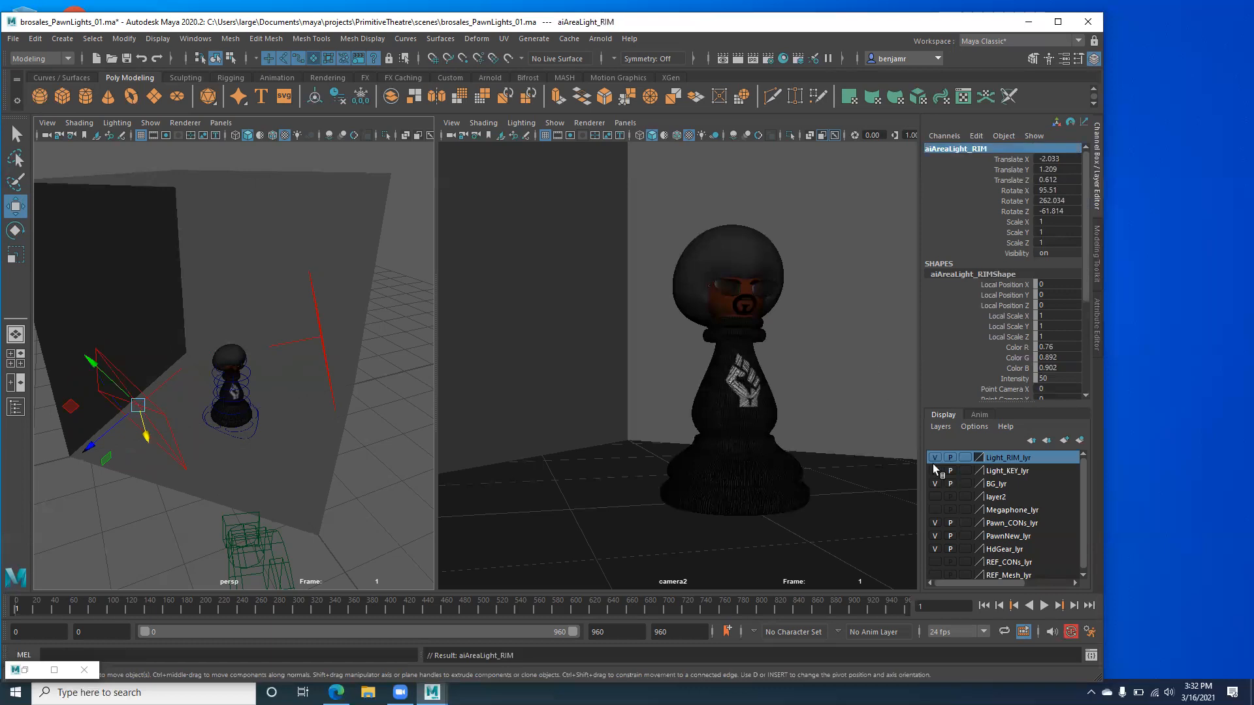
# Rename the display layer Light_RIM_lyr as Light_FIL_lyr.
pyautogui.doubleClick(980, 457)
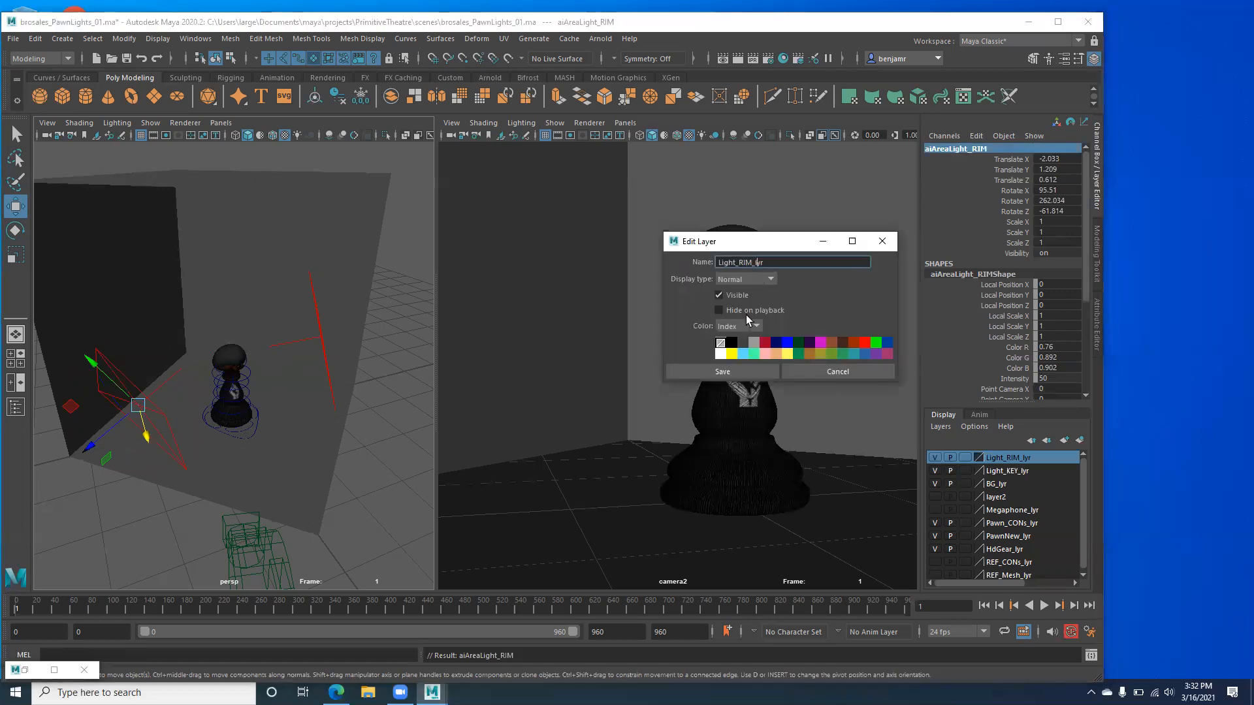
pyautogui.press('BackSpace')
pyautogui.press('BackSpace')
pyautogui.press('BackSpace')
pyautogui.write('FIL')
pyautogui.click(737, 370)
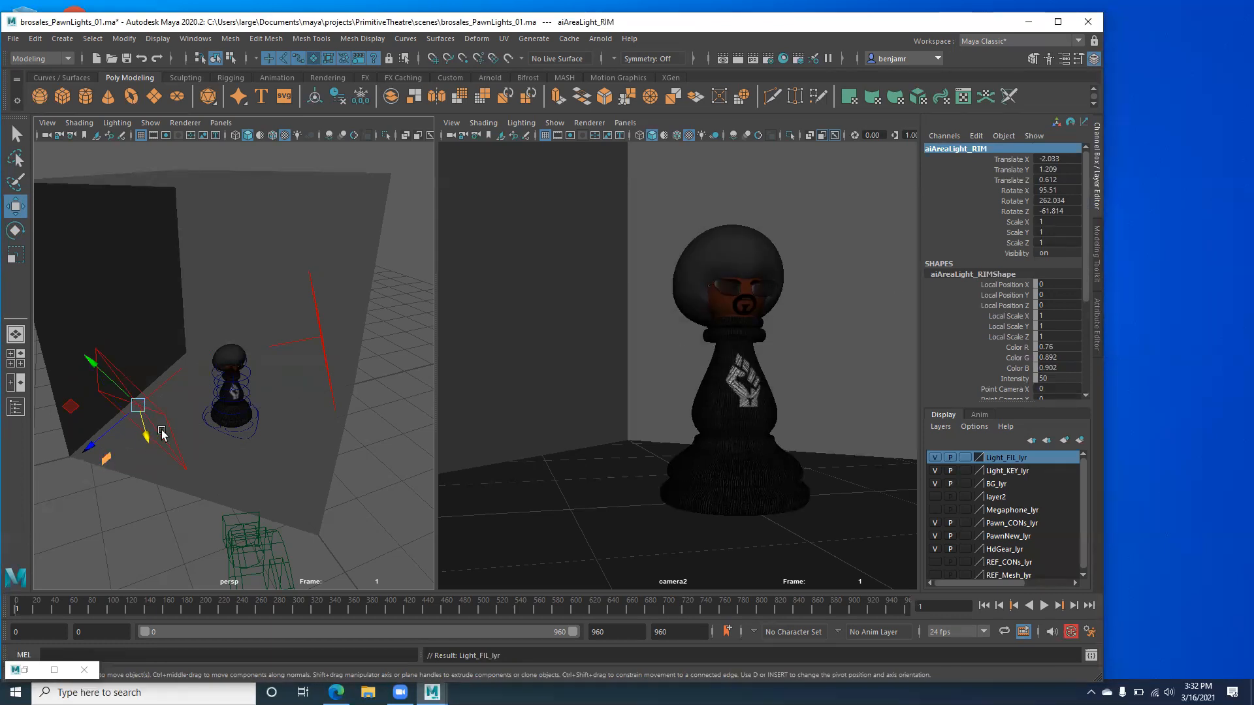
# Move the rim light behind the pawn to about X -0.92, Y 1.53, Z -1.89 and rotate it to about 12.2, 202.7, 1.3.
pyautogui.press('t')
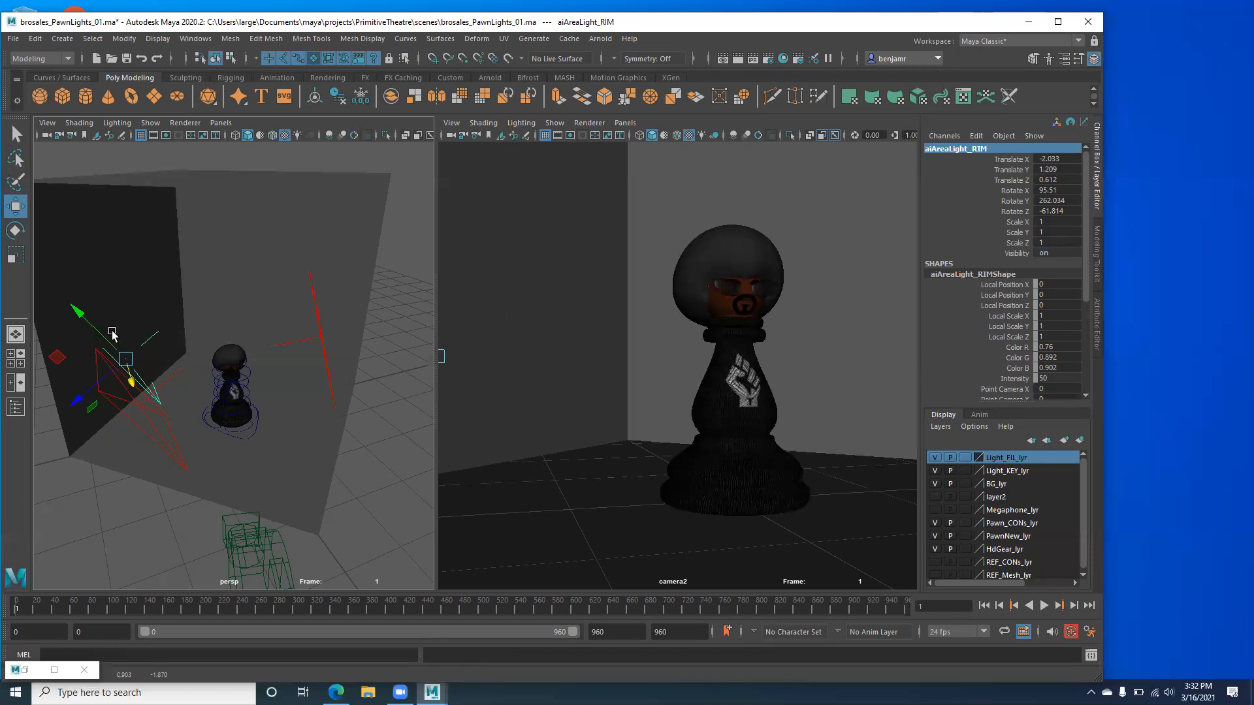
pyautogui.moveTo(138, 381); pyautogui.dragTo(152, 358)
pyautogui.press('e')
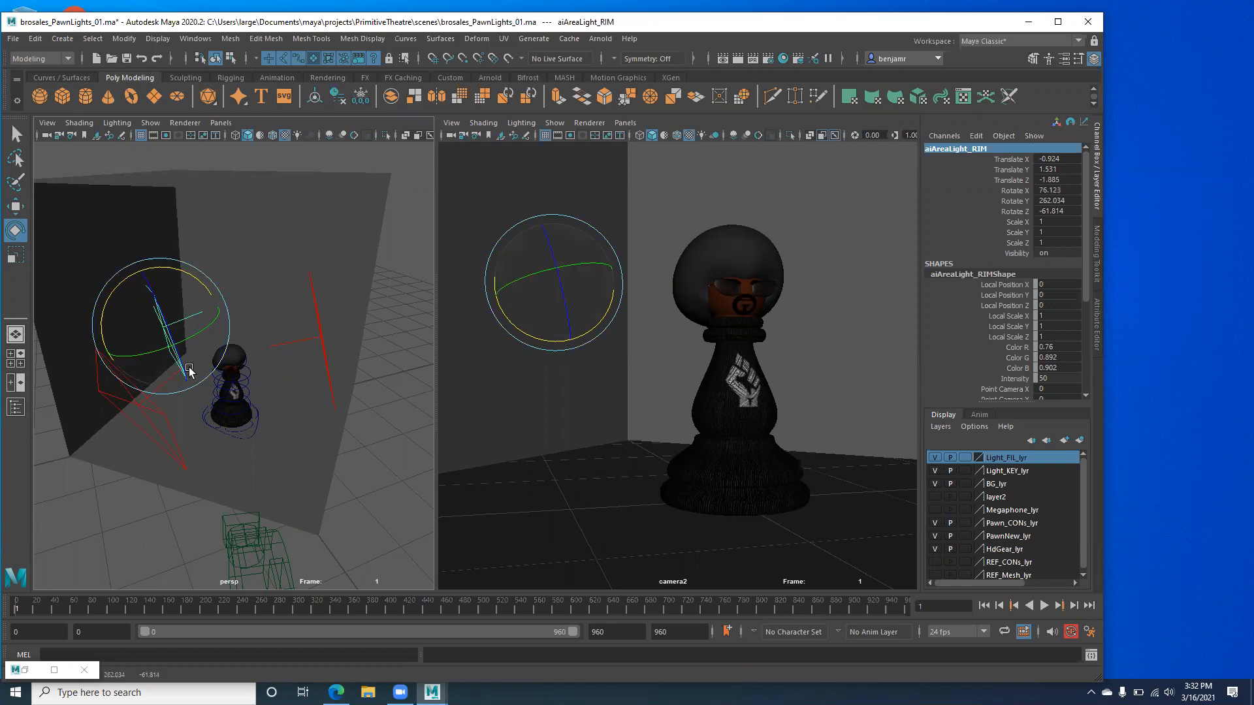
pyautogui.moveTo(148, 350); pyautogui.dragTo(113, 371)
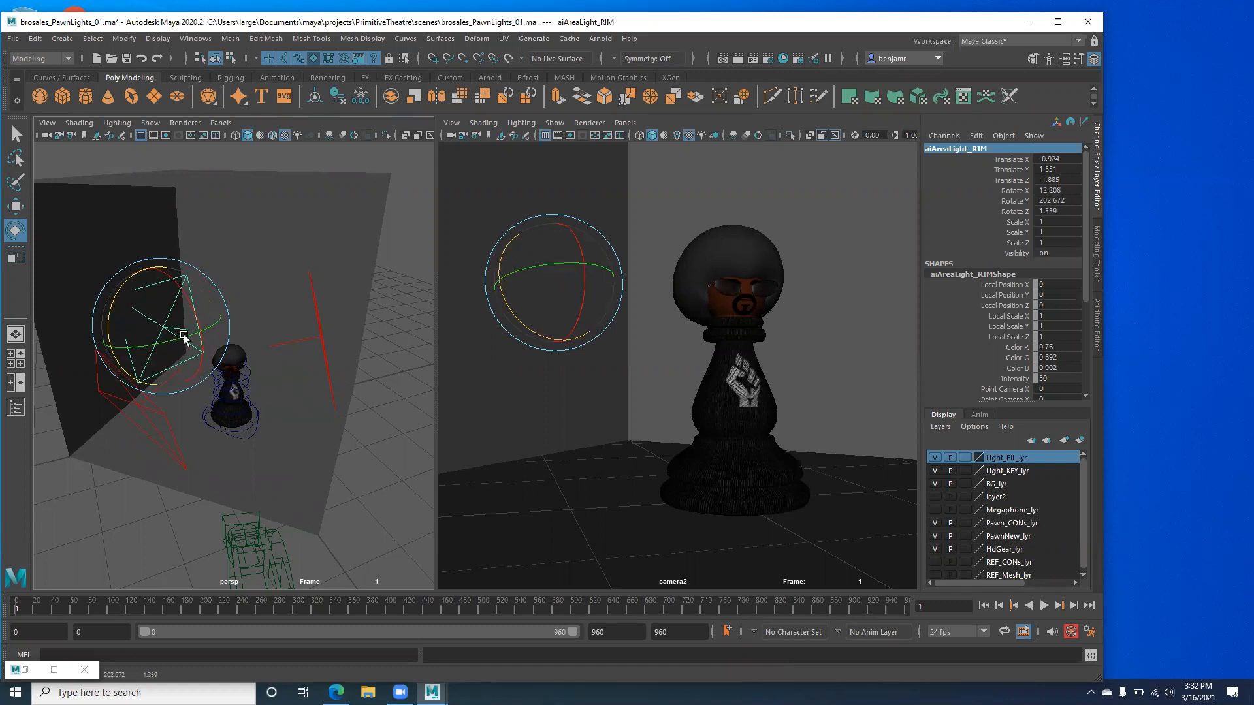
# Move the rim light closer behind the pawn, to about X -0.35, Y 1.87, Z -0.50, undoing the accidental move of the room.
pyautogui.press('w')
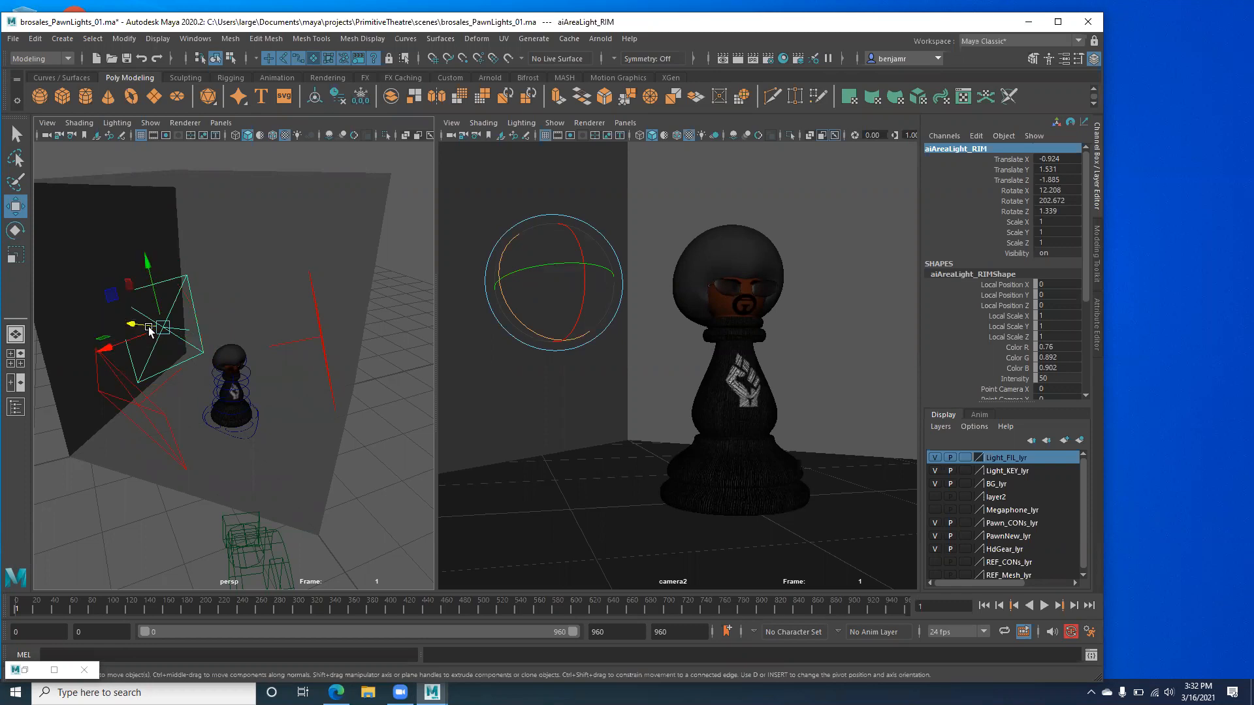
pyautogui.moveTo(132, 324); pyautogui.dragTo(201, 332)
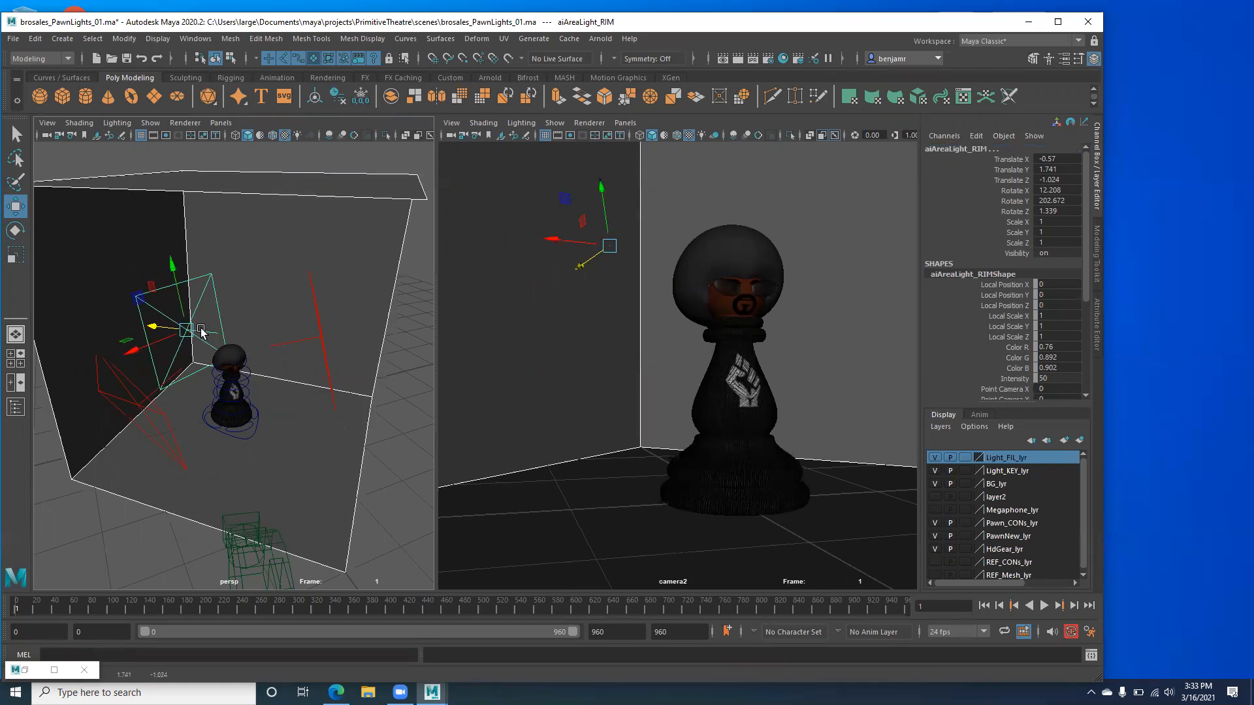
pyautogui.hotkey('ctrl', 'z')
pyautogui.hotkey('ctrl', 'z')
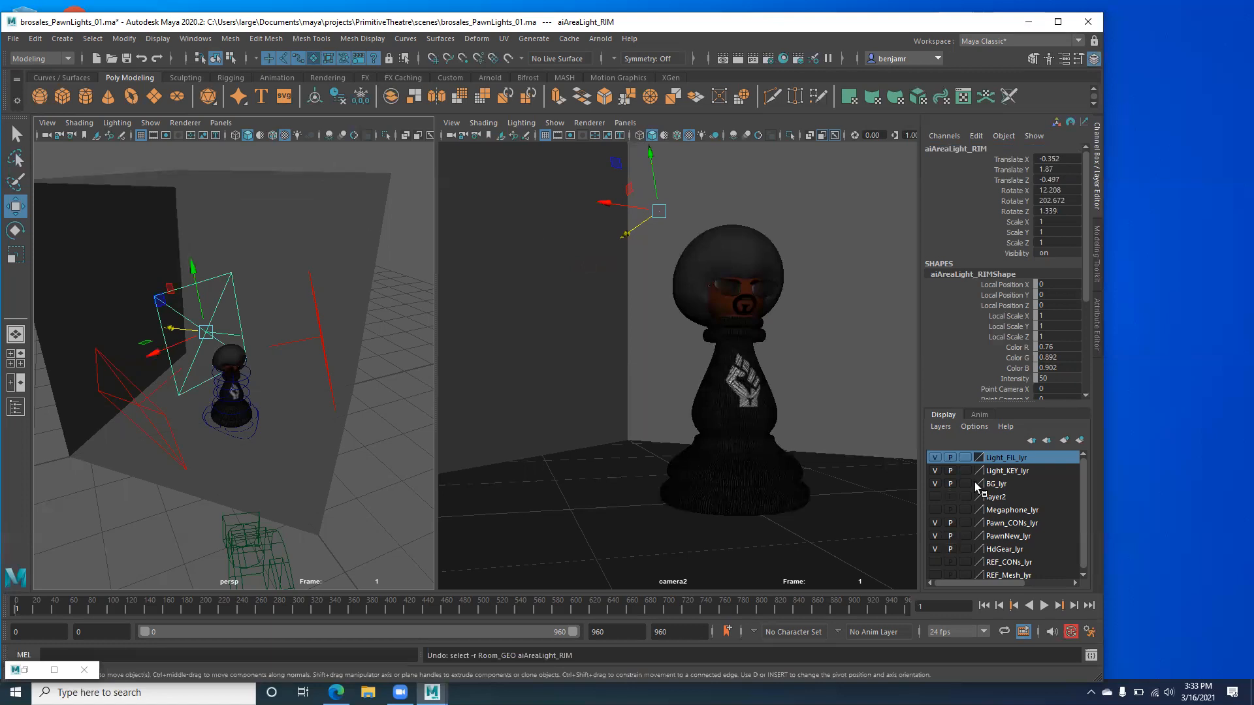
pyautogui.hotkey('ctrl', 'z')
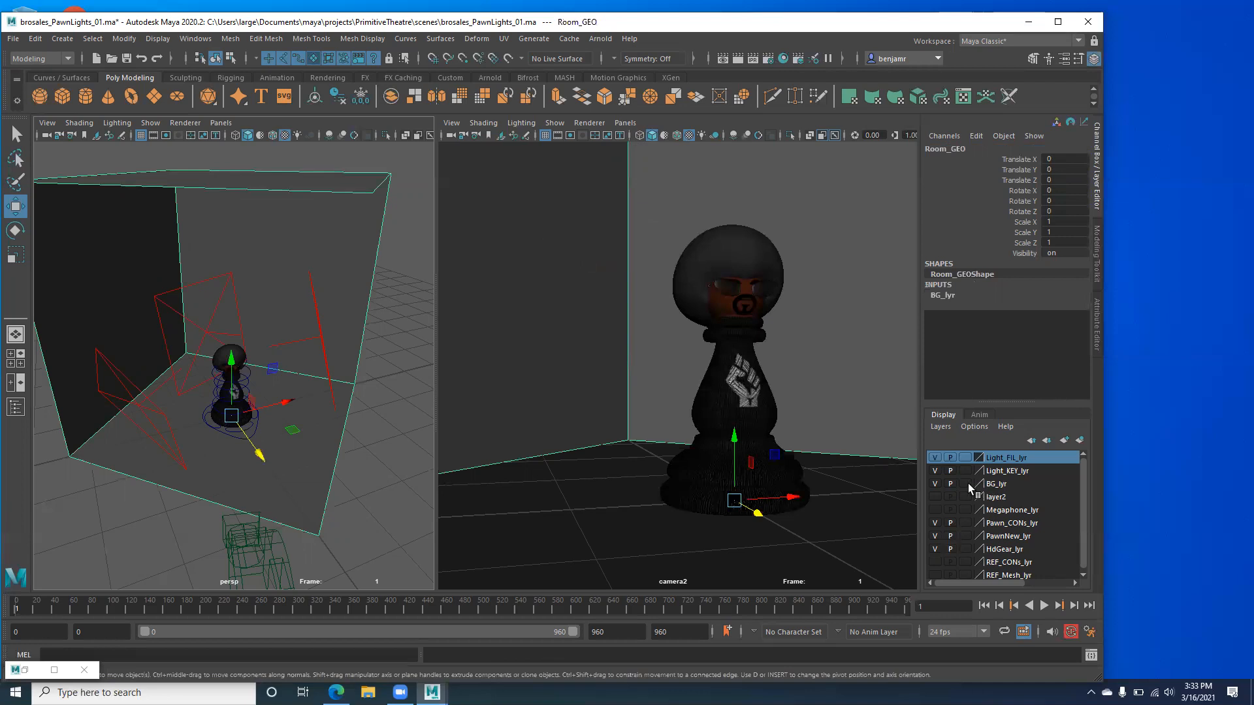
# Set the BG_lyr display layer to Reference so the room cannot be selected.
pyautogui.click(966, 484)
pyautogui.click(965, 484)
pyautogui.click(347, 211)
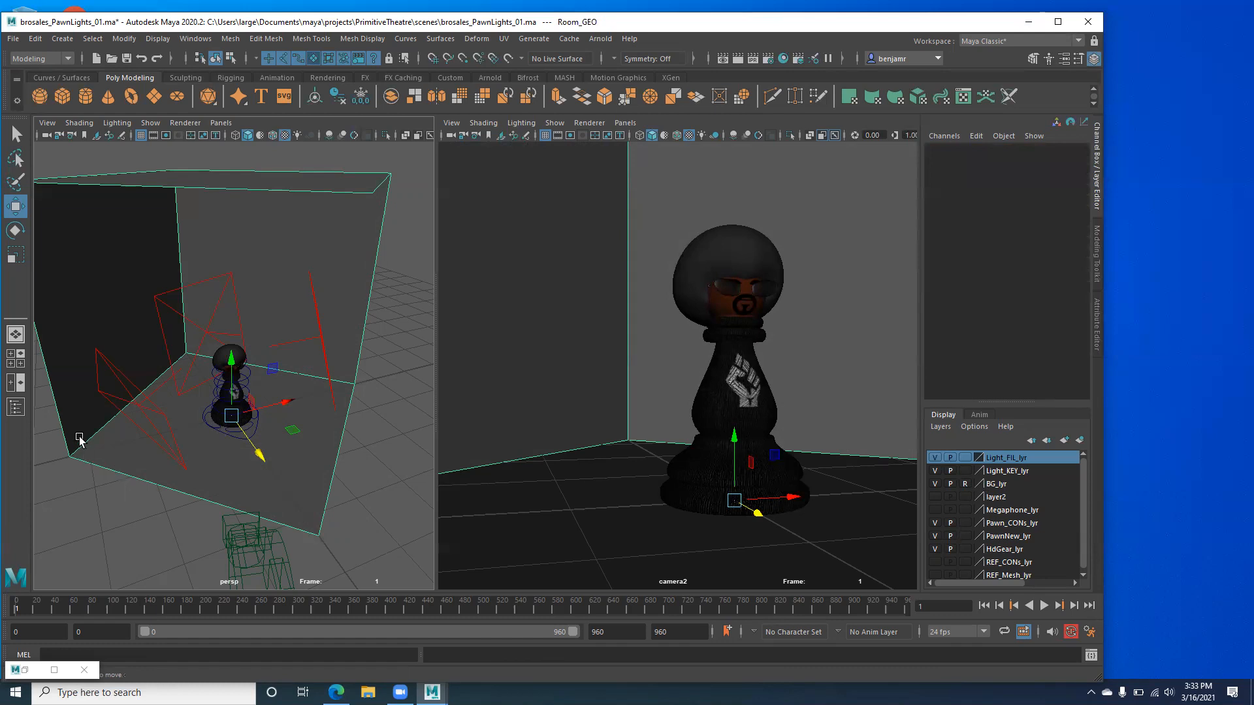
# Set the intensity of the rim light behind the pawn to 25.
pyautogui.click(180, 316)
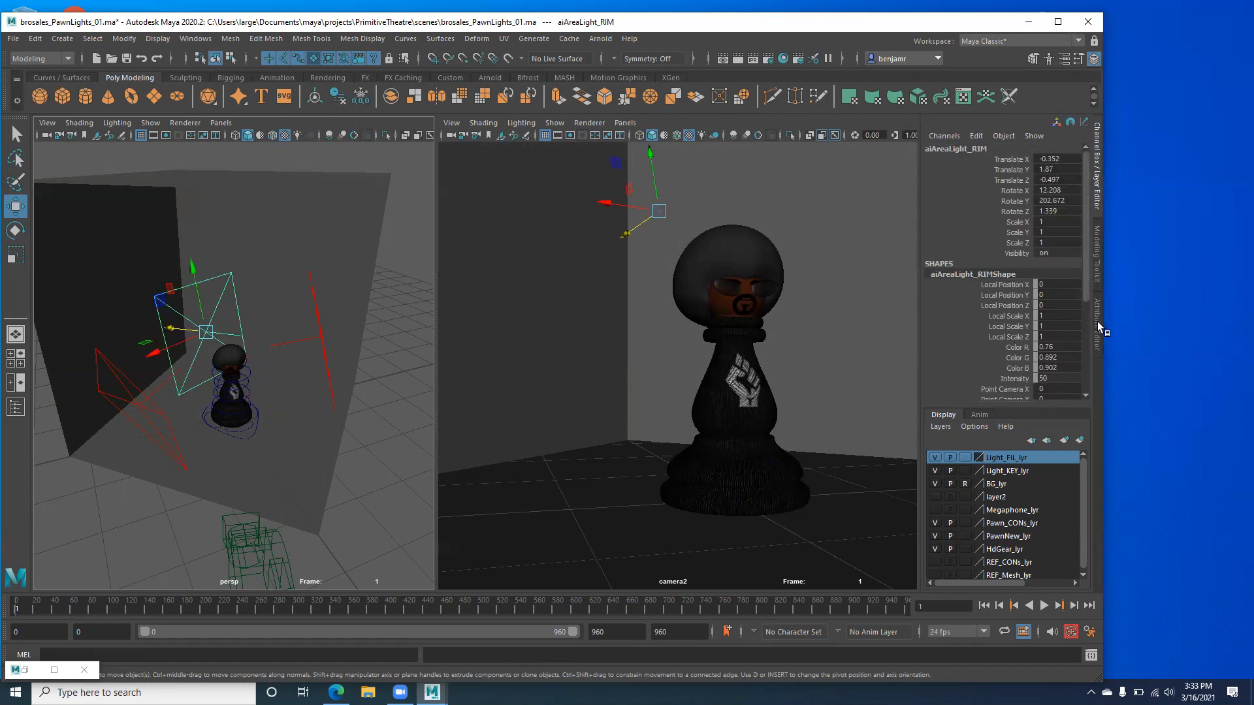
pyautogui.click(1098, 322)
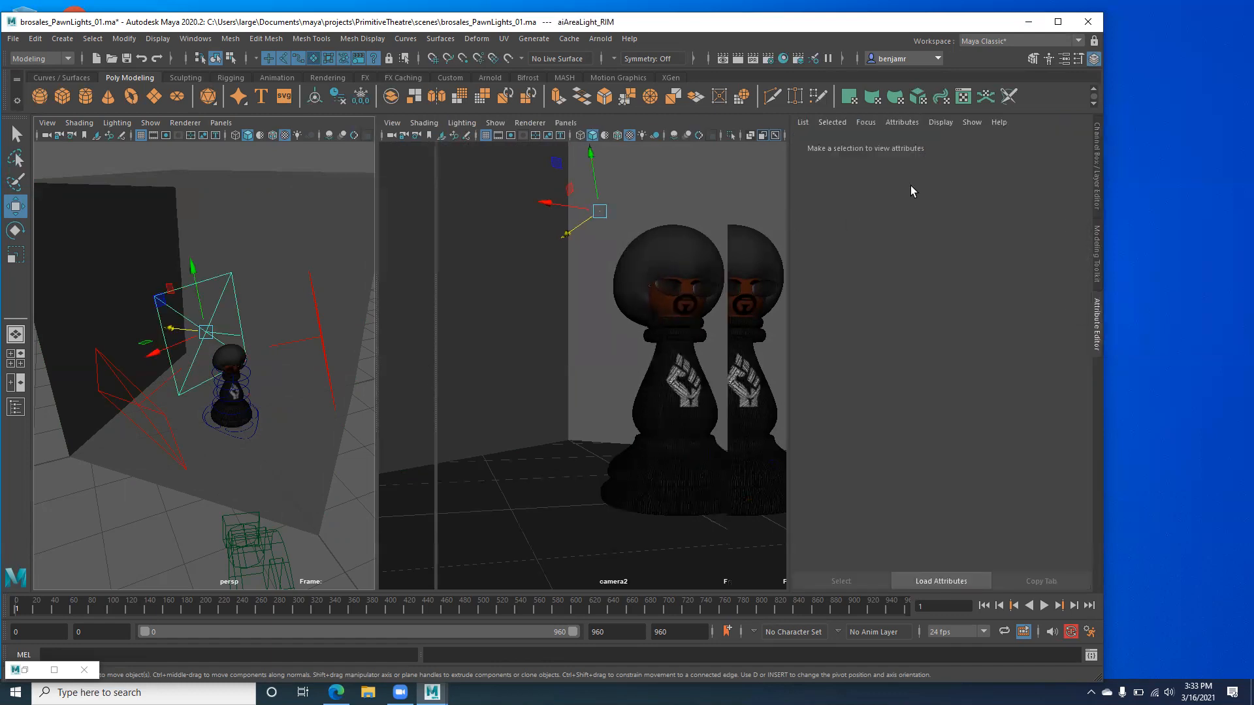
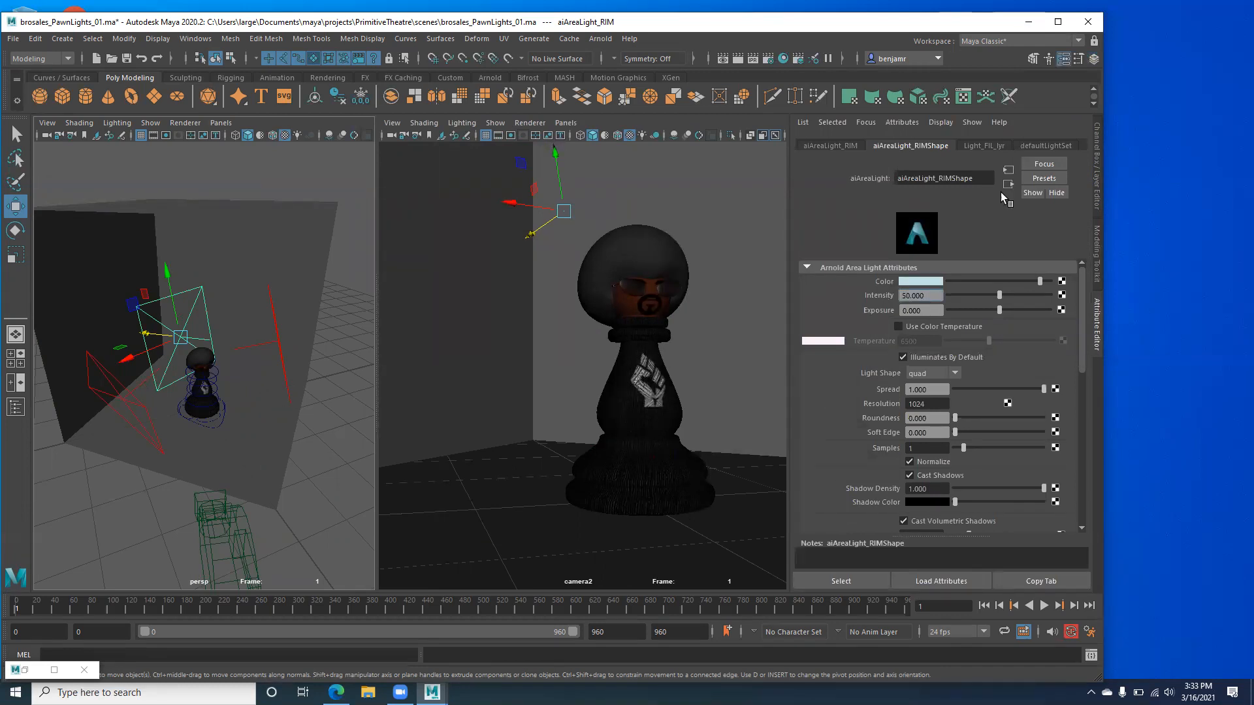
pyautogui.moveTo(934, 294); pyautogui.dragTo(851, 297)
pyautogui.write('25')
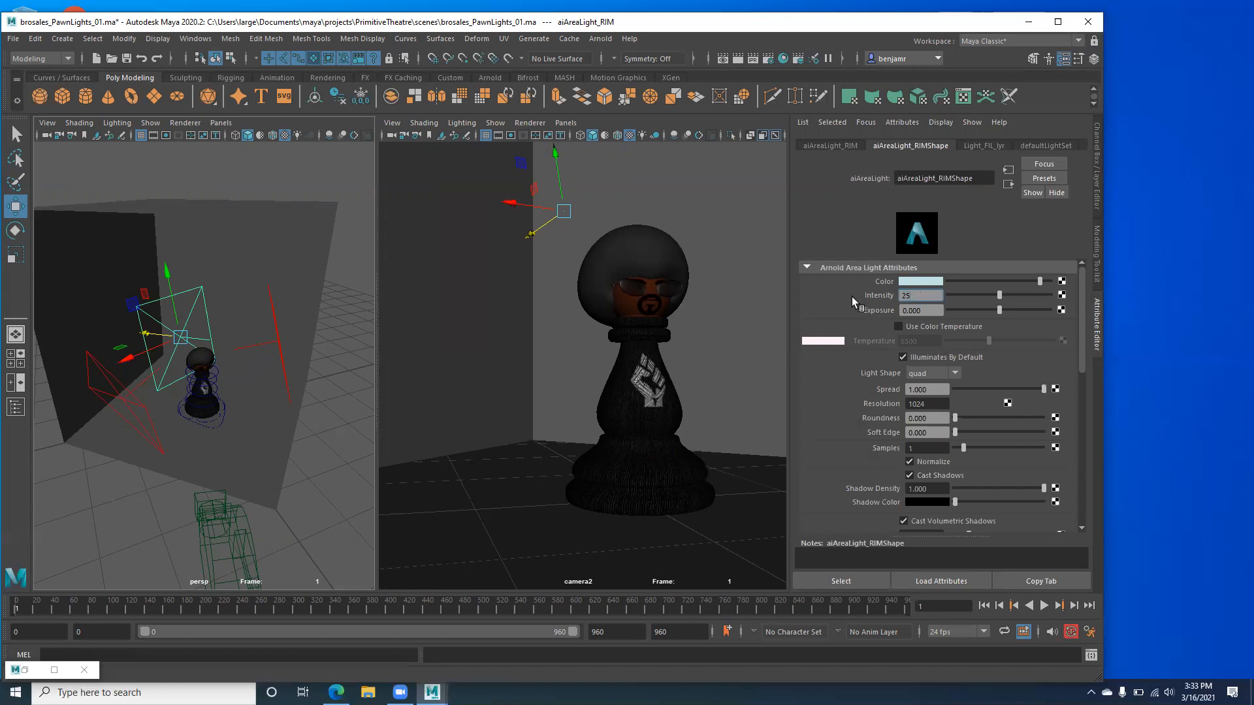
pyautogui.press('Return')
# Inspect the fill light's Arnold attributes to compare its intensity with the rim light's.
pyautogui.click(121, 411)
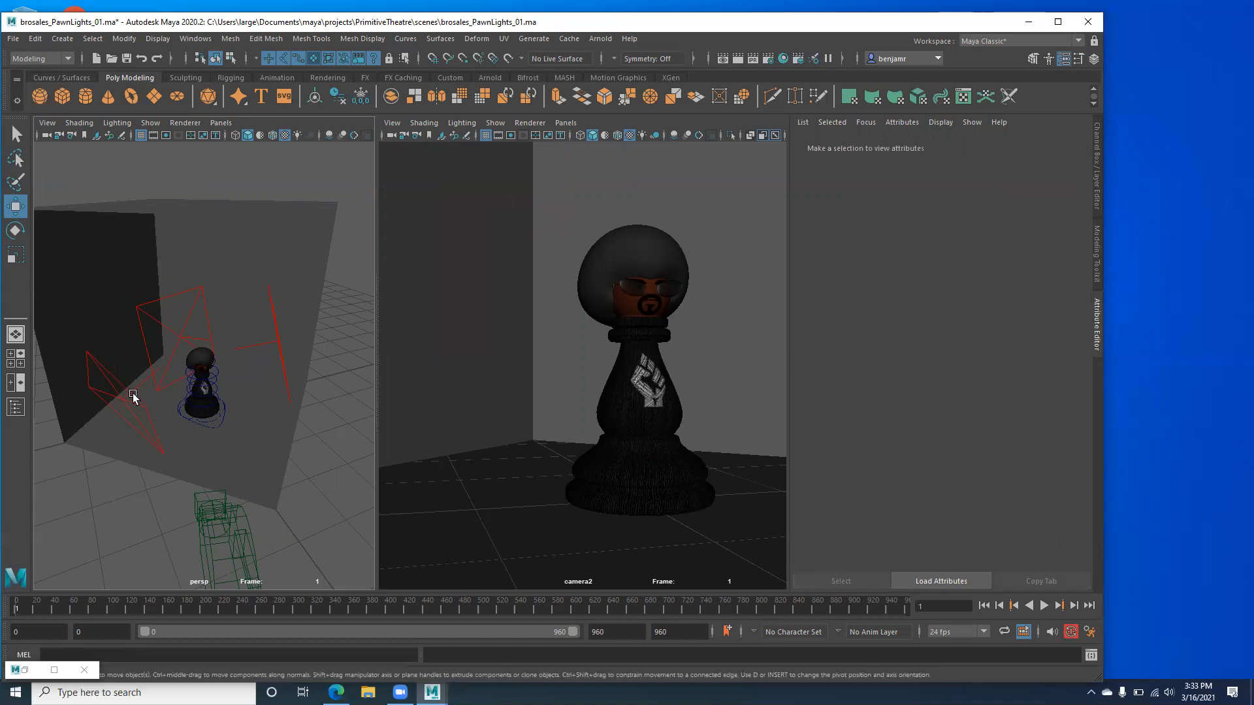
pyautogui.click(135, 411)
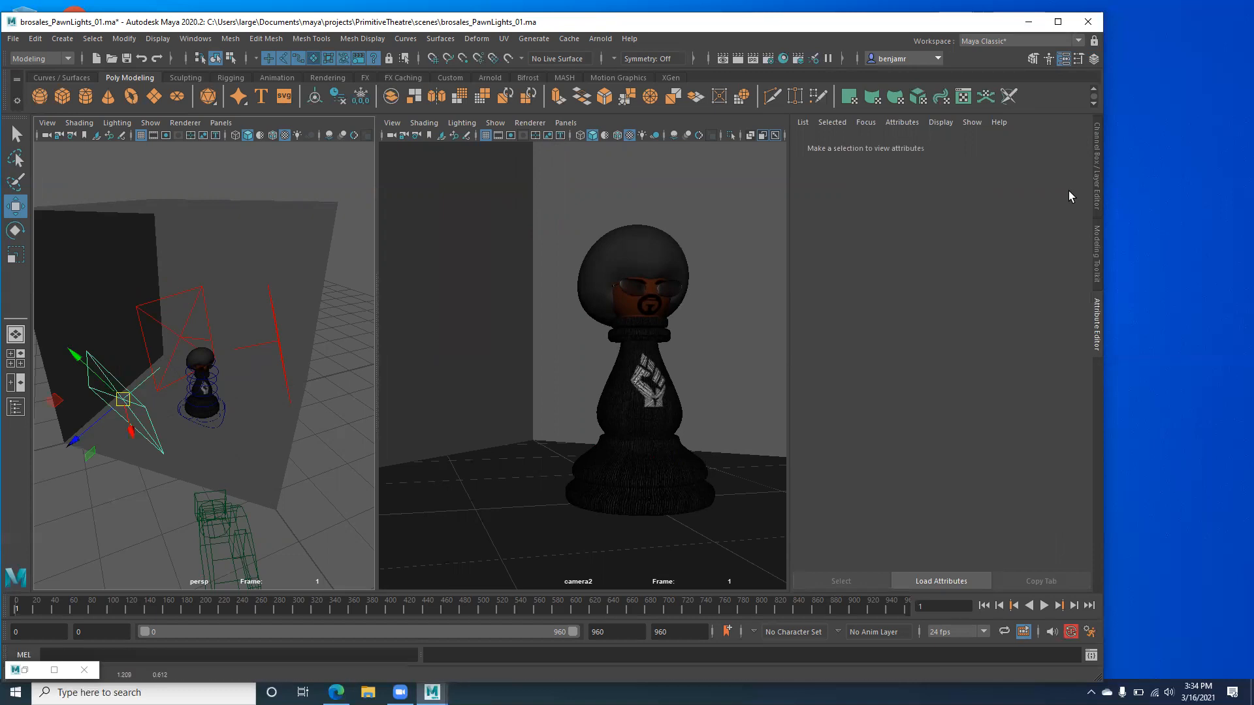
pyautogui.click(1098, 325)
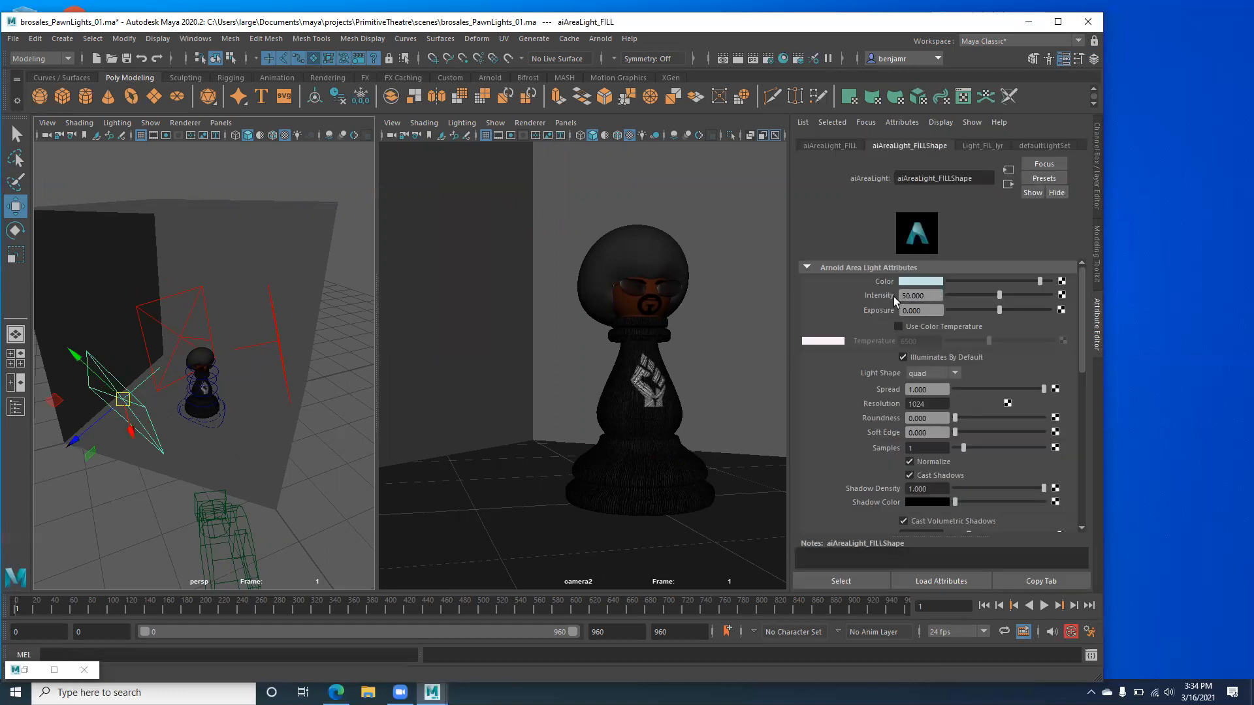
# Change the rim light's color to white.
pyautogui.click(152, 305)
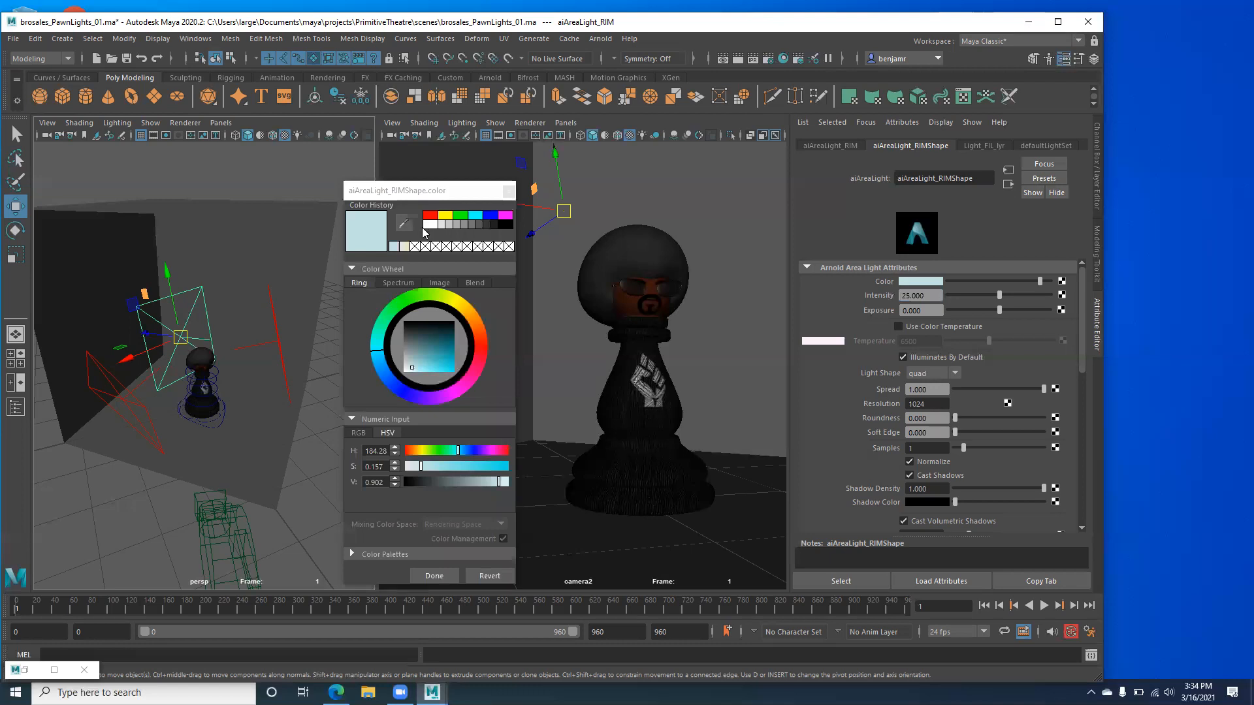
pyautogui.click(430, 225)
pyautogui.click(424, 578)
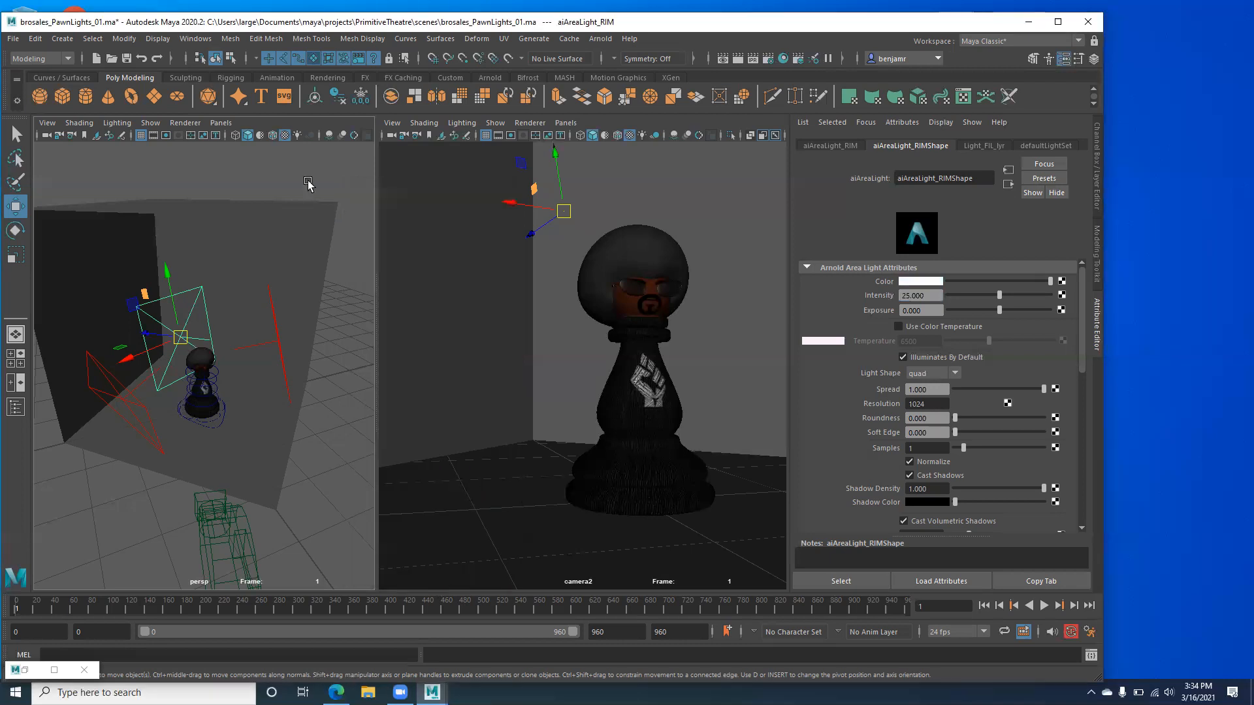
# Examine the updated Arnold render of the pawn, checking its edges, body and the room walls up close.
pyautogui.click(1099, 138)
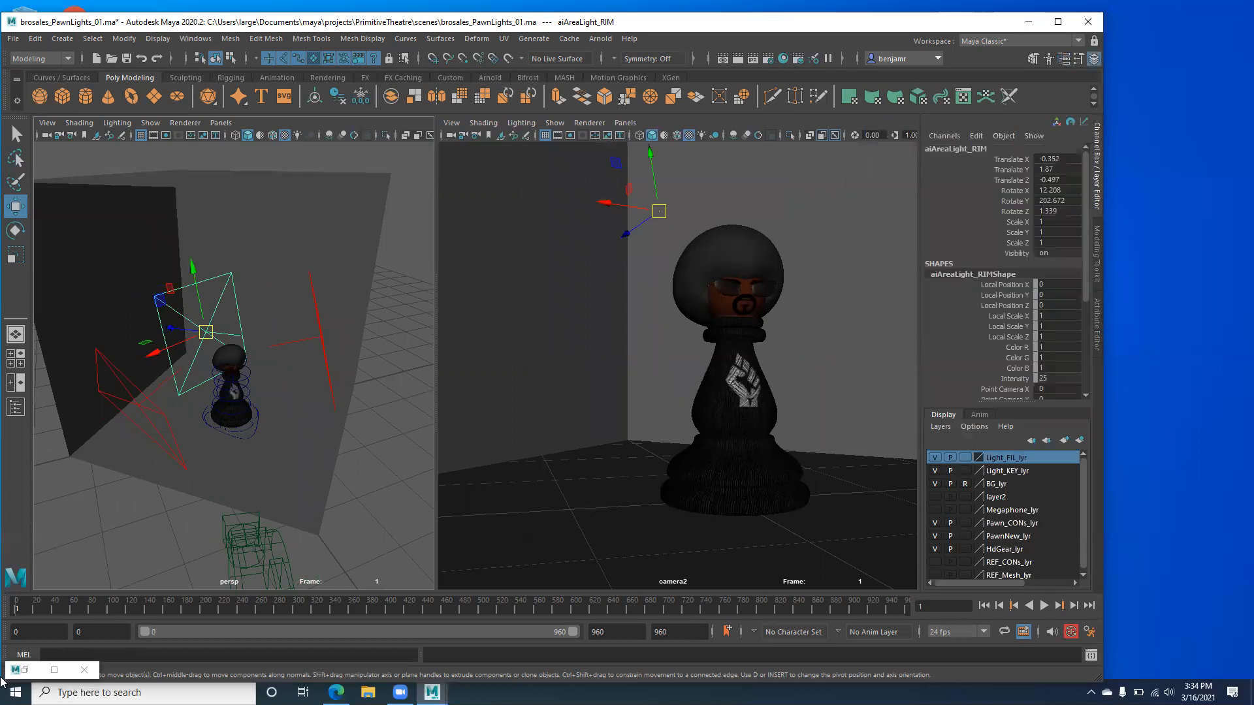
pyautogui.click(22, 672)
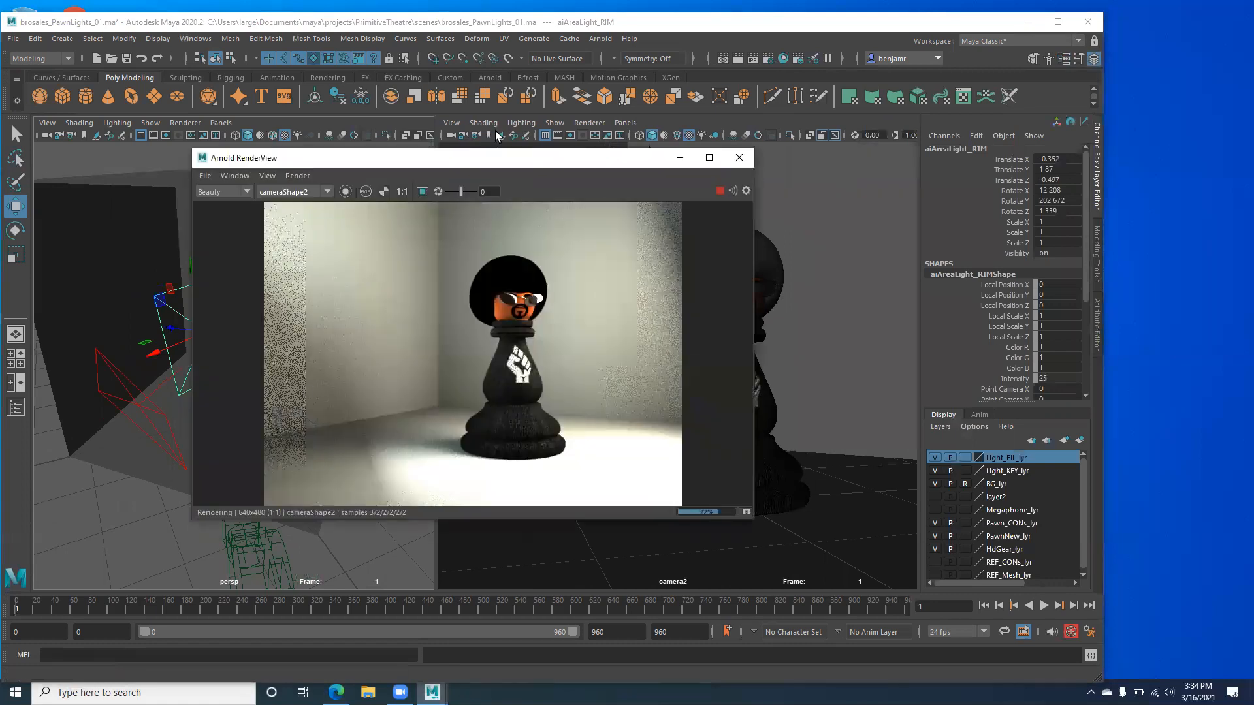
pyautogui.moveTo(457, 158); pyautogui.dragTo(422, 123)
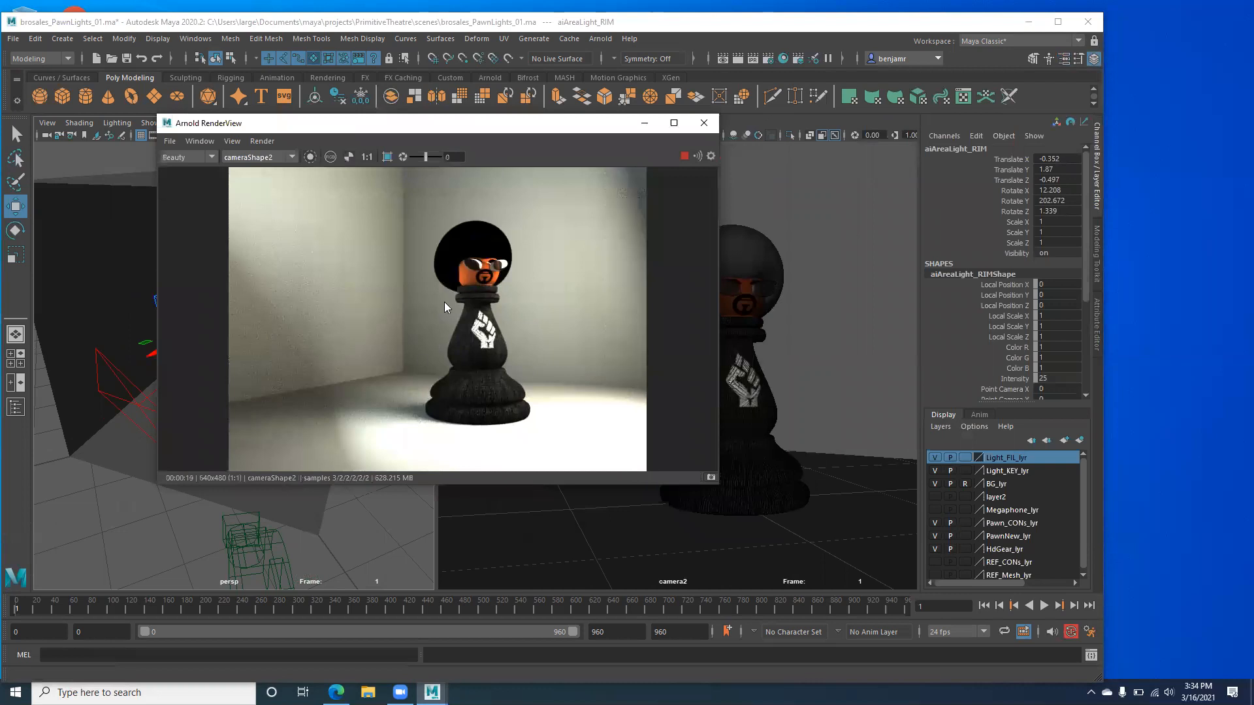
pyautogui.scroll(5, 450, 312)
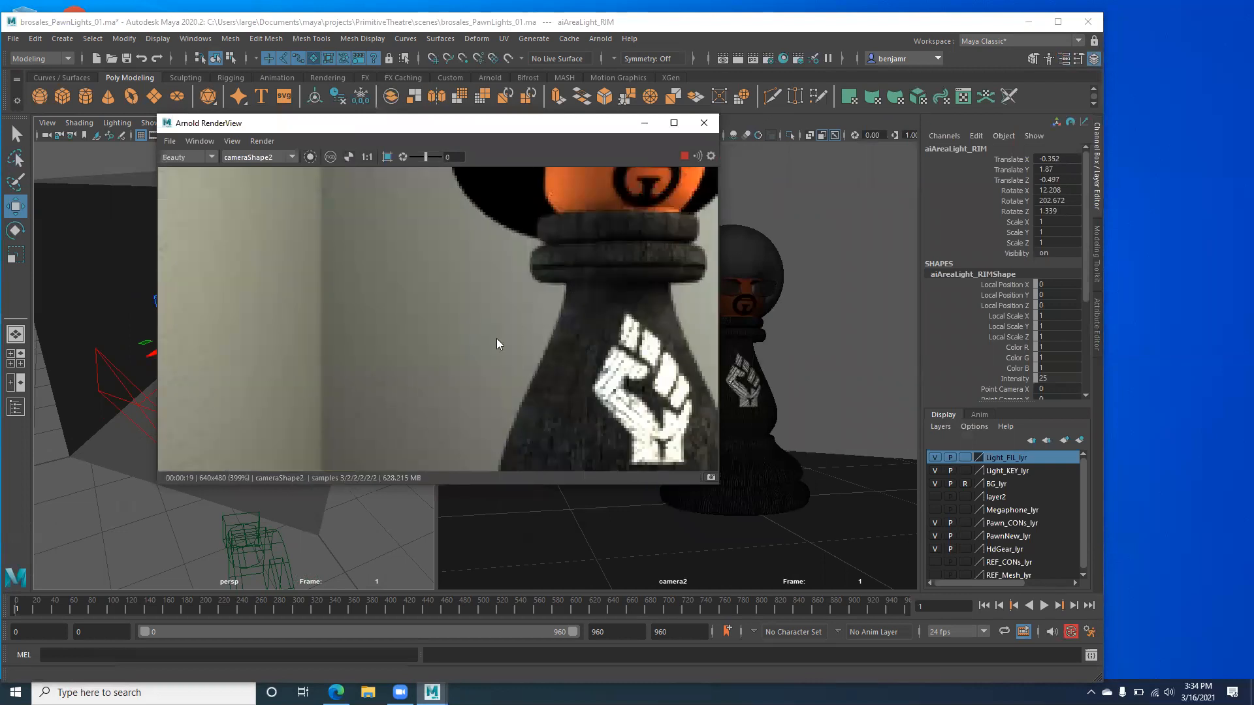
pyautogui.scroll(-2, 497, 338)
pyautogui.scroll(-1, 500, 364)
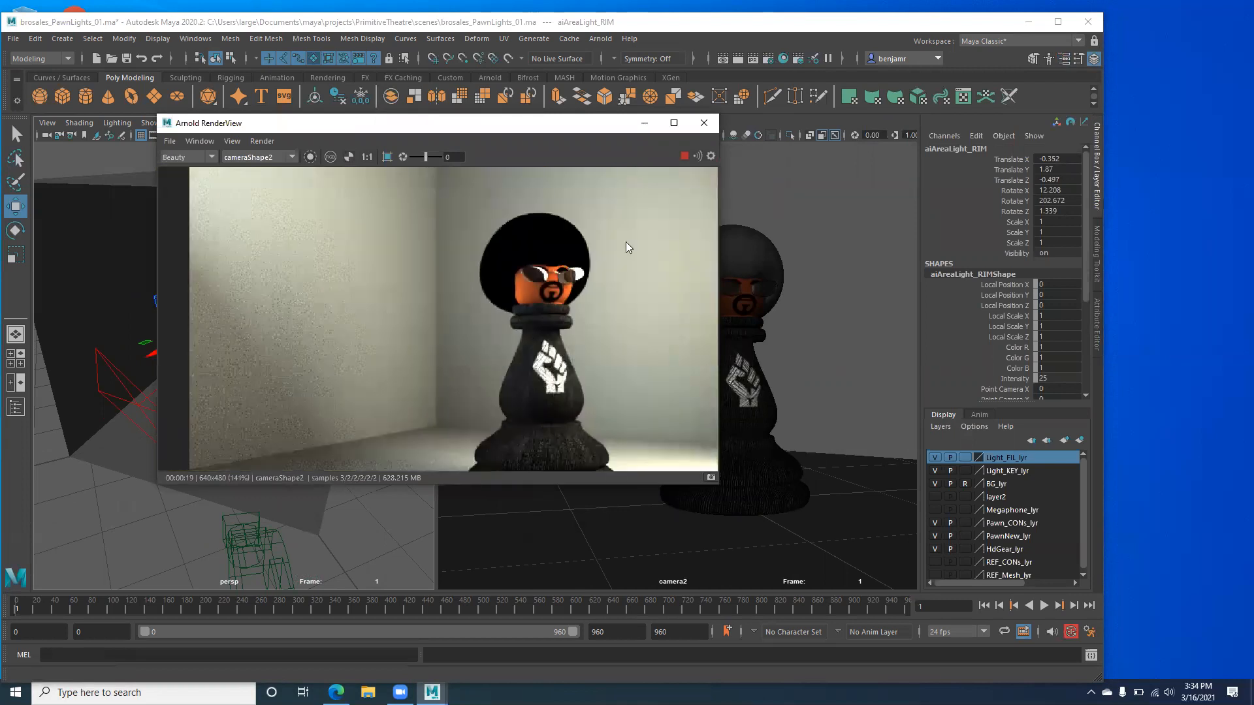
pyautogui.scroll(-1, 452, 433)
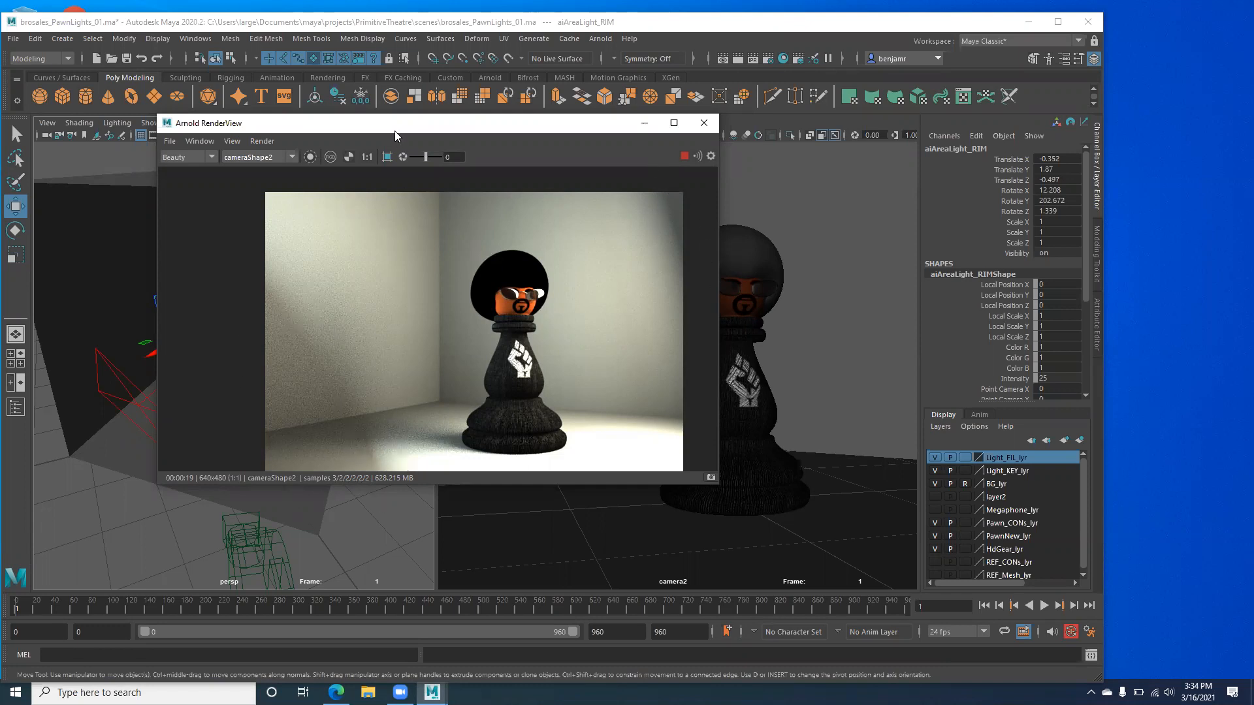
pyautogui.moveTo(396, 133); pyautogui.dragTo(515, 89)
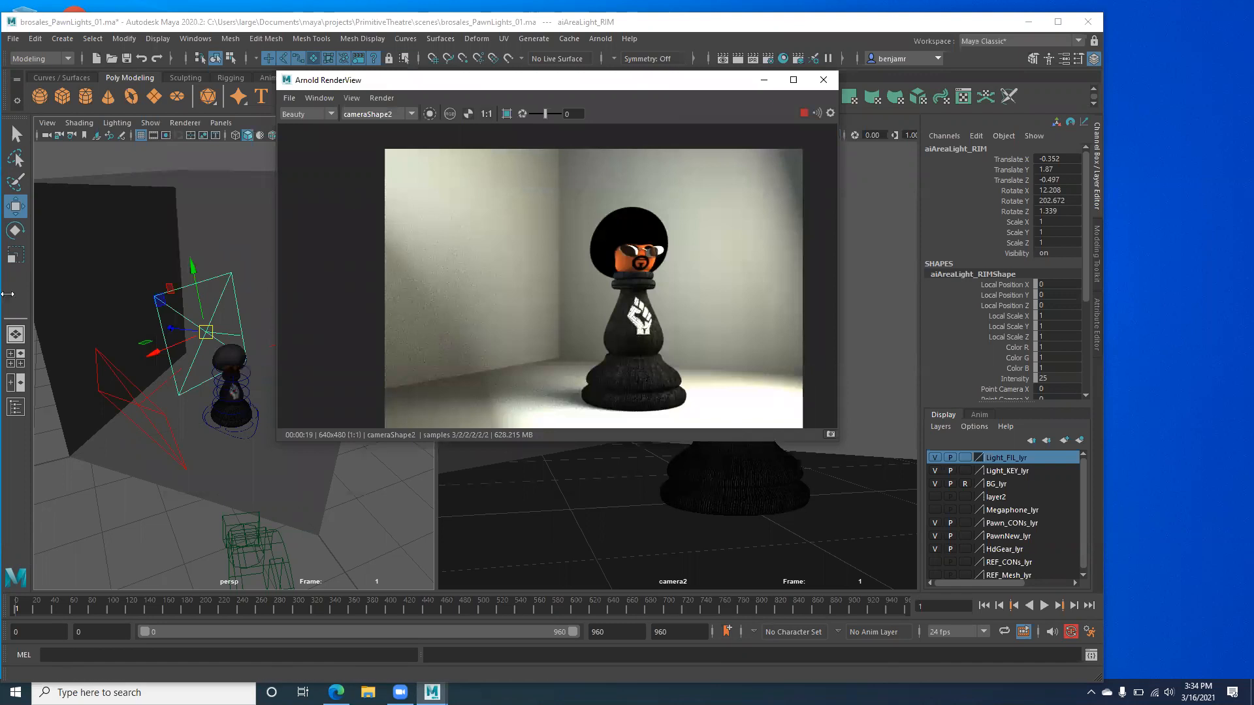
# Save the scene under its current name, accepting the student version notice.
pyautogui.click(13, 38)
pyautogui.moveTo(35, 38)
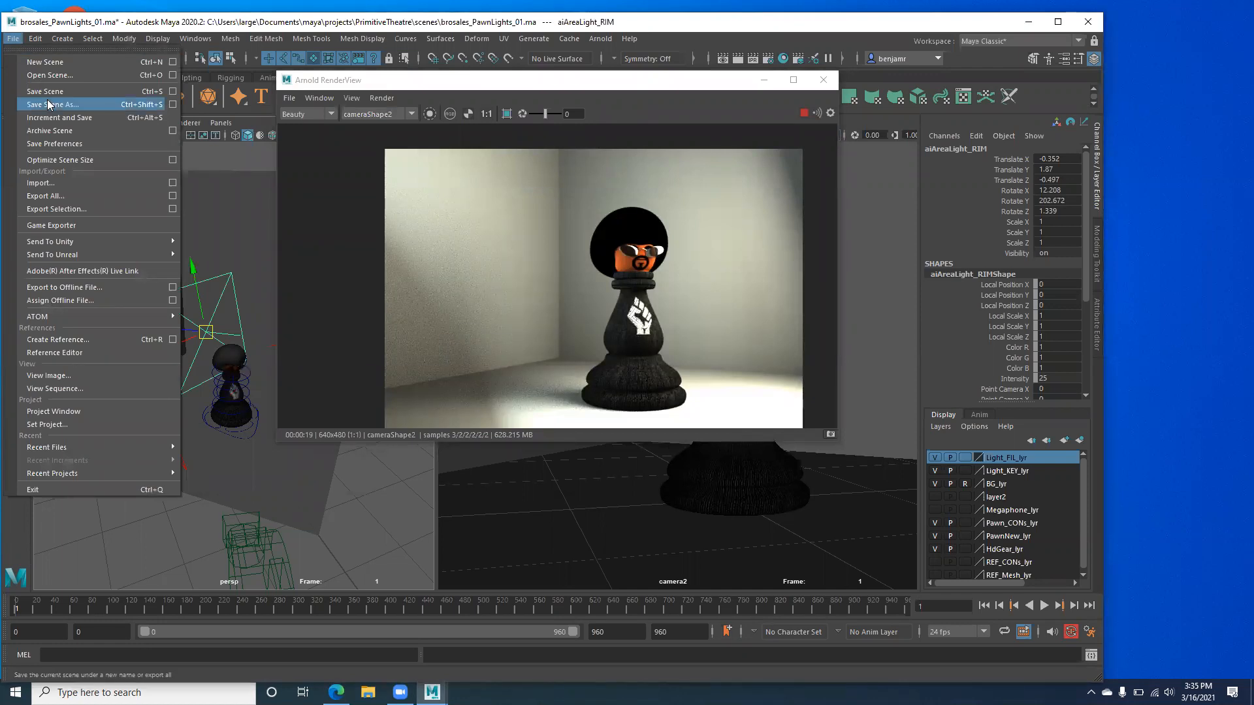
pyautogui.click(47, 92)
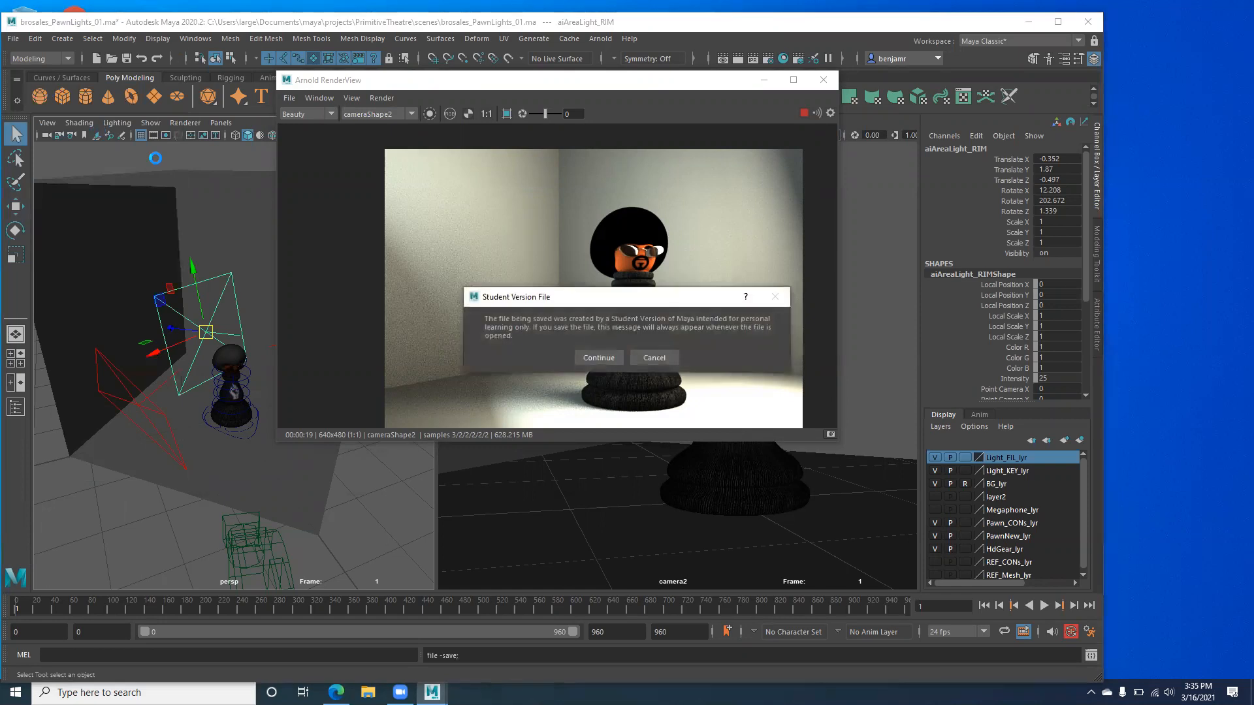
pyautogui.click(600, 357)
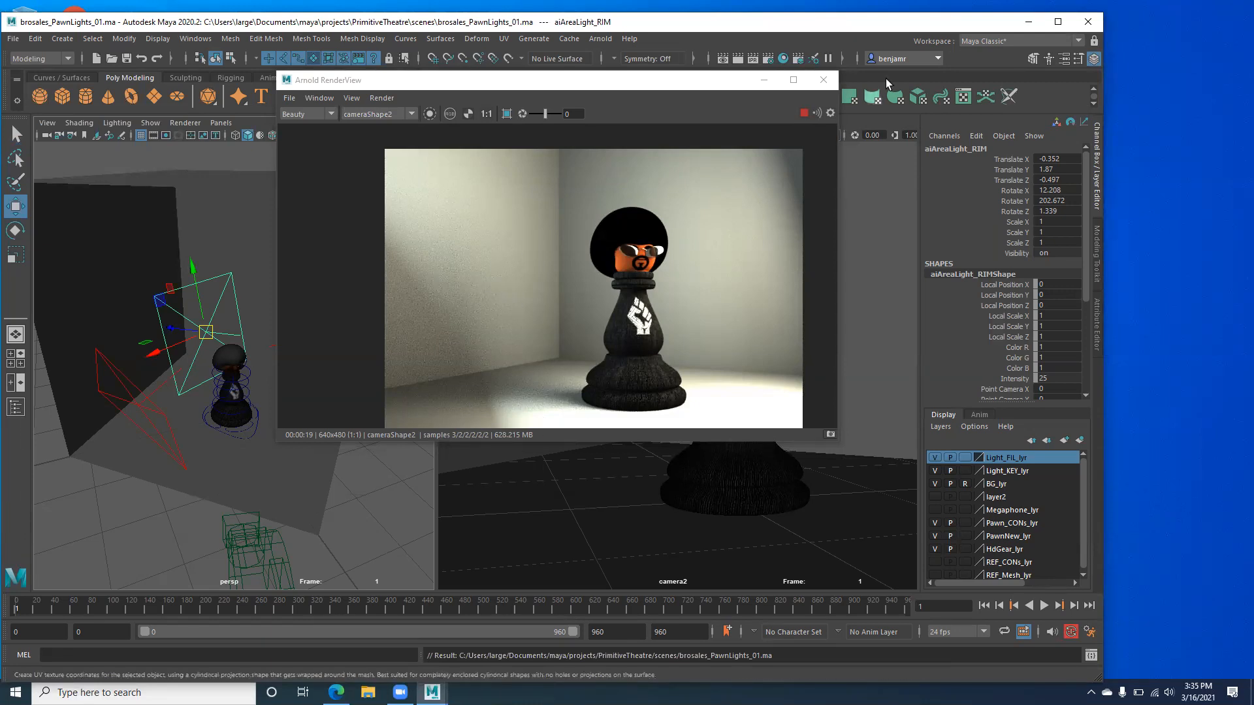
# Create a display layer from the selected rim light and name it Light_RIM_lyr.
pyautogui.click(764, 81)
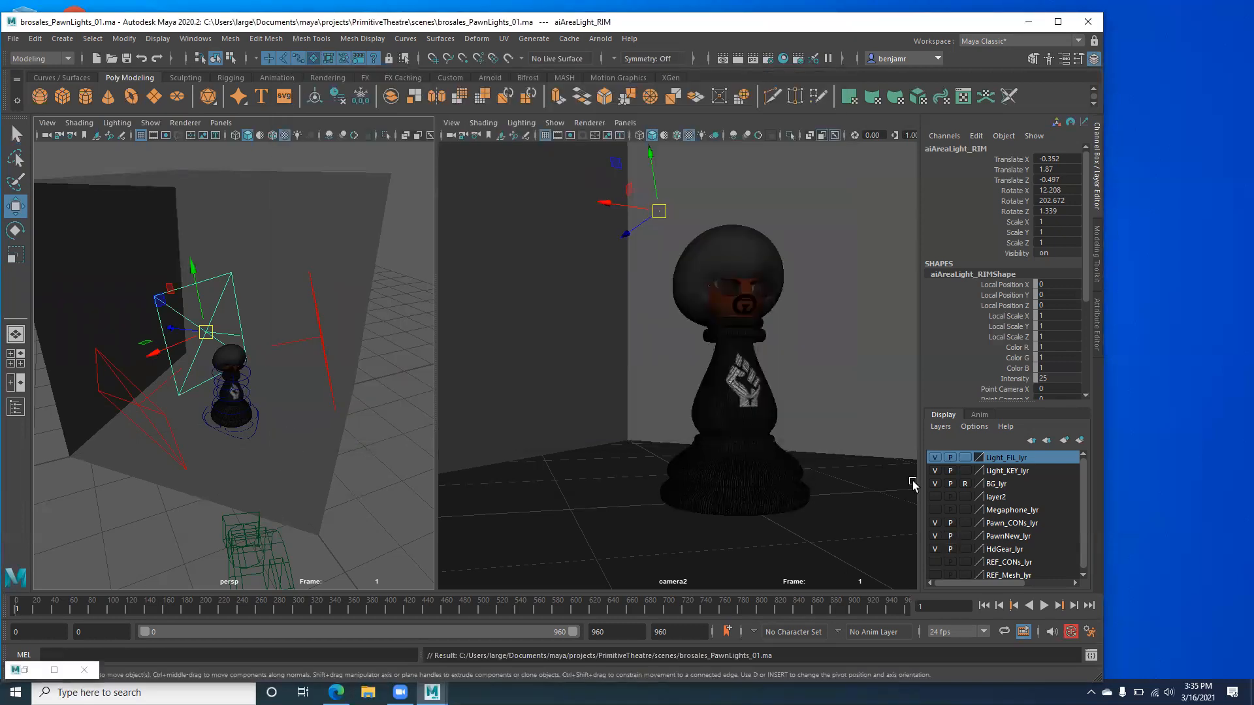
pyautogui.click(935, 471)
pyautogui.click(1079, 440)
pyautogui.doubleClick(1000, 458)
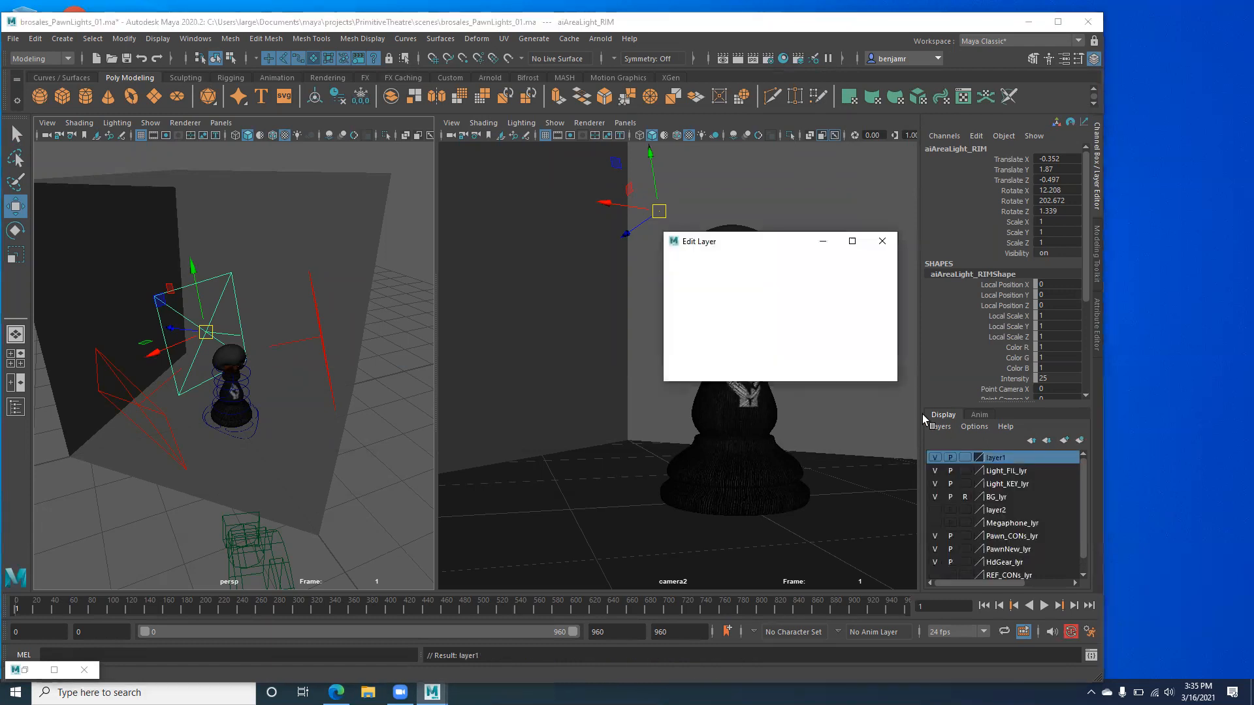
pyautogui.press('BackSpace')
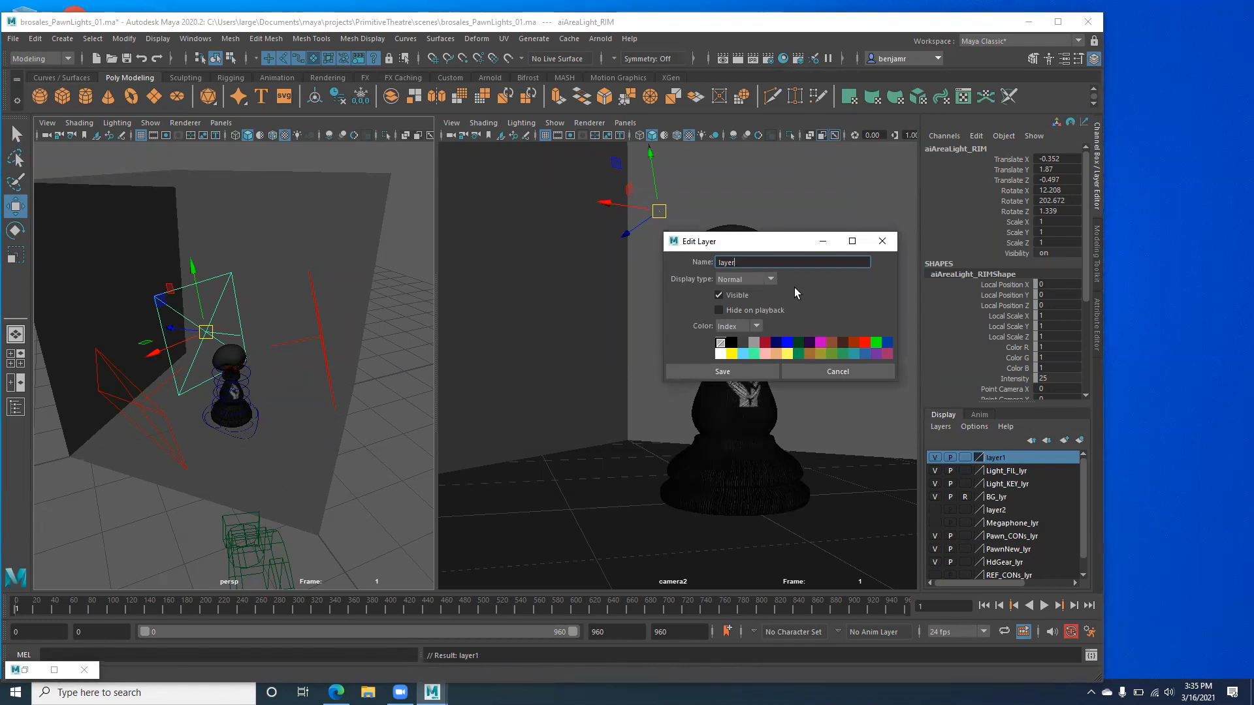
pyautogui.press('BackSpace')
pyautogui.press('BackSpace')
pyautogui.press('BackSpace')
pyautogui.press('BackSpace')
pyautogui.press('BackSpace')
pyautogui.write('Light_RIM_lyr')
pyautogui.click(708, 371)
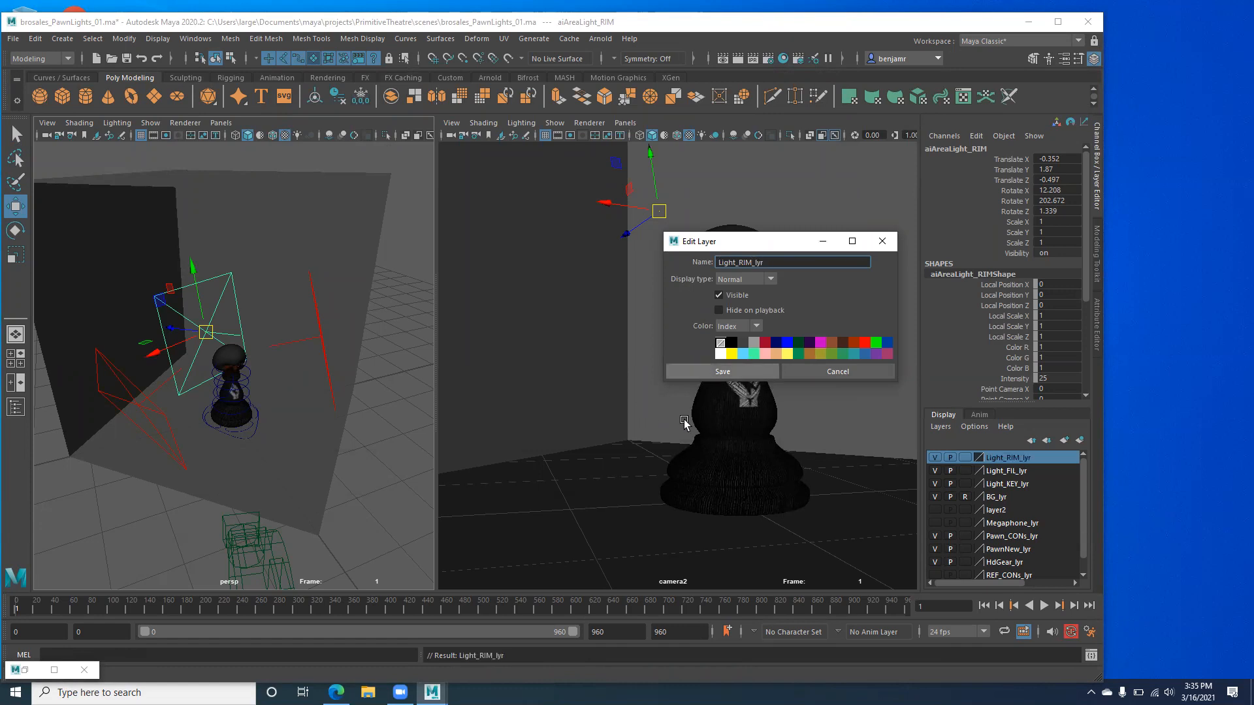
# Try hiding the Light_KEY_lyr layer and rerender the camera view to check the lighting without the key light.
pyautogui.click(935, 484)
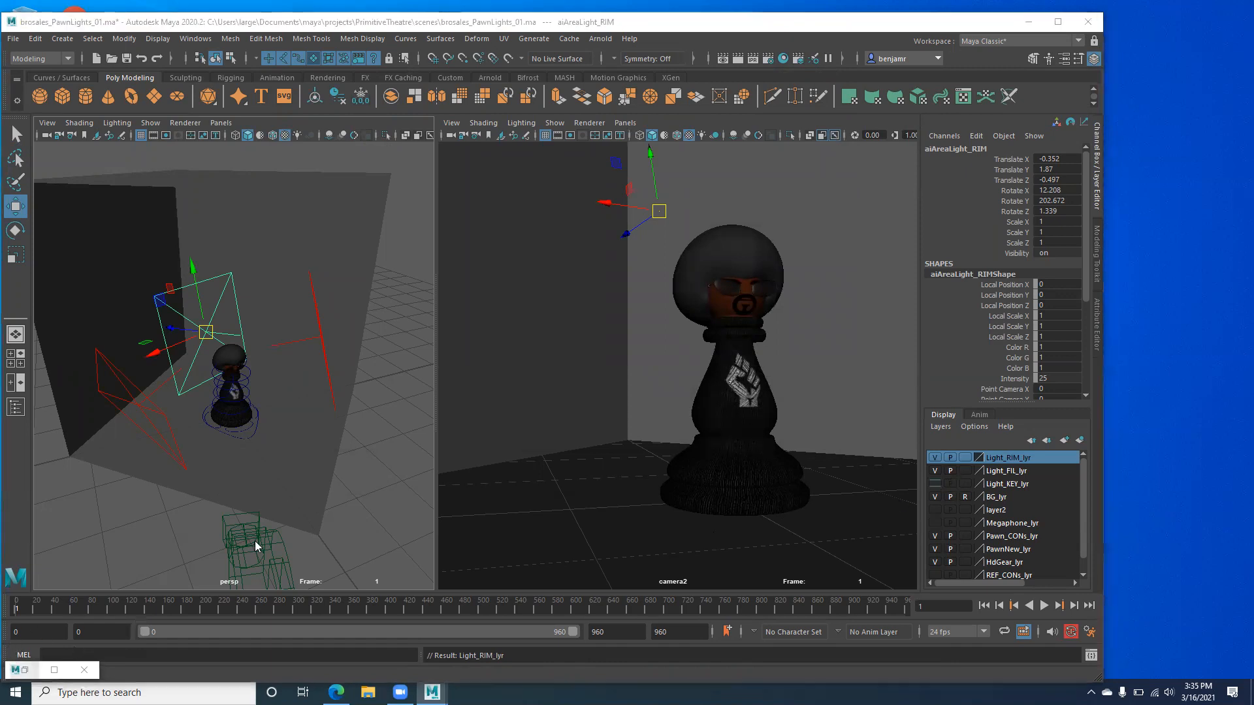
pyautogui.click(25, 670)
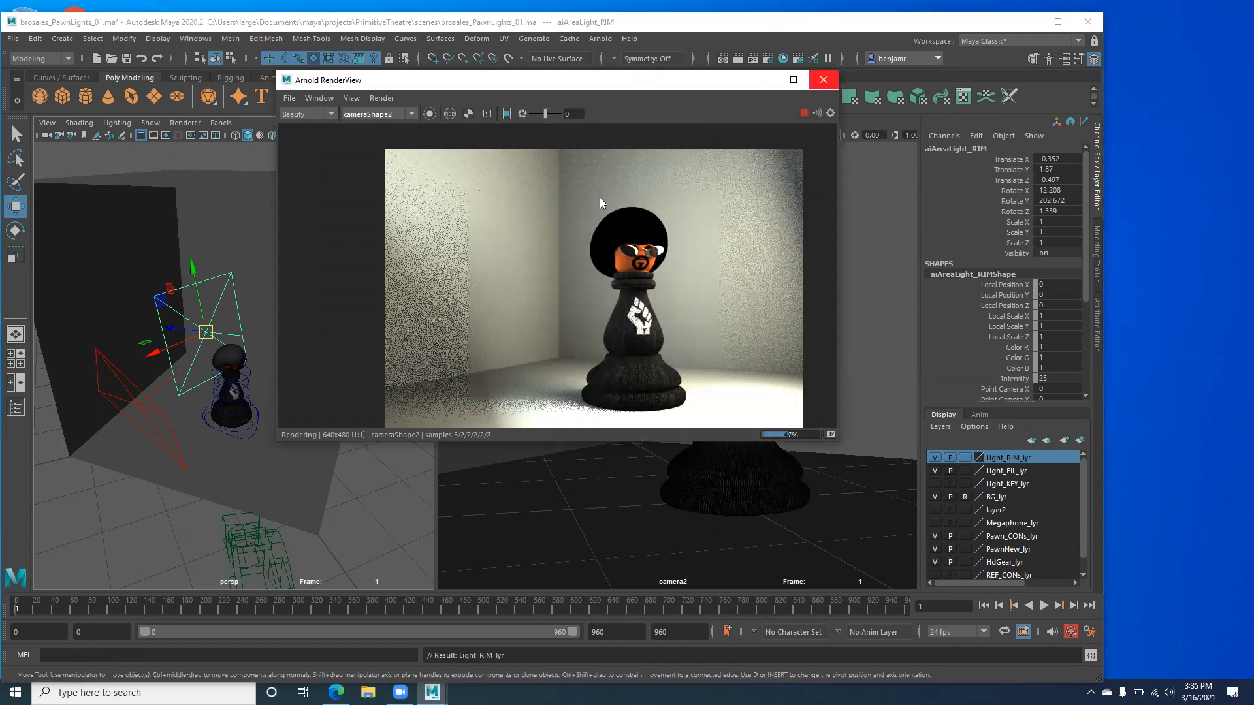
pyautogui.click(811, 87)
pyautogui.click(601, 39)
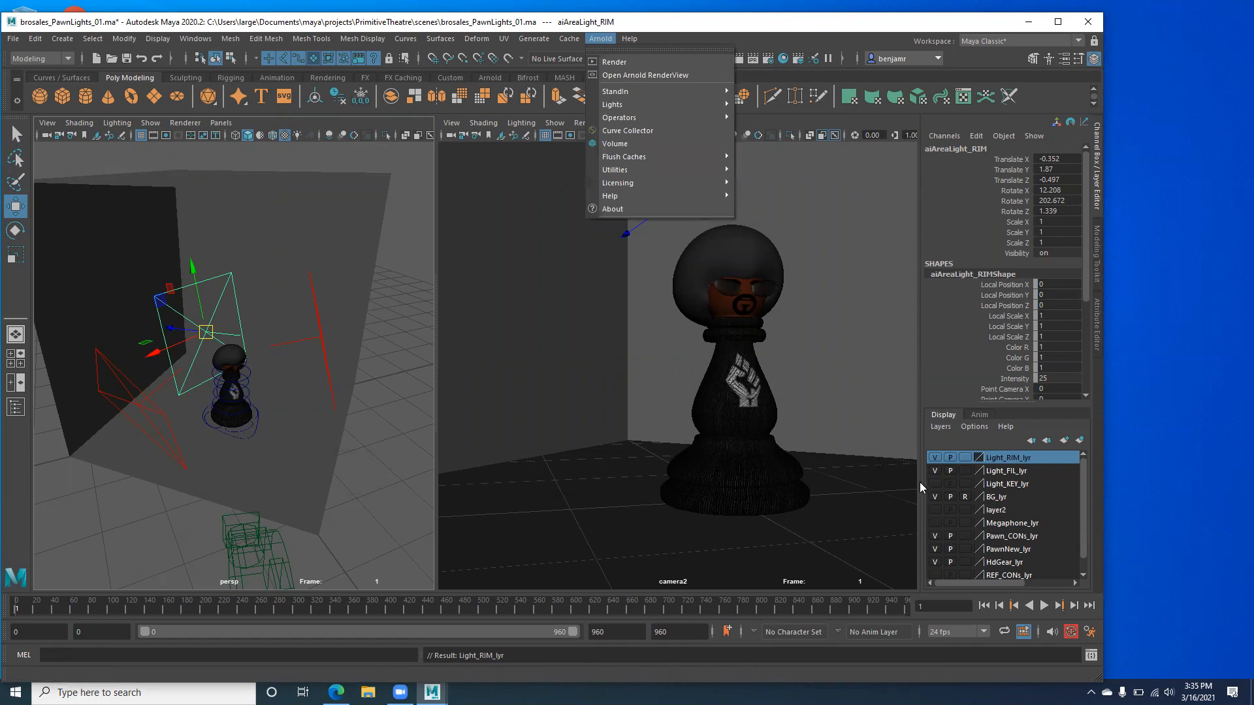
pyautogui.click(608, 62)
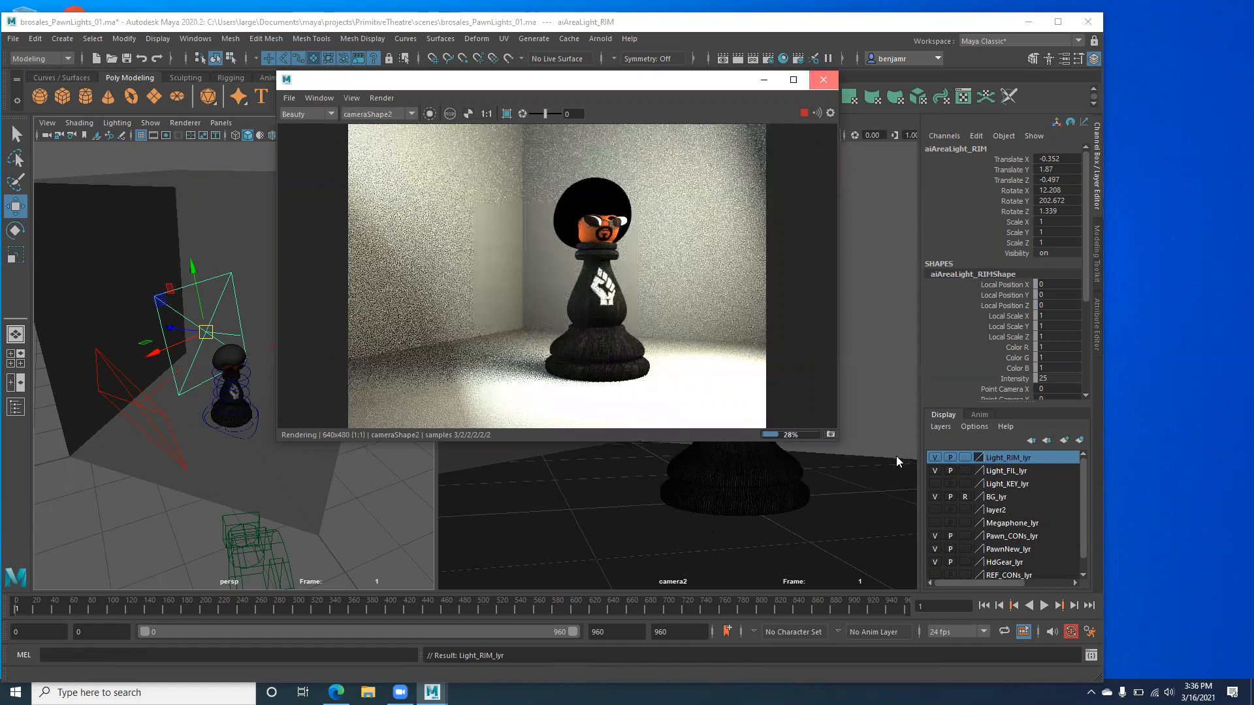
pyautogui.click(822, 80)
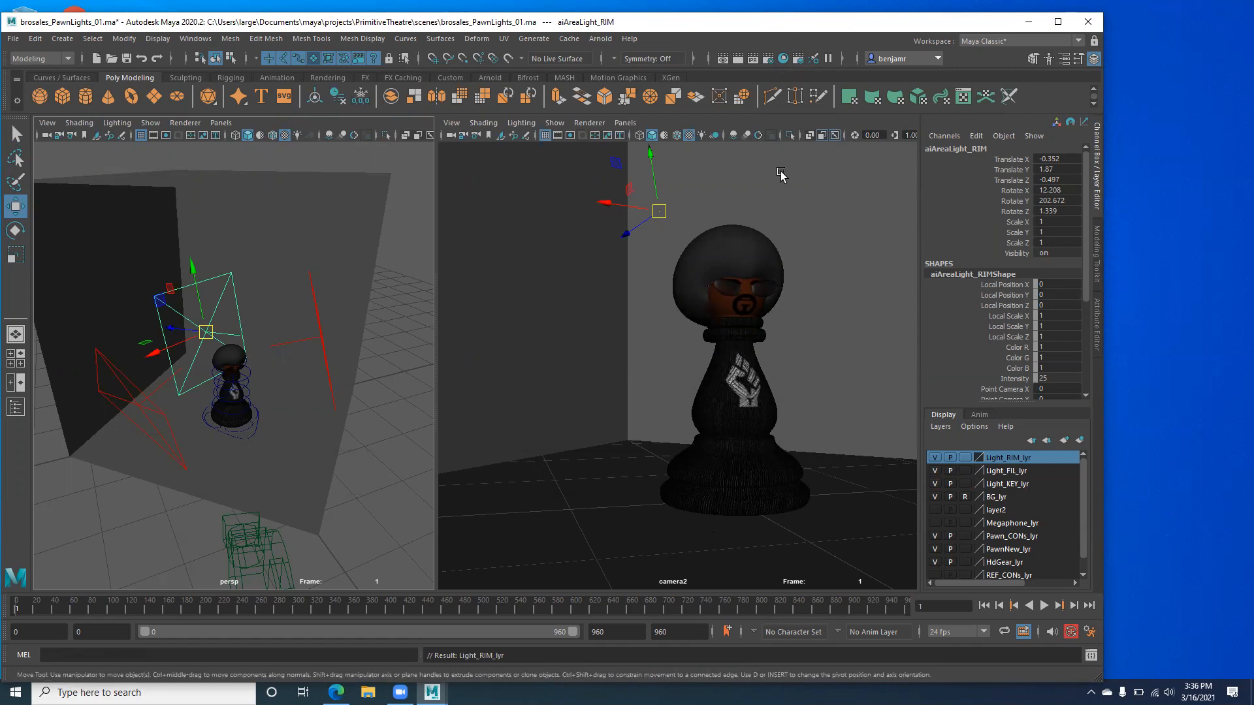
pyautogui.click(950, 497)
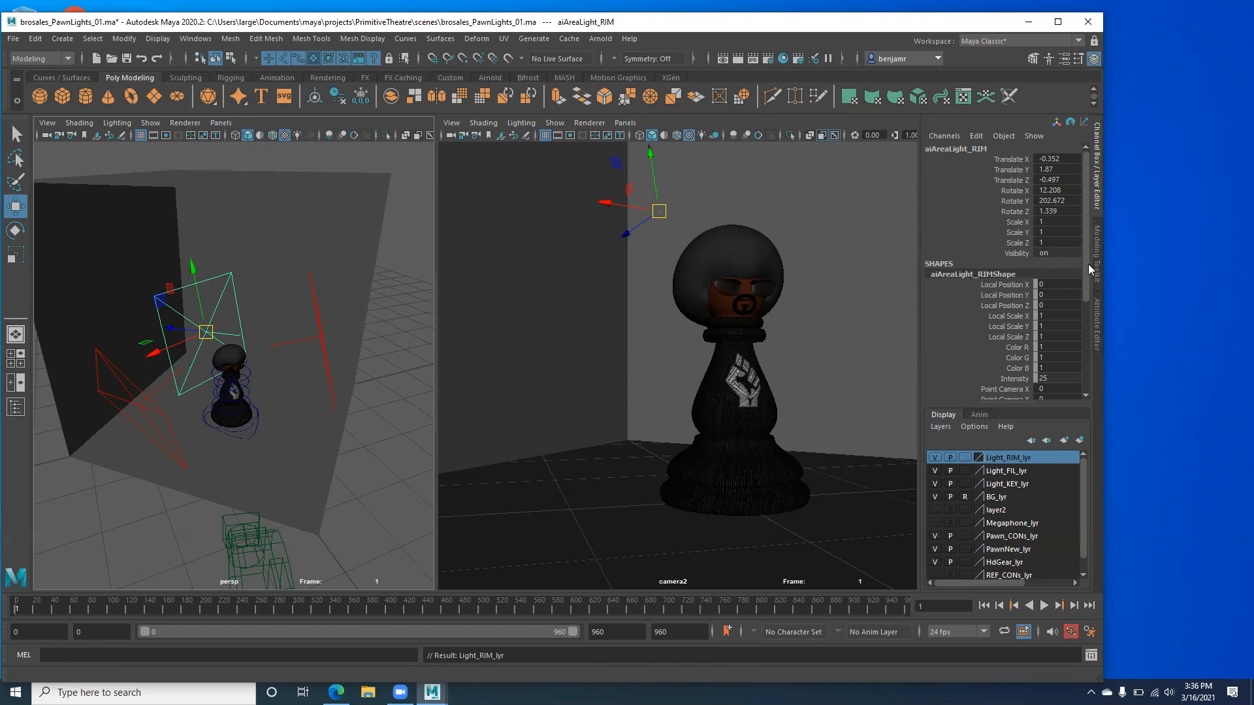
# Set the key light's intensity to 0.
pyautogui.click(1099, 304)
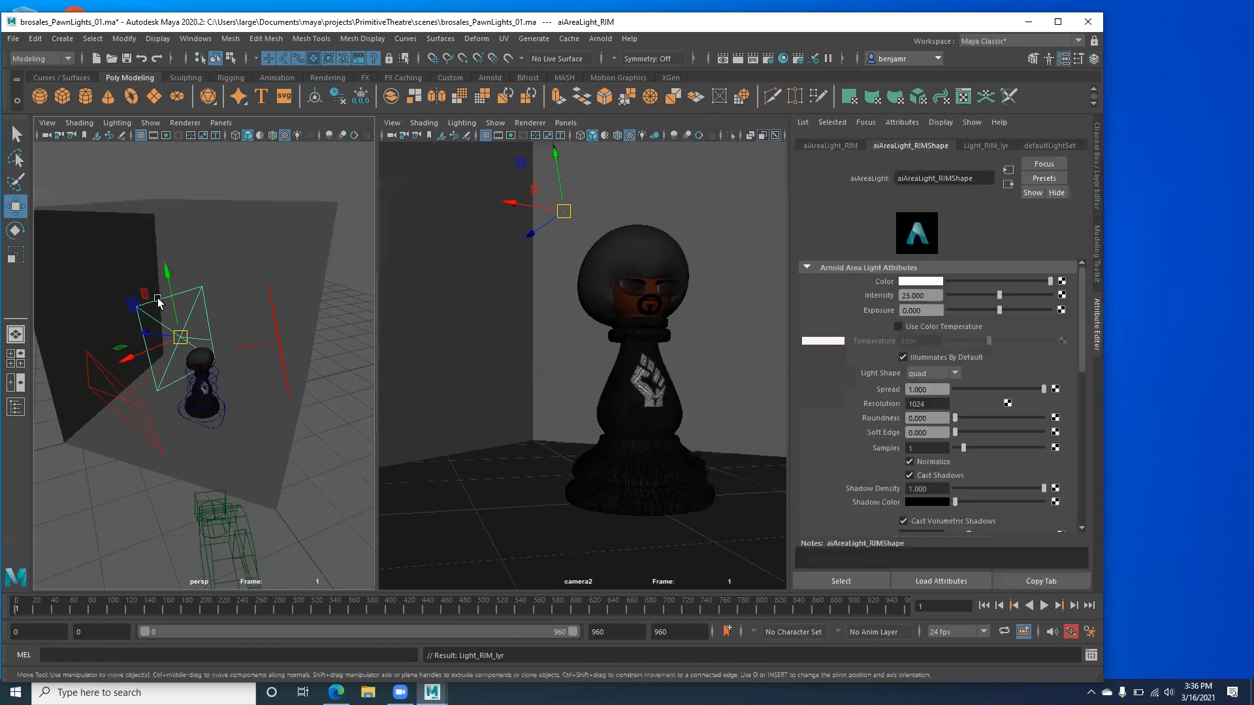
pyautogui.click(298, 363)
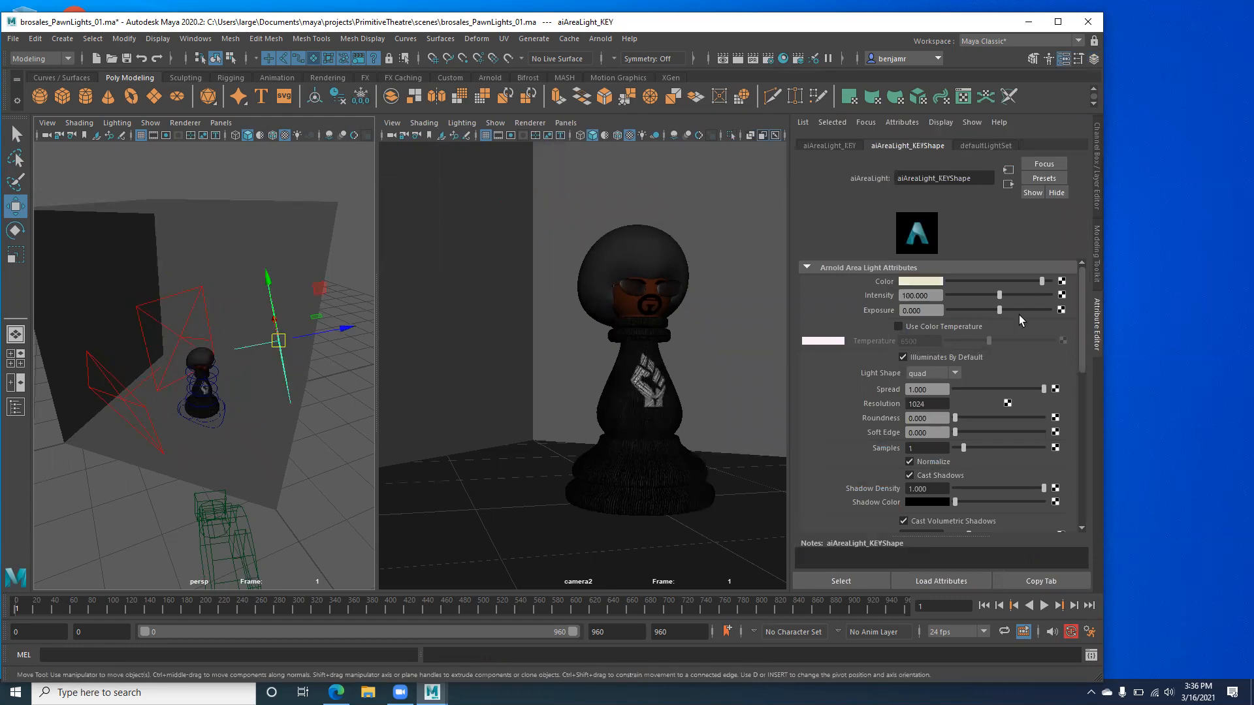
pyautogui.doubleClick(939, 296)
pyautogui.write('0')
pyautogui.press('Return')
# Render the camera view in Arnold to check the pawn lit by only the fill and rim lights.
pyautogui.click(600, 39)
pyautogui.click(617, 63)
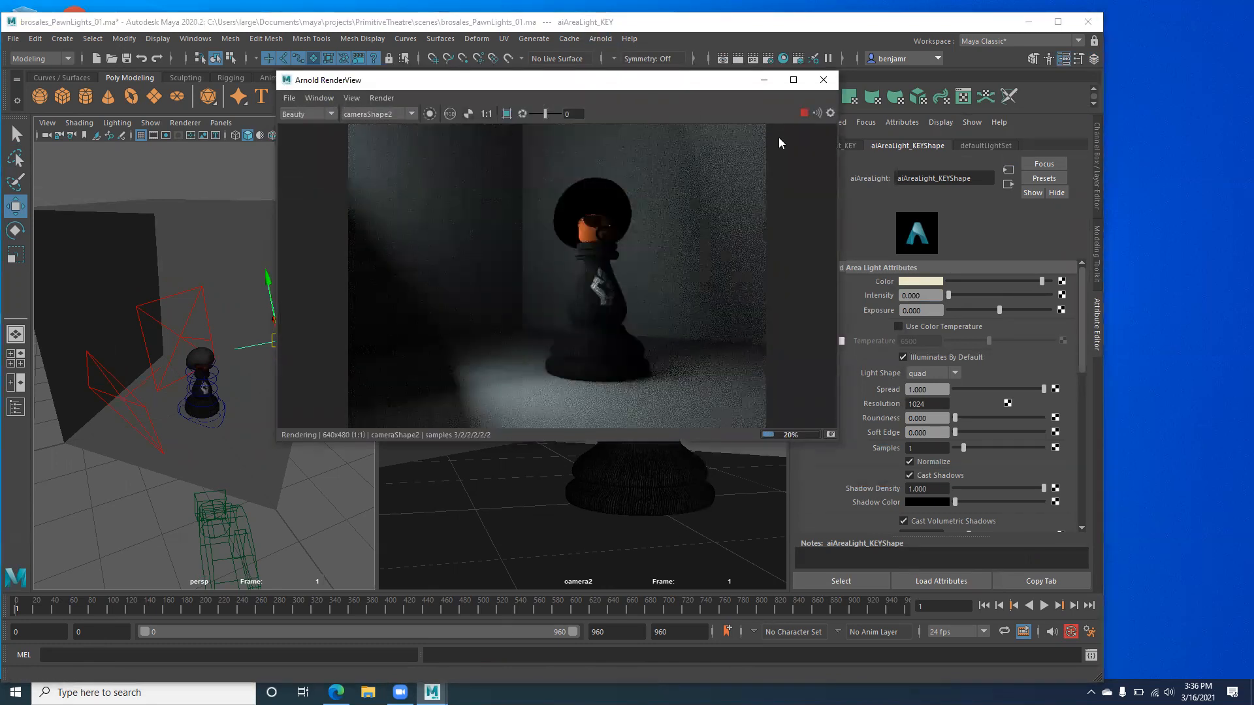
pyautogui.click(823, 79)
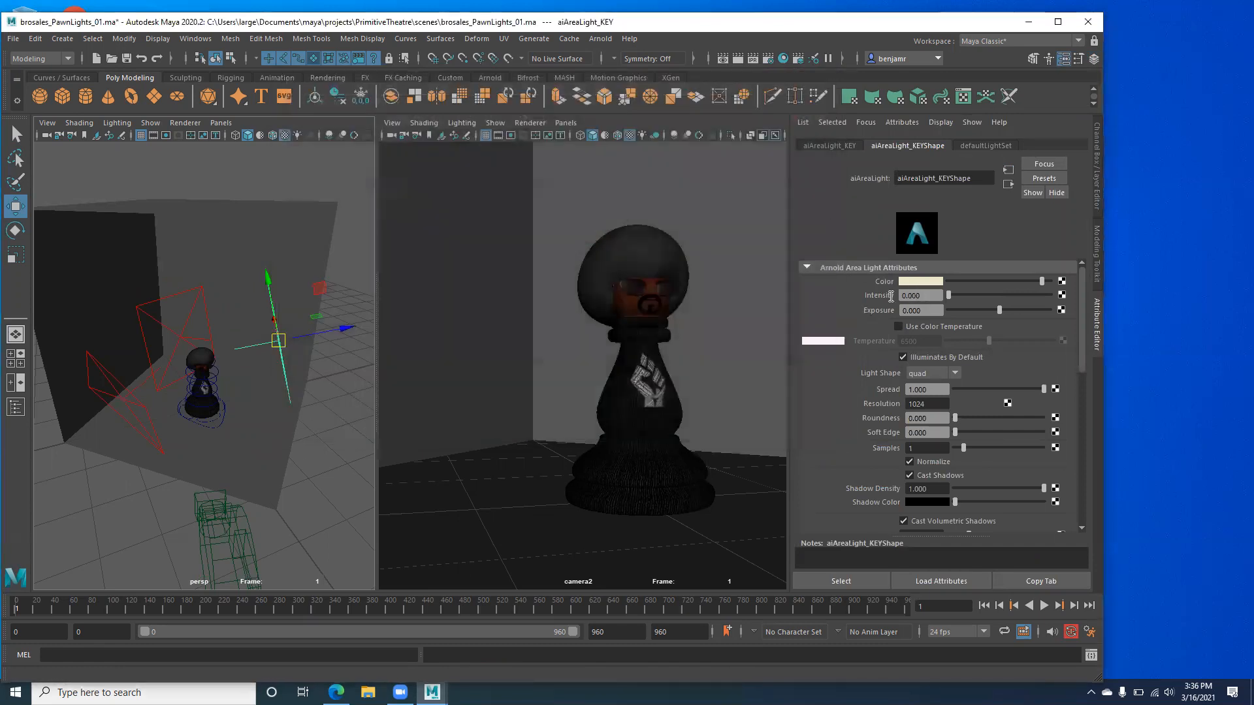
# Select the fill light and set its intensity to 0.
pyautogui.press('Return')
pyautogui.click(112, 442)
pyautogui.moveTo(934, 298); pyautogui.dragTo(864, 296)
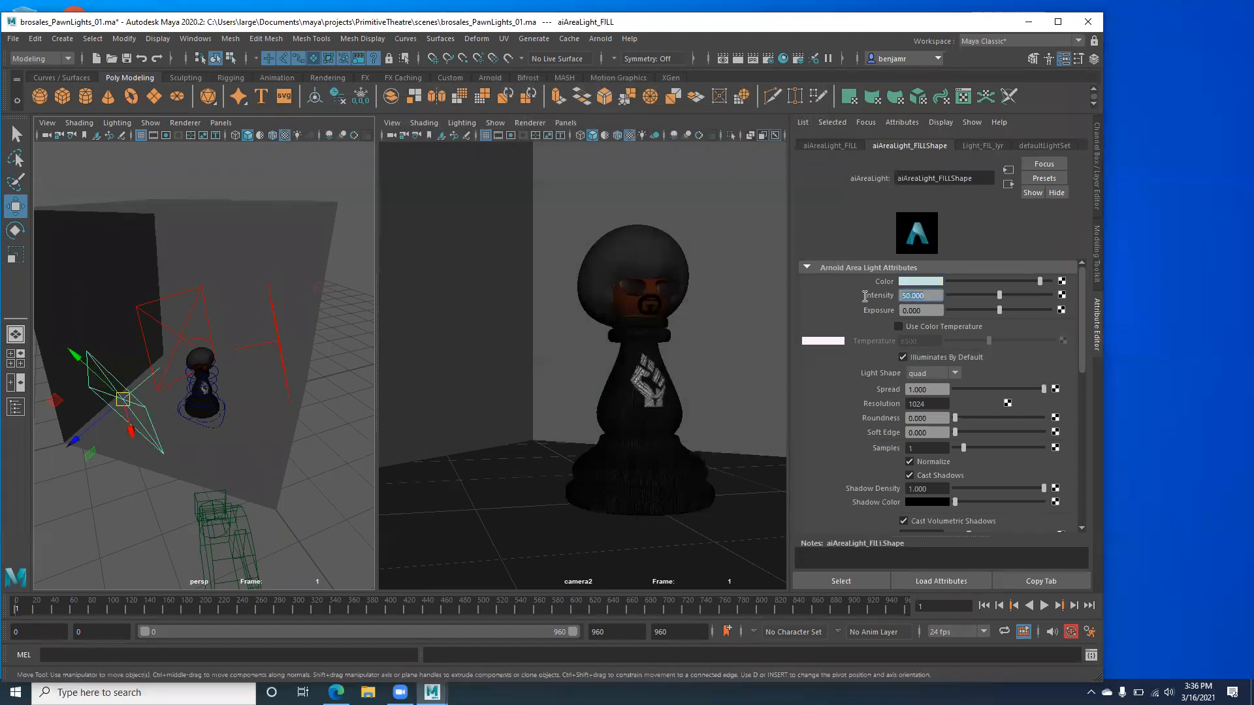
pyautogui.write('0')
pyautogui.press('Return')
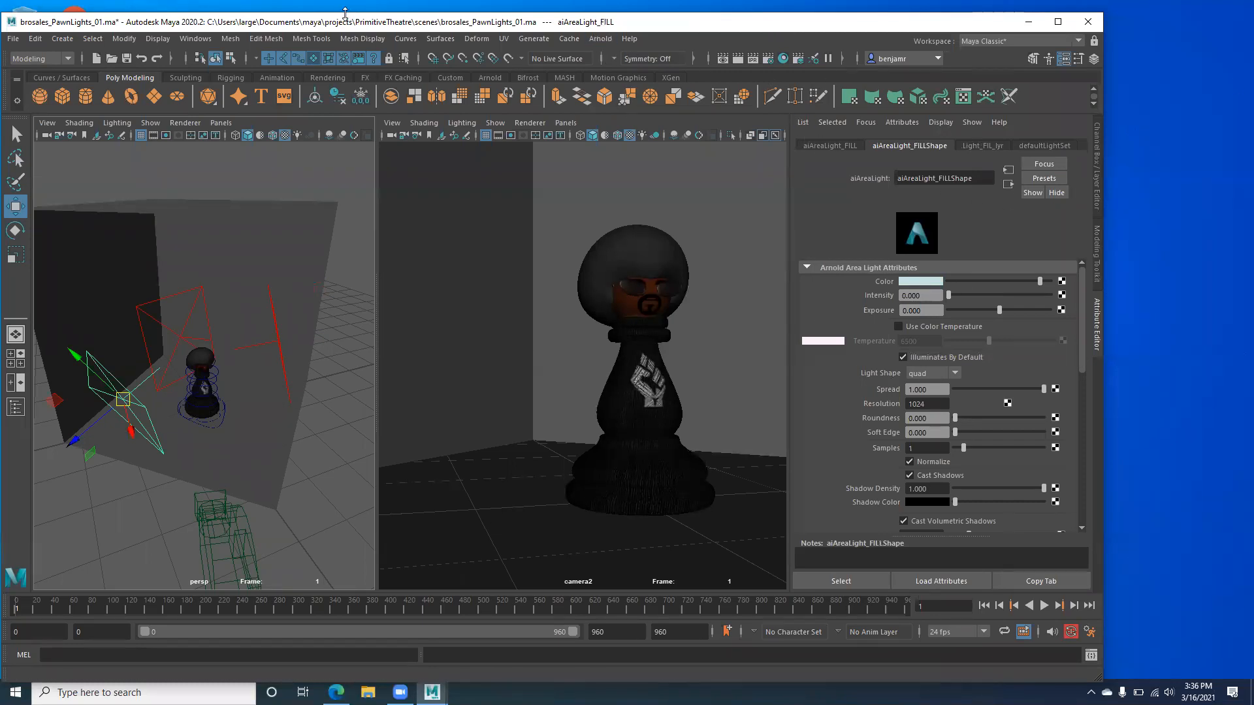
# Render the camera view in Arnold to check the pawn without the fill light.
pyautogui.moveTo(345, 13); pyautogui.dragTo(345, 34)
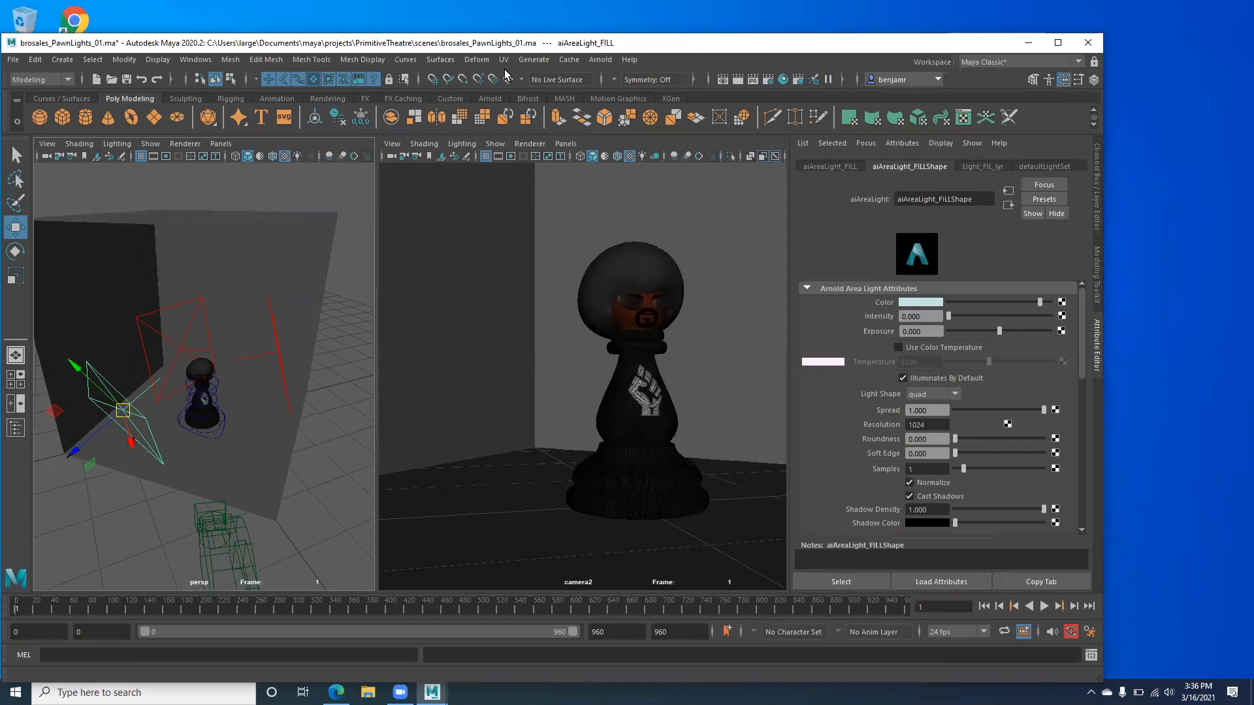
pyautogui.click(601, 60)
pyautogui.click(616, 83)
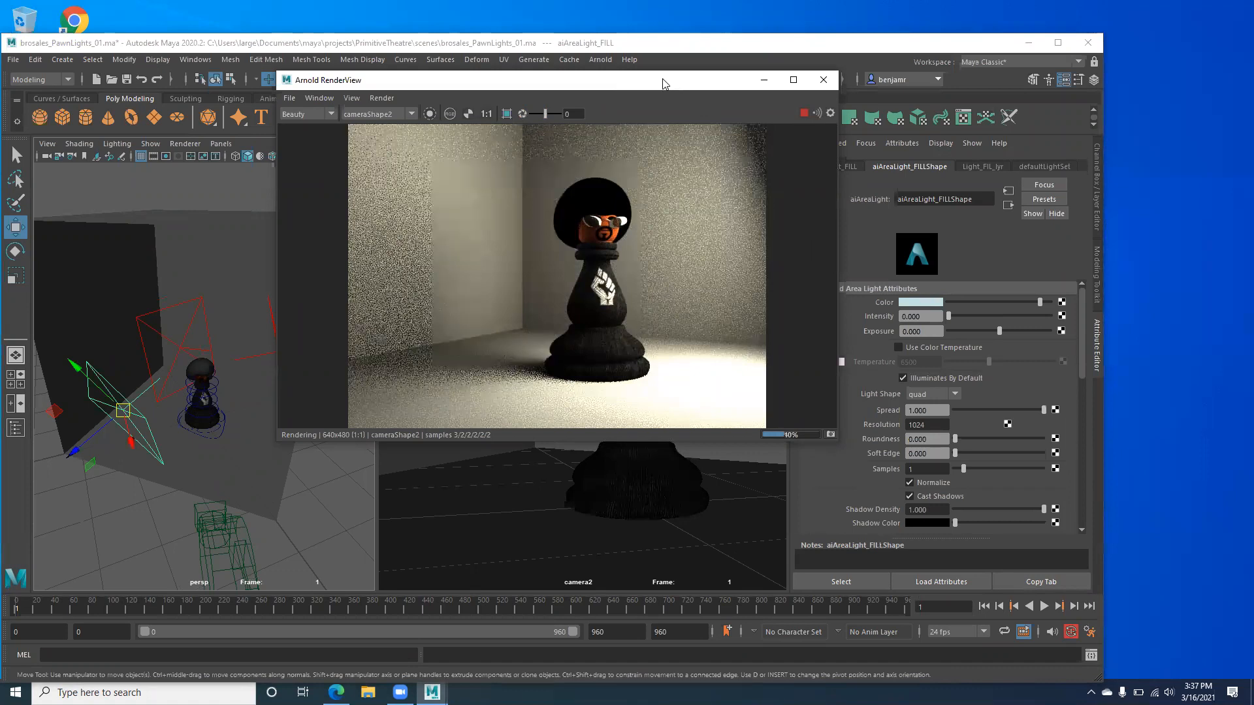
pyautogui.moveTo(664, 84); pyautogui.dragTo(588, 91)
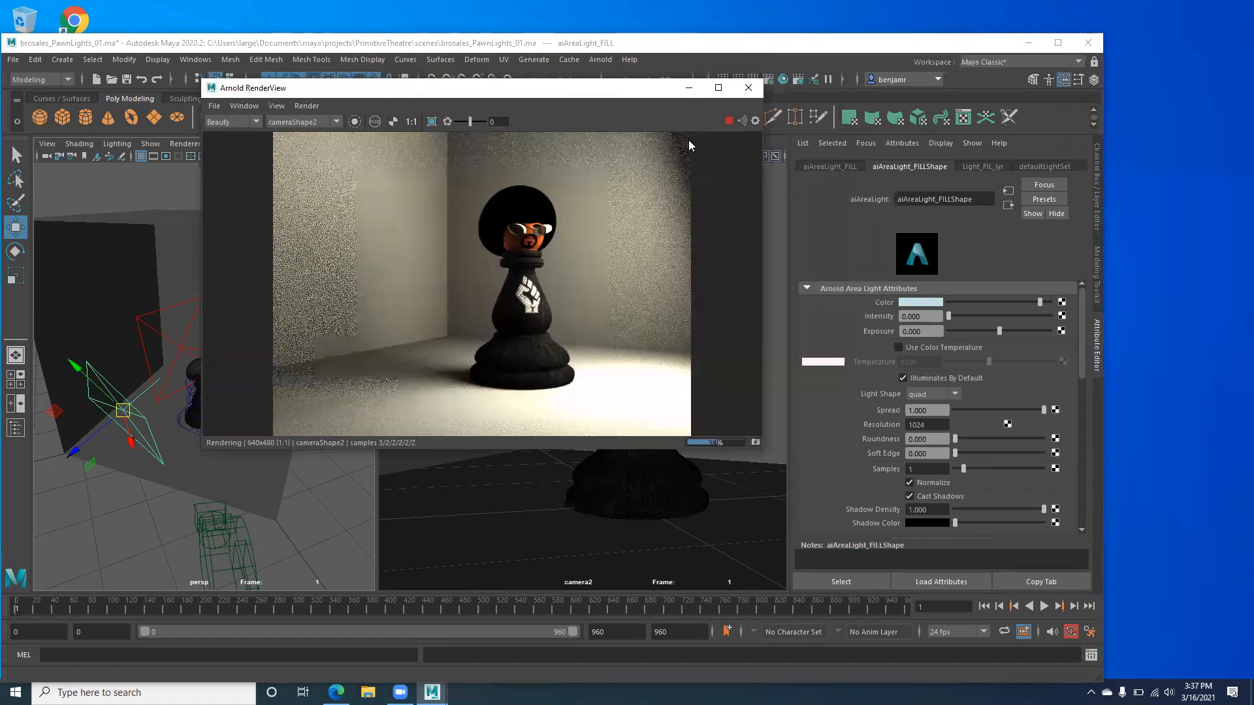
# Set the fill light's intensity to 50 and keep the live render in view.
pyautogui.click(911, 315)
pyautogui.moveTo(935, 313); pyautogui.dragTo(868, 313)
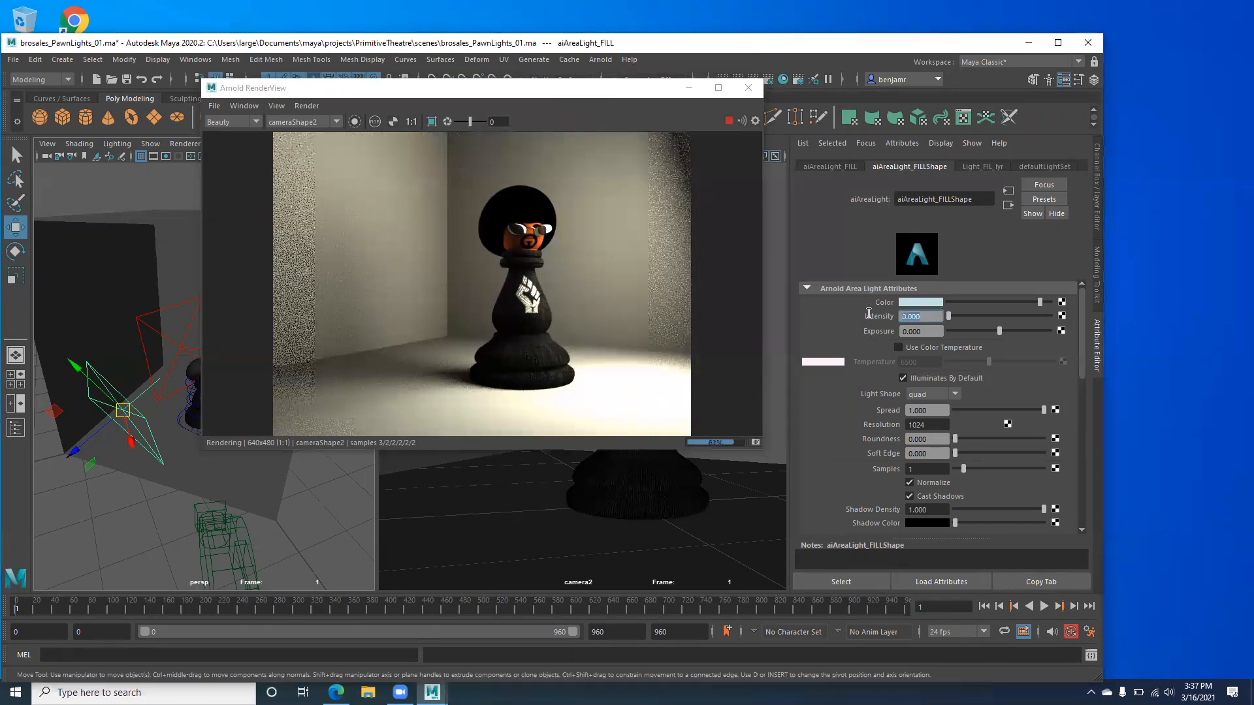
pyautogui.write('50')
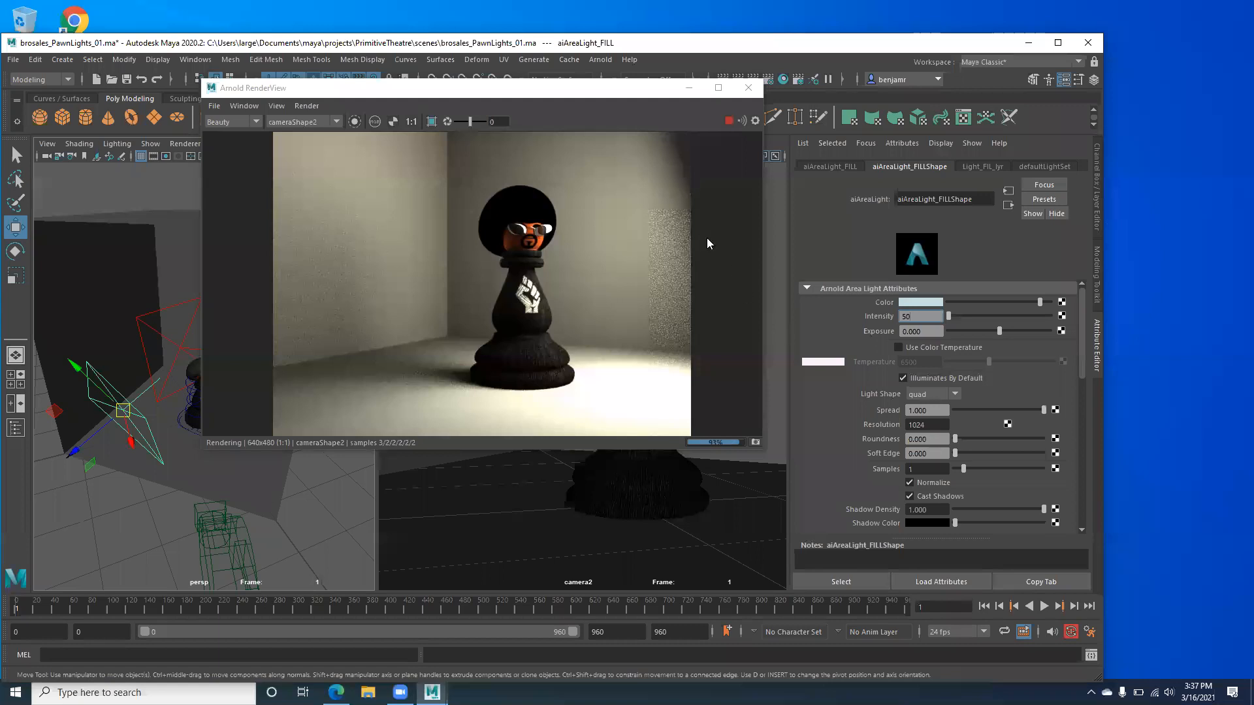
pyautogui.press('Return')
pyautogui.moveTo(534, 96); pyautogui.dragTo(679, 64)
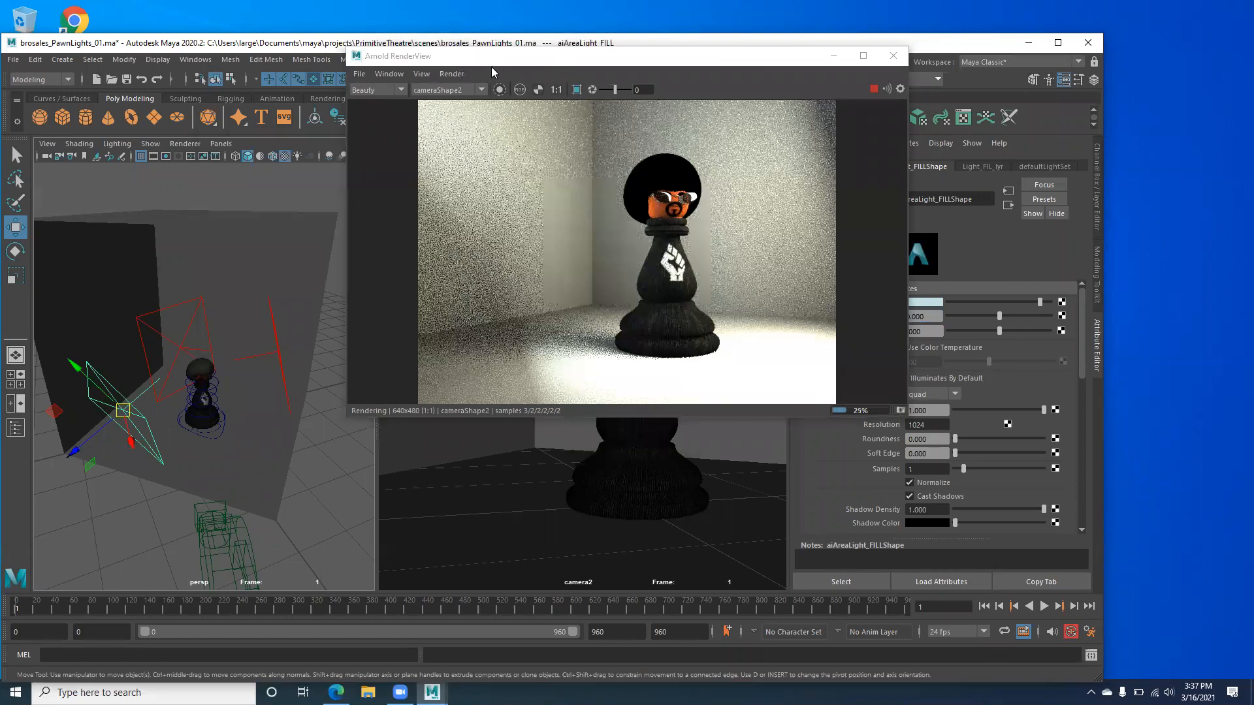
# Select the key light and set its intensity to 0.
pyautogui.moveTo(552, 66); pyautogui.dragTo(455, 73)
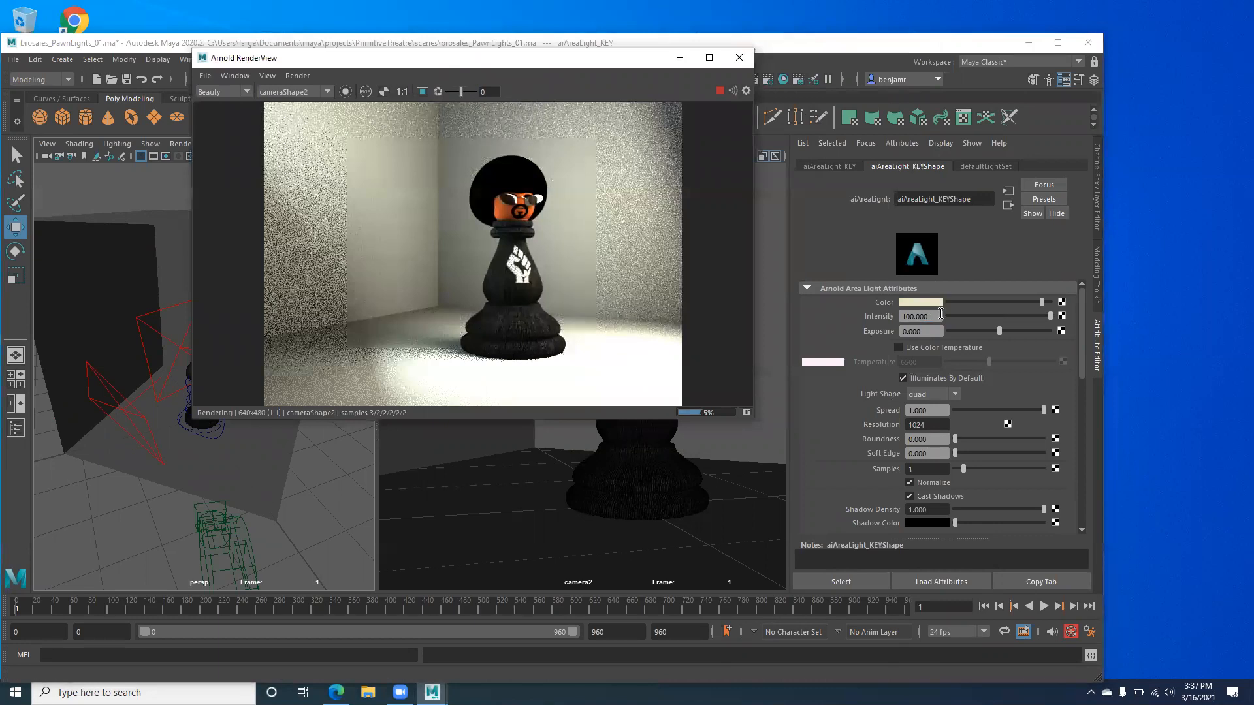
pyautogui.doubleClick(902, 312)
pyautogui.write('5')
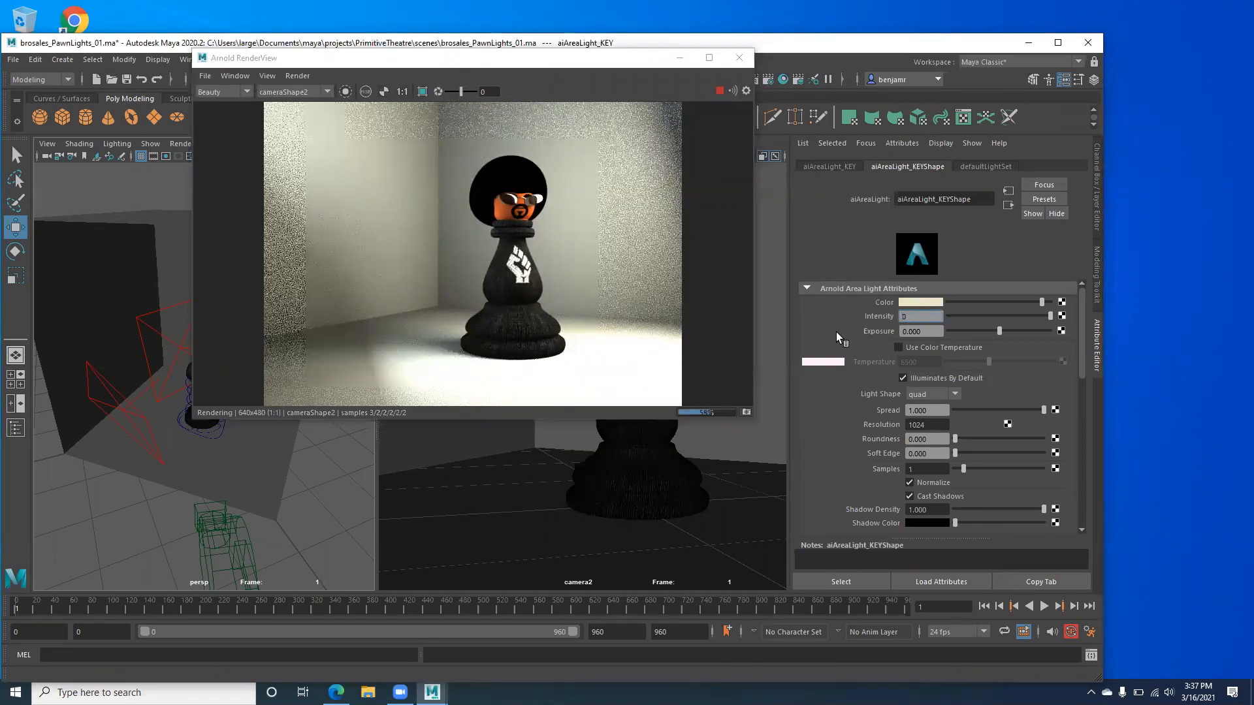
pyautogui.press('Return')
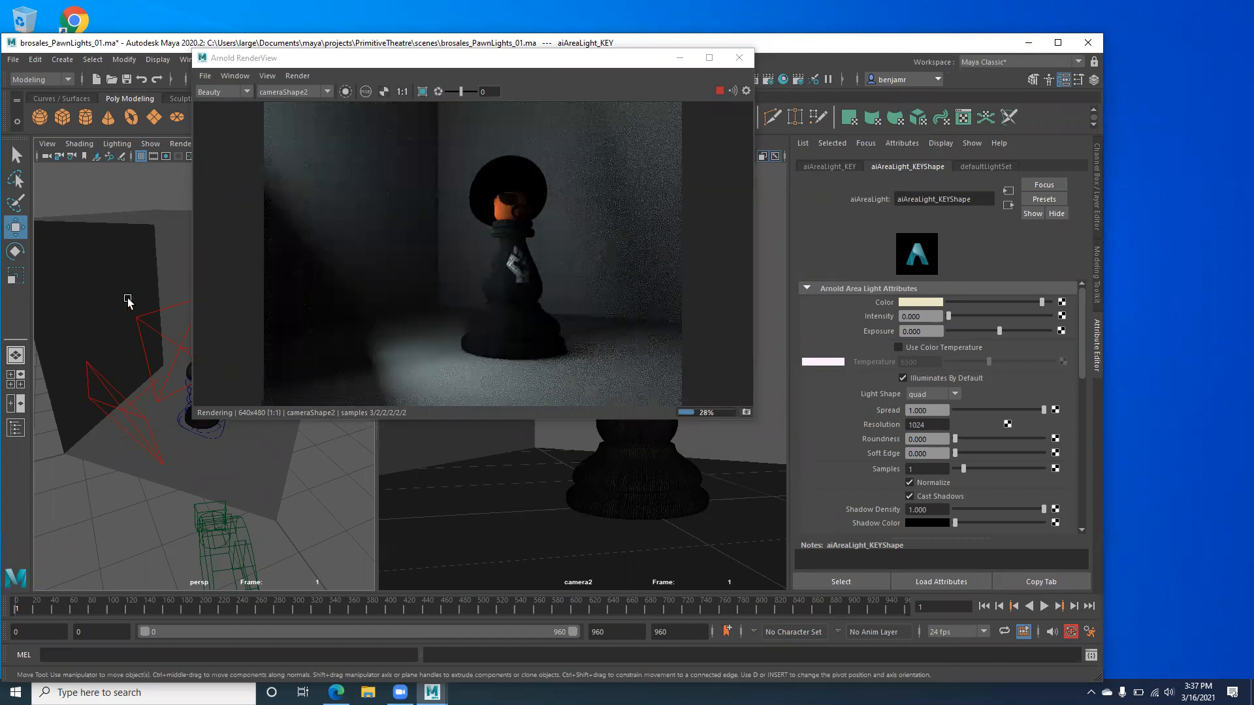
# Try the rim light's intensity at 25, and raise it to 50.
pyautogui.click(164, 348)
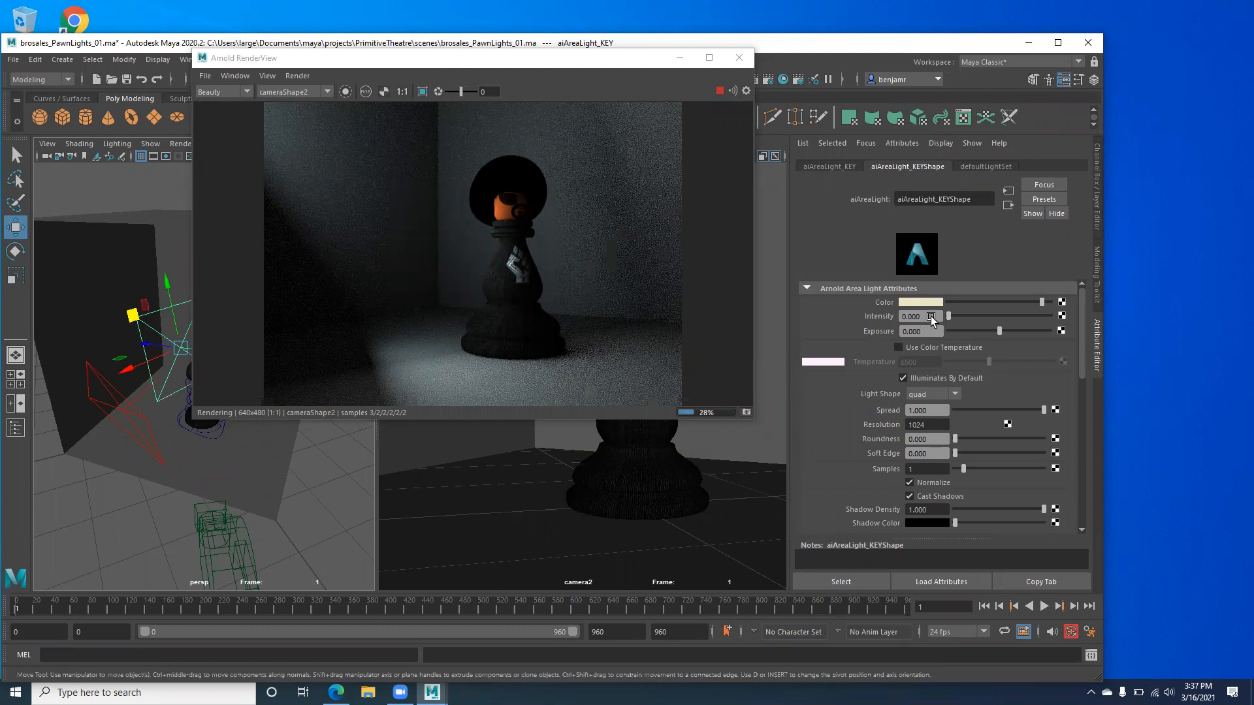
pyautogui.moveTo(922, 317); pyautogui.dragTo(905, 321)
pyautogui.write('25')
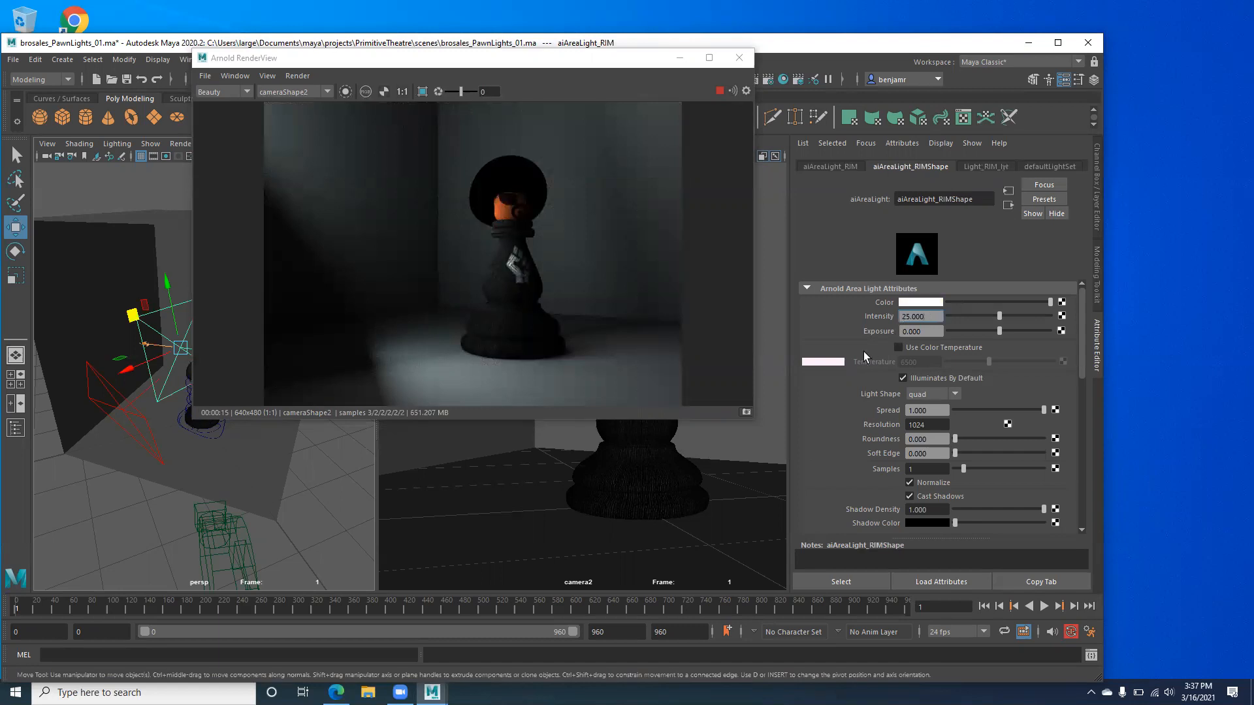
pyautogui.press('Return')
pyautogui.moveTo(927, 316); pyautogui.dragTo(898, 318)
pyautogui.write('50')
pyautogui.press('Return')
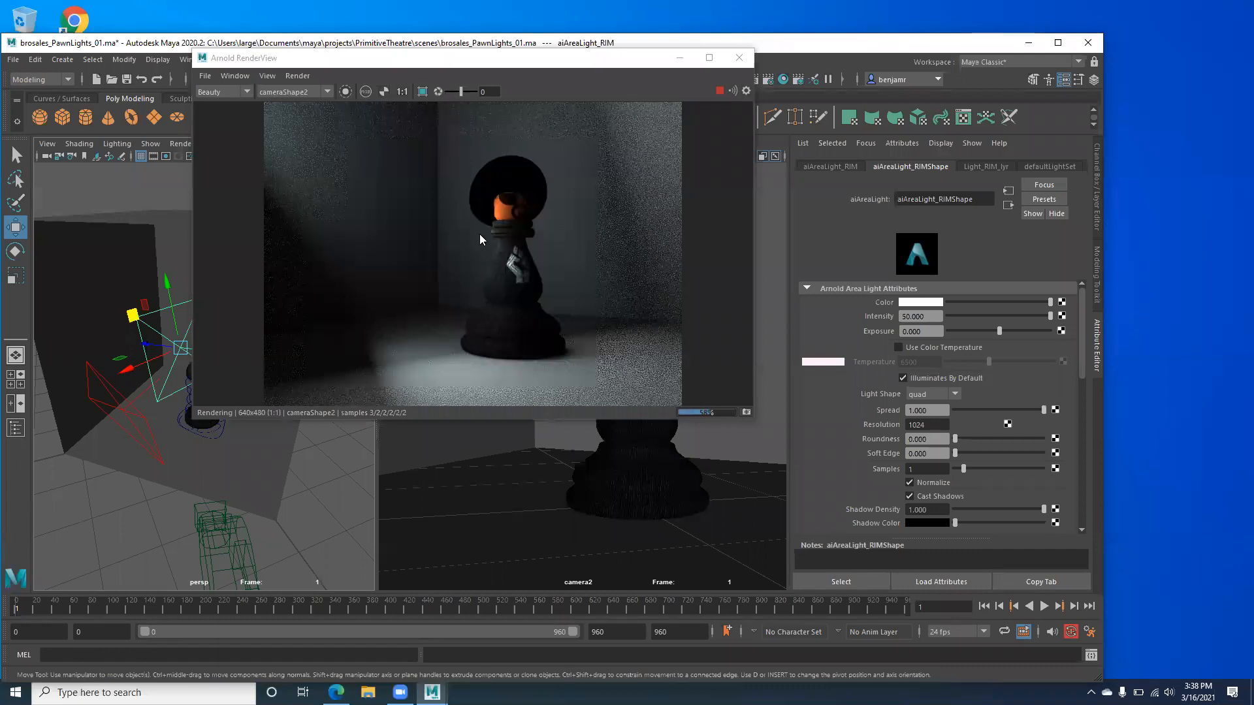
# Inspect the pawn's shadows closely in the render and turn off Cast Shadows for the rim light.
pyautogui.scroll(5, 492, 267)
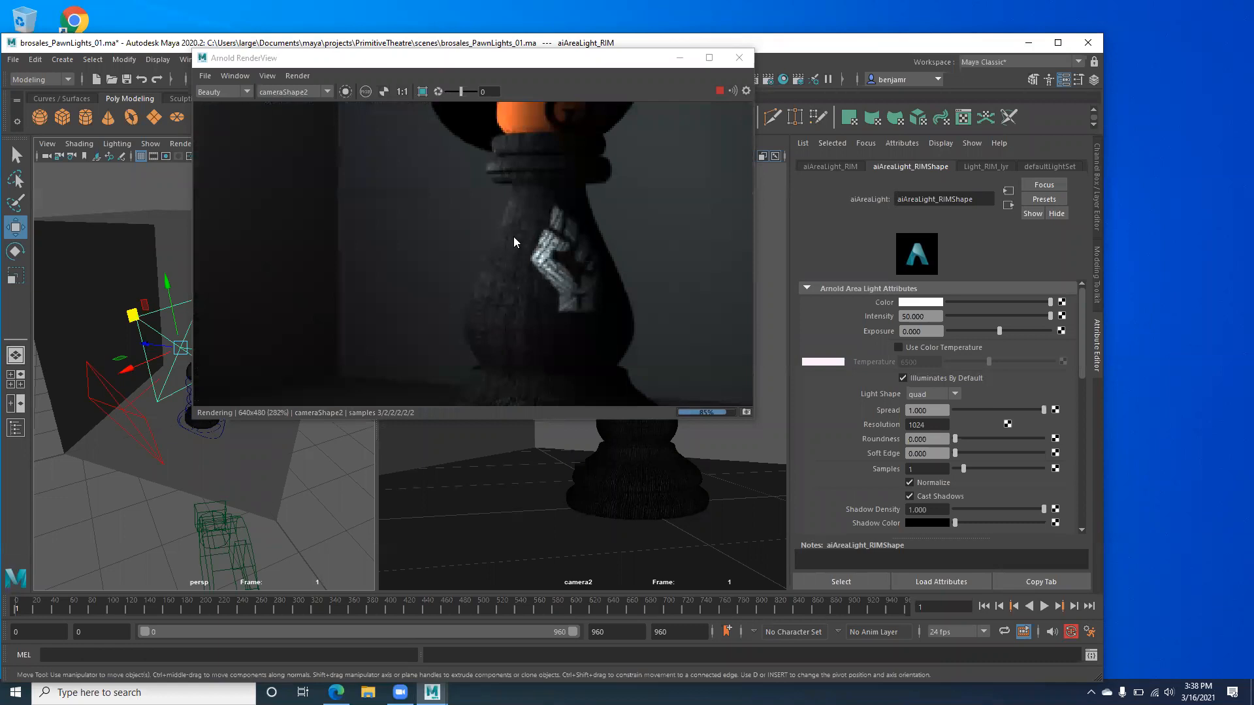
pyautogui.scroll(-3, 514, 236)
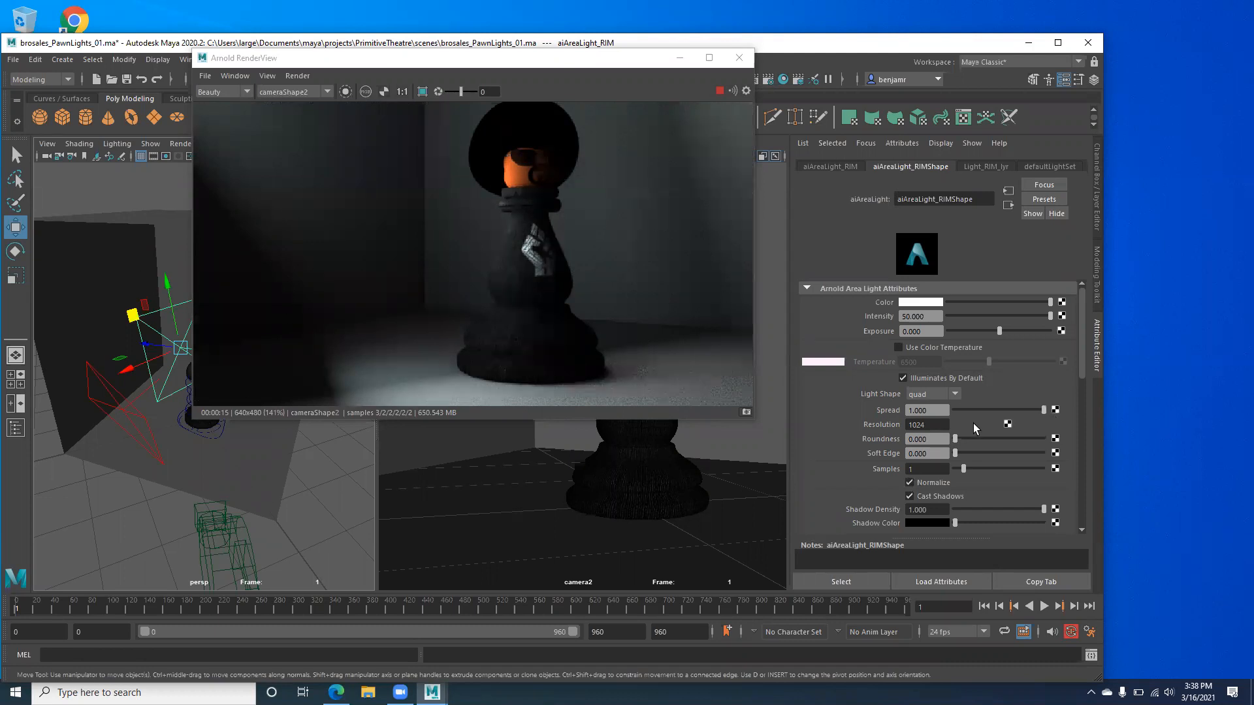
pyautogui.scroll(-2, 972, 423)
pyautogui.scroll(-2, 972, 423)
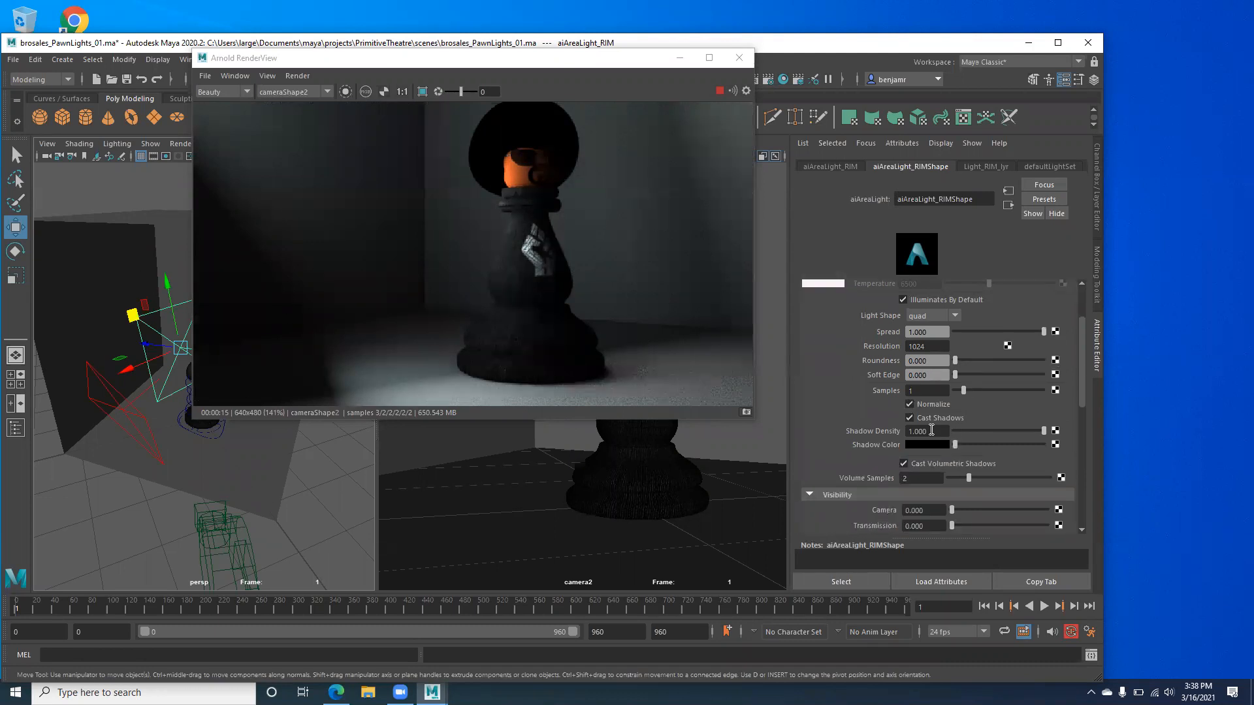
pyautogui.click(909, 419)
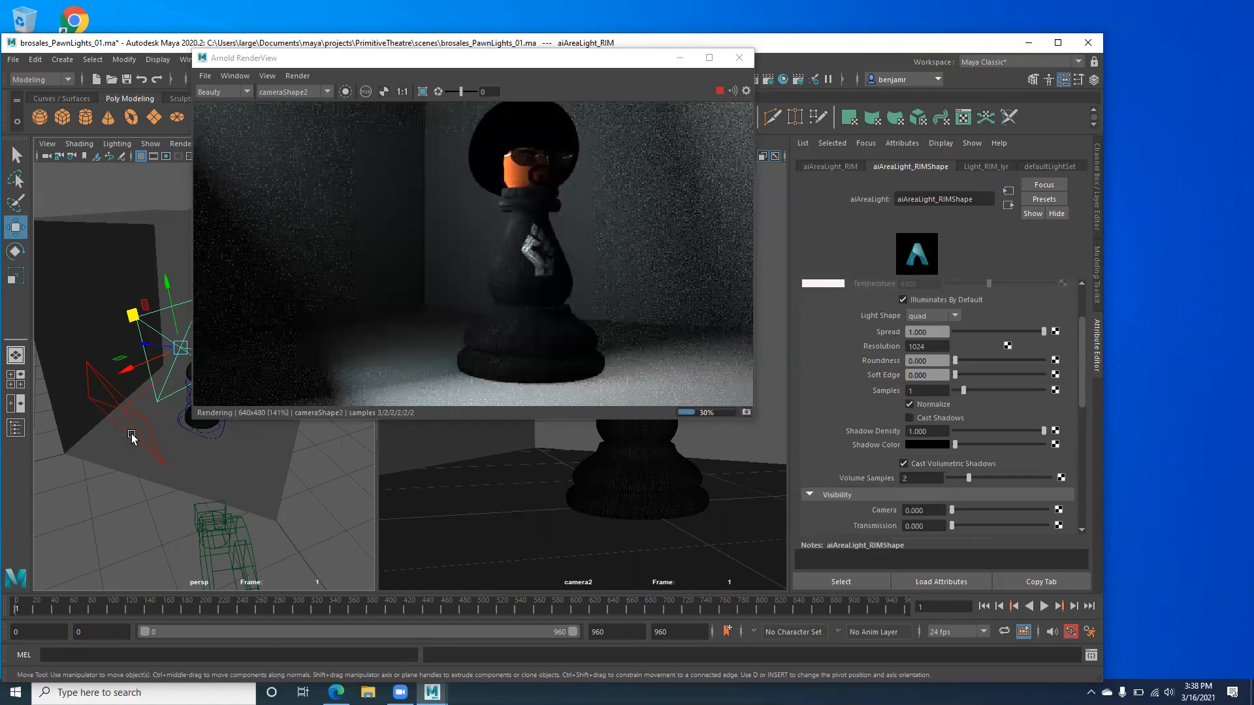
# Move the fill light lower and closer to the camera, keeping it selected.
pyautogui.moveTo(131, 436); pyautogui.dragTo(481, 405)
pyautogui.hotkey('ctrl', 'z')
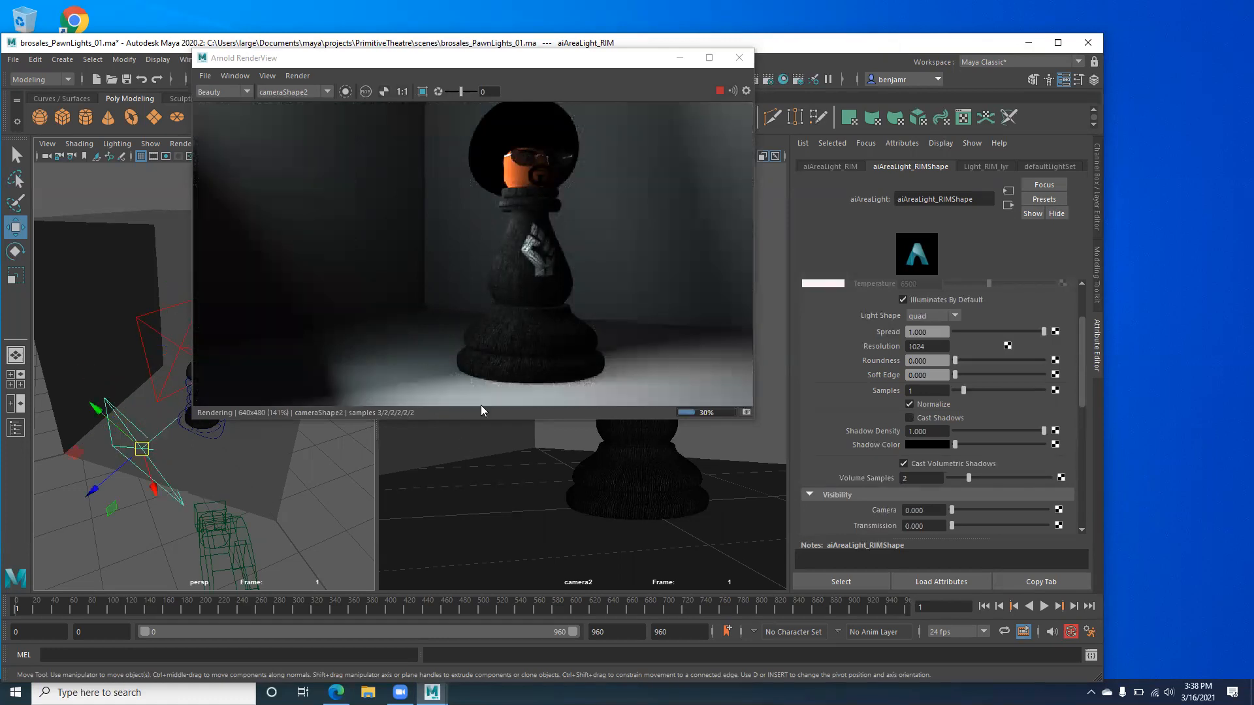
pyautogui.click(121, 449)
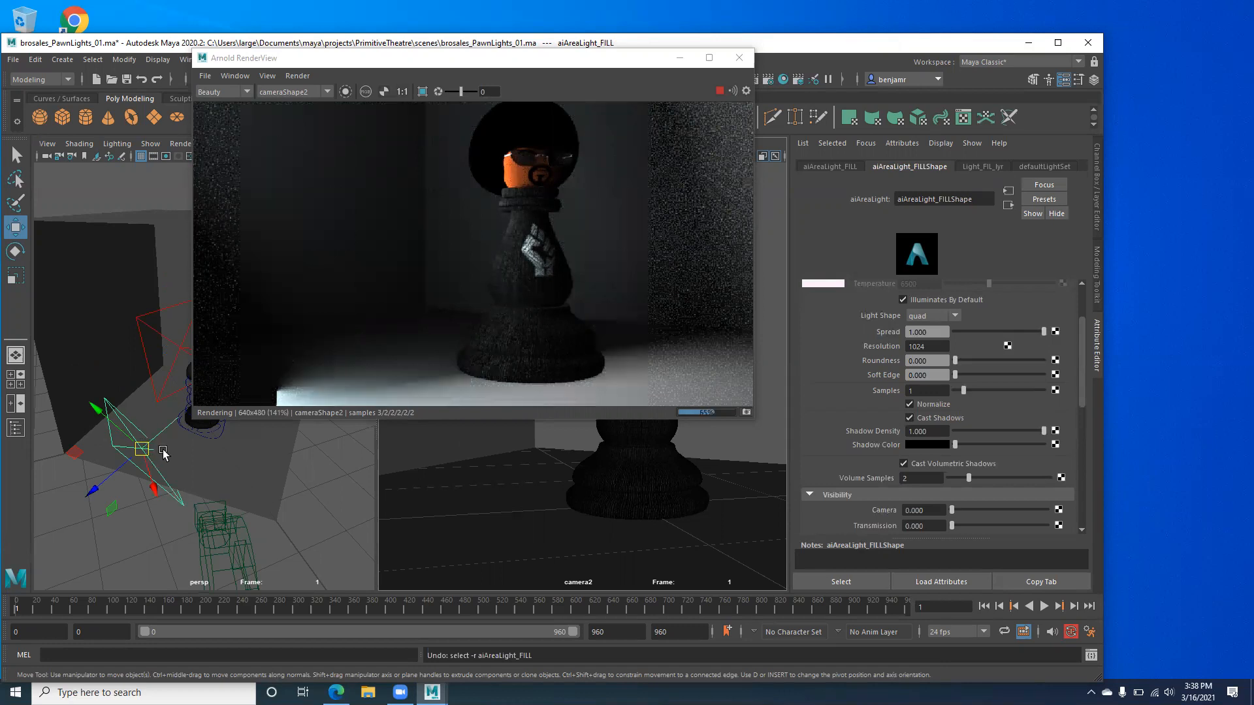
# Set the Move tool's axis orientation to World and raise the fill light to a height of about 1.40.
pyautogui.click(1100, 258)
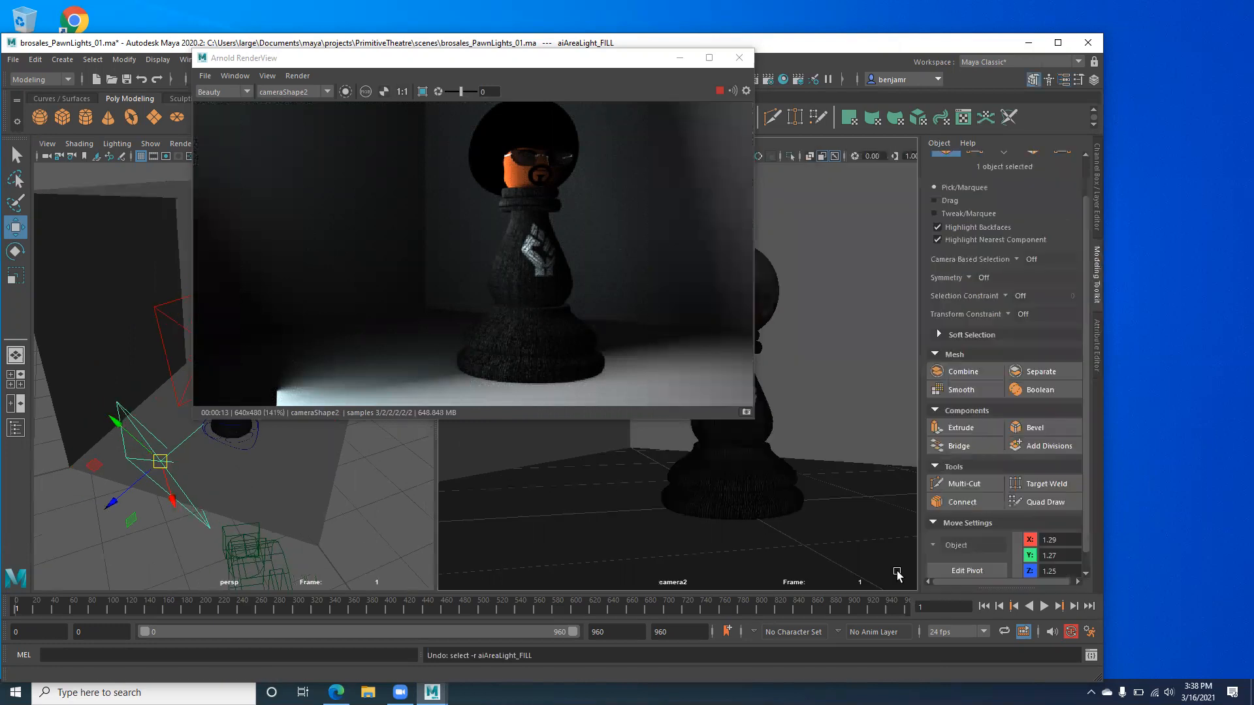
pyautogui.click(945, 547)
pyautogui.click(962, 566)
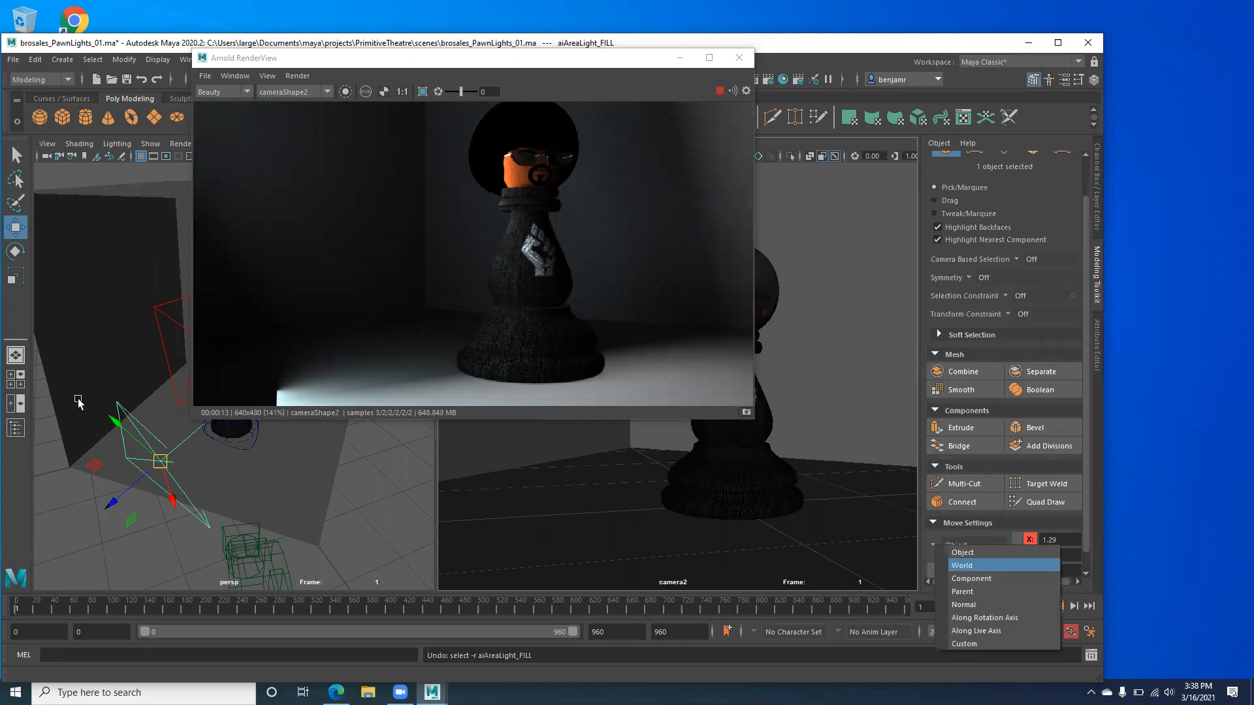
pyautogui.moveTo(151, 410); pyautogui.dragTo(146, 363)
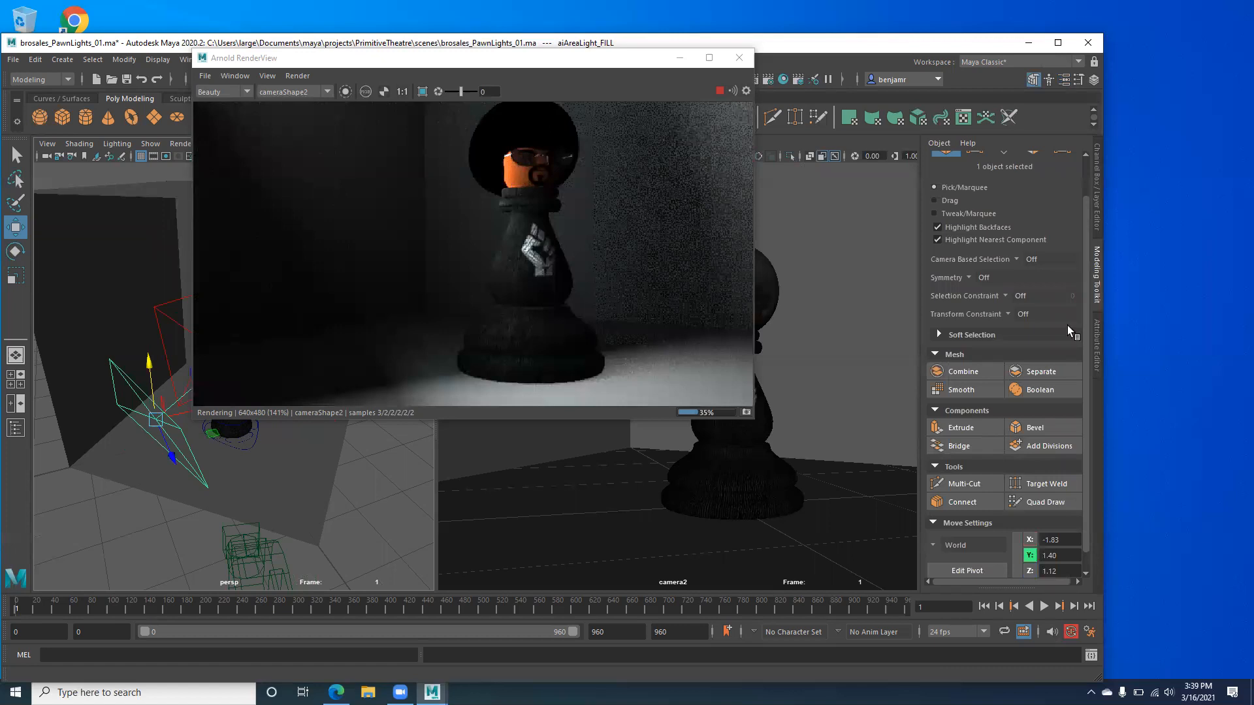
# Turn off Cast Shadows for the fill light and check the updated render.
pyautogui.hotkey('ctrl', 'a')
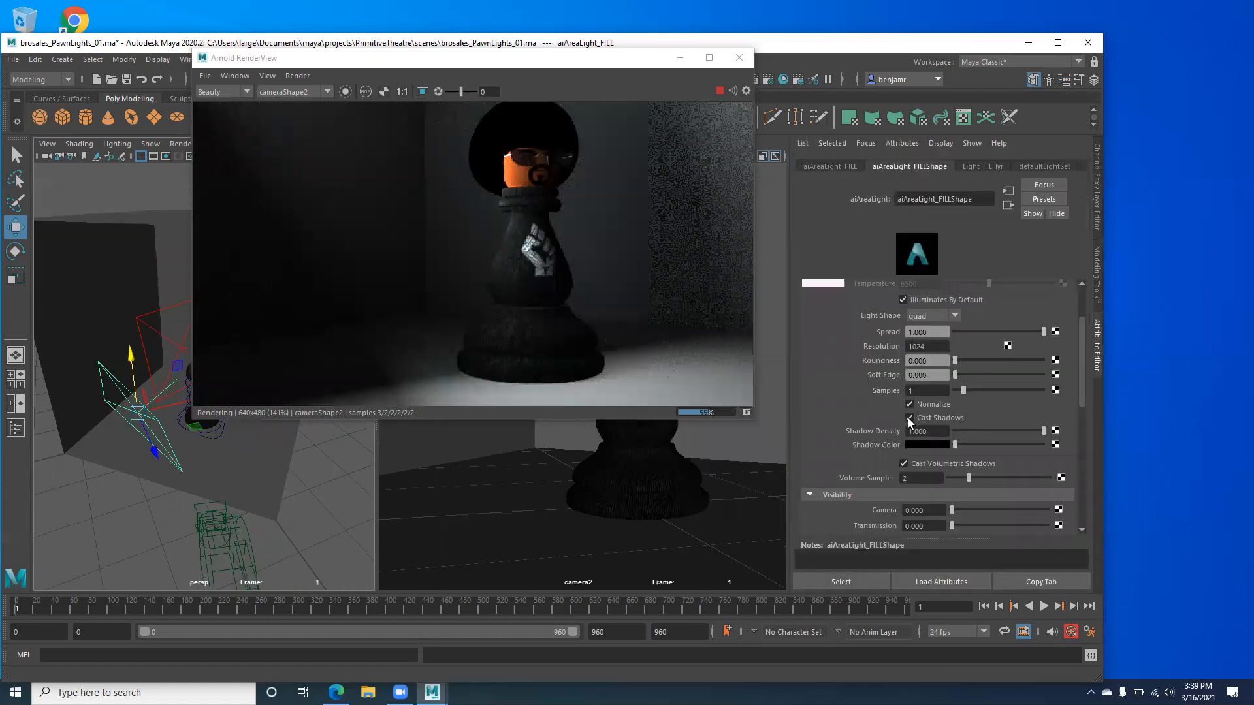
pyautogui.click(909, 418)
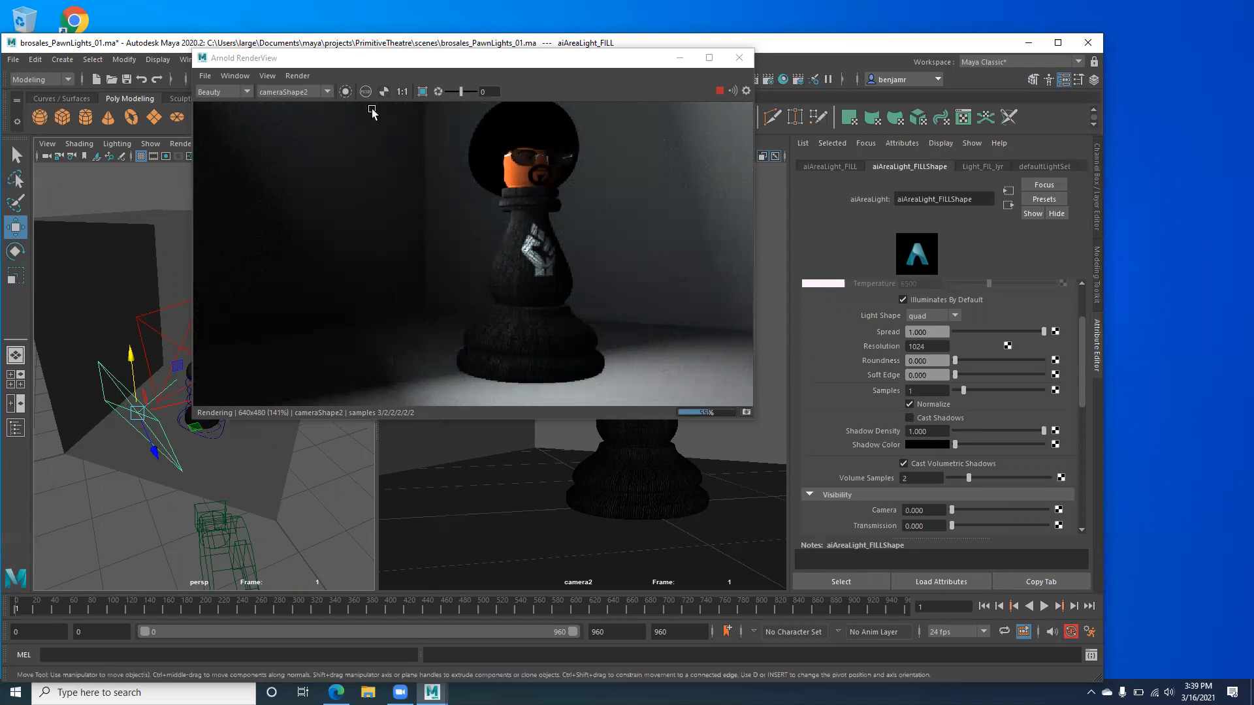
pyautogui.moveTo(388, 66); pyautogui.dragTo(527, 66)
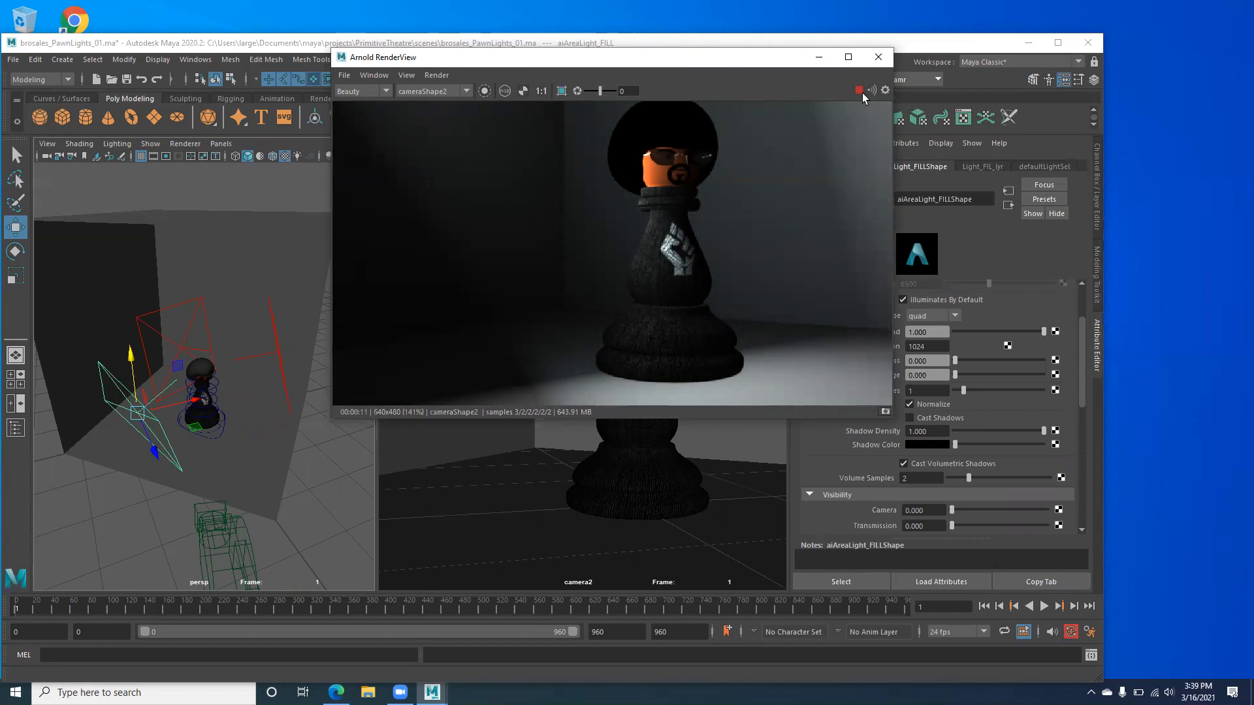
pyautogui.click(1094, 187)
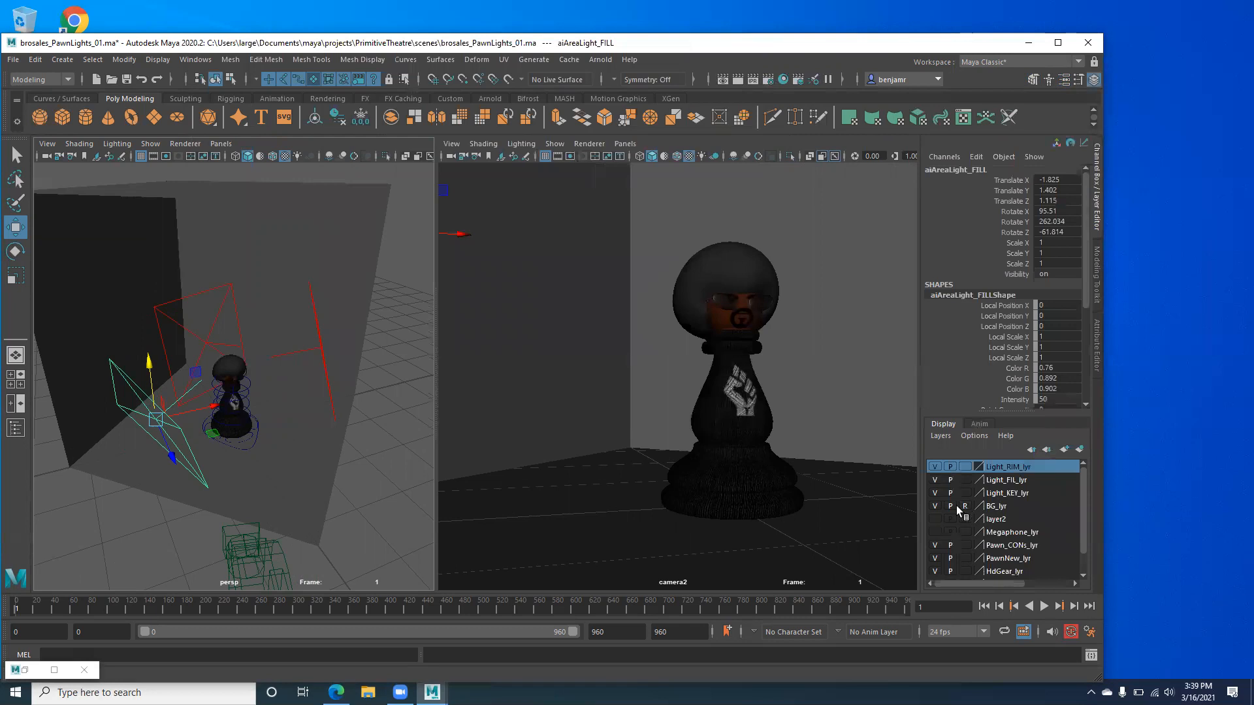
pyautogui.click(383, 230)
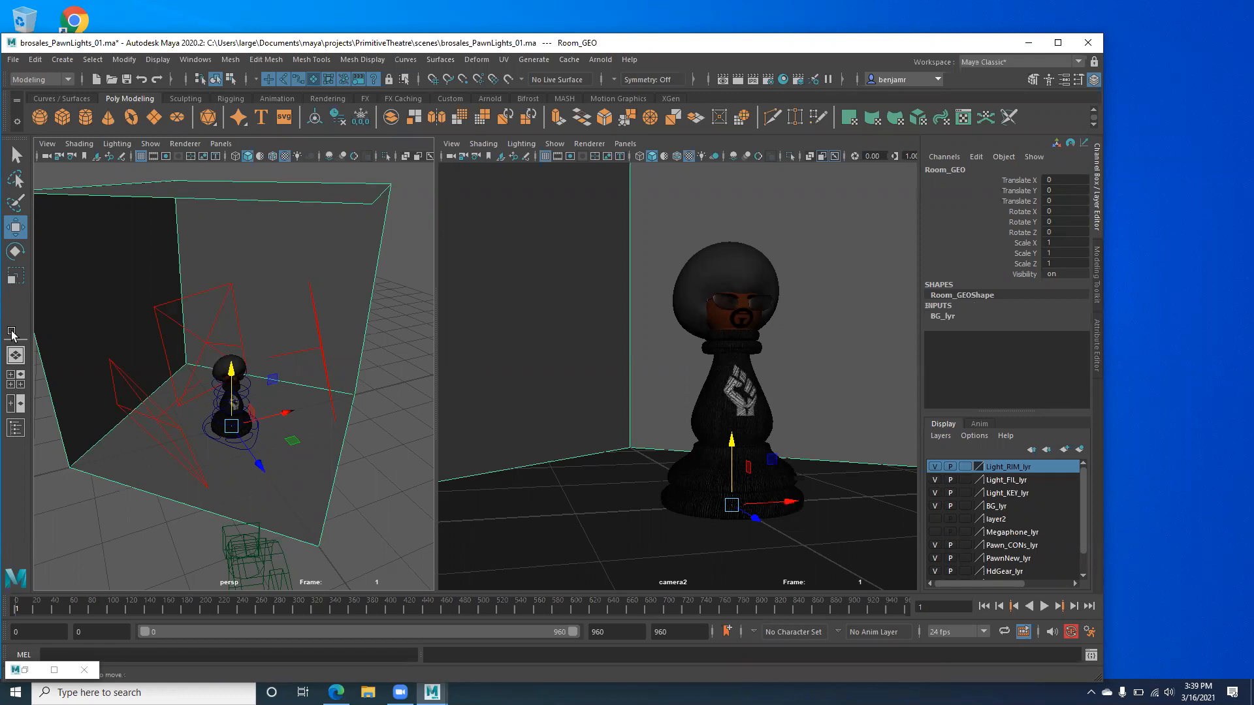
pyautogui.click(172, 317)
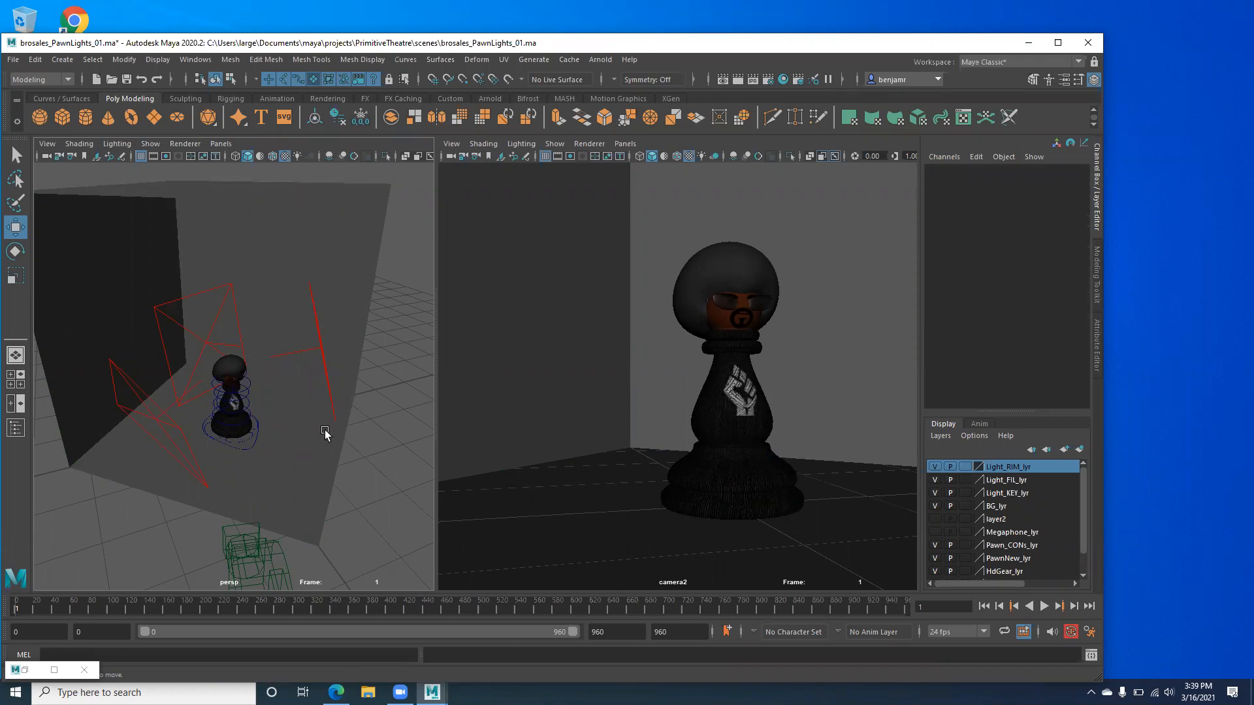
# Select the key light, open light-centric light linking, and choose aiAreaLight_KEY as the light source.
pyautogui.click(320, 337)
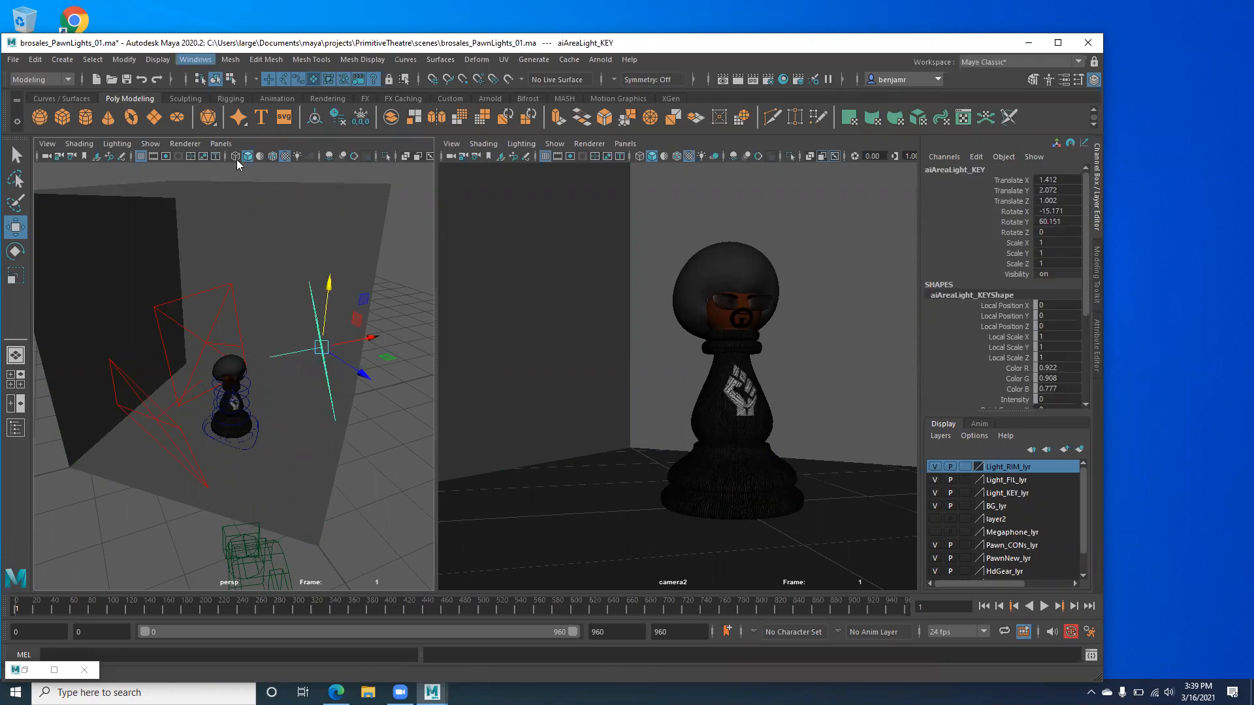
pyautogui.click(195, 60)
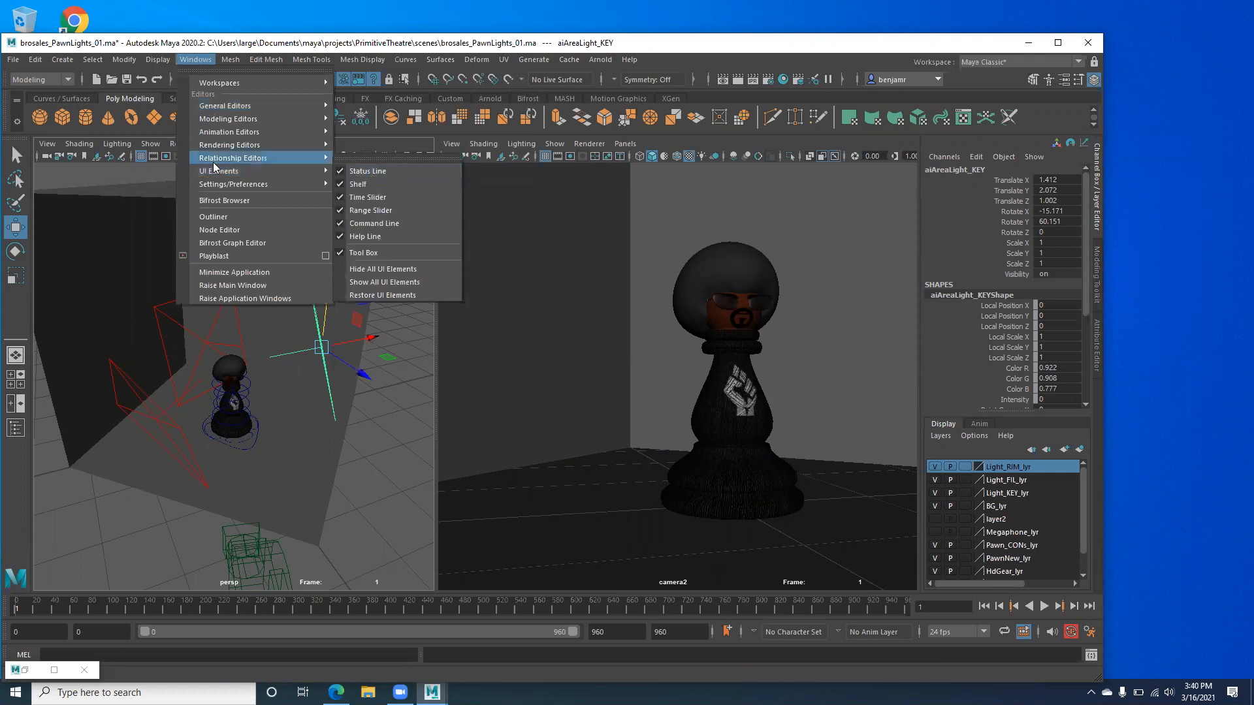
pyautogui.moveTo(274, 158)
pyautogui.moveTo(450, 237)
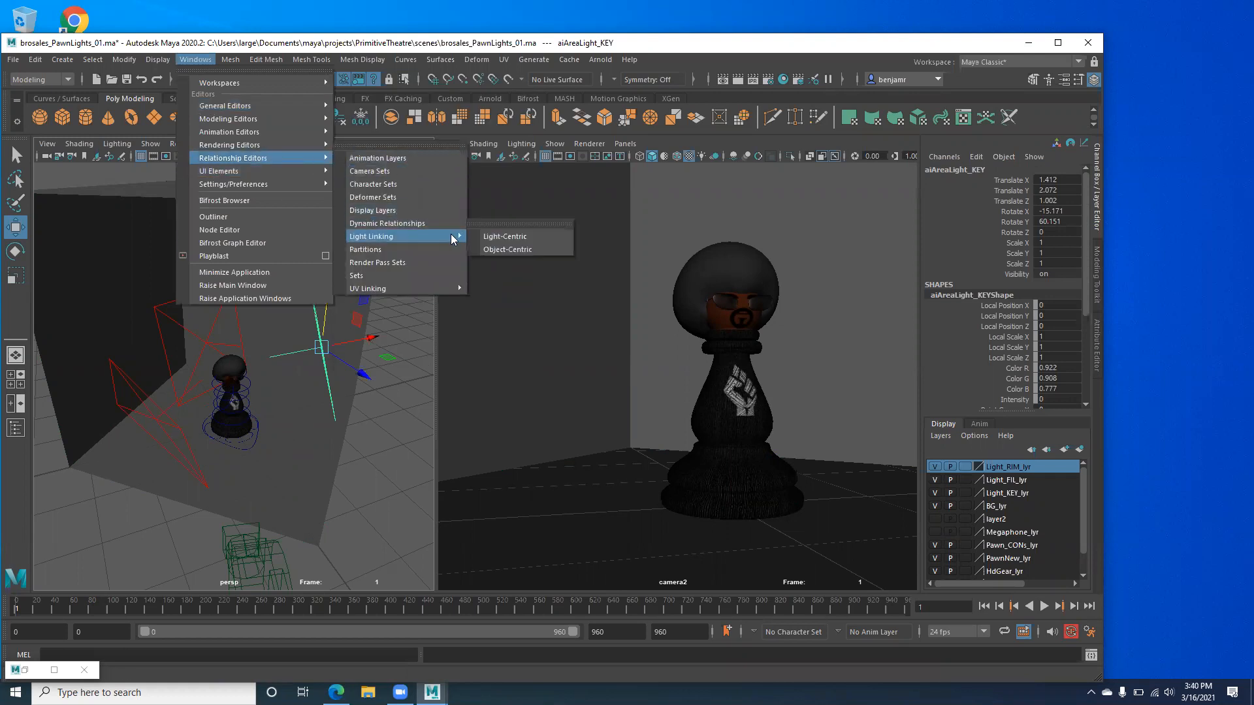
pyautogui.click(517, 238)
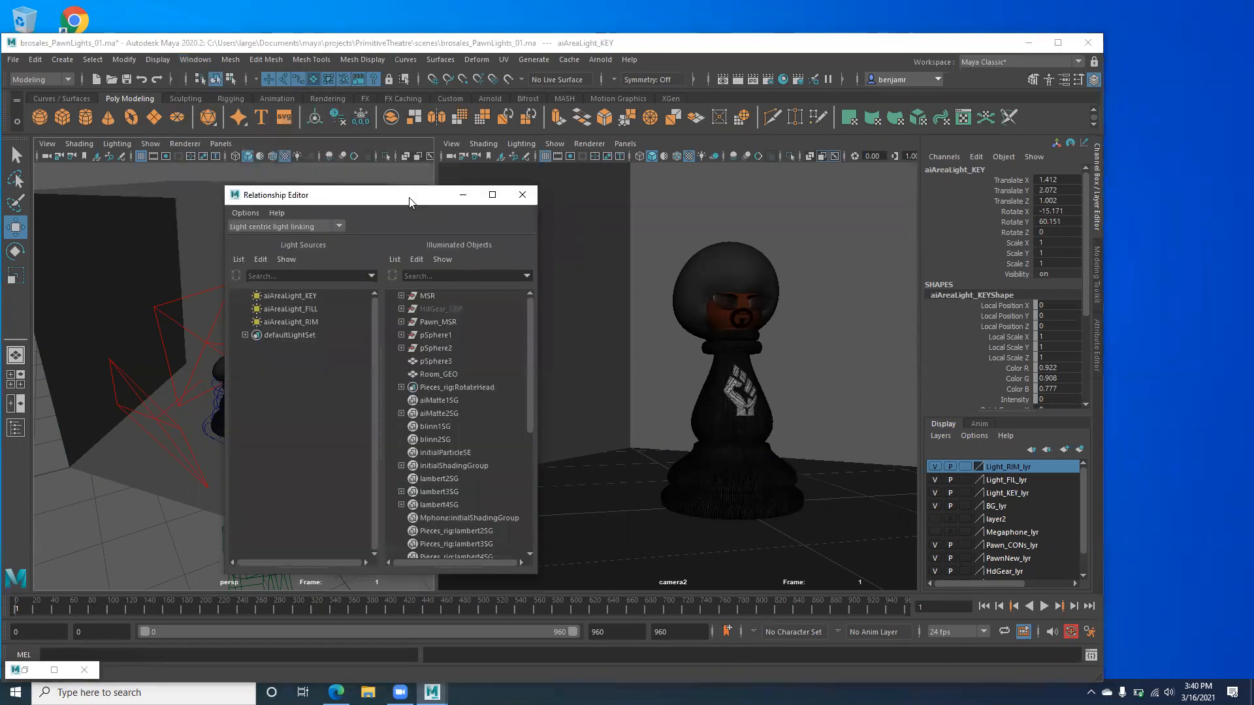
pyautogui.moveTo(411, 200); pyautogui.dragTo(542, 131)
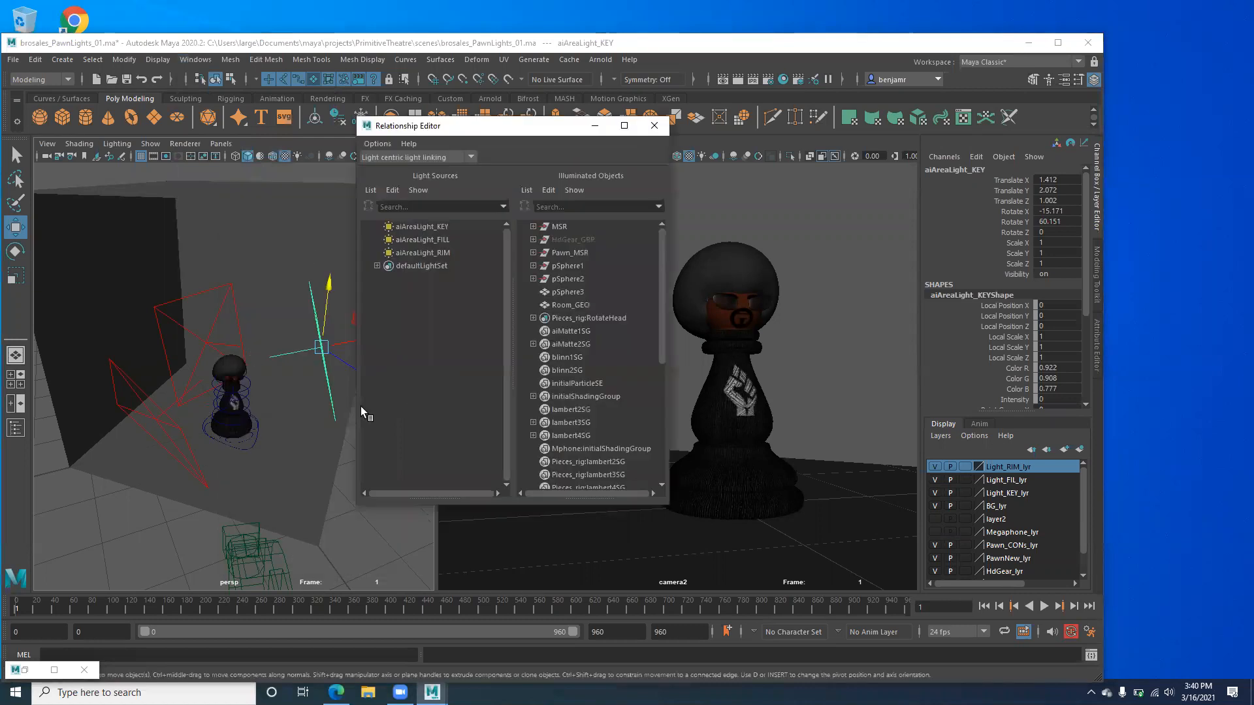
pyautogui.click(435, 228)
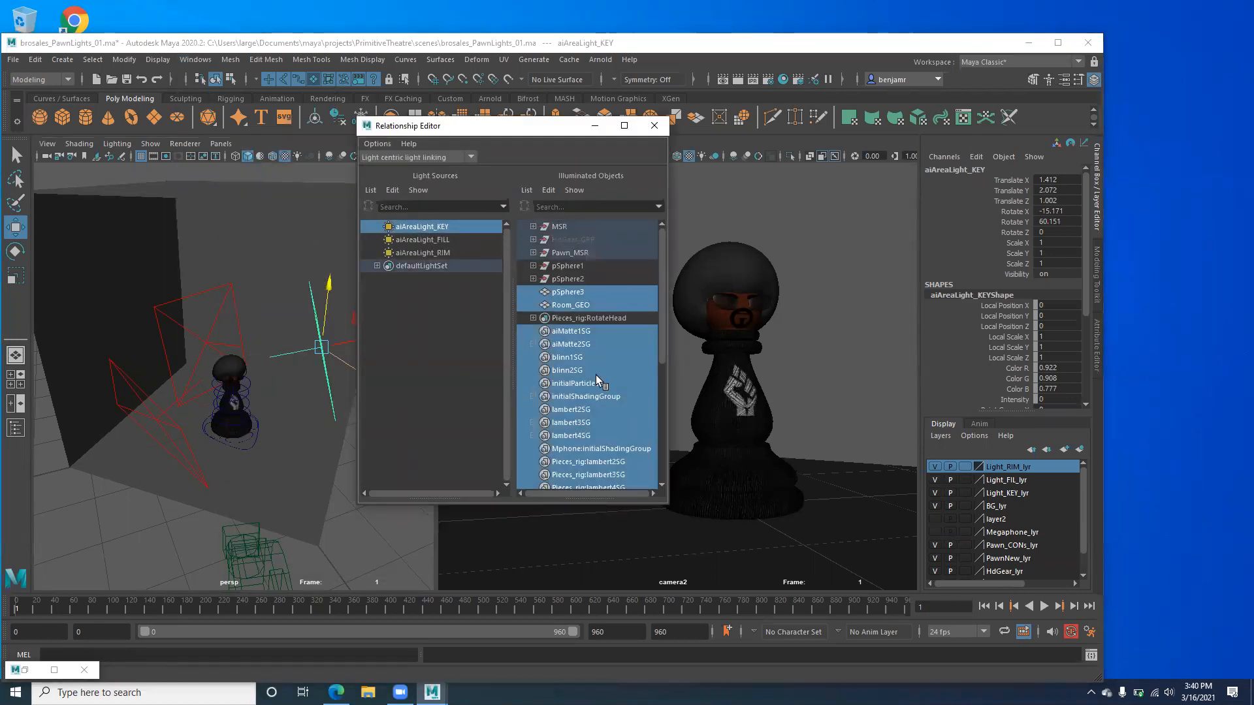
# Set the BG_lyr display layer to Reference so the room cannot be picked, and select the fill light in the perspective view.
pyautogui.moveTo(661, 342); pyautogui.dragTo(644, 307)
pyautogui.click(157, 446)
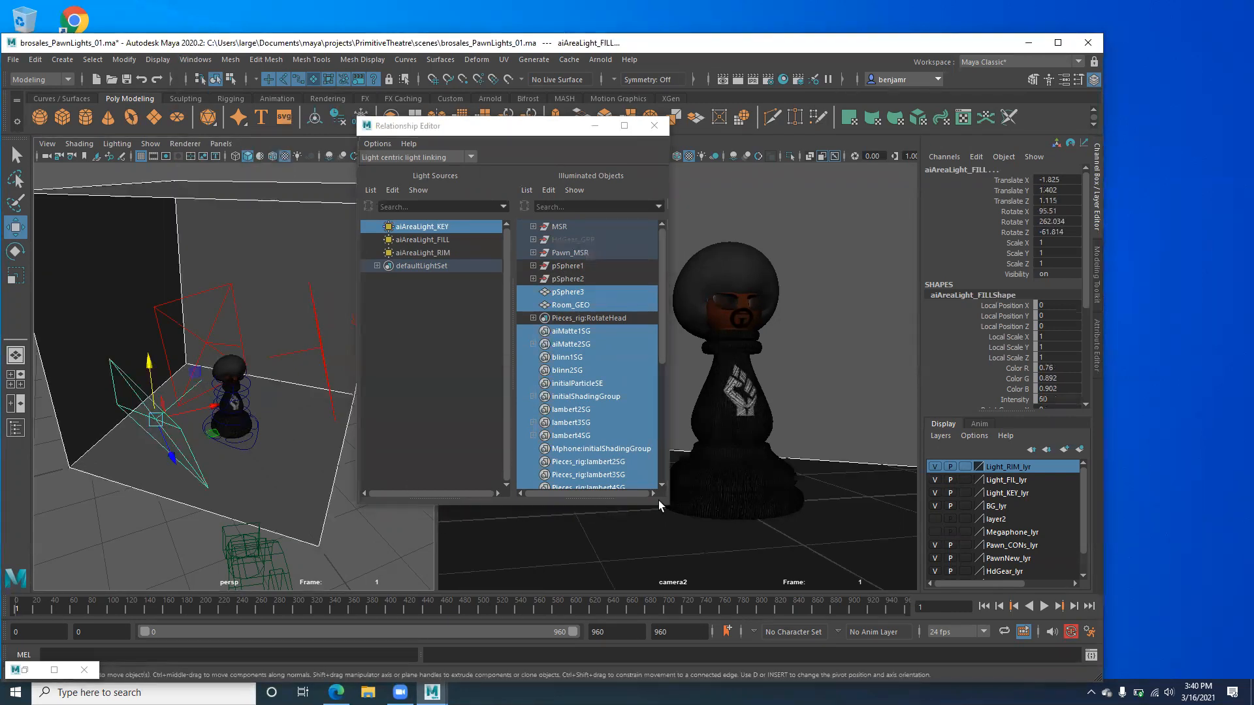
pyautogui.click(156, 530)
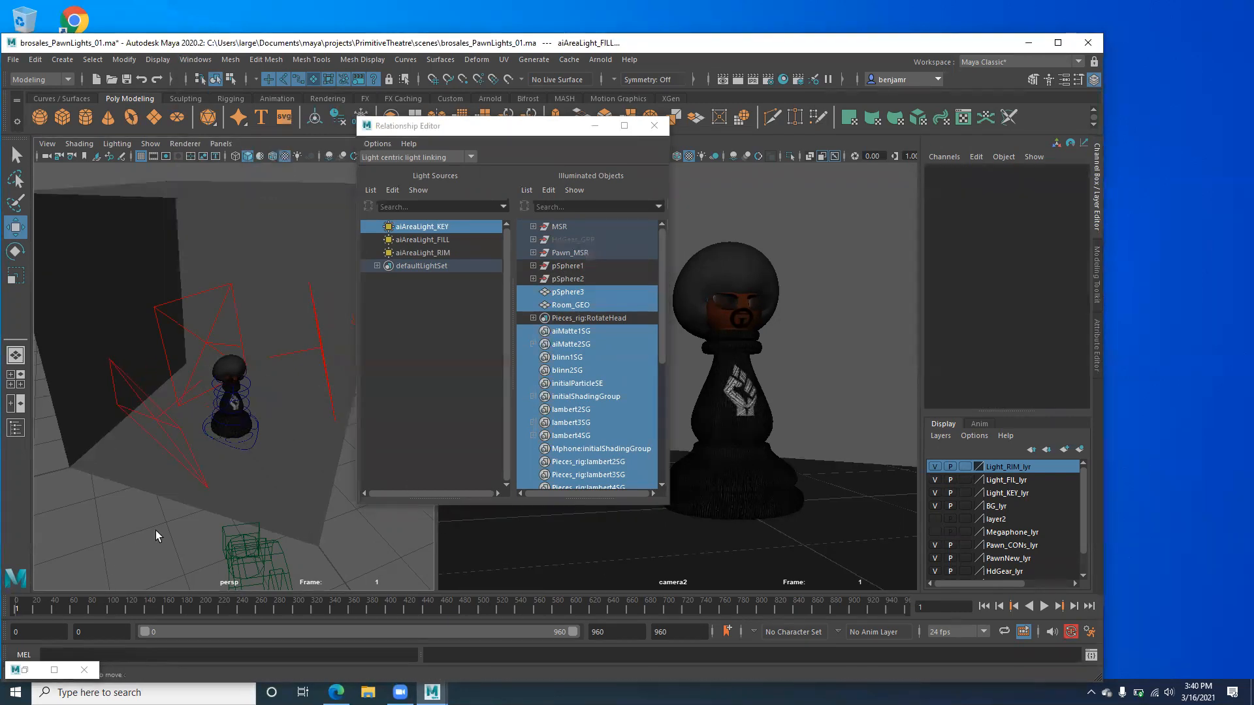
pyautogui.click(965, 506)
pyautogui.click(176, 446)
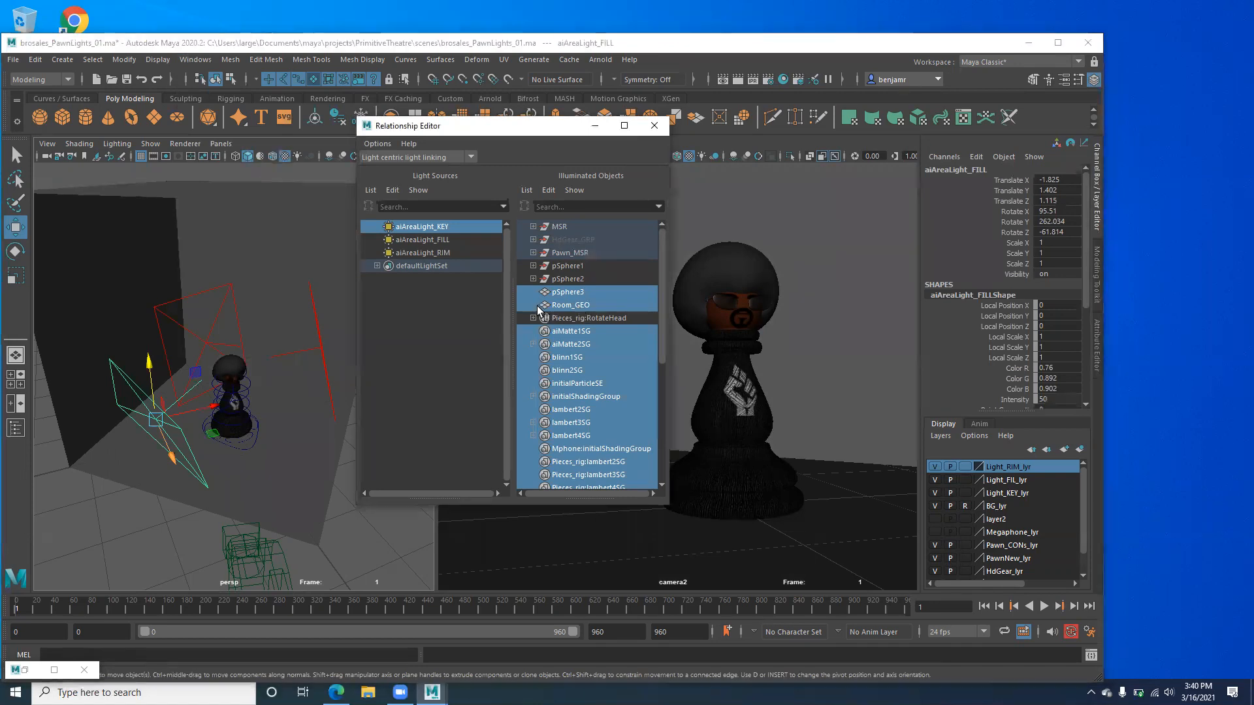
# Unlink Room_GEO from aiAreaLight_KEY, select the rim light, and minimize the Relationship Editor.
pyautogui.click(563, 305)
pyautogui.moveTo(163, 289); pyautogui.dragTo(184, 325)
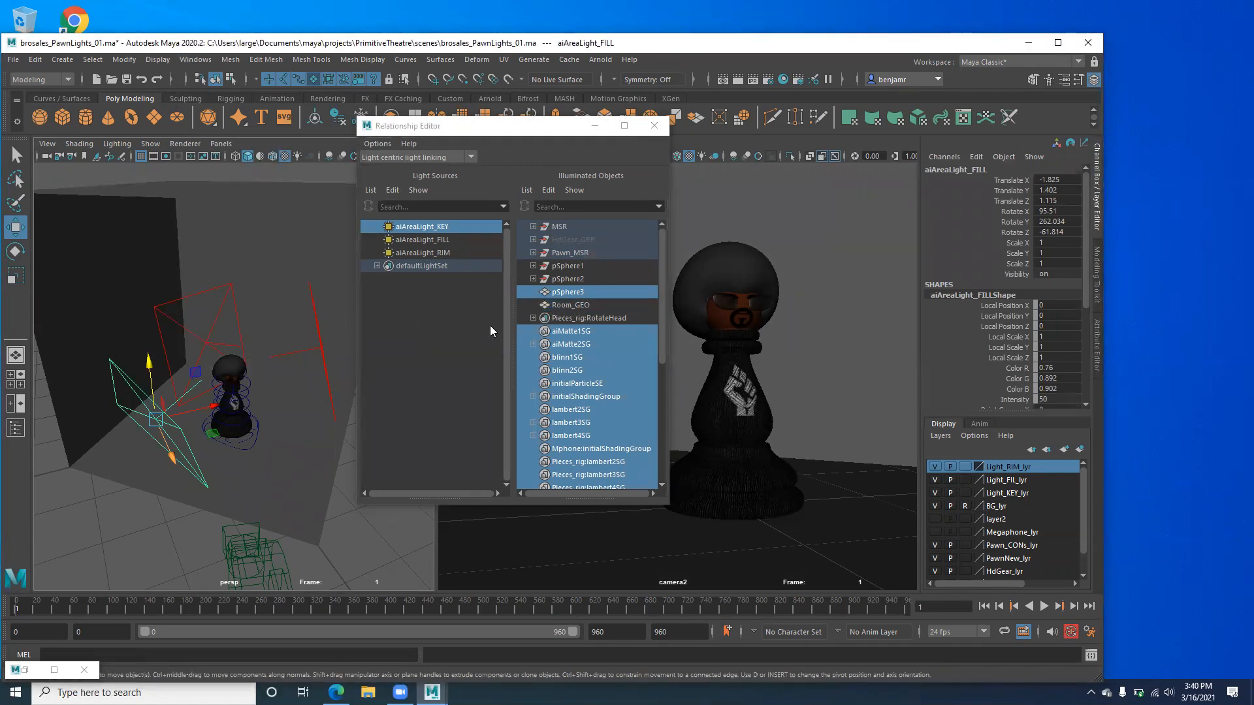
pyautogui.click(205, 321)
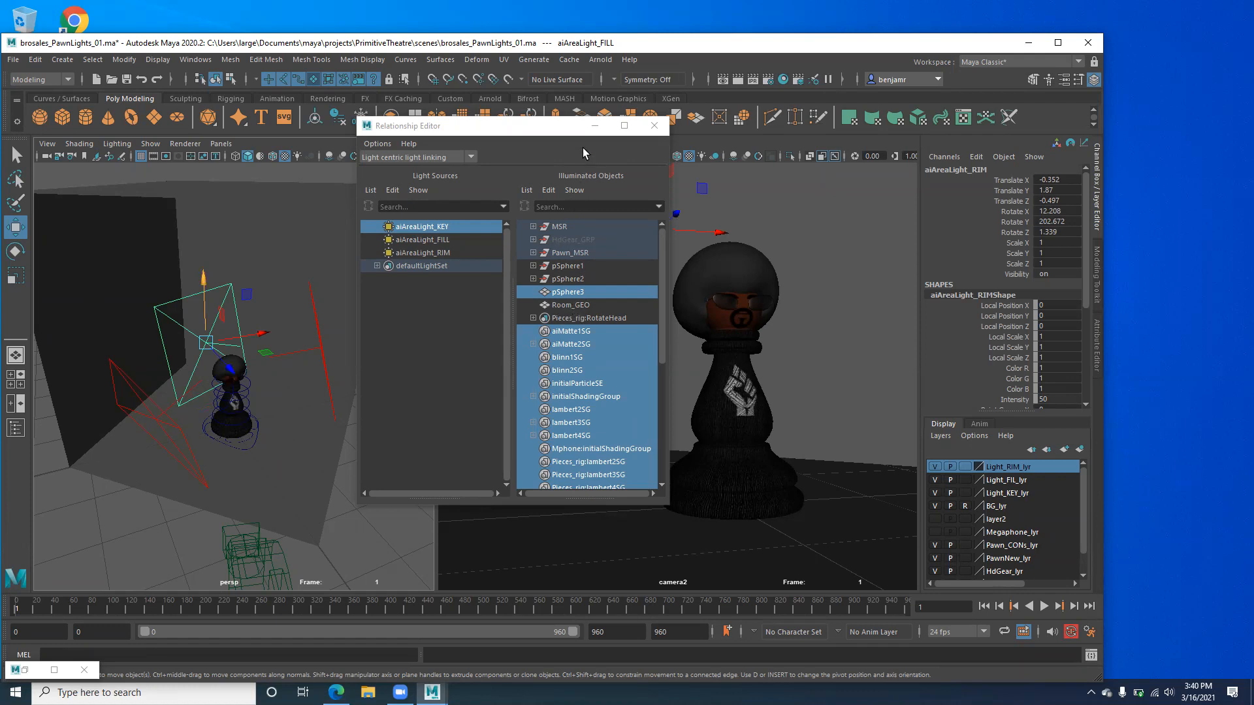
pyautogui.click(596, 129)
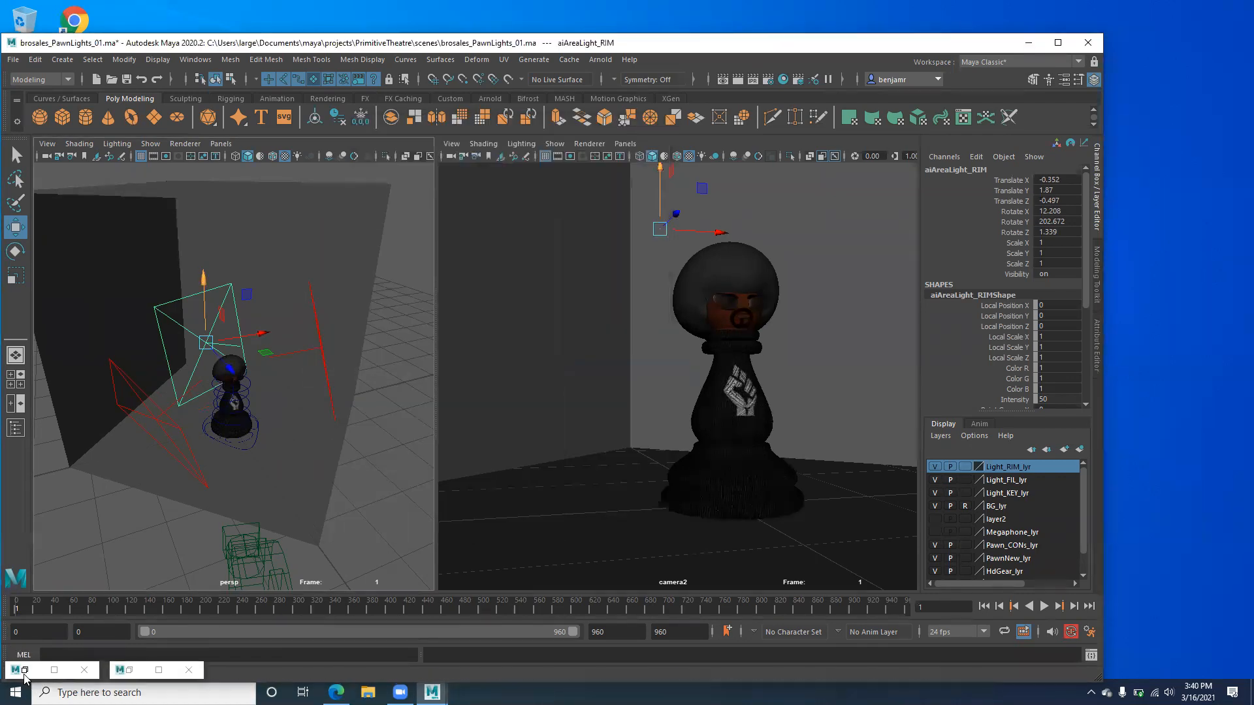
# Restore the Arnold RenderView and check the render of the whole pawn with the changed light linking.
pyautogui.click(23, 675)
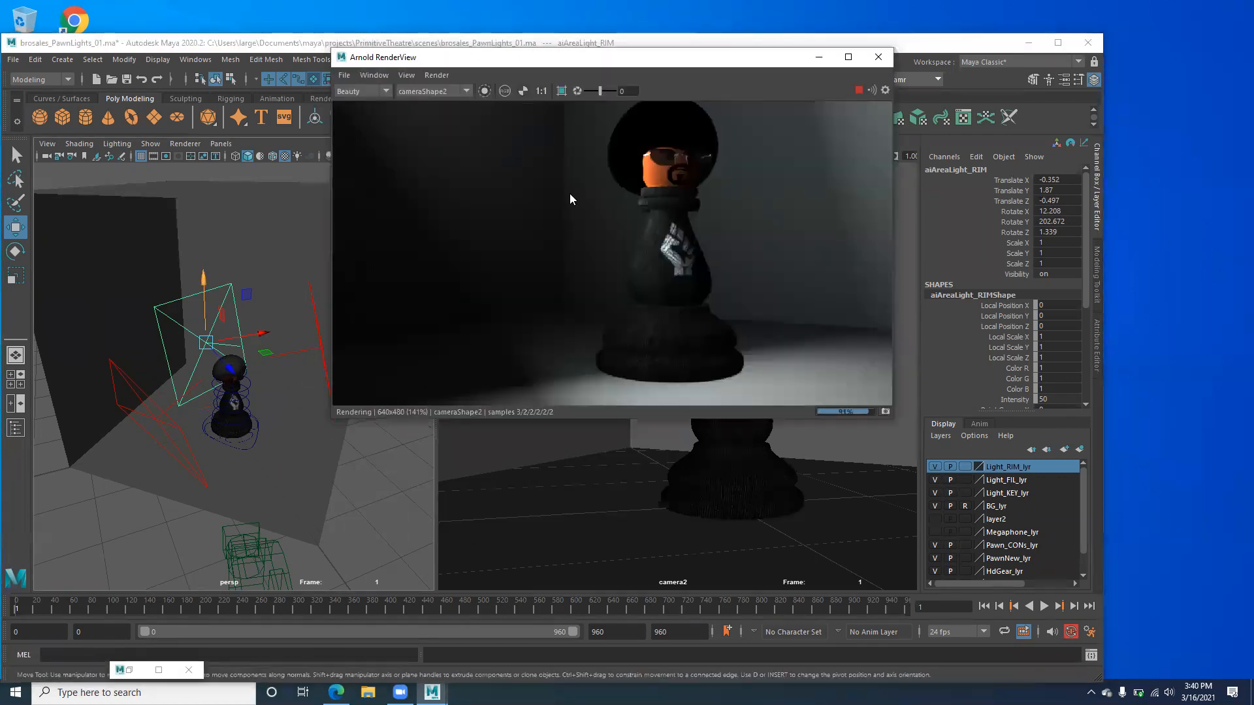
pyautogui.click(879, 57)
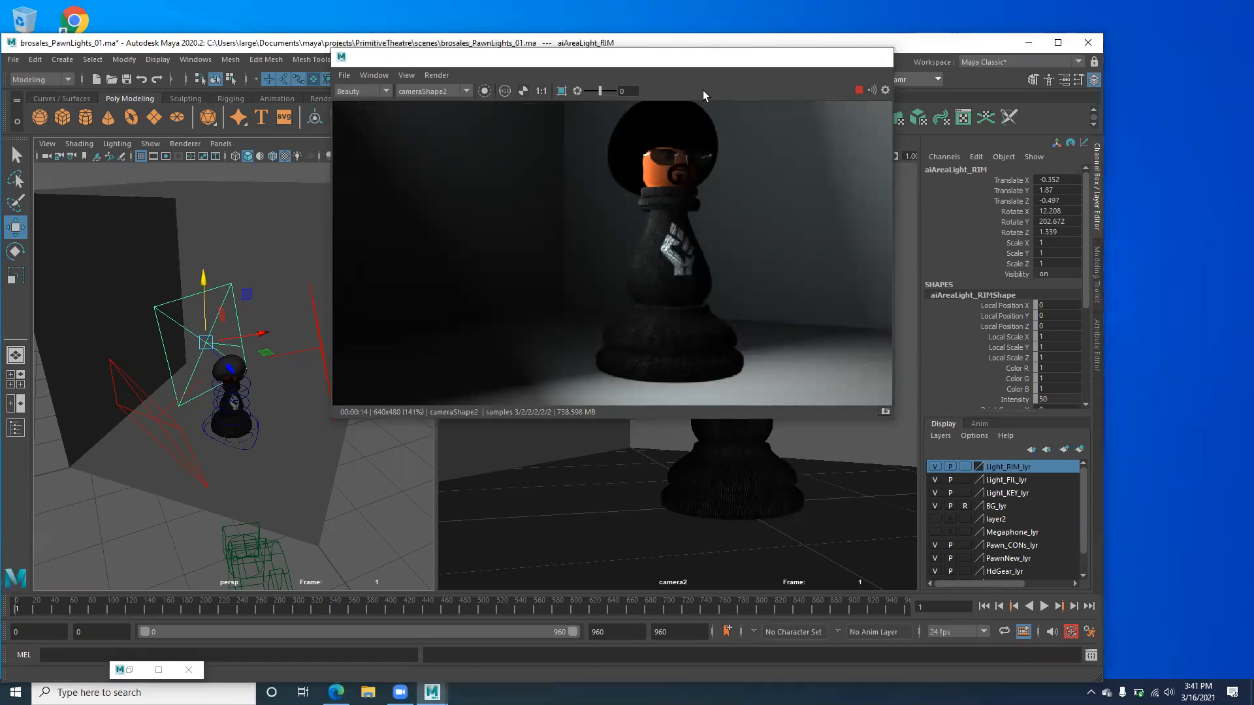
pyautogui.click(599, 62)
pyautogui.click(618, 84)
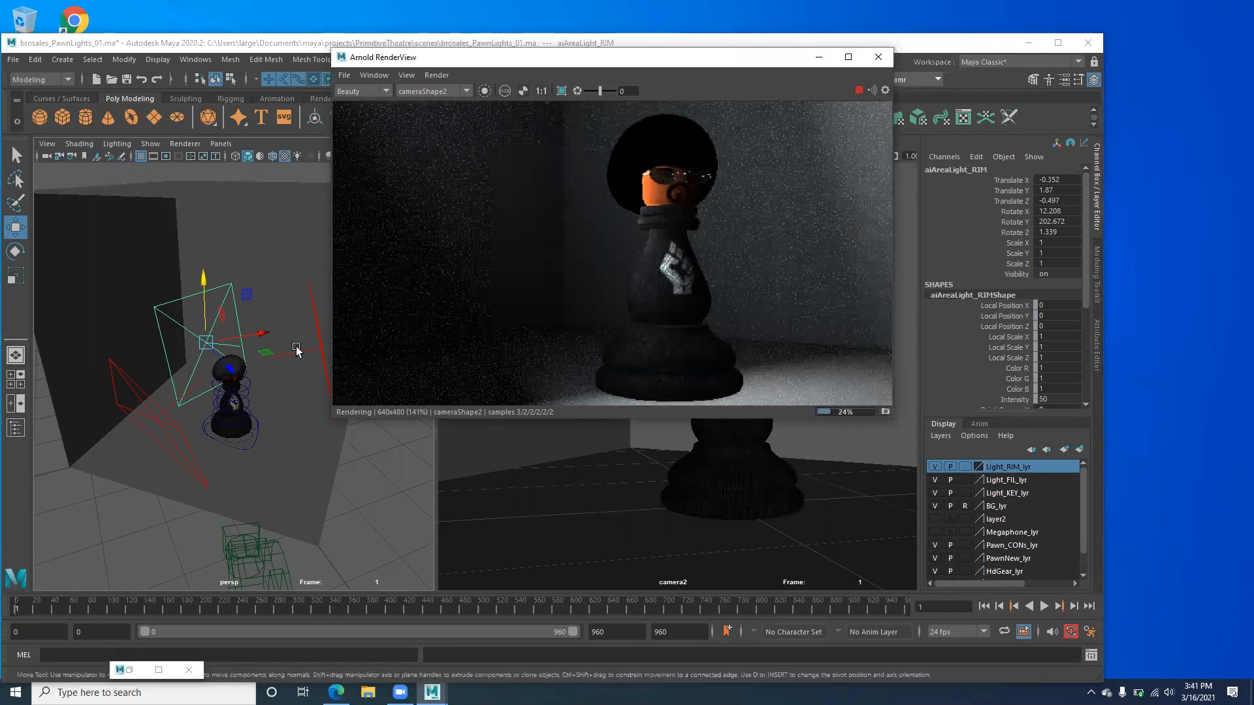
# Select the key light and set its Roundness to 1 in its shape attributes, keeping the render view clear of them.
pyautogui.click(312, 292)
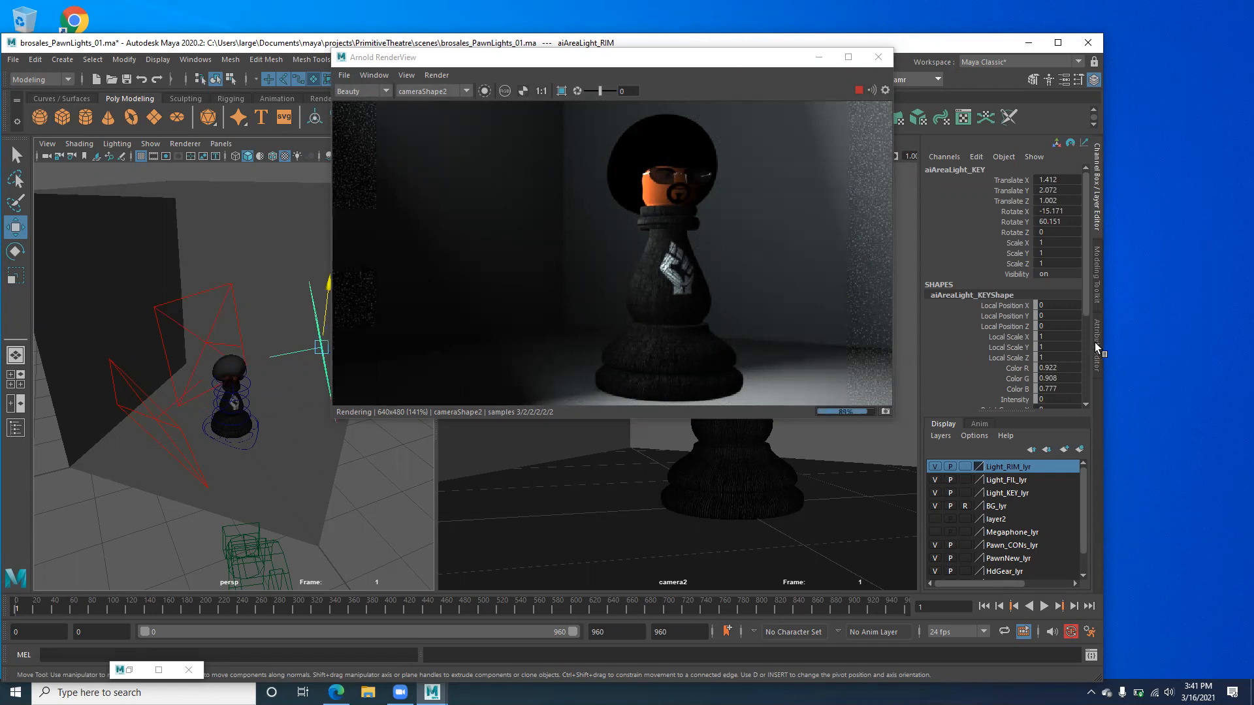
pyautogui.click(1097, 342)
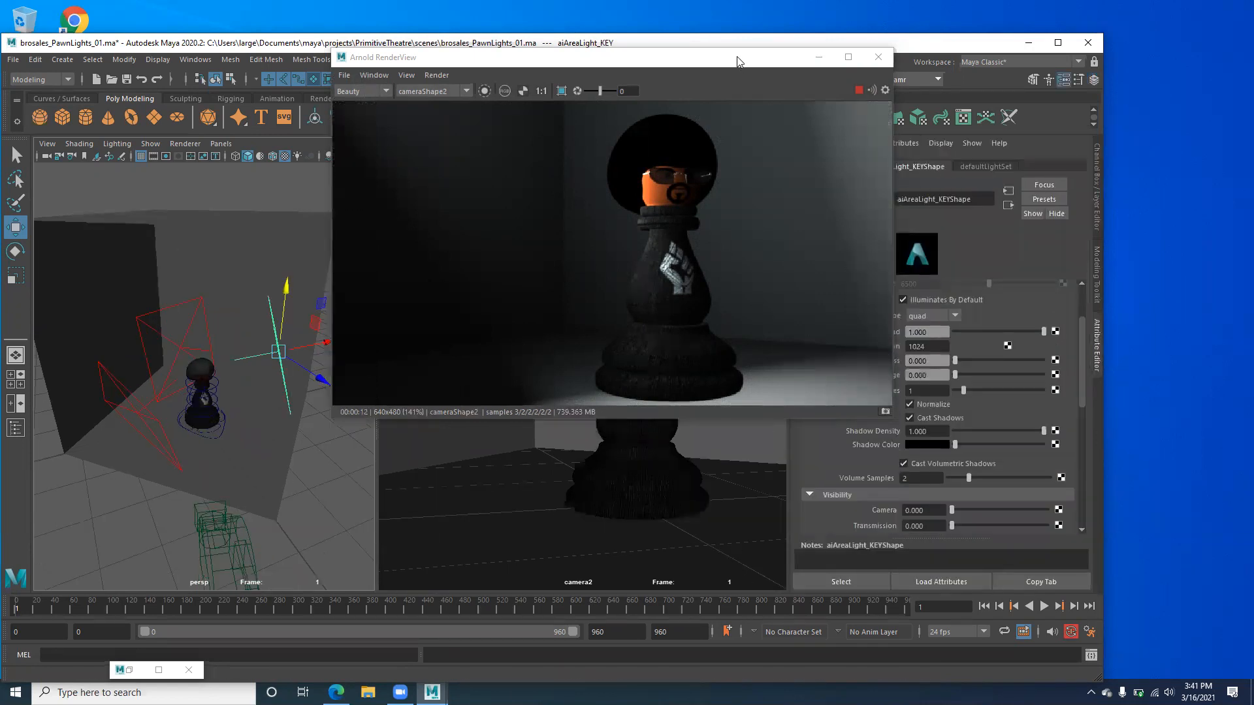
pyautogui.moveTo(717, 47); pyautogui.dragTo(579, 43)
pyautogui.click(681, 63)
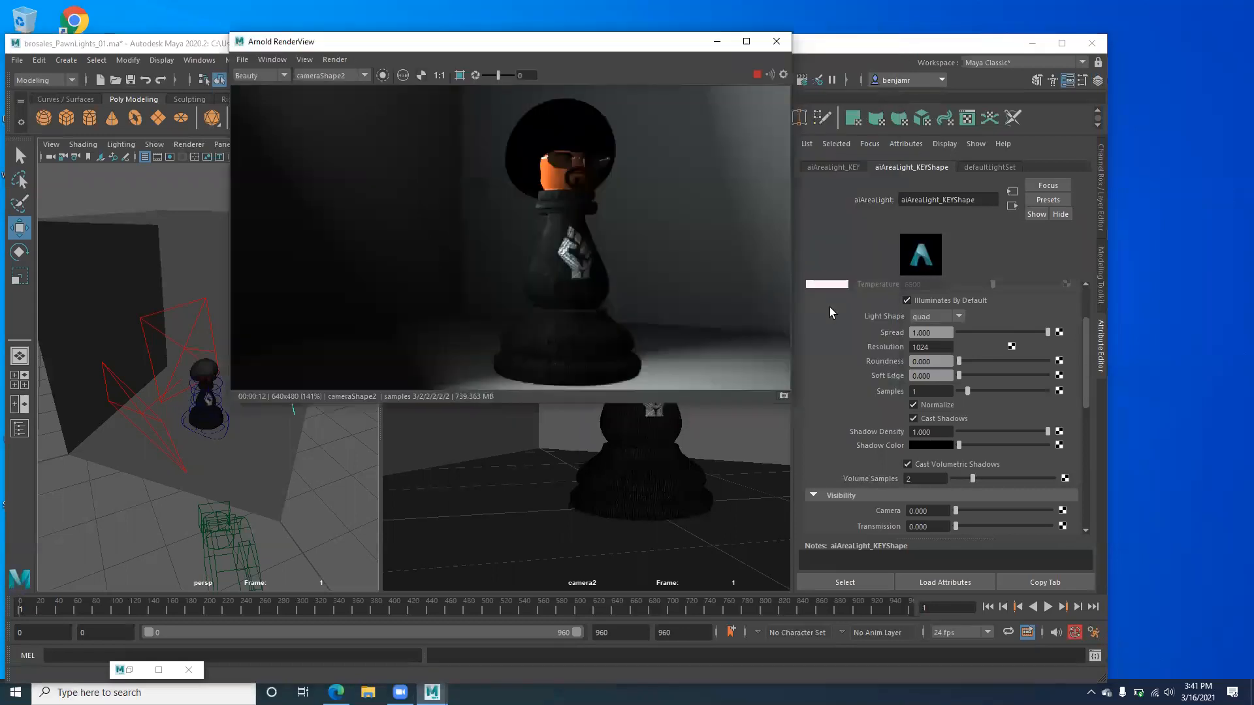
pyautogui.click(941, 361)
pyautogui.write('1')
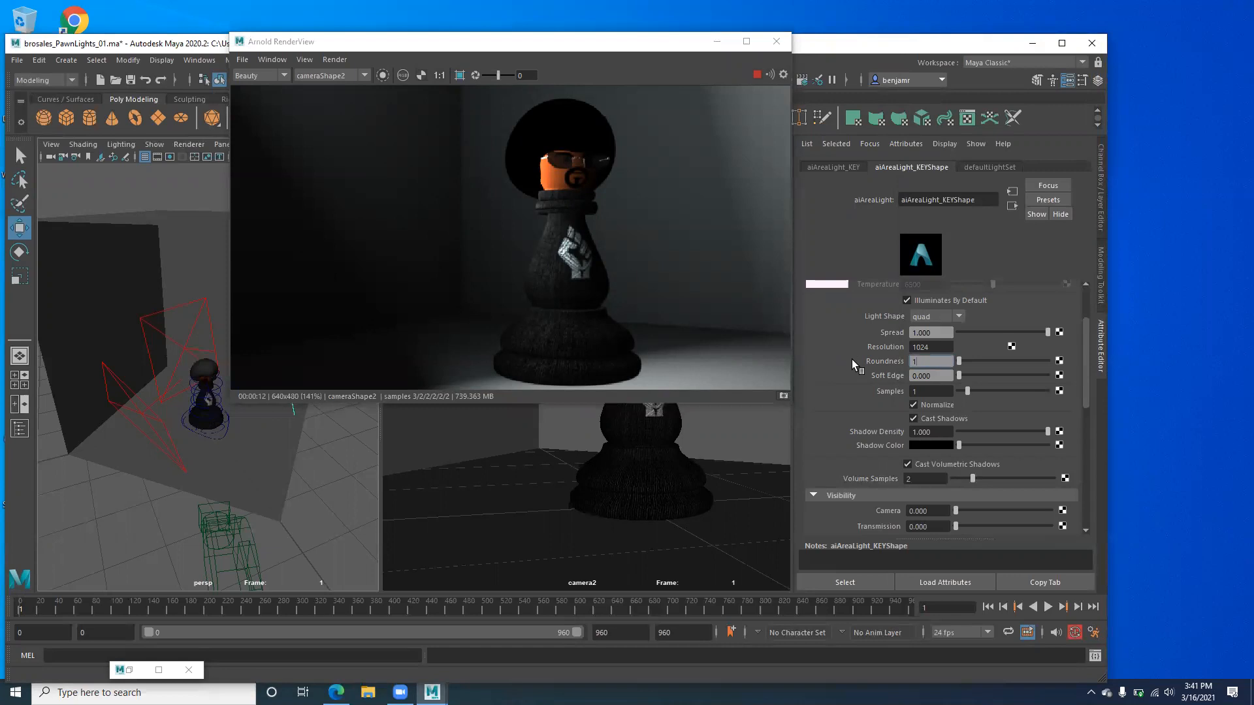
pyautogui.press('Return')
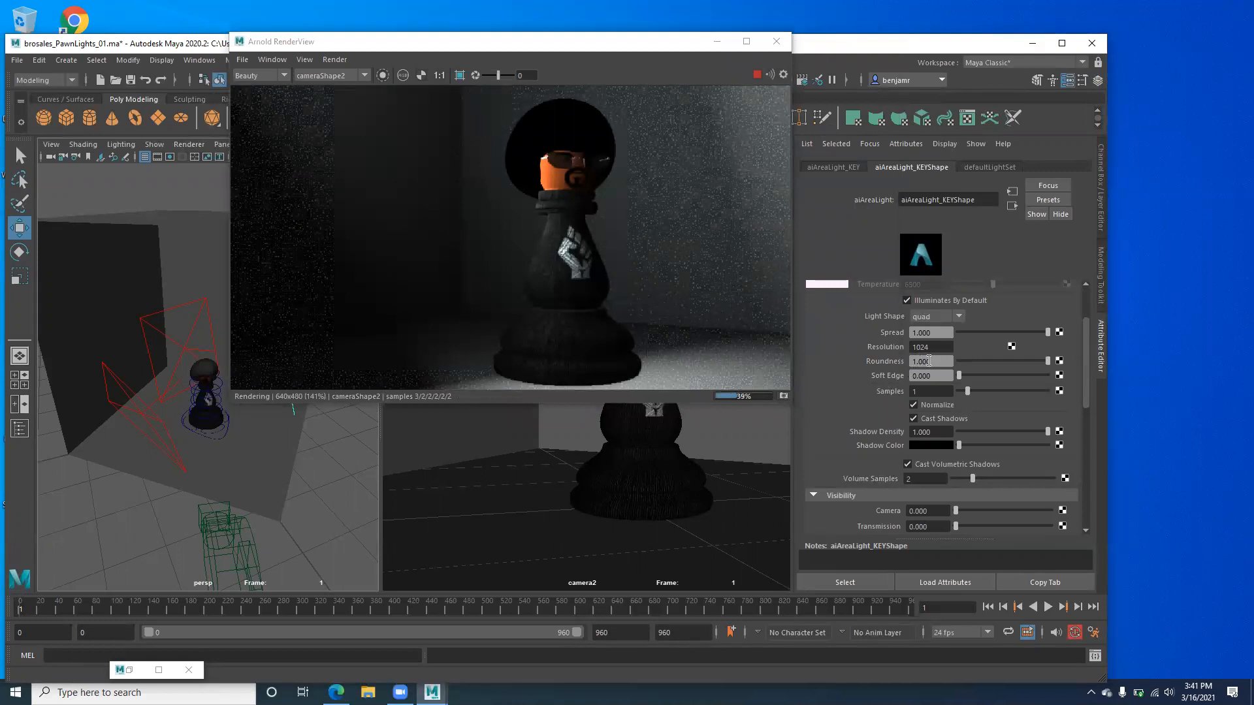
# Set the key light's Intensity to 100.
pyautogui.scroll(3, 929, 363)
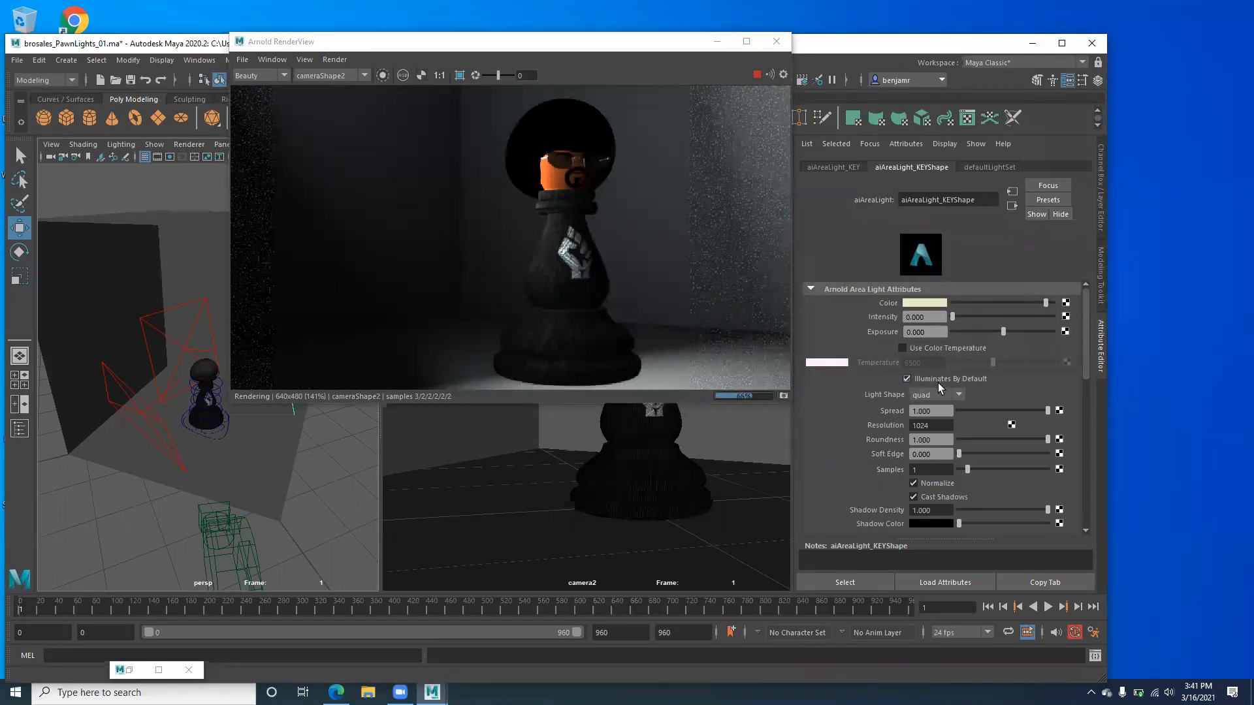
pyautogui.moveTo(933, 318); pyautogui.dragTo(866, 316)
pyautogui.write('100')
pyautogui.press('Return')
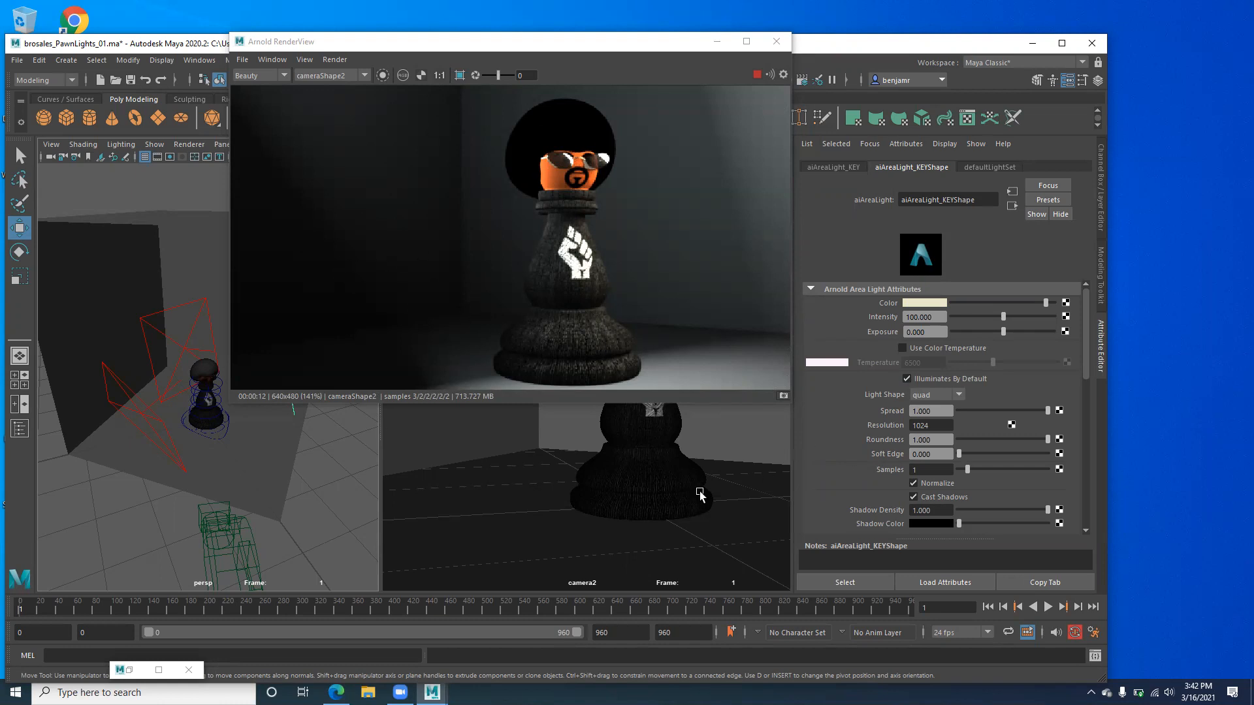
# Examine the updated render of the pawn and compare it with the light and camera placement in the perspective view.
pyautogui.click(504, 45)
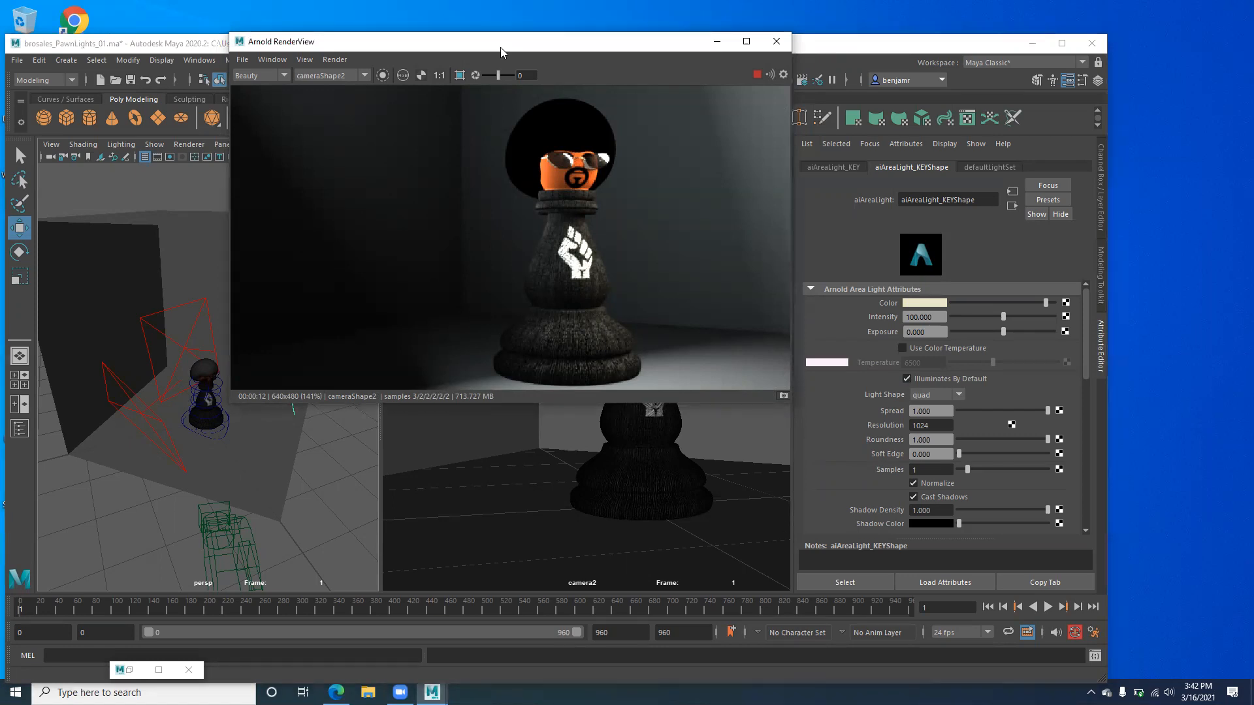
pyautogui.moveTo(501, 47); pyautogui.dragTo(586, 68)
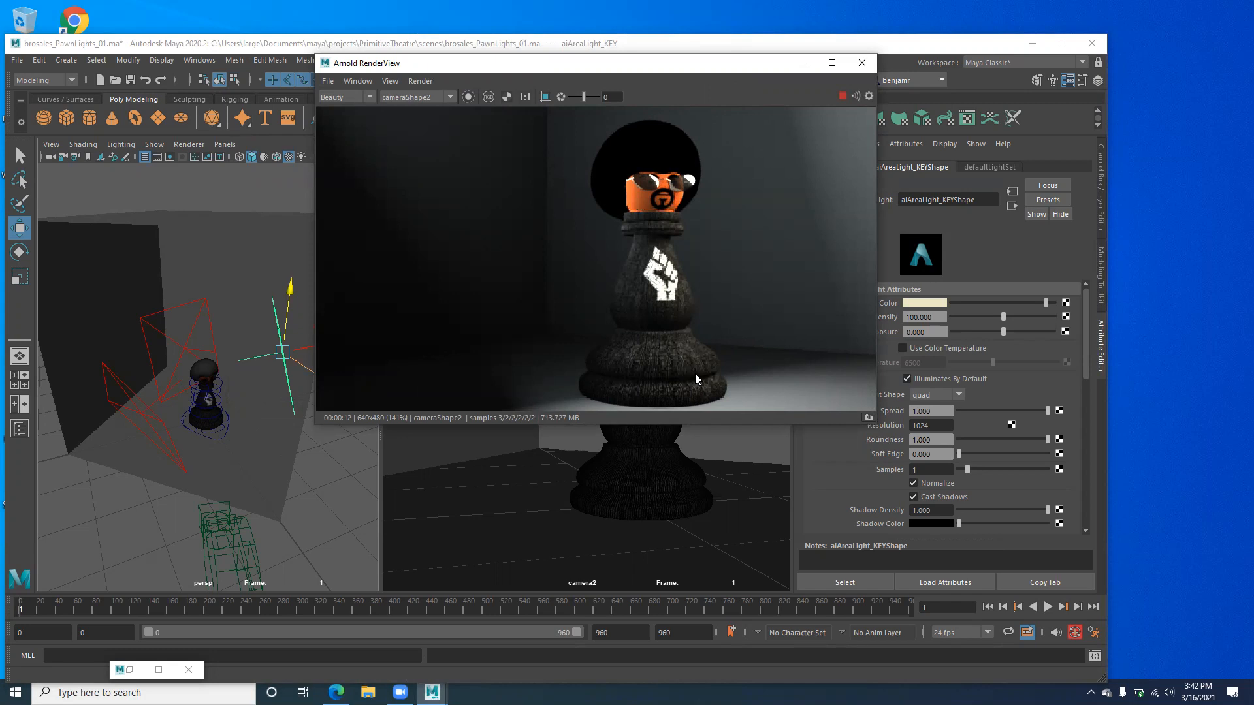
pyautogui.click(208, 543)
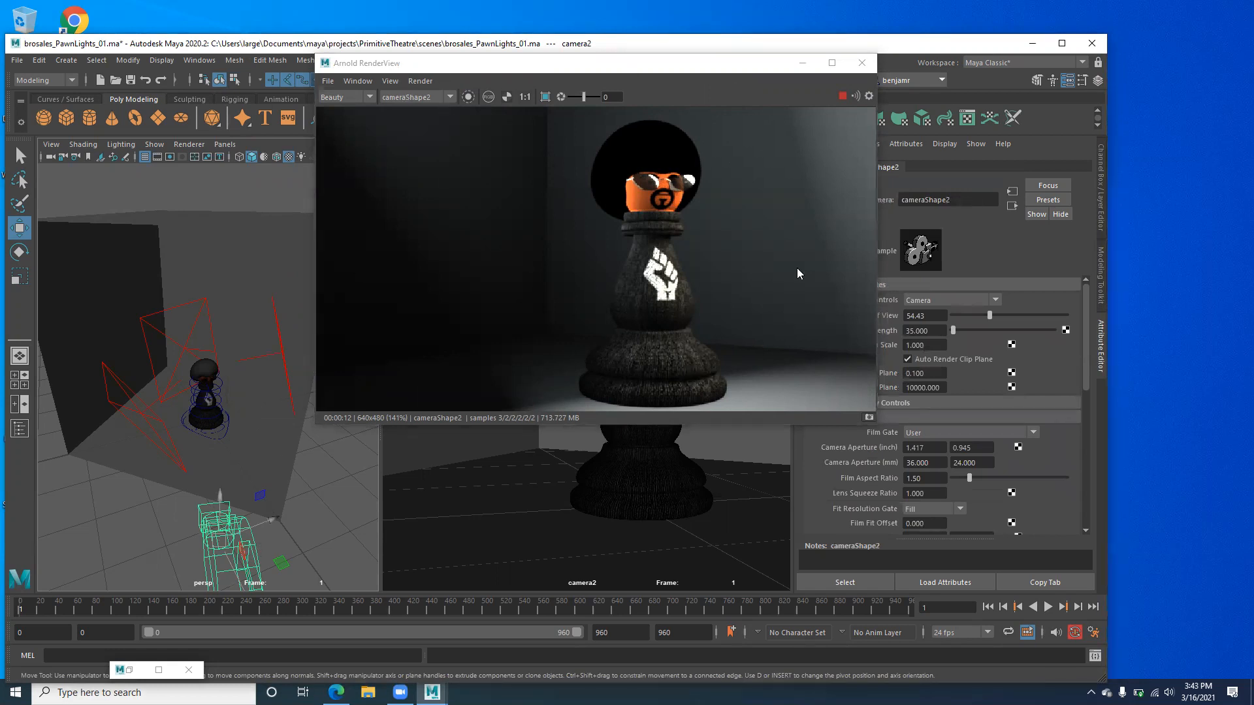
pyautogui.click(680, 69)
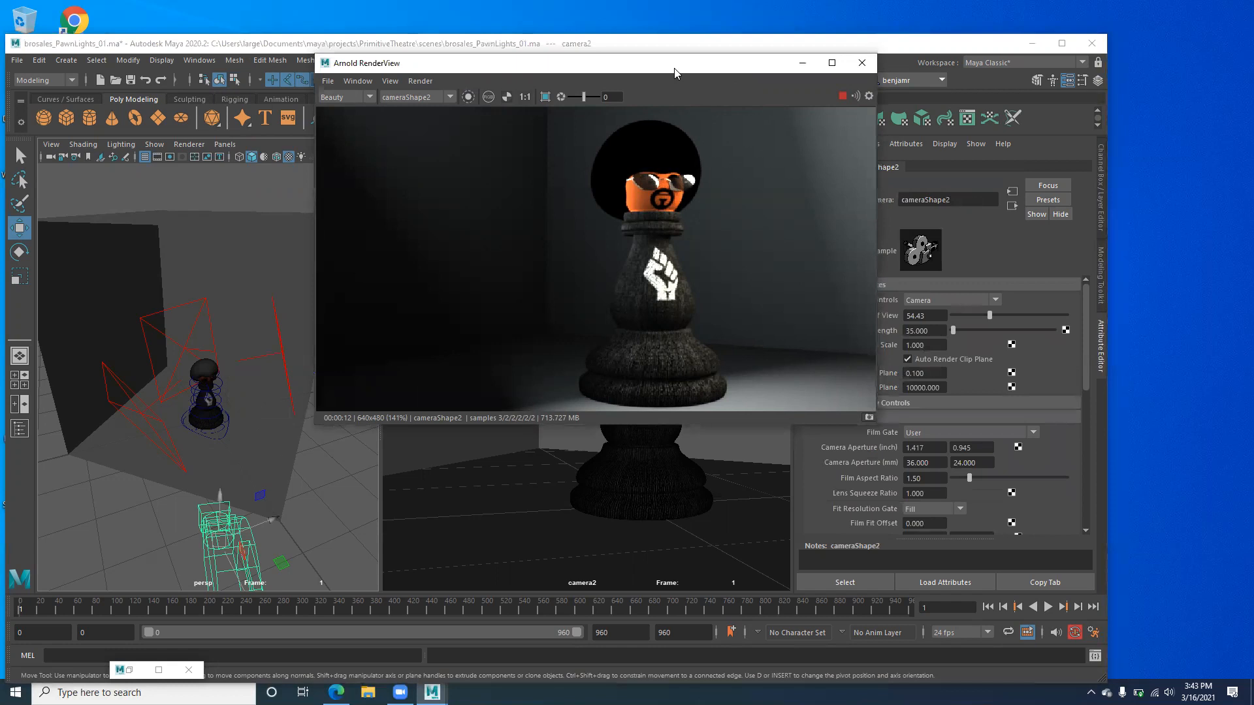
pyautogui.moveTo(675, 73); pyautogui.dragTo(600, 183)
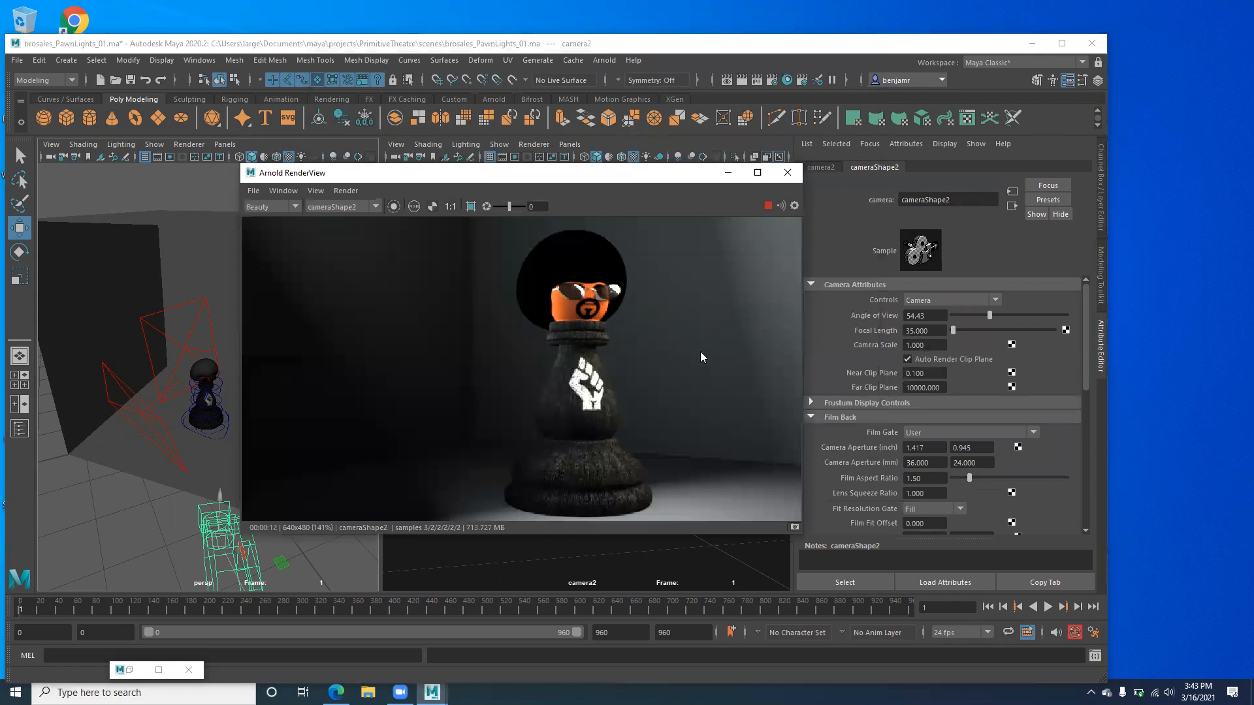
pyautogui.moveTo(466, 172); pyautogui.dragTo(703, 109)
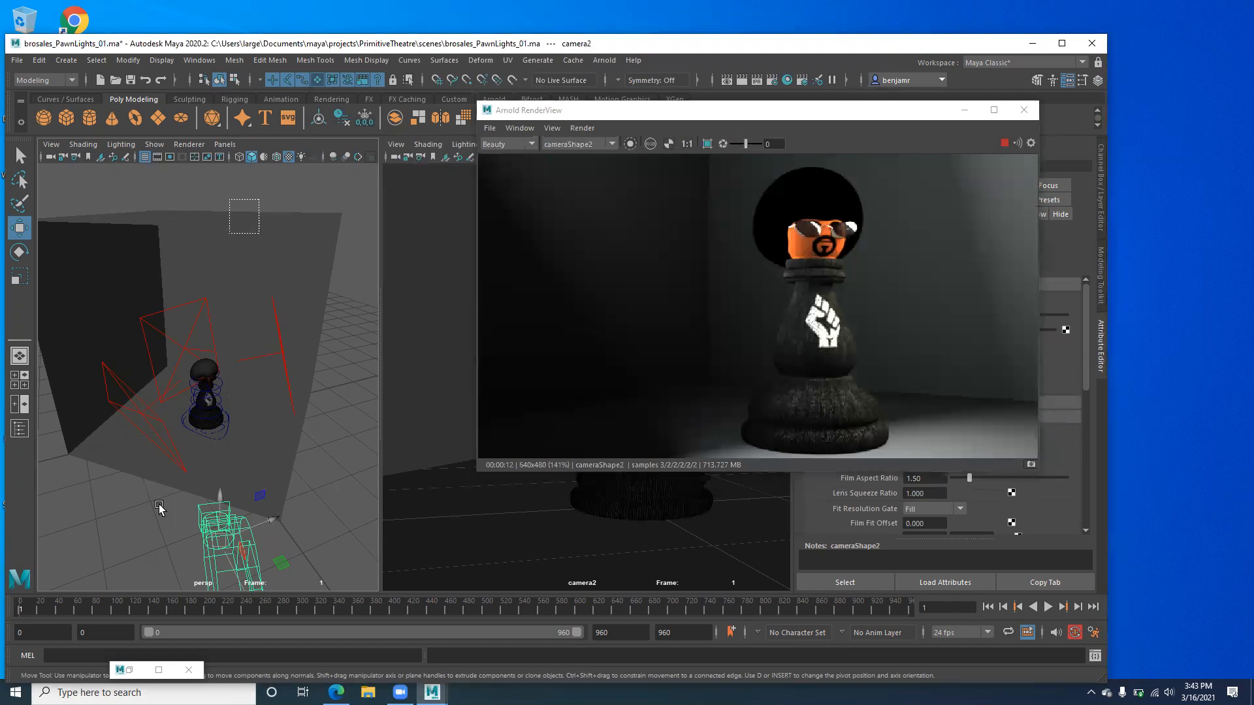
pyautogui.click(159, 460)
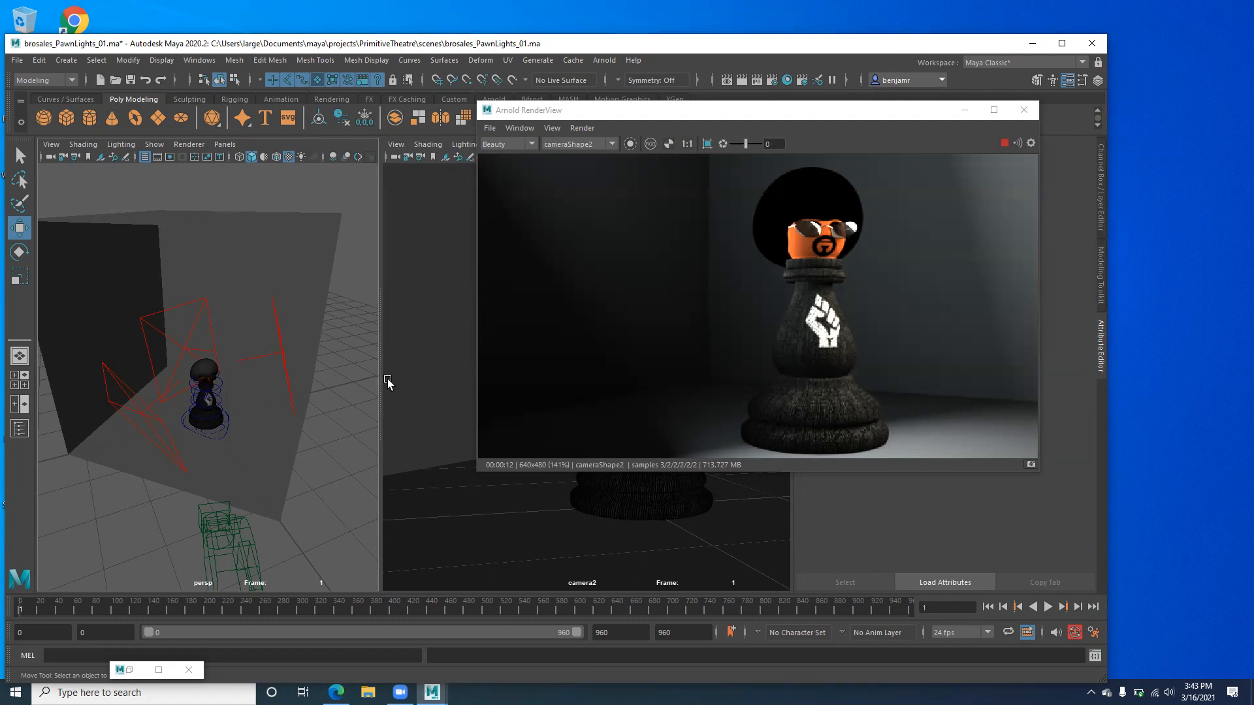
pyautogui.click(910, 123)
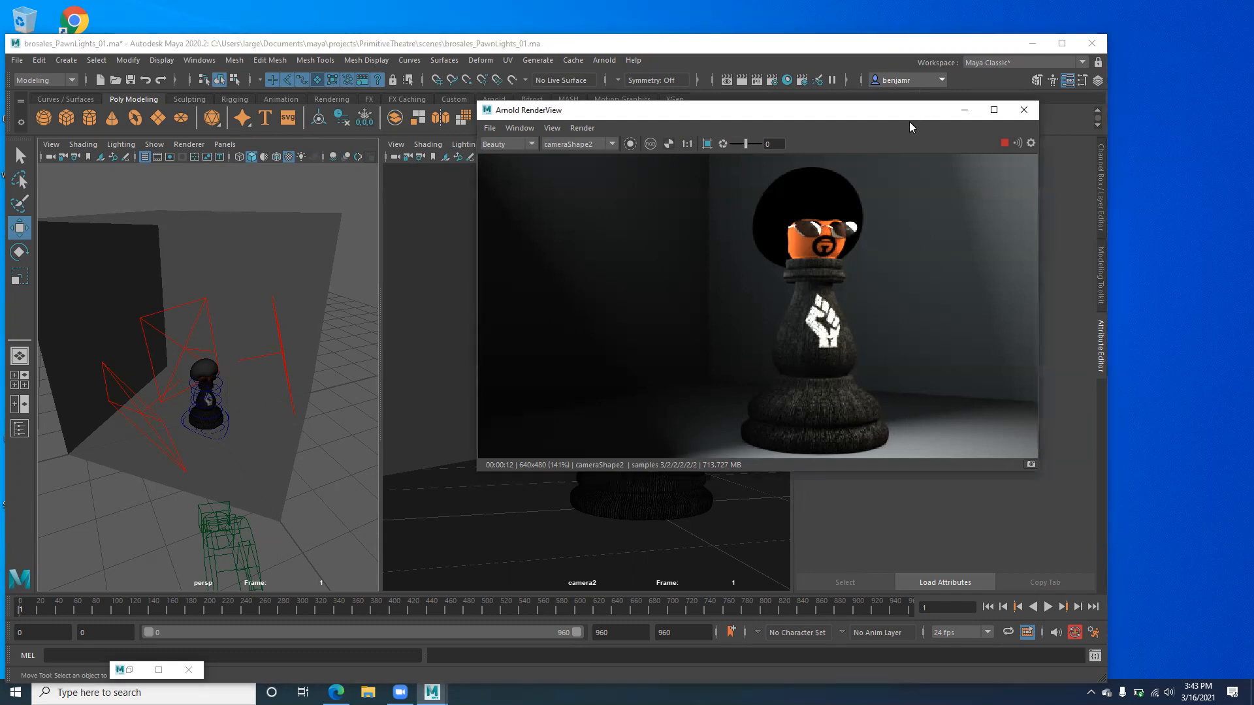
pyautogui.moveTo(909, 121); pyautogui.dragTo(654, 193)
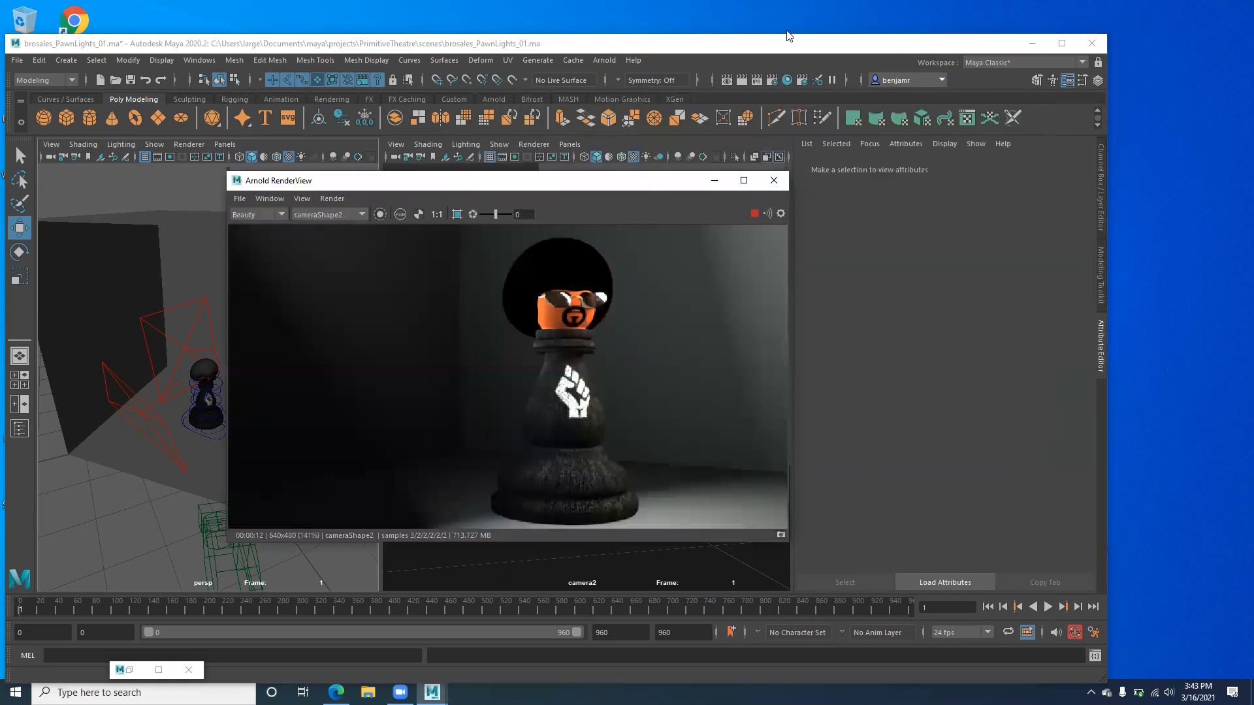